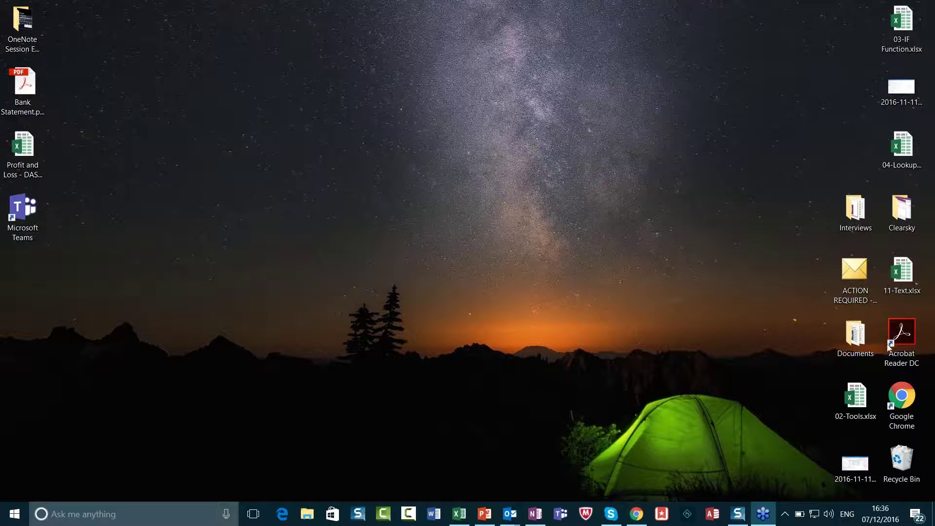
Step: Open the 02-Tools.xlsx workbook from the desktop in Excel
double_click(852, 402)
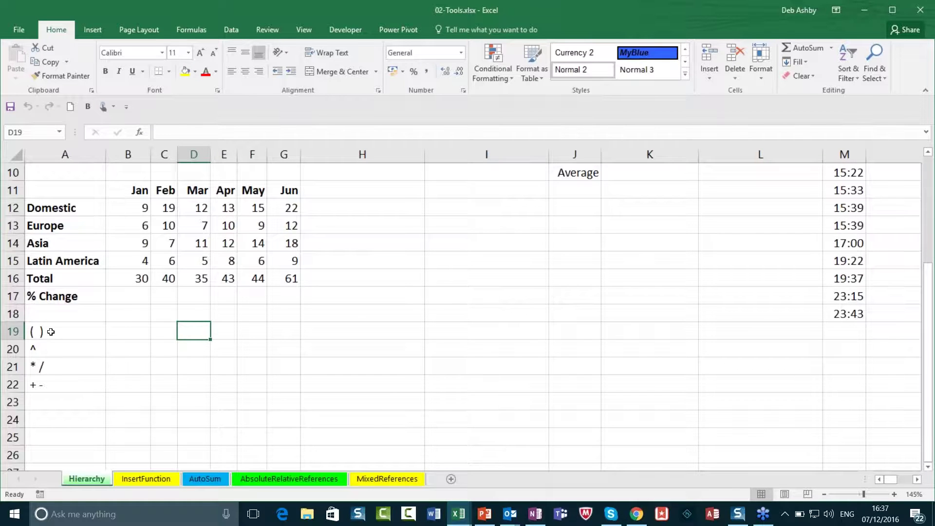
left_click_drag(51, 332, 51, 383)
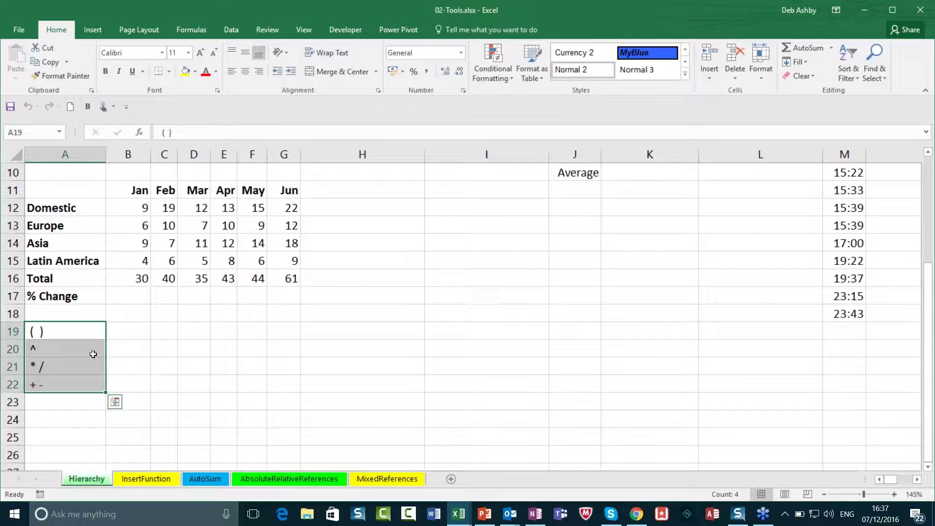
left_click(53, 353)
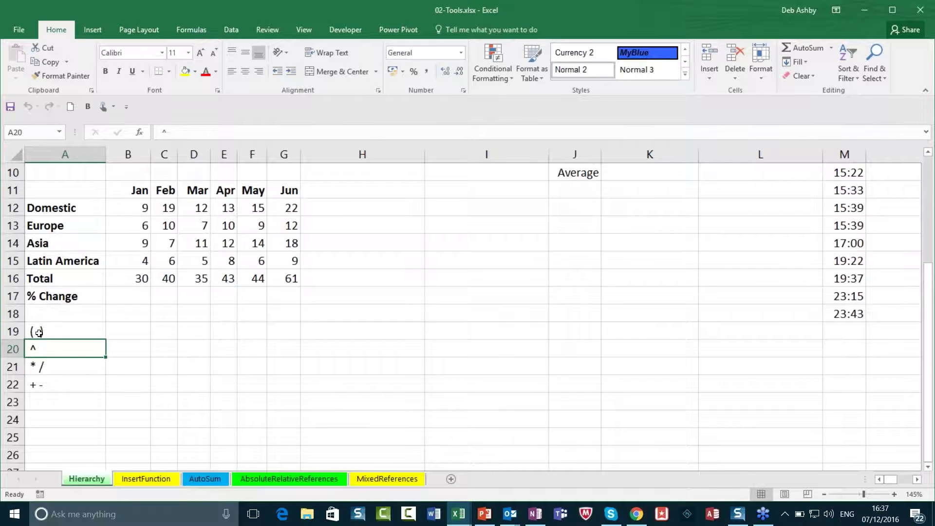
left_click(37, 366)
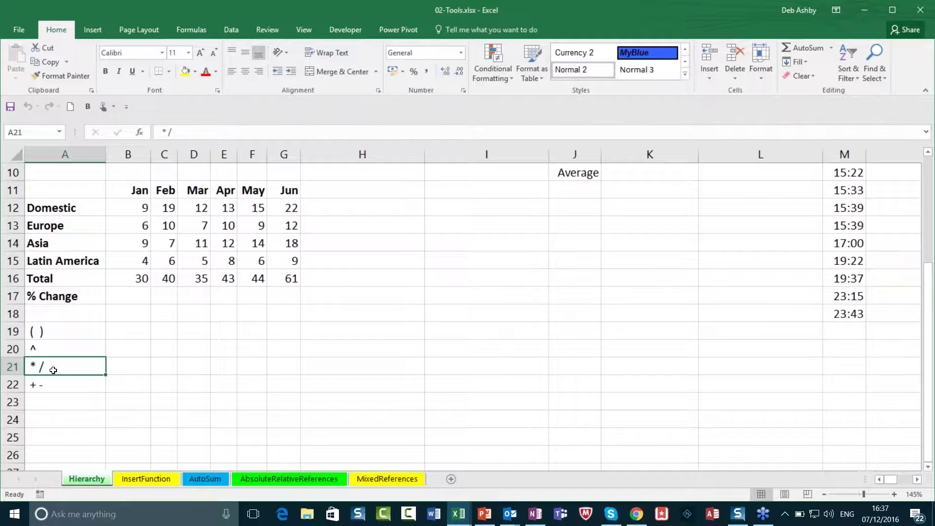
left_click(42, 385)
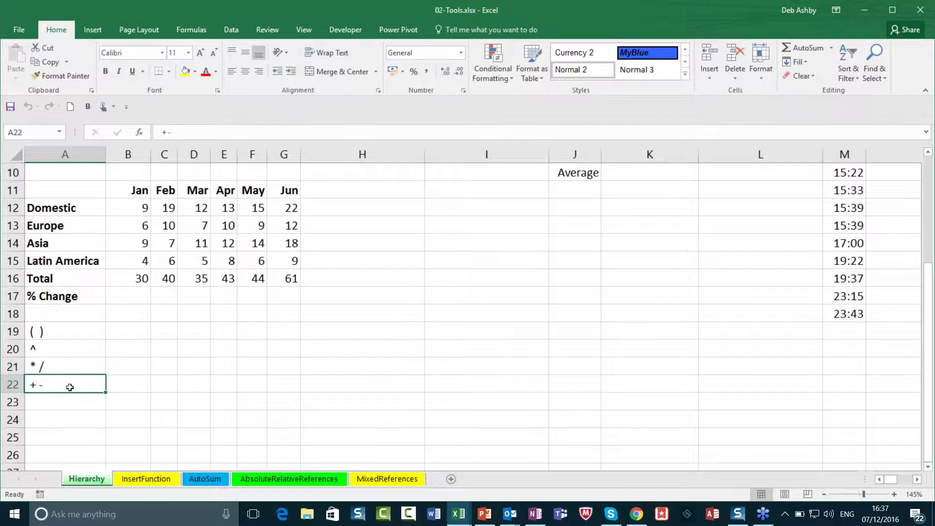
left_click(81, 333)
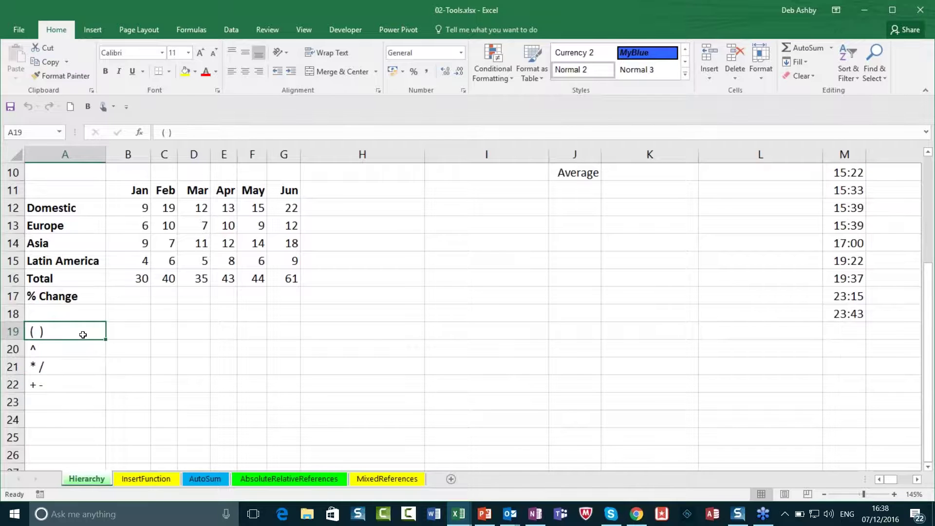
left_click_drag(77, 338, 73, 385)
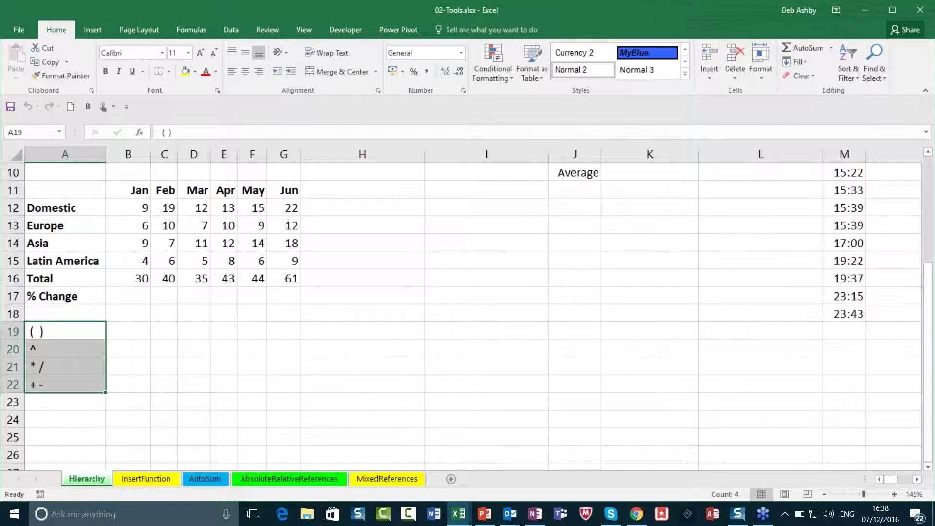
Step: Widen column C in two drags and select the Feb % Change cell C17
left_click_drag(177, 153, 207, 153)
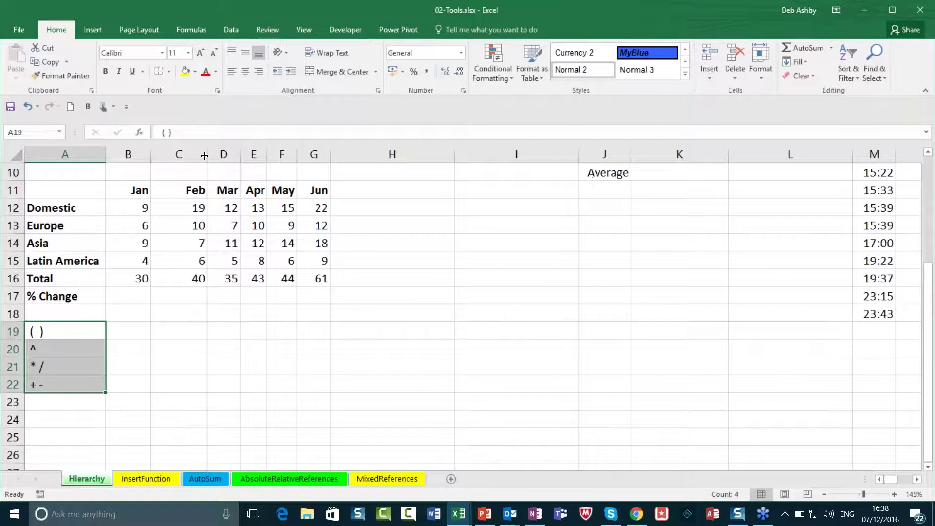
left_click(187, 298)
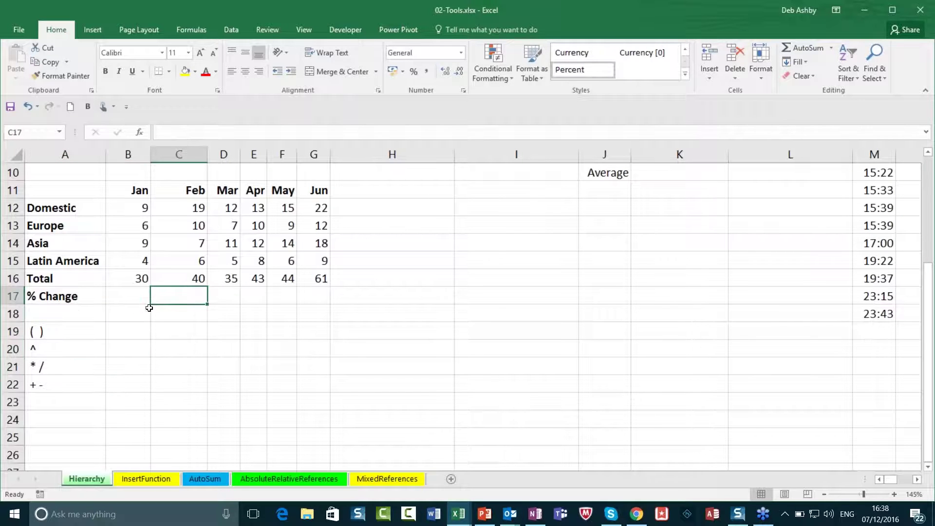
left_click_drag(207, 154, 216, 154)
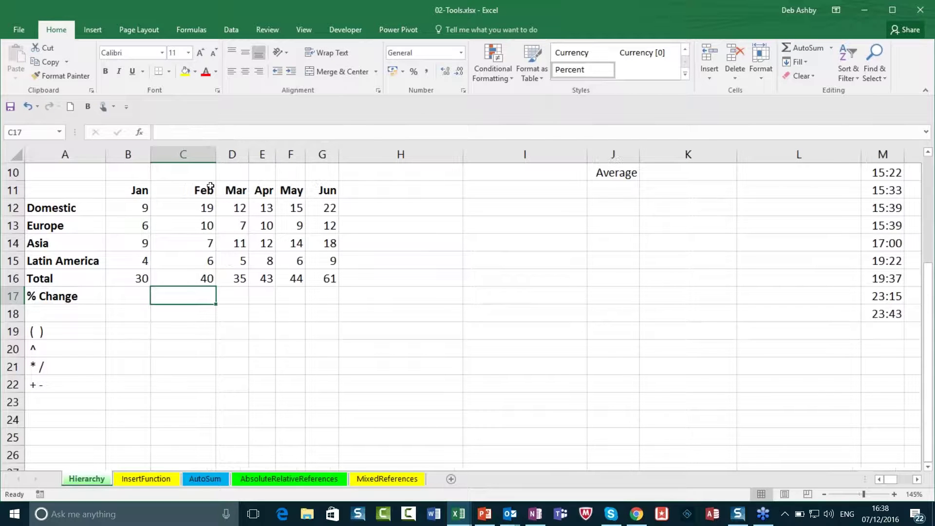
left_click(51, 332)
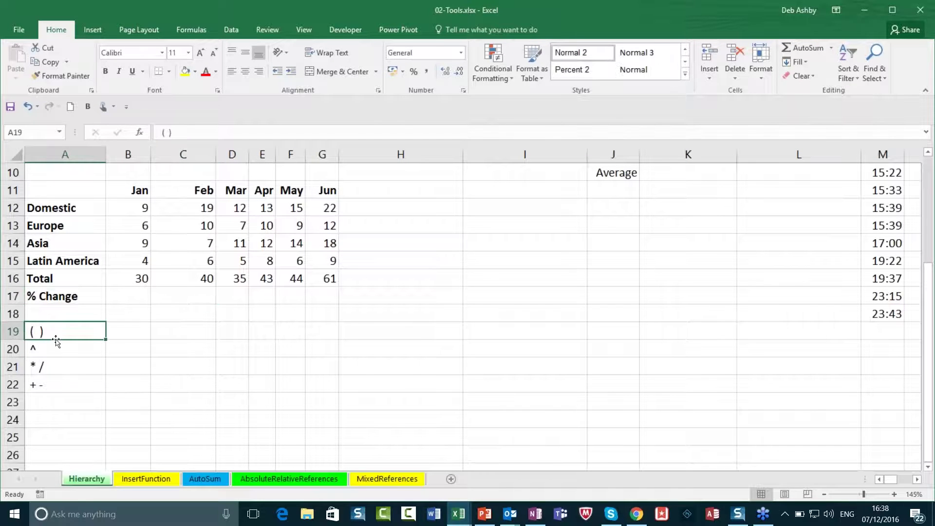
left_click(188, 298)
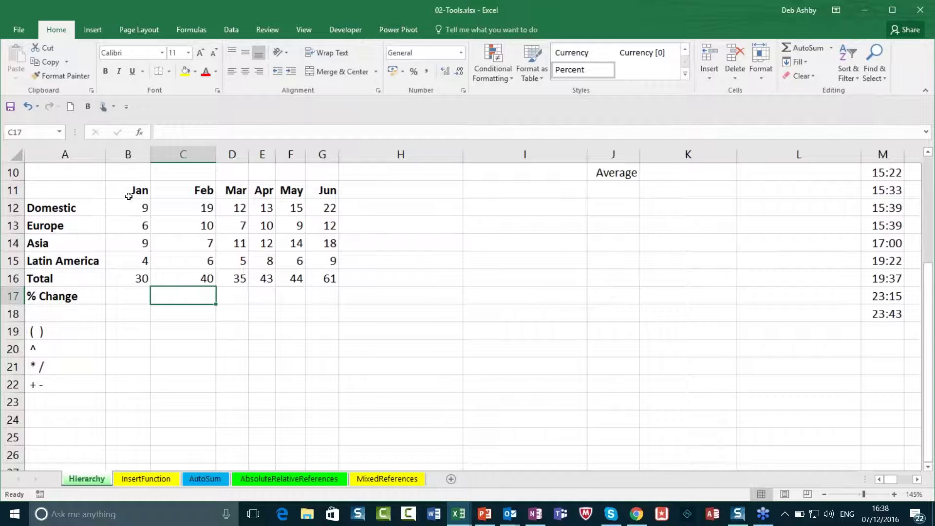
Step: Highlight the Jan–Jun month headings and the region labels down to Total, then reselect C17
left_click_drag(129, 195, 327, 188)
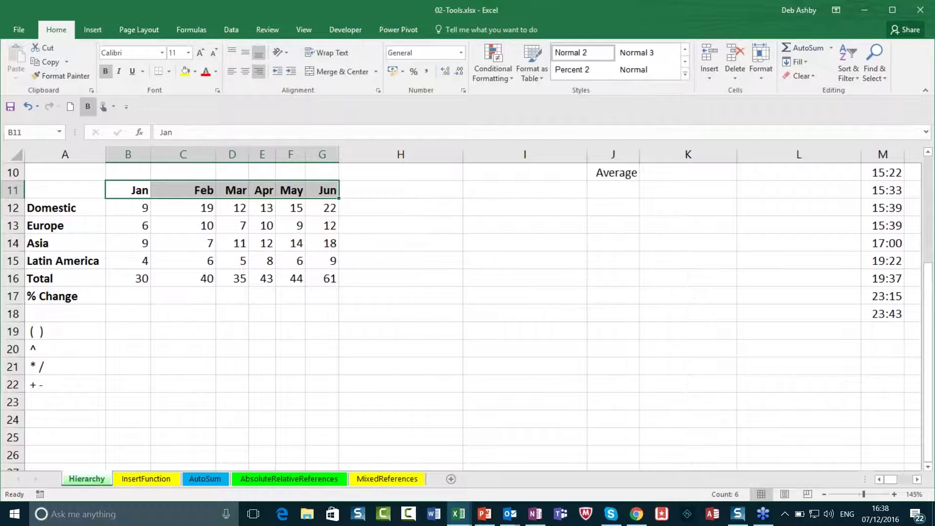
left_click(74, 209)
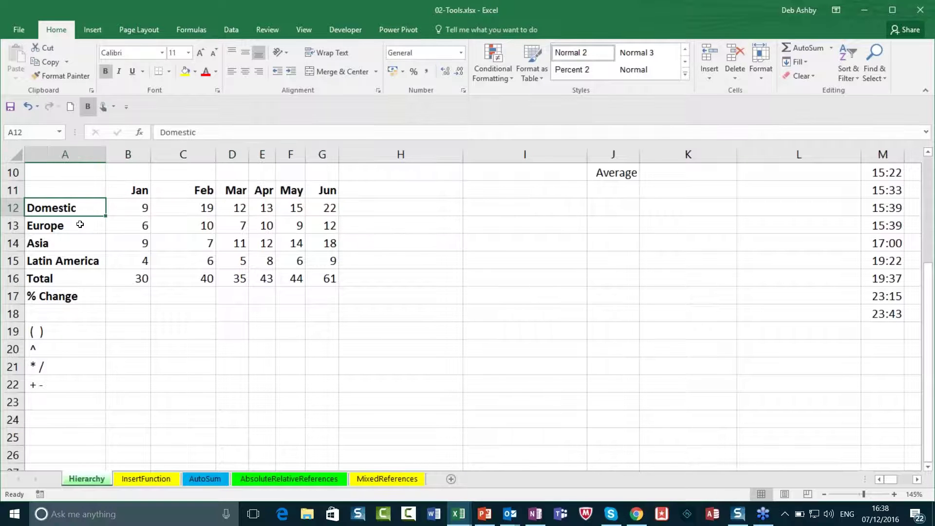
left_click_drag(80, 225, 84, 277)
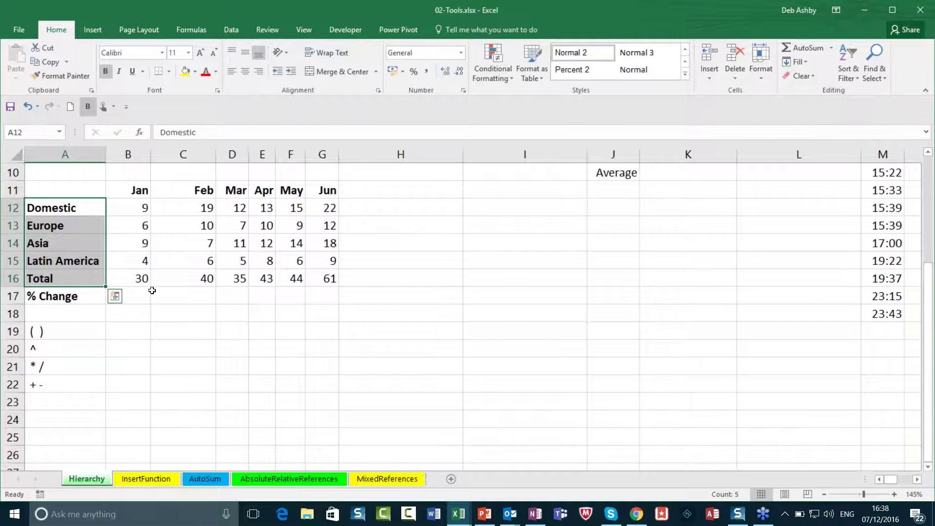
left_click(184, 295)
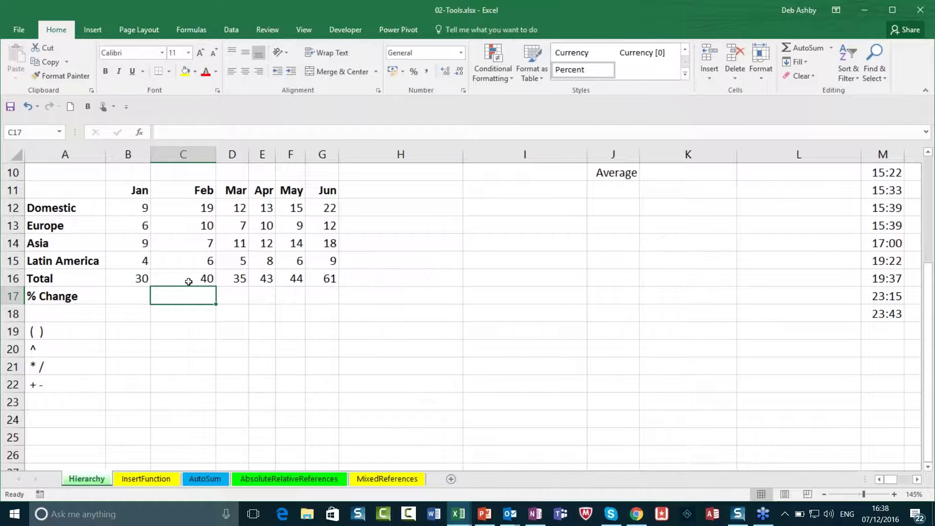
Step: Check the Jan, Feb and Mar totals in row 16, including D16's SUM formula, then select C17
left_click(194, 276)
left_click(131, 275)
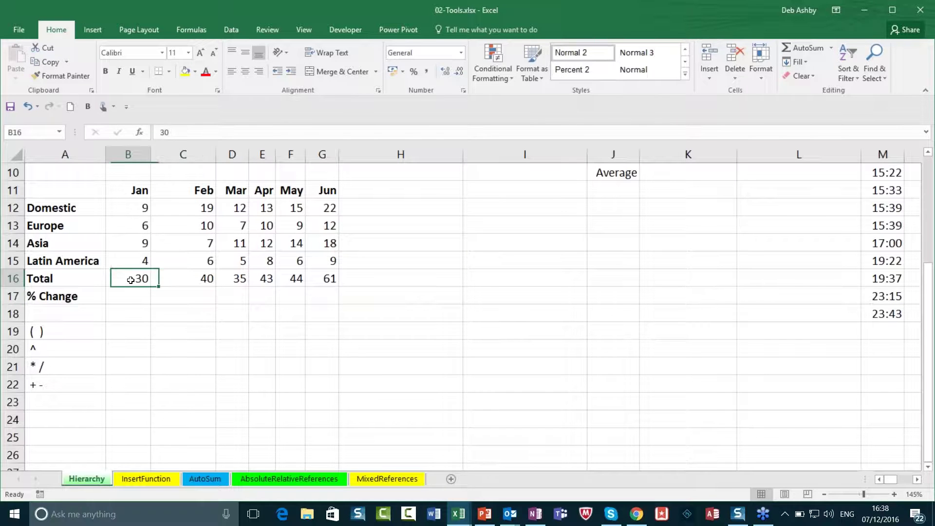
key("Right")
left_click(231, 282)
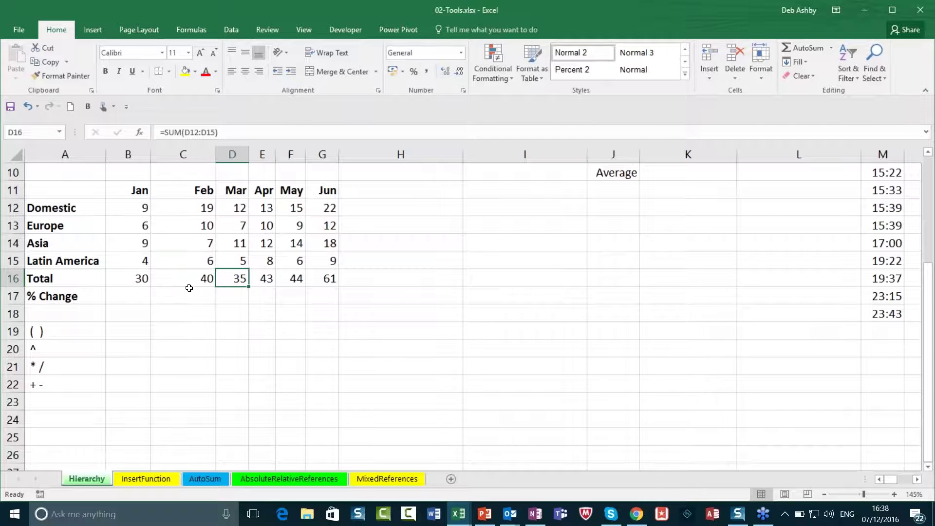
left_click(57, 298)
left_click(187, 299)
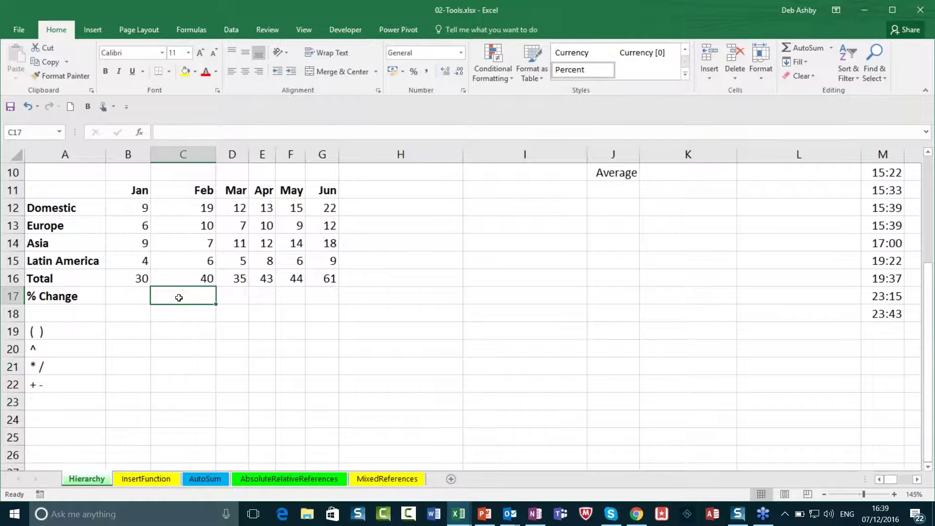
Step: Enter =C16-B16/B16 in C17 by pointing at the cells, giving 39
type("=")
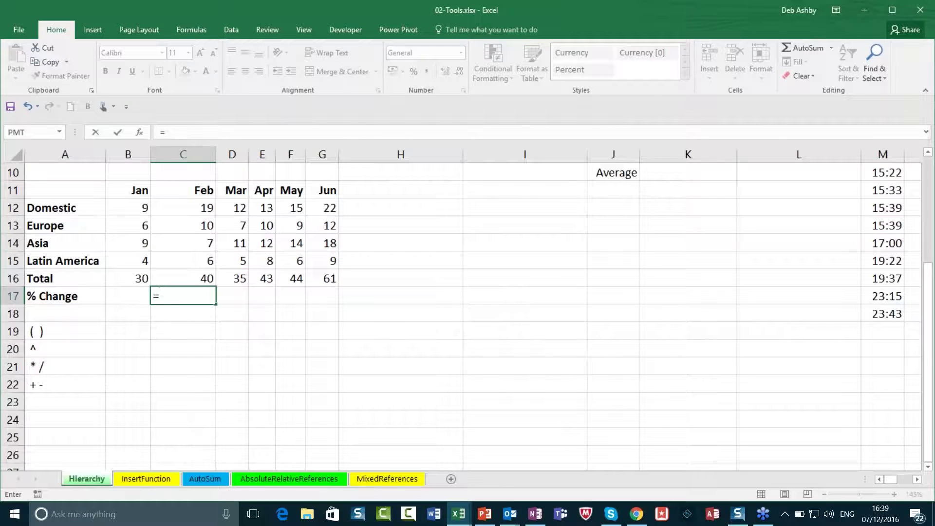
left_click(186, 279)
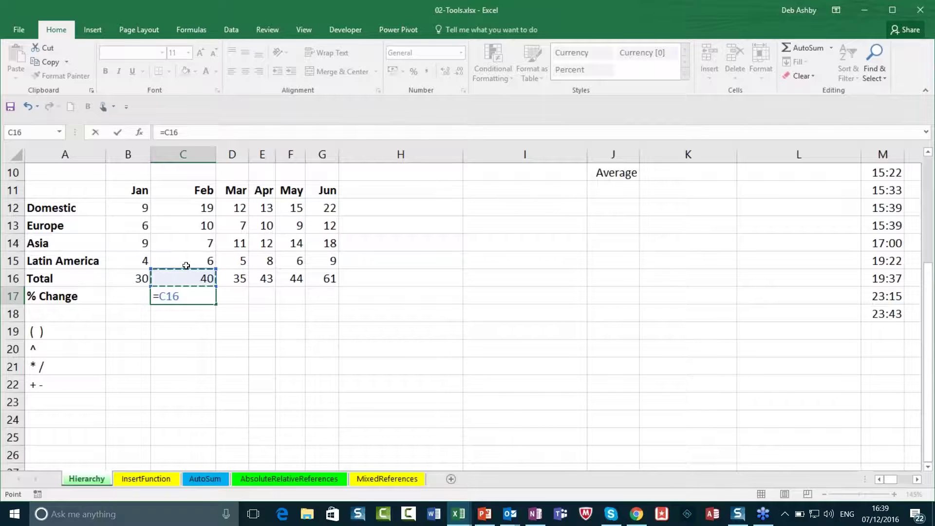
type("-")
left_click(125, 279)
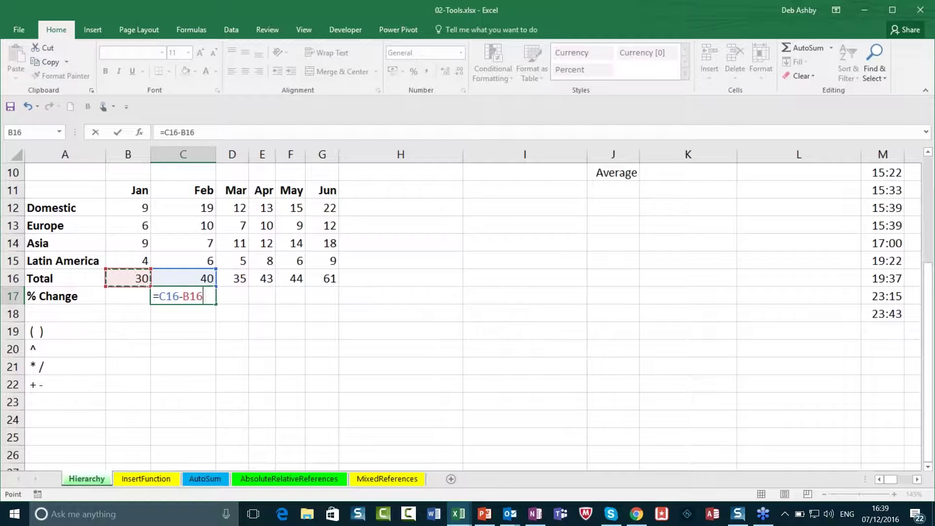
type("/")
left_click(133, 281)
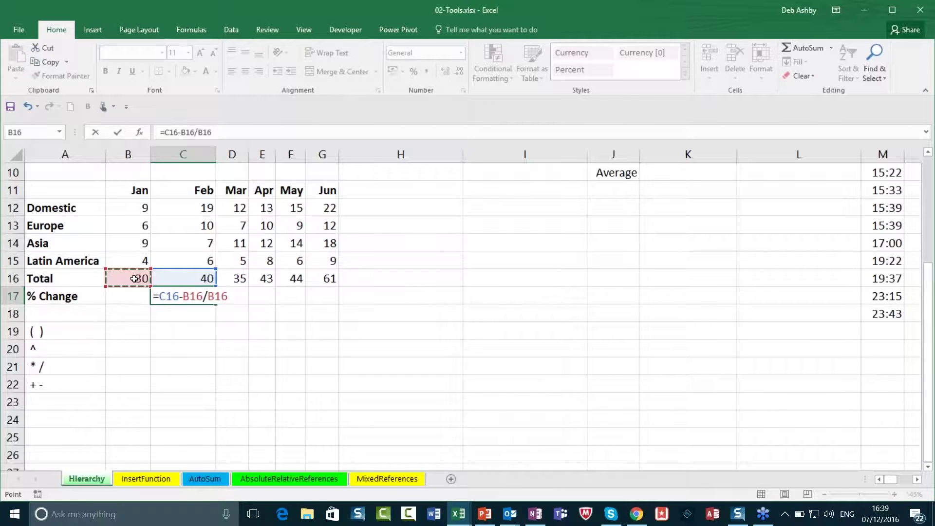
key("Return")
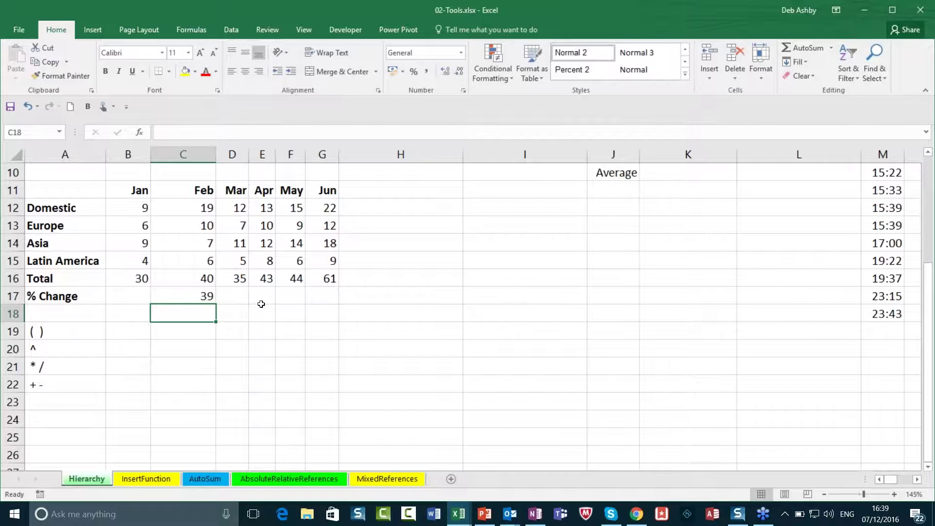
Step: Put parentheses around C16-B16 in C17's formula so it returns 0.3333333
double_click(192, 295)
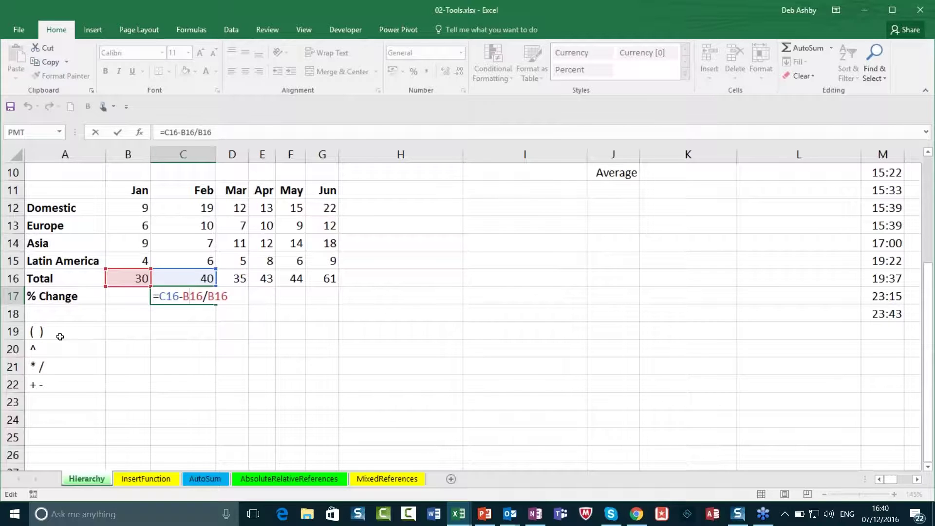
left_click(159, 296)
type("(")
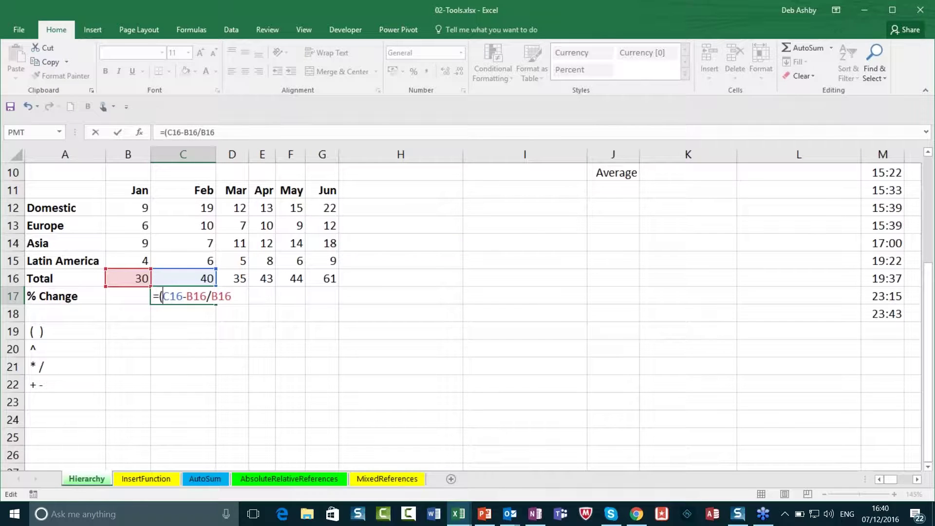
left_click(207, 295)
type(")")
key("Return")
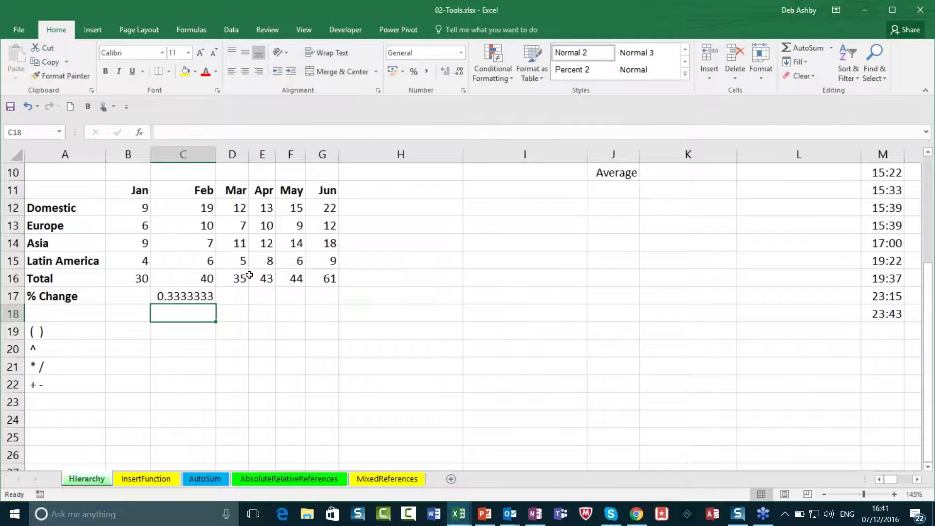
Step: Format C17 as Percentage and remove both decimal places so it shows 33%
left_click(176, 297)
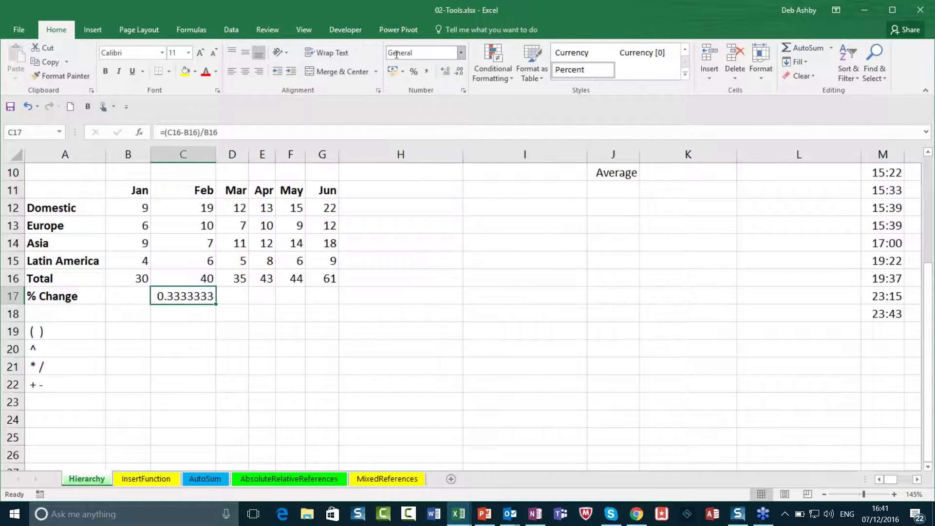
left_click(461, 54)
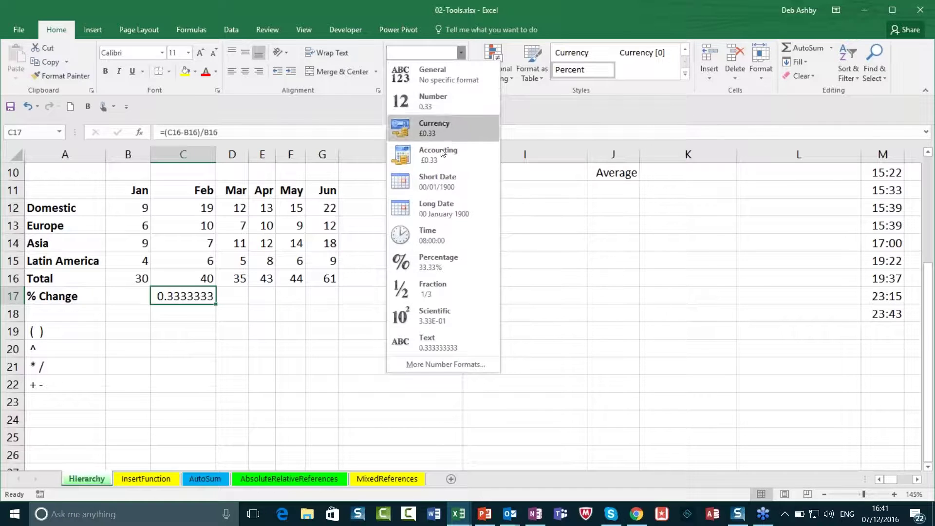
left_click(439, 258)
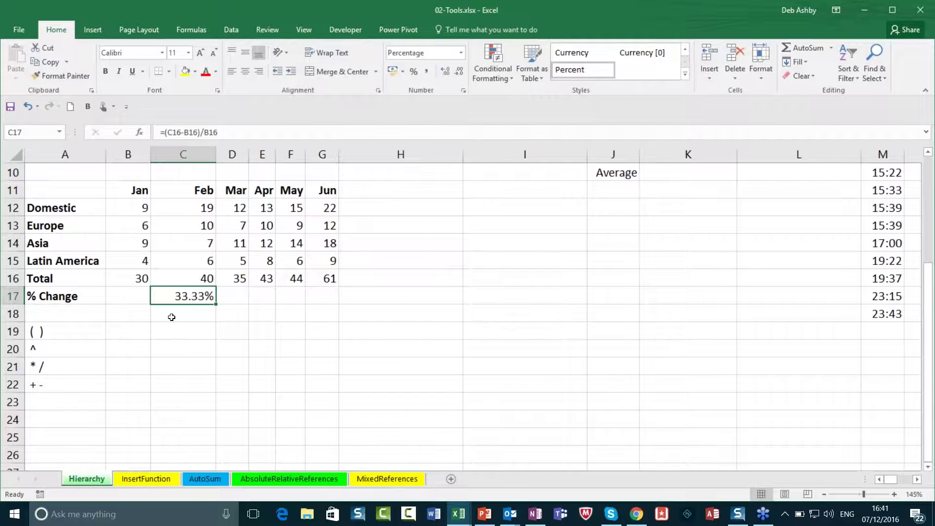
left_click(456, 71)
left_click(459, 72)
double_click(176, 296)
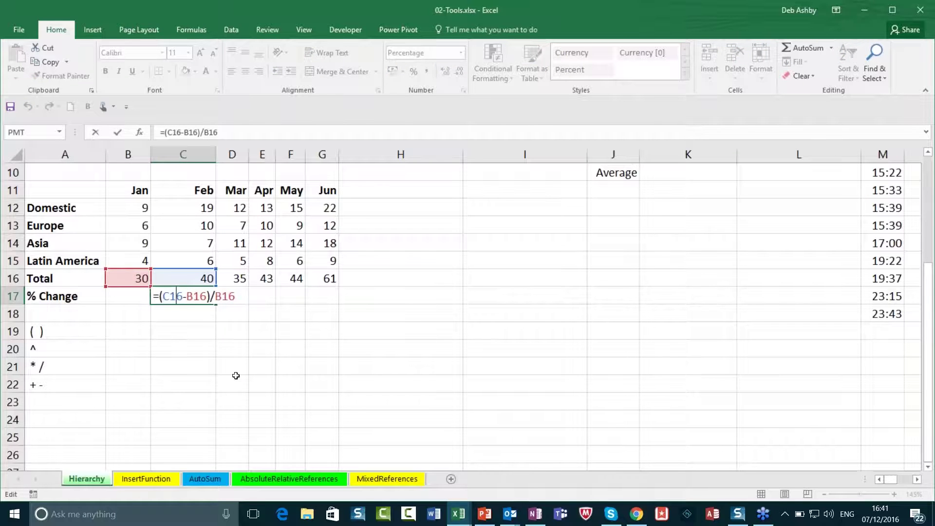
left_click(189, 329)
left_click(195, 296)
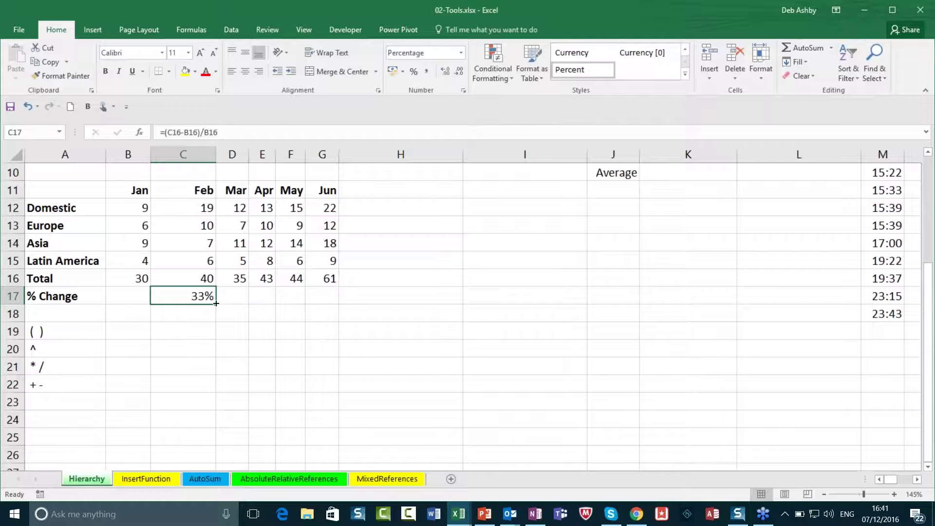
Step: Fill C17's formula across to G17 (-13%, 23%, 2%, 39%) and check D17's copied formula
left_click_drag(216, 304, 336, 309)
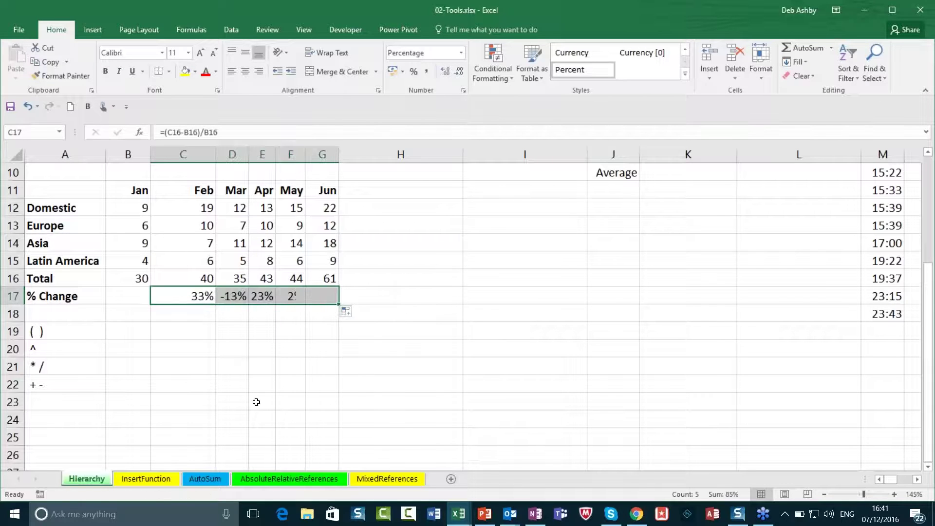
left_click(223, 330)
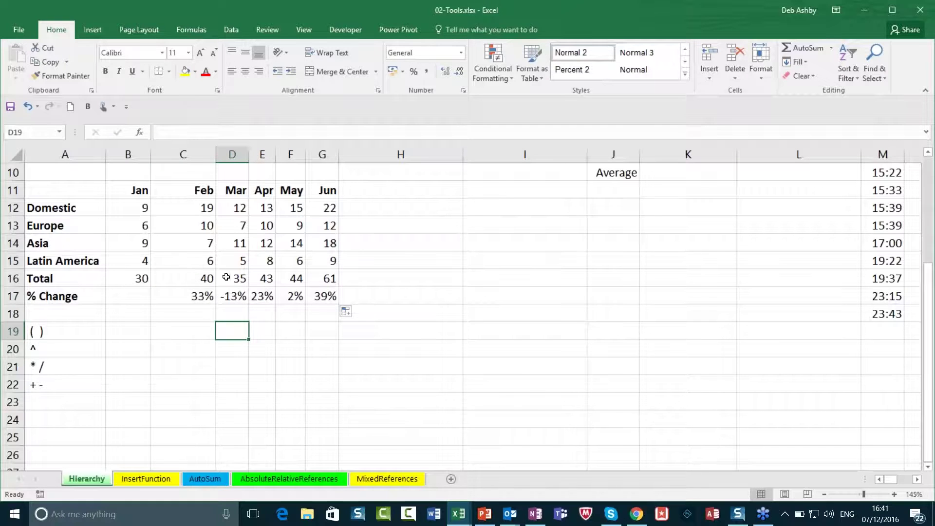
left_click(233, 294)
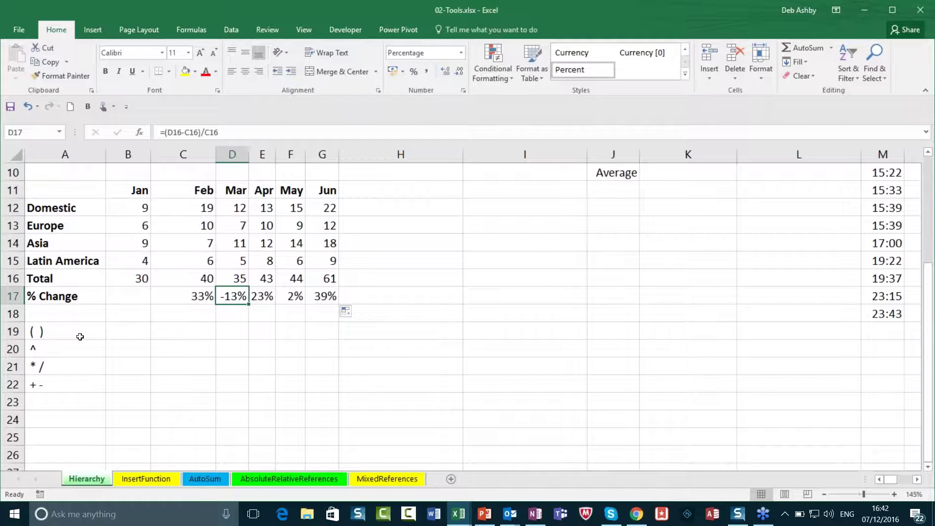
left_click_drag(71, 331, 68, 380)
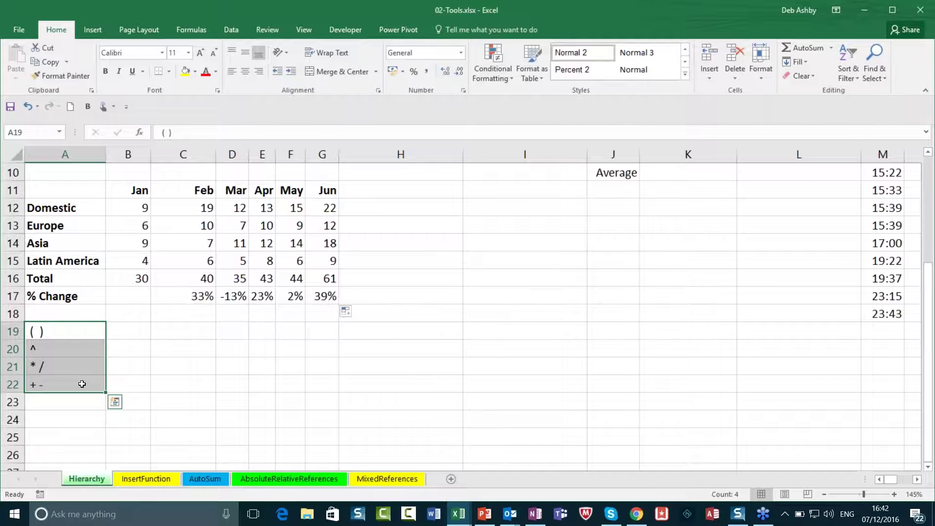
Step: Enter =C15^2 in C20 beside the ^ operator so it returns 36
left_click(244, 373)
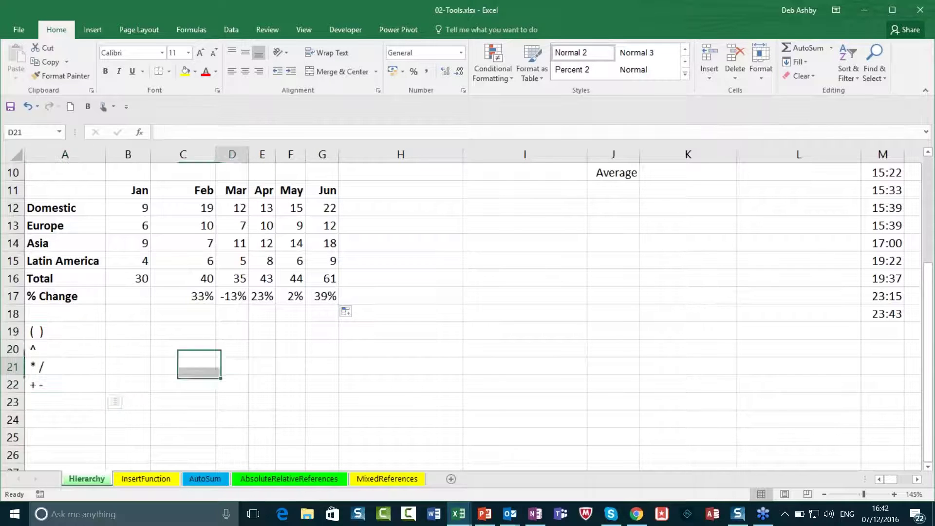
left_click(236, 331)
left_click(186, 335)
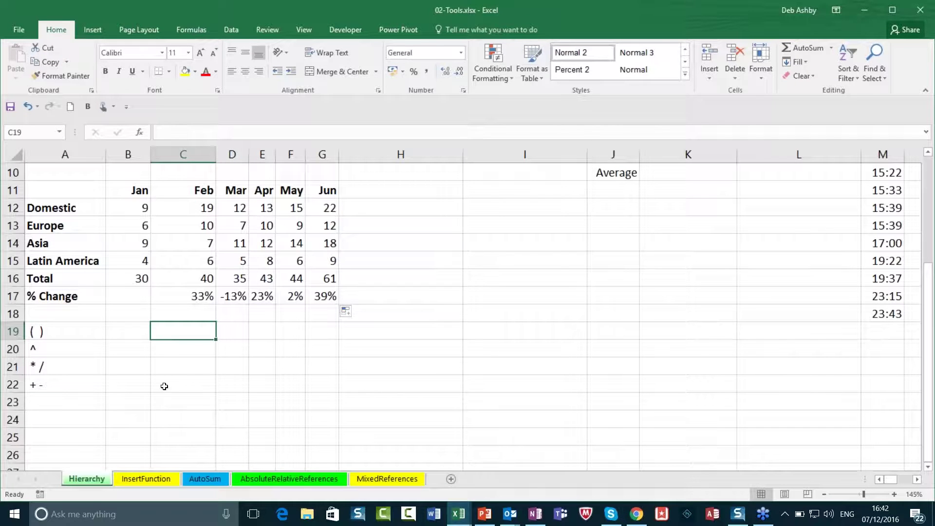
left_click(179, 349)
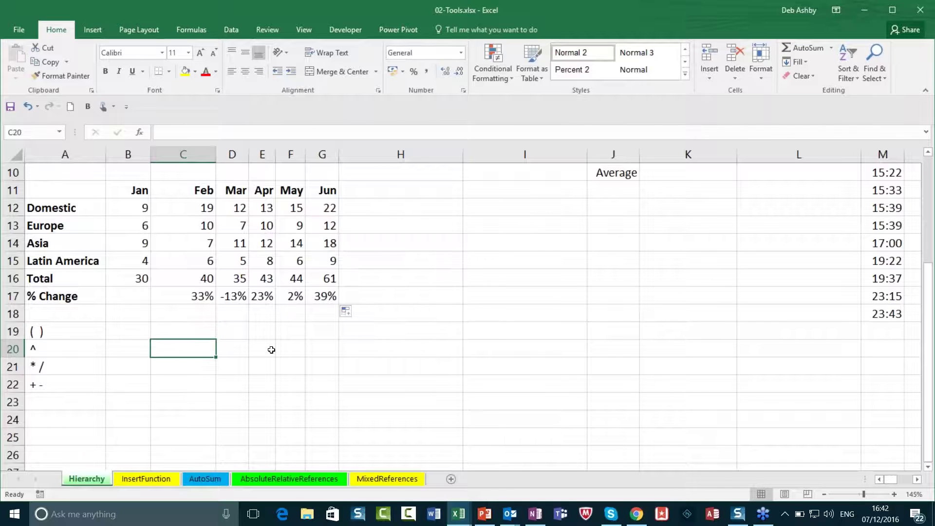
left_click(49, 350)
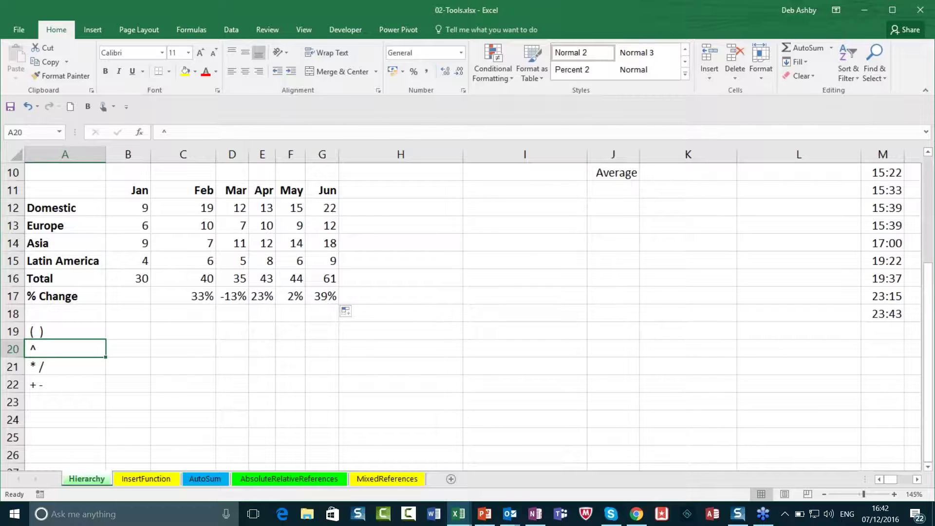
left_click(188, 350)
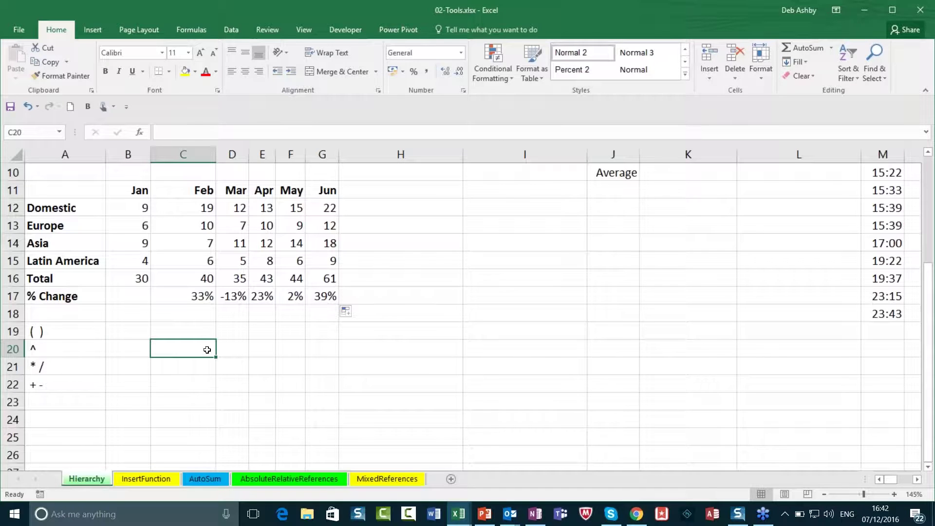
type("=")
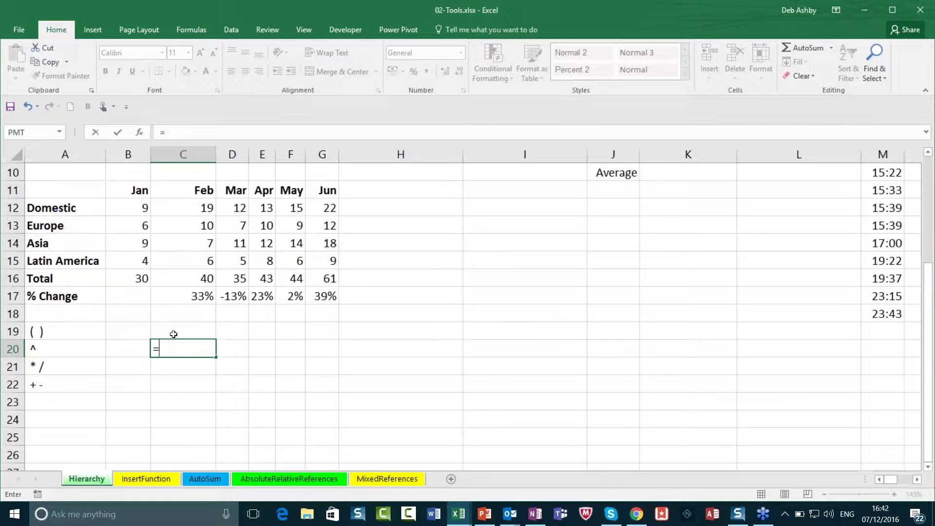
left_click(192, 261)
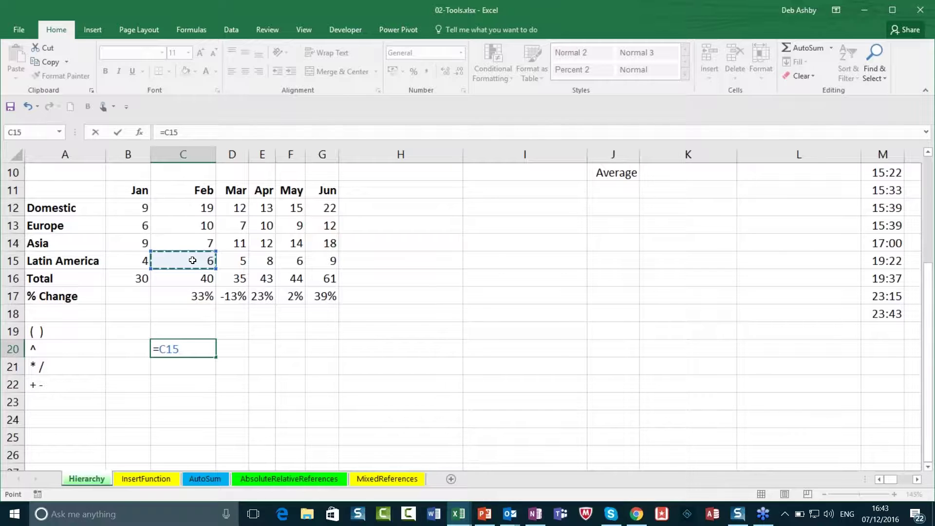
type("^2")
key("Return")
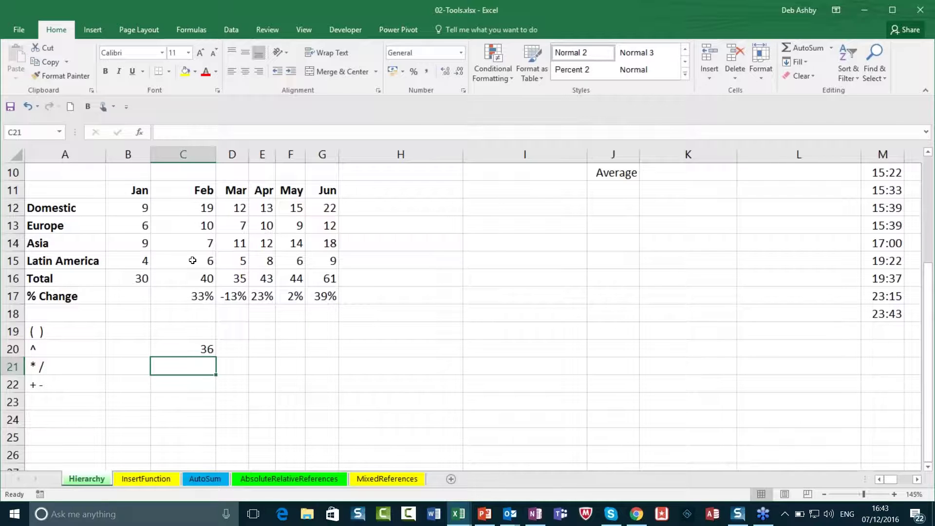
Step: Enter =SQRT(C20) in C21 using the SQRT autocomplete, returning 6
type("=sq")
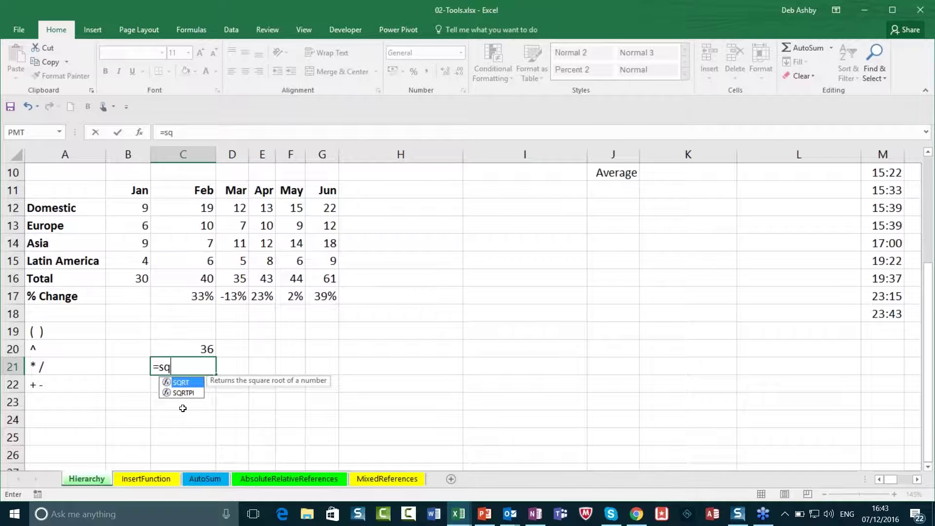
double_click(185, 379)
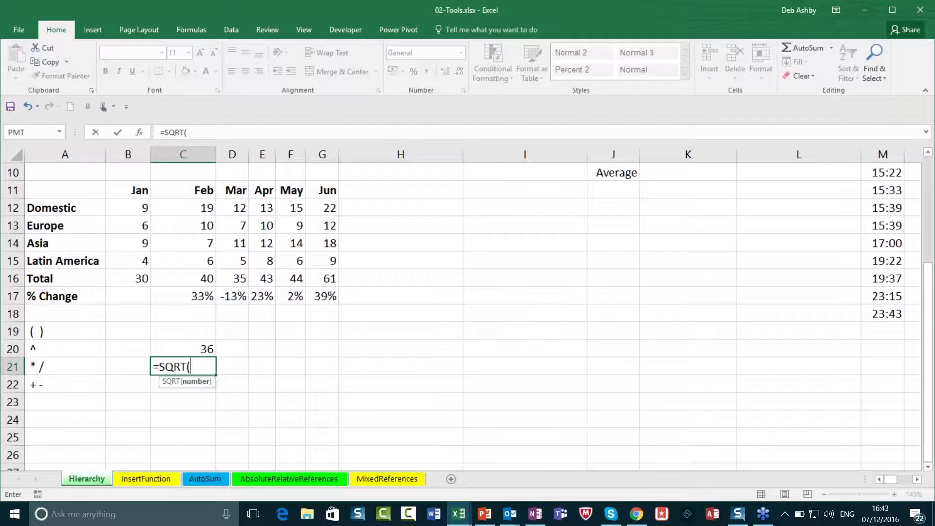
left_click(203, 349)
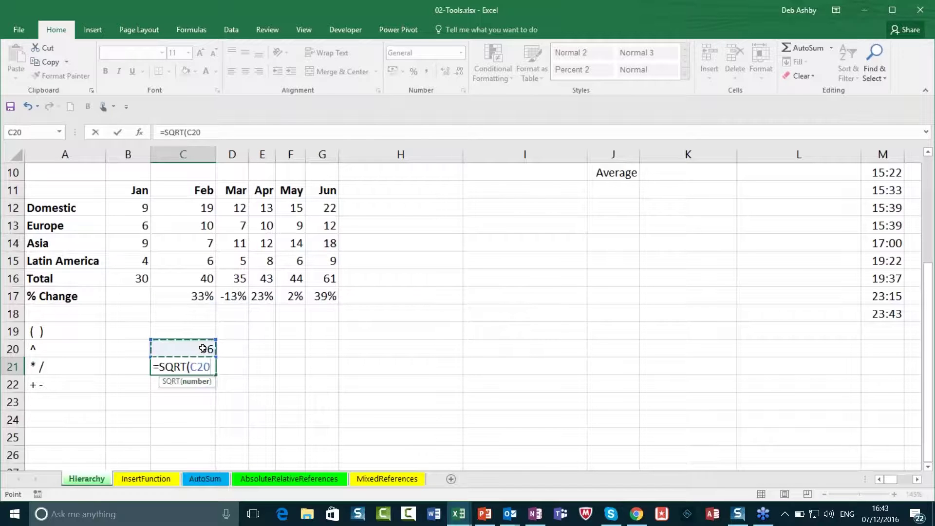
type(")")
key("Return")
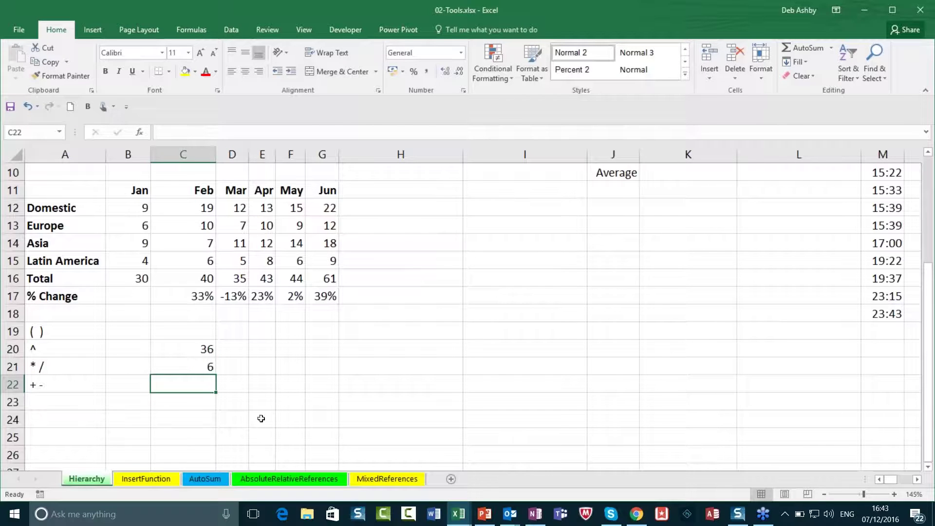
left_click(232, 348)
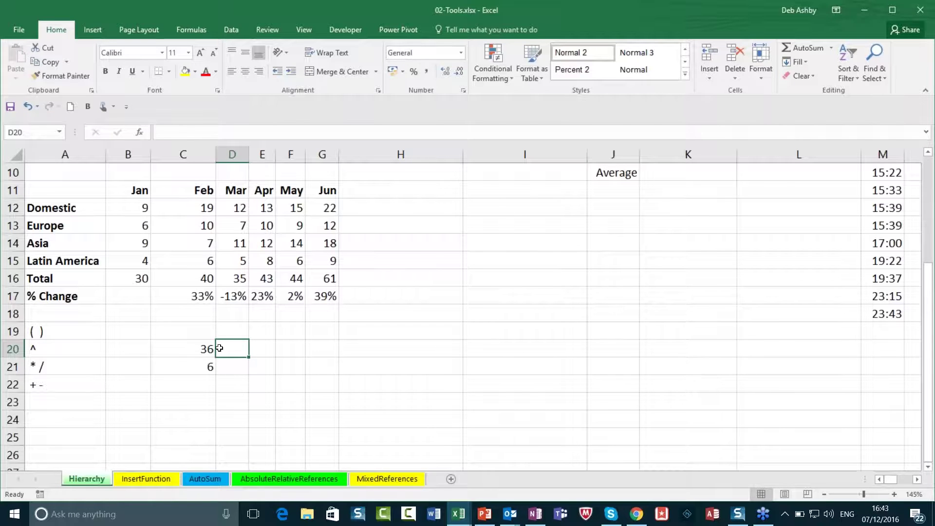
left_click(233, 373)
left_click(35, 349)
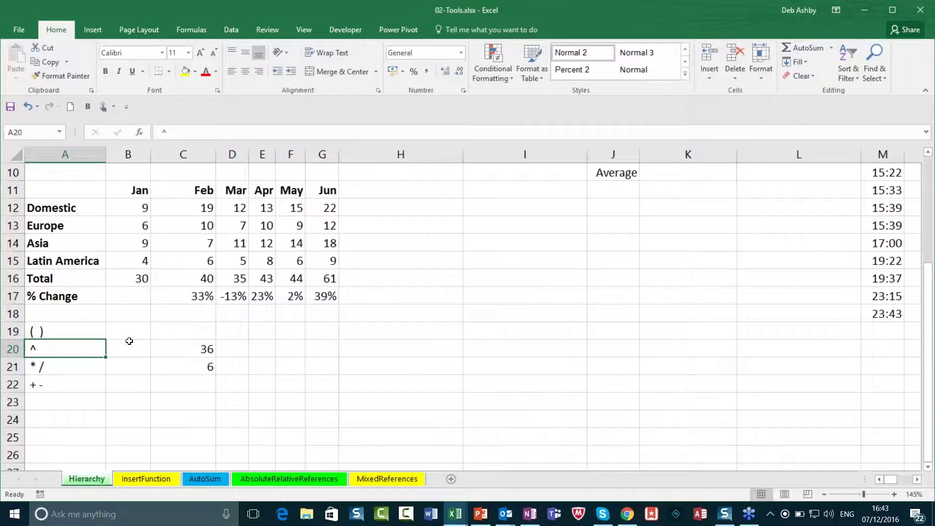
left_click(414, 362)
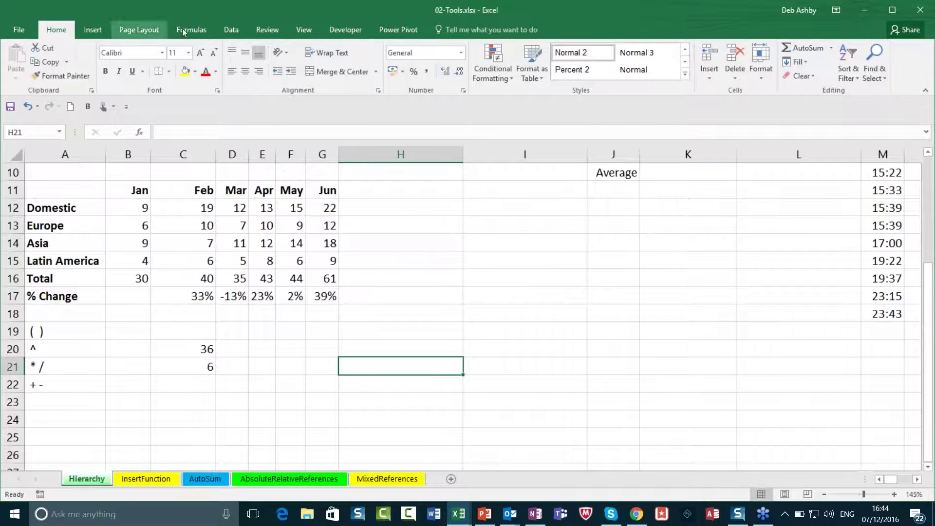
Step: On the Formulas tab, browse the Financial and Logical function lists
left_click(197, 31)
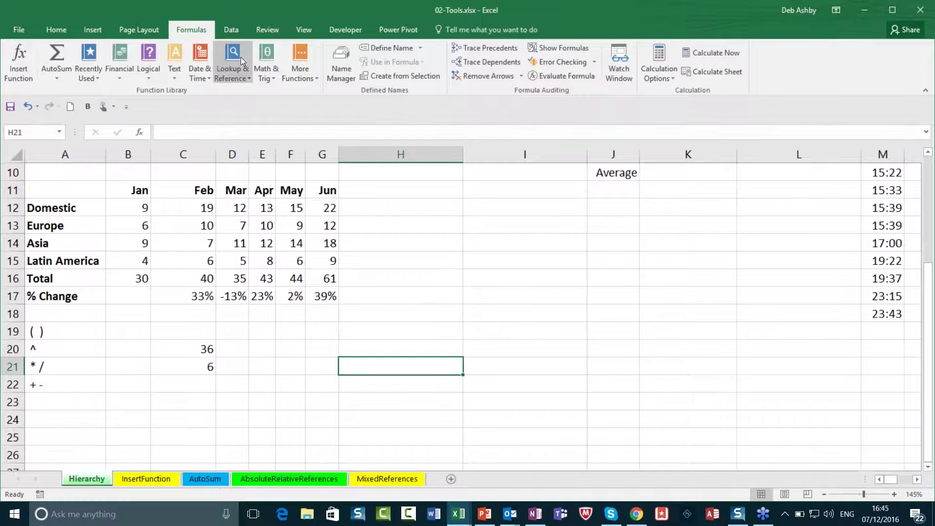
left_click(121, 75)
left_click_drag(198, 115, 198, 112)
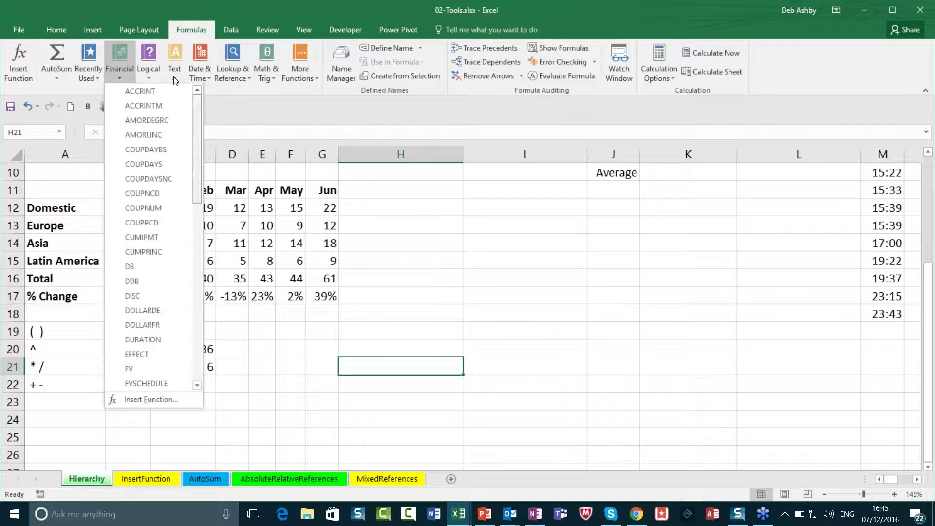
left_click(148, 75)
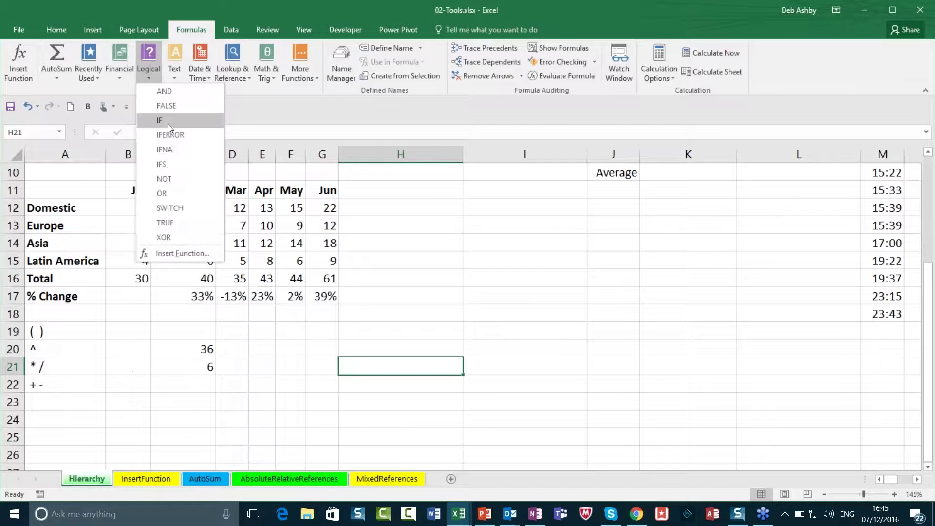
Step: Browse the Text, Date & Time, Lookup & Reference and More Functions lists
left_click(171, 76)
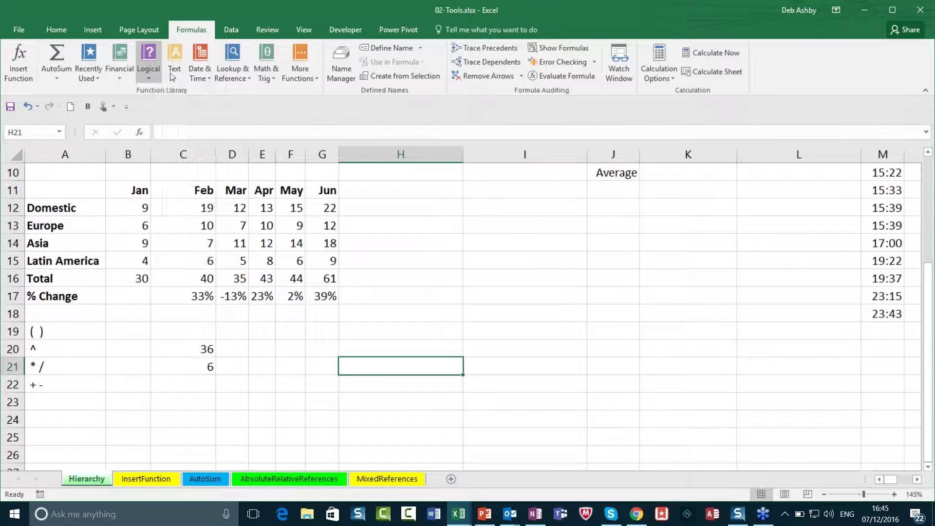
left_click(207, 72)
left_click(240, 76)
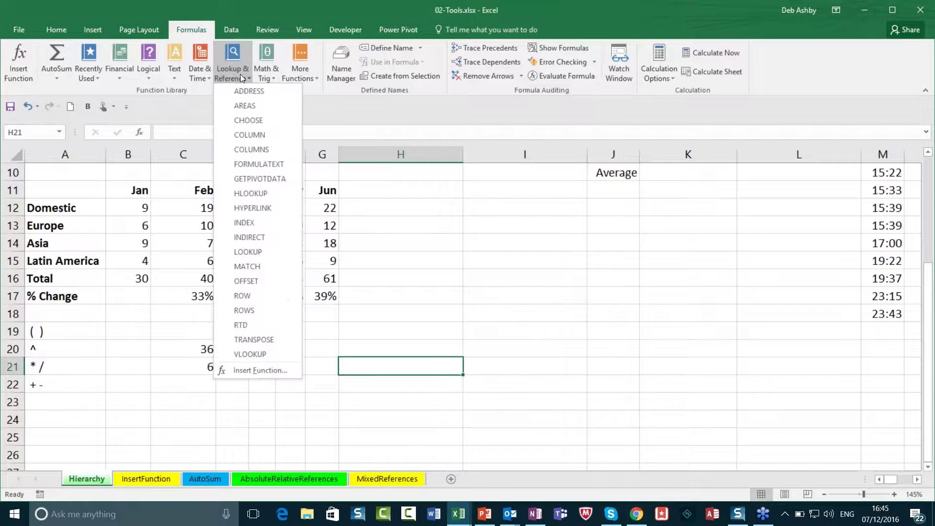
left_click(308, 77)
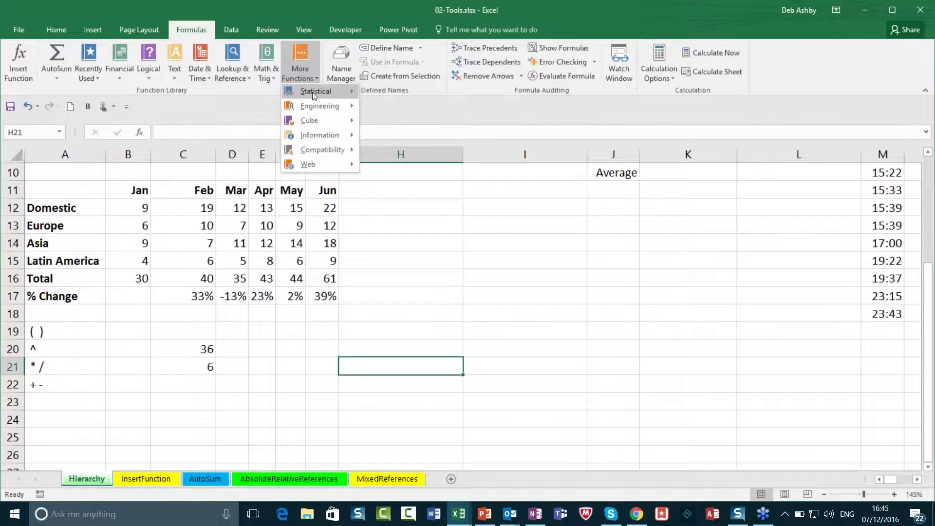
mouse_move(314, 110)
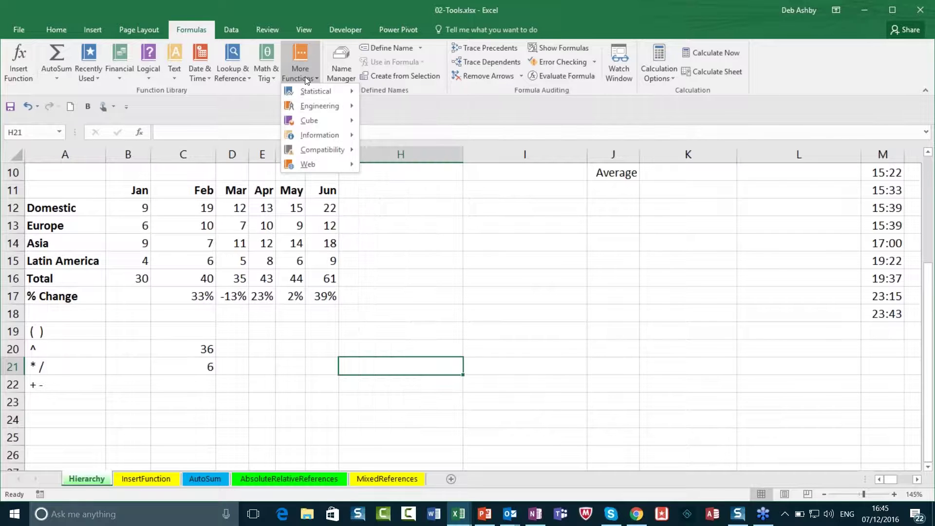
left_click(294, 10)
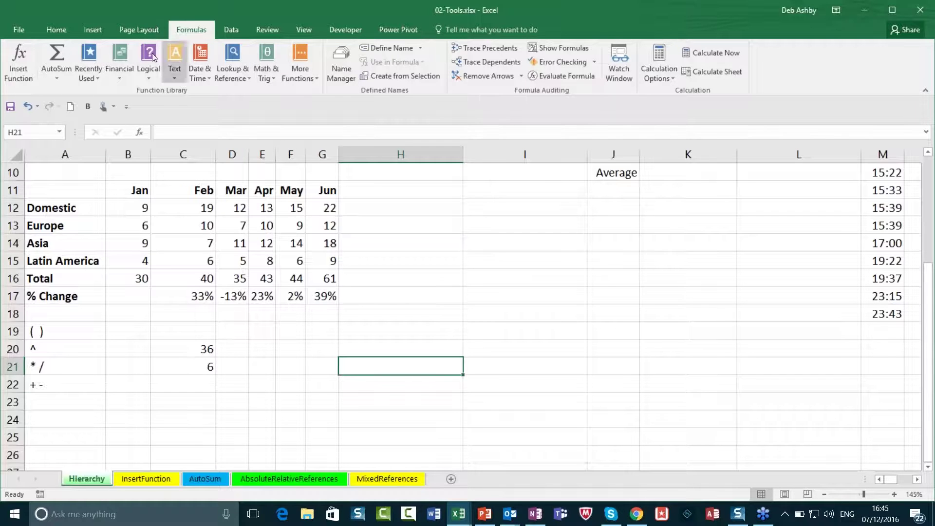
Step: Check the AutoSum options, then show the Recently Used list with PMT, VLOOKUP and HLOOKUP
left_click(95, 72)
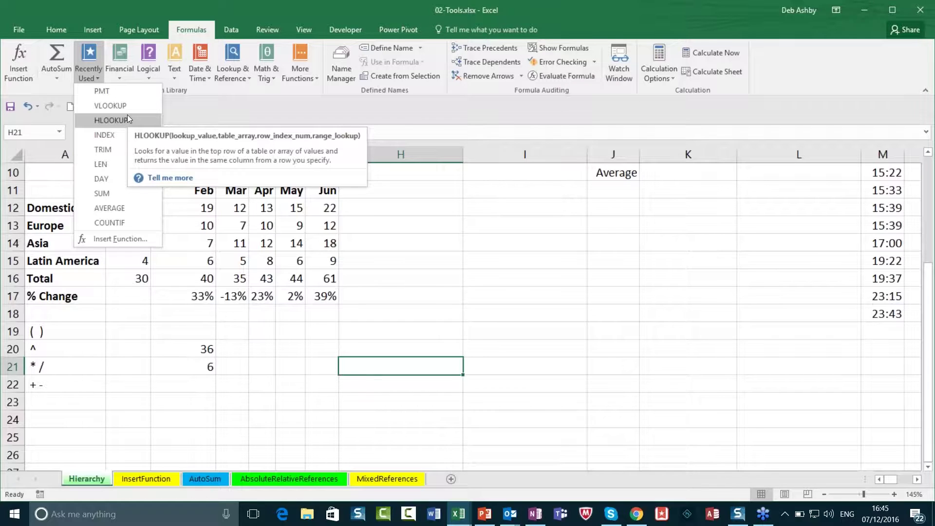
key("Escape")
left_click(57, 77)
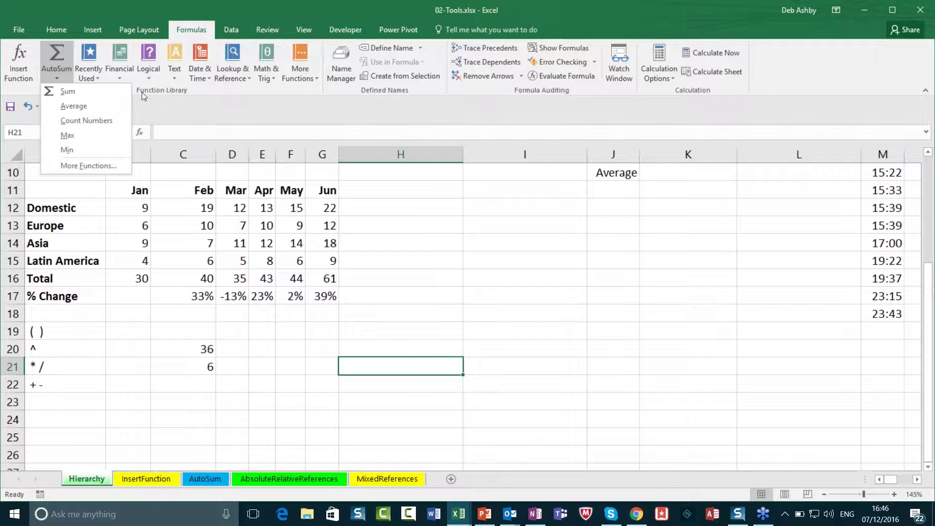
left_click(258, 9)
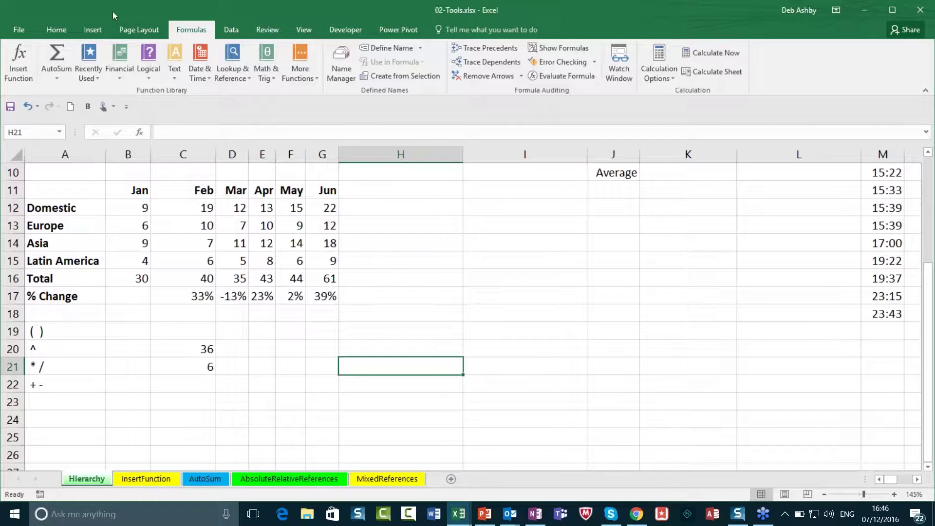
left_click(99, 75)
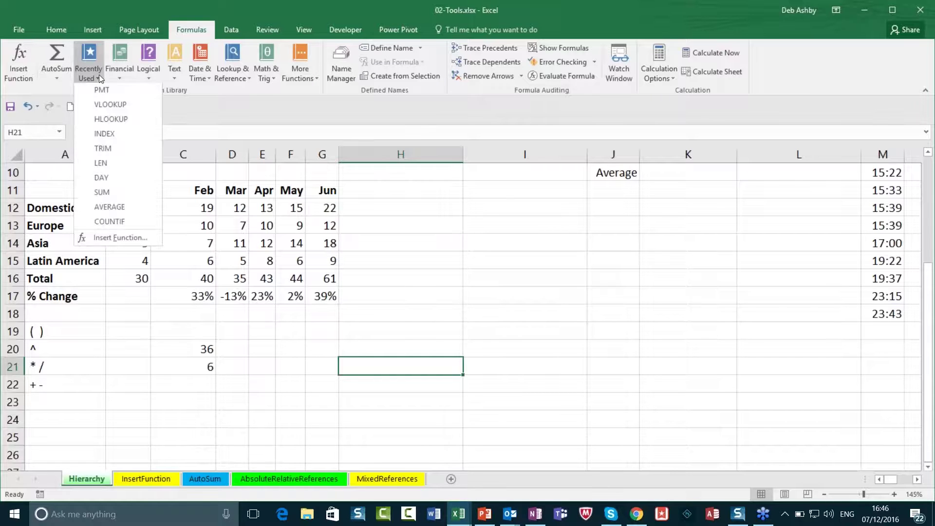
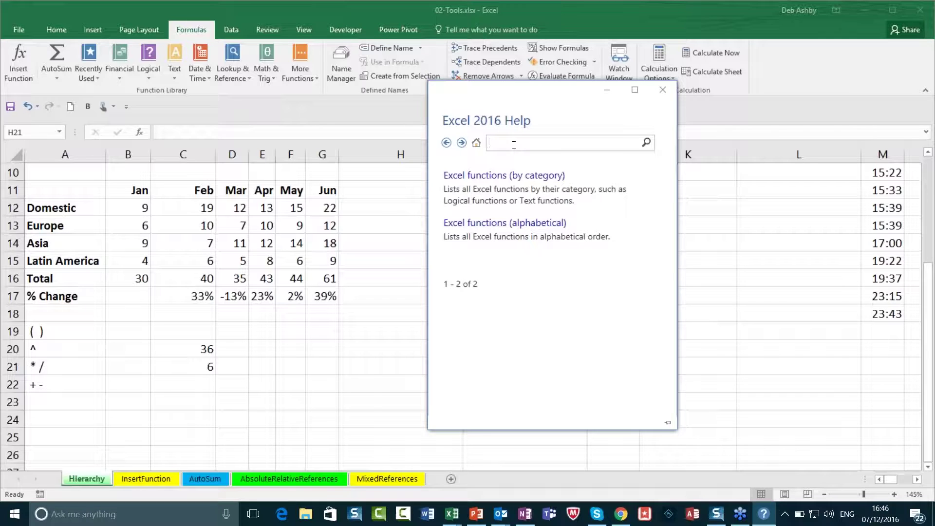
Step: Search Excel Help for 'loan payment', review the PMT result, and close the Help window
type("loan ")
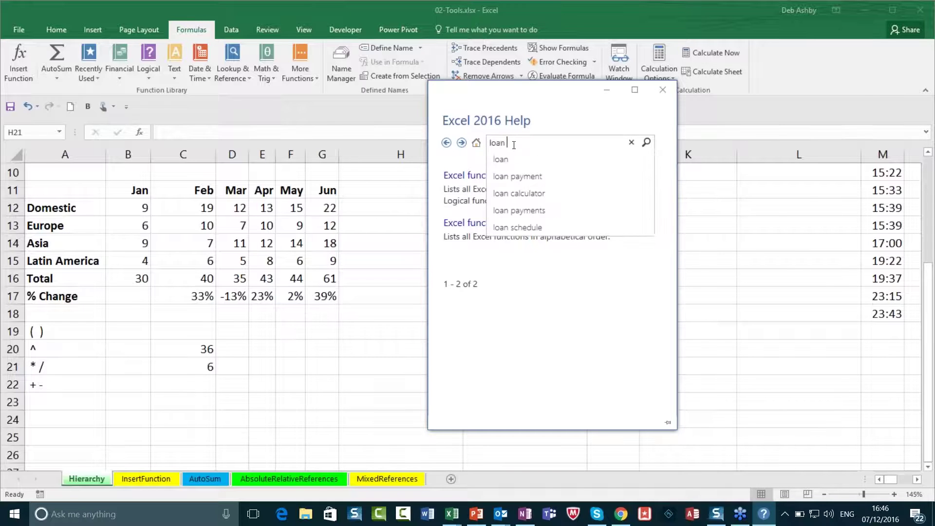
type("payment")
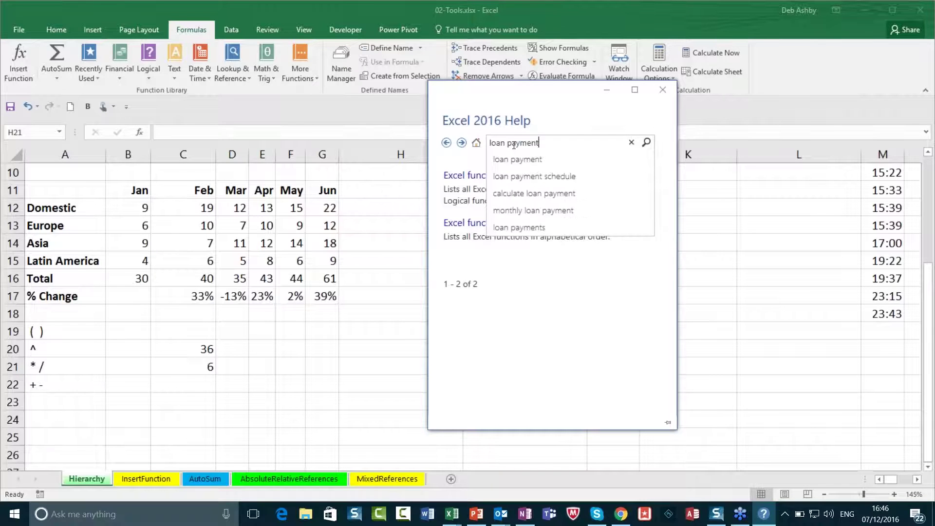
left_click(646, 142)
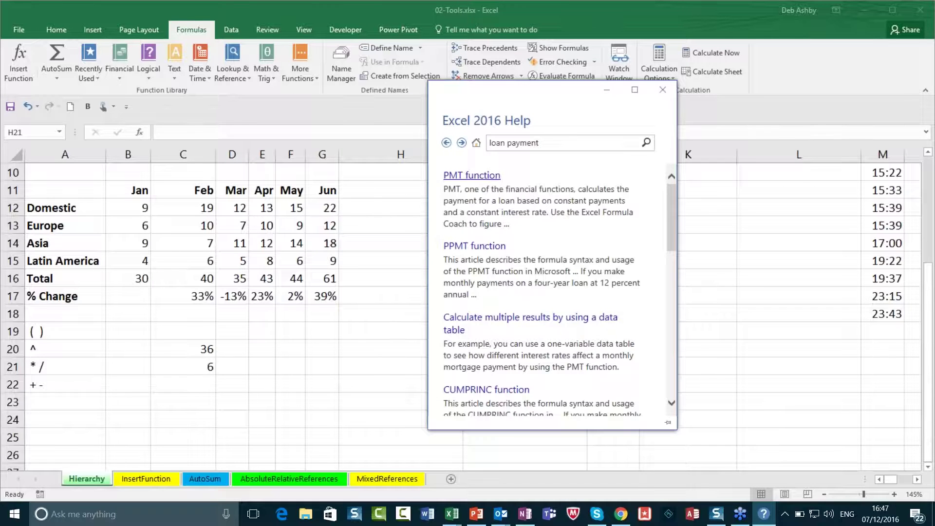
left_click(664, 91)
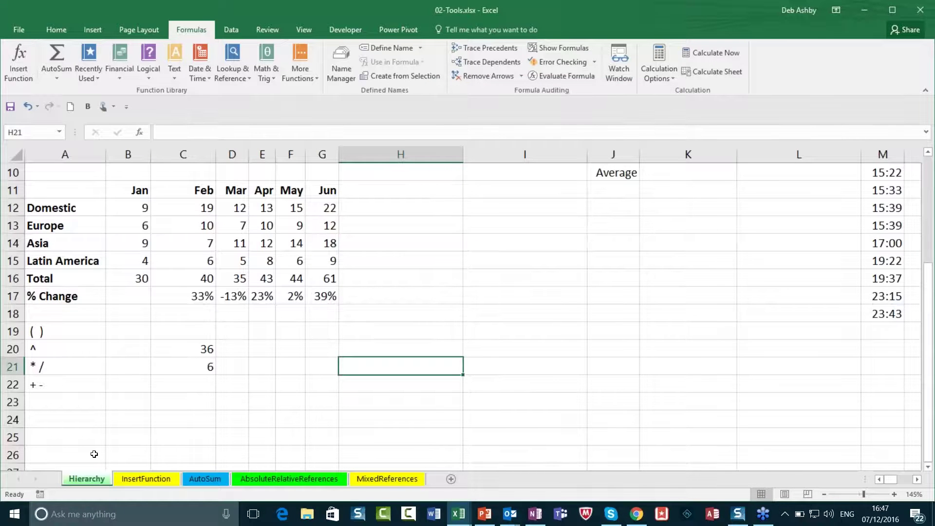
Step: Switch to the InsertFunction sheet and select the Monthly Payment cell B6
left_click(154, 480)
left_click(371, 292)
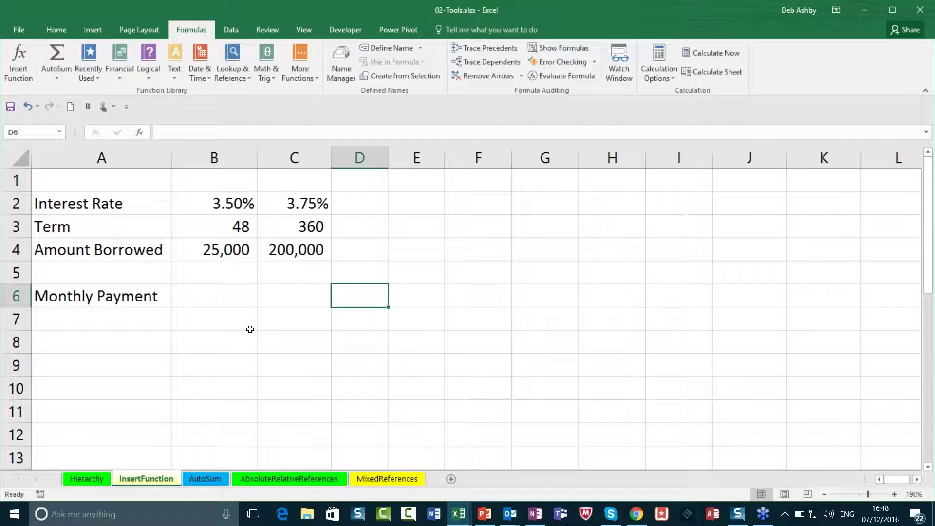
left_click(206, 295)
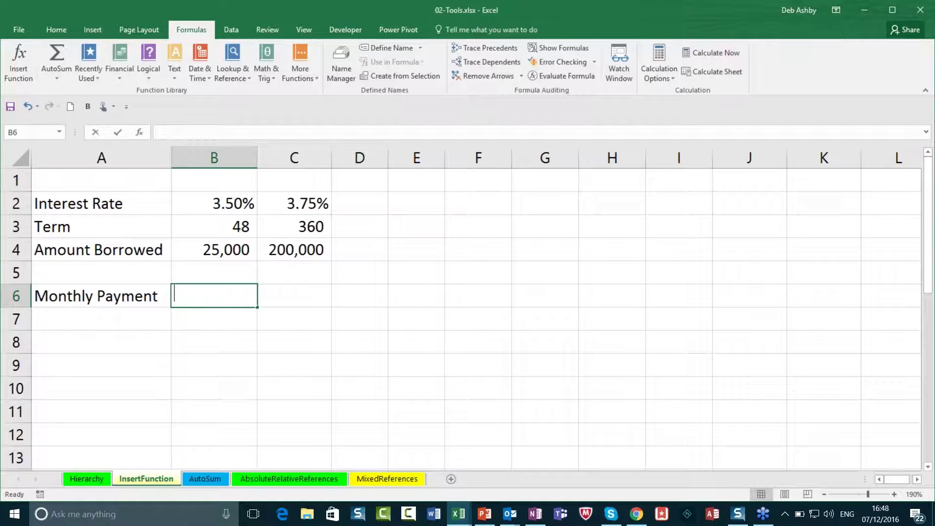
type("=pmt")
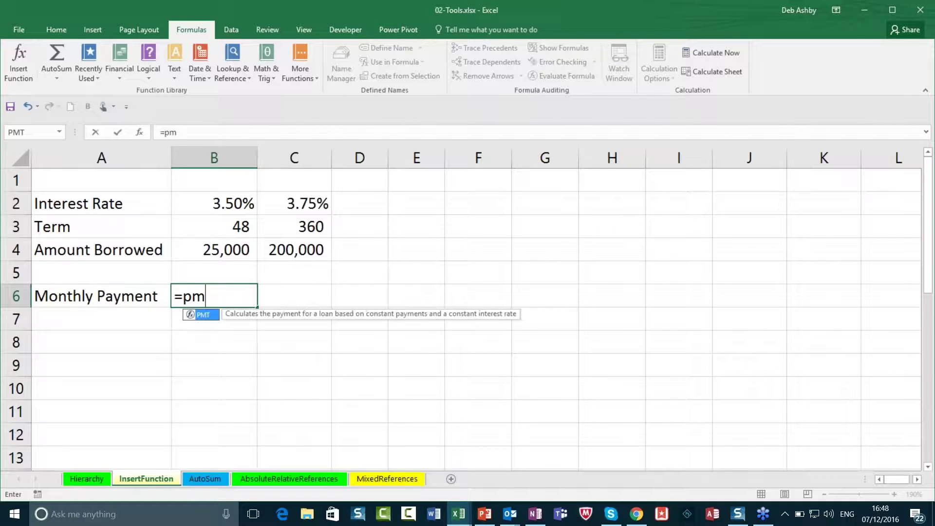
type("(")
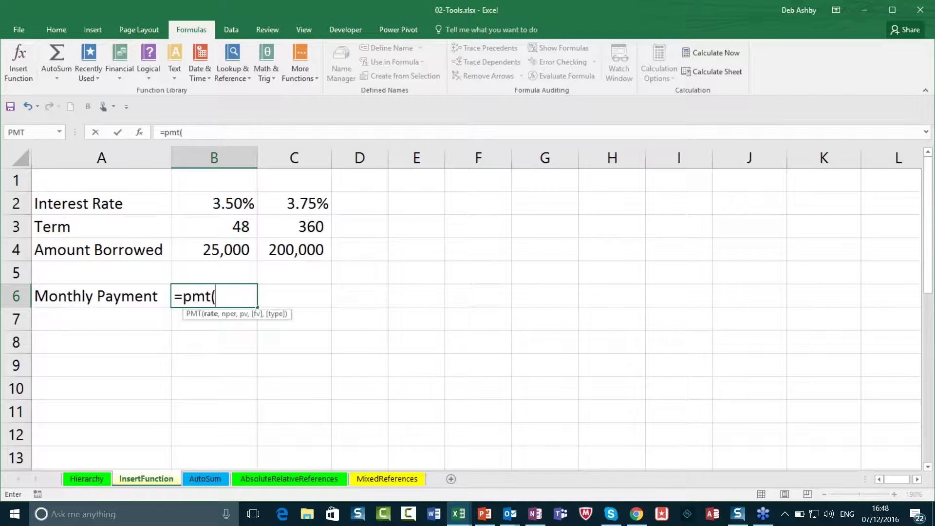
key("BackSpace")
key("BackSpace")
key("BackSpace")
key("BackSpace")
key("BackSpace")
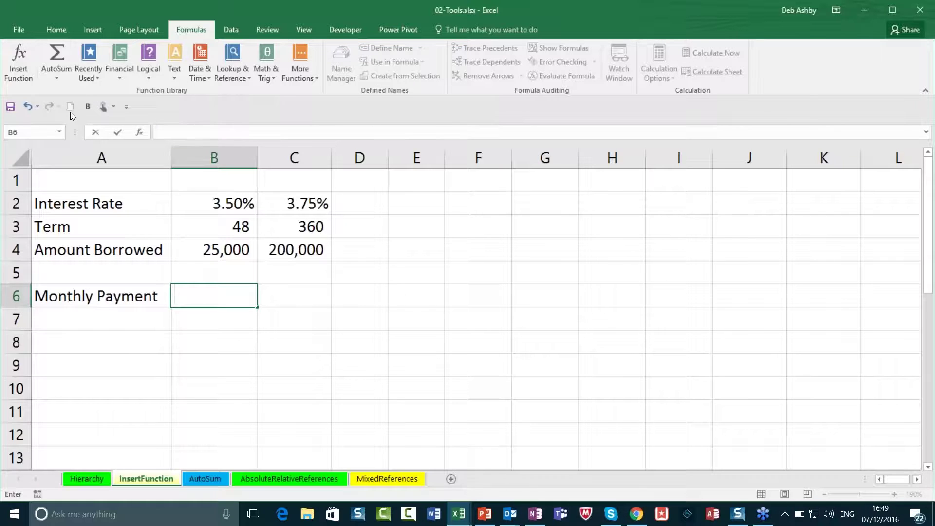
Step: Insert the PMT function into B6 by searching 'PMT' in the Insert Function dialog
left_click(88, 75)
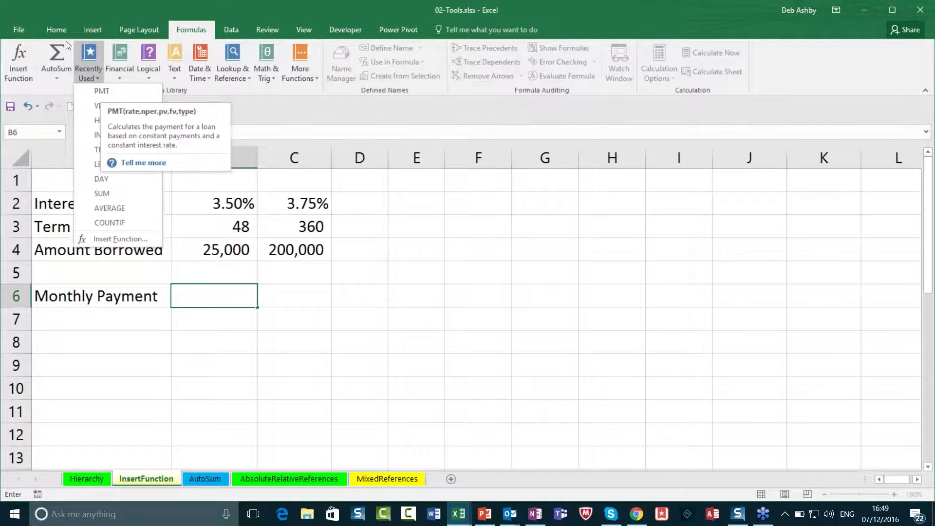
left_click(73, 14)
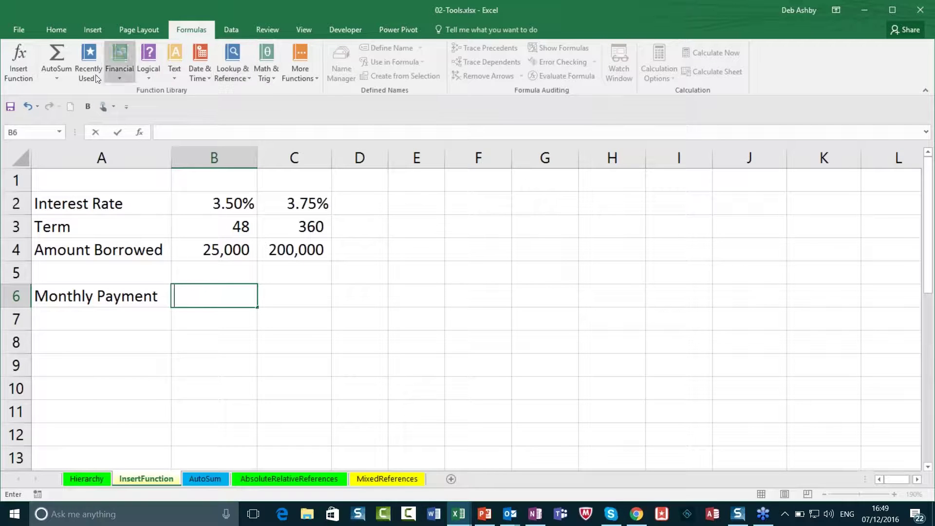
left_click(20, 58)
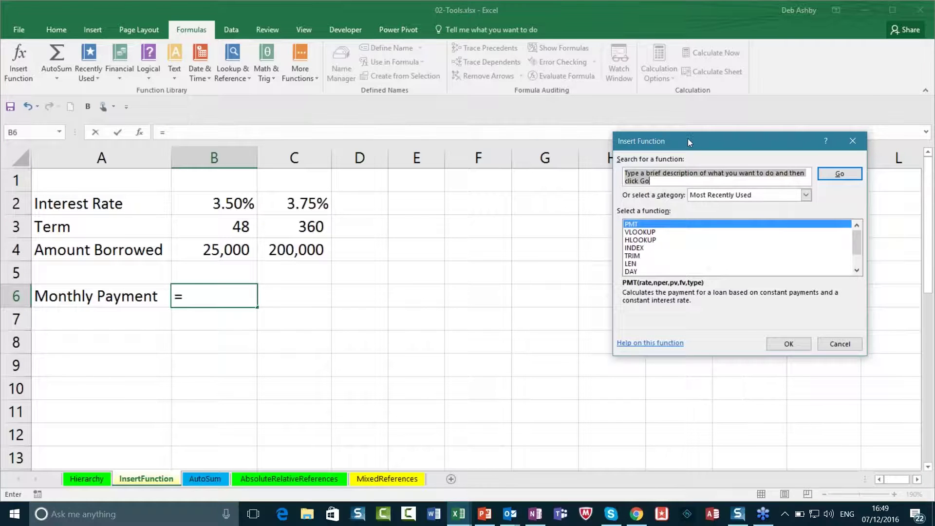
left_click_drag(688, 138, 513, 138)
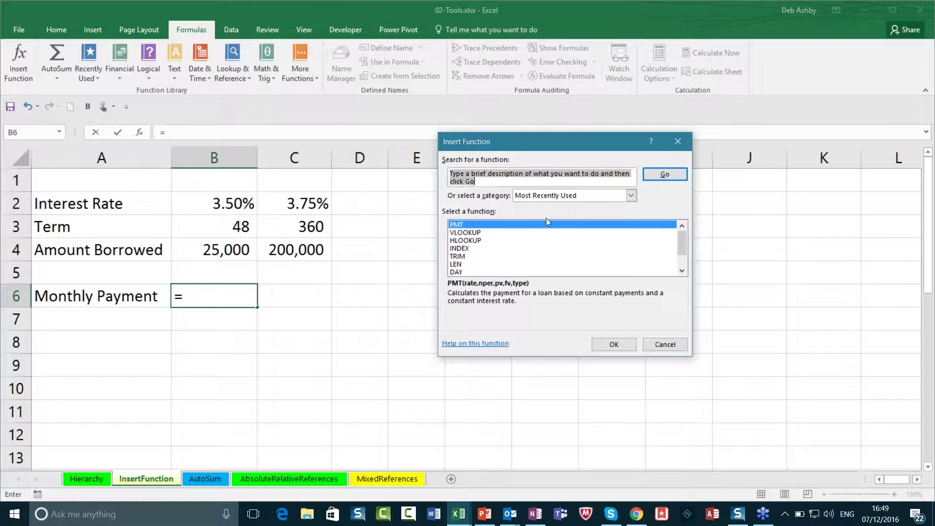
type("PMT")
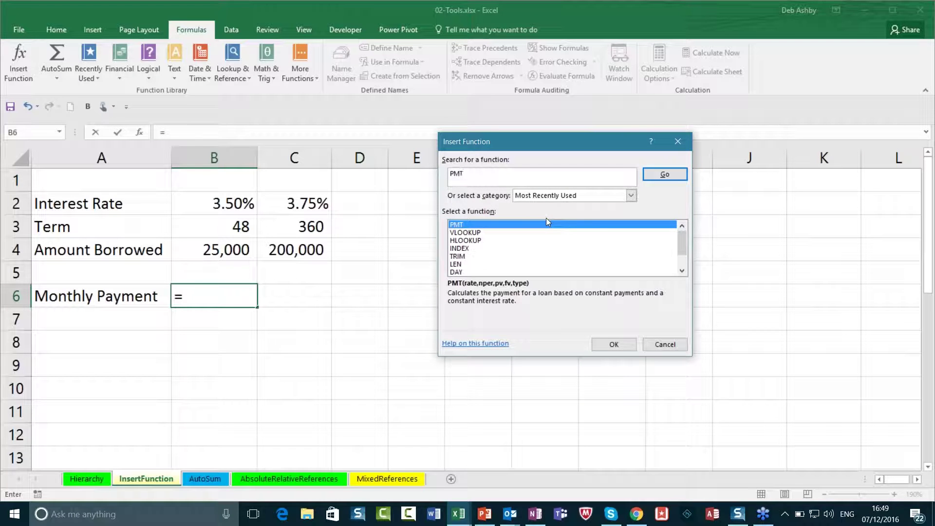
left_click(674, 176)
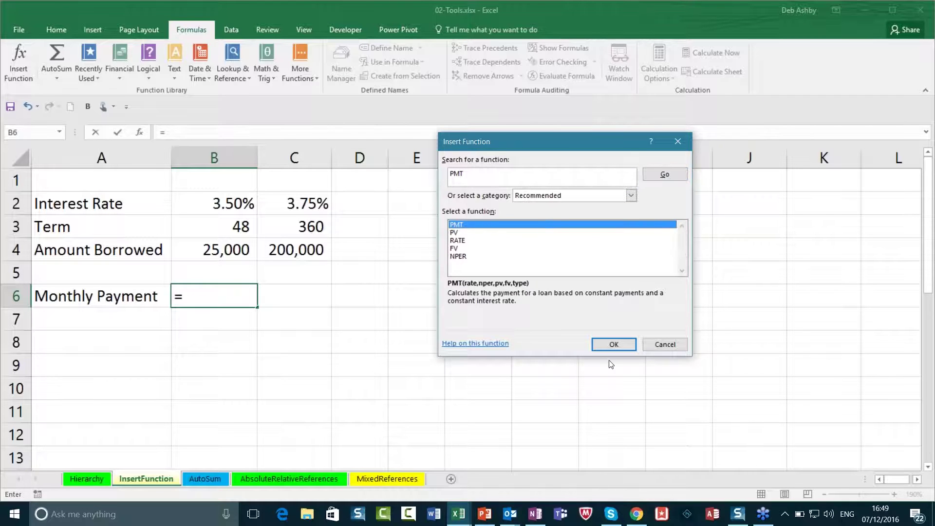
left_click(614, 344)
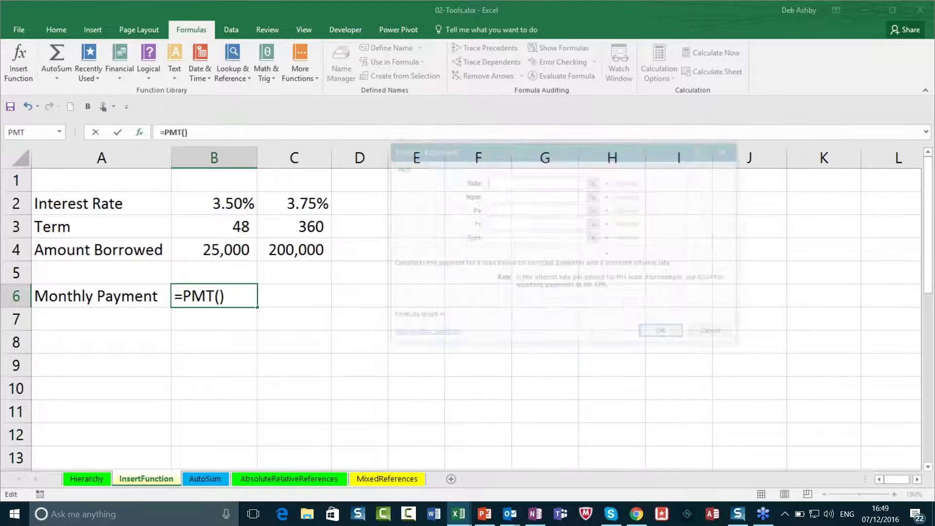
Step: Enter PMT arguments Rate B2/12, Nper B3 and Pv B4, giving ($558.90)
left_click_drag(503, 151, 519, 121)
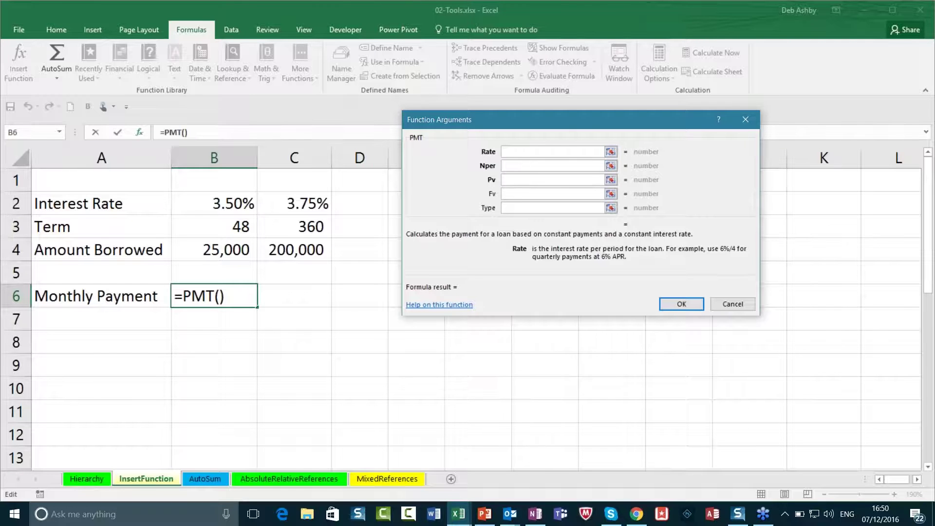
left_click(220, 203)
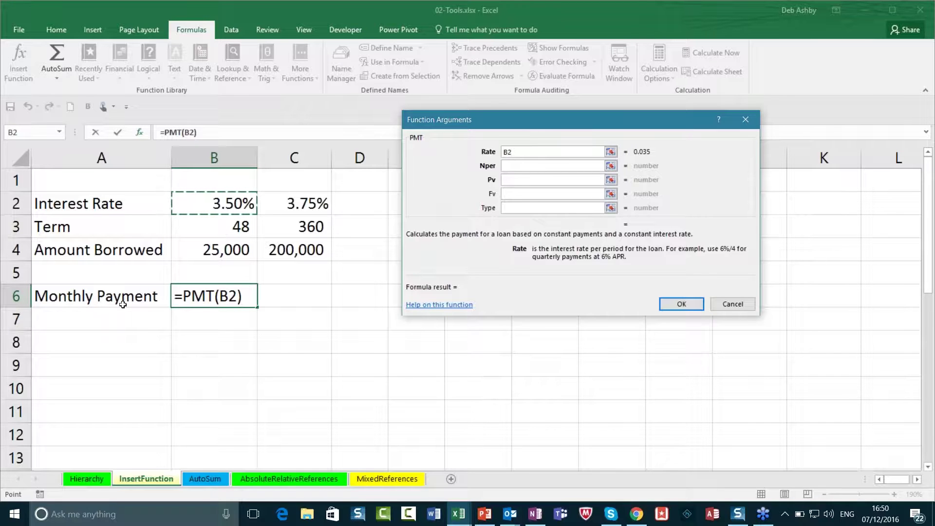
left_click(521, 152)
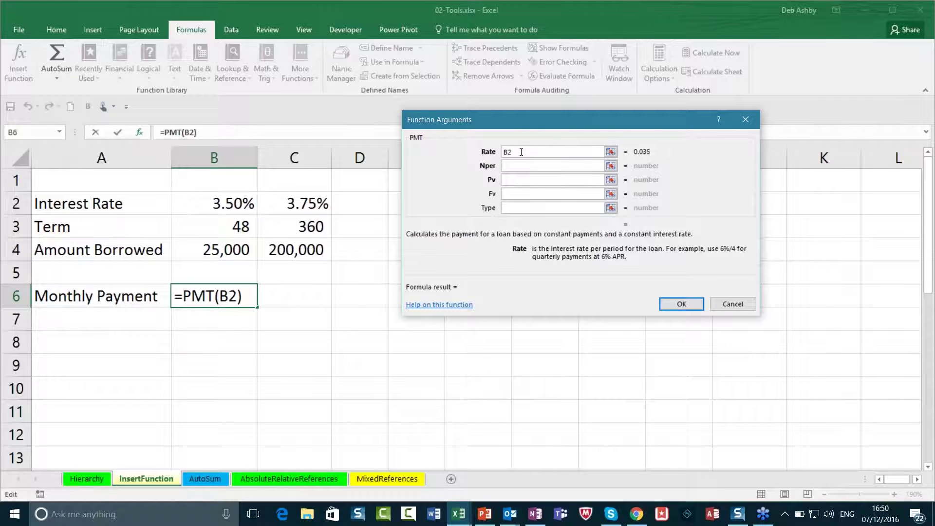
type("/12")
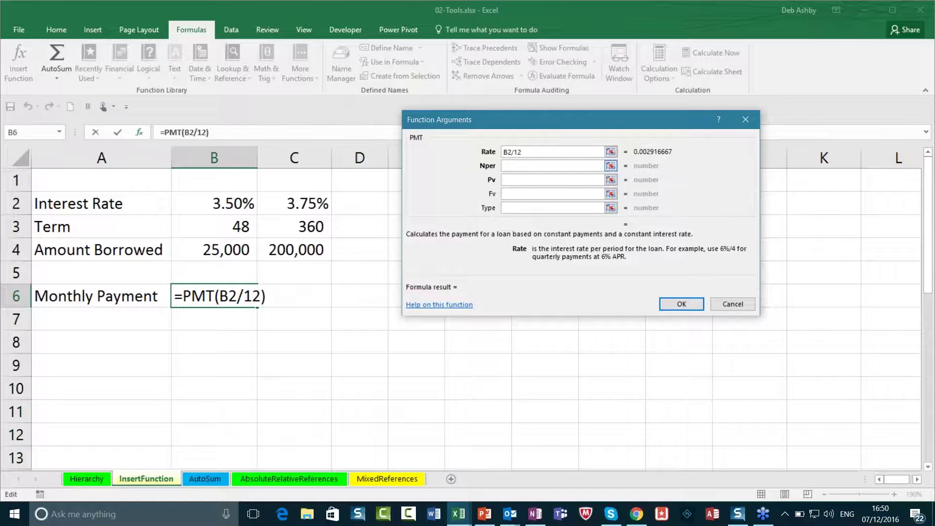
left_click(506, 167)
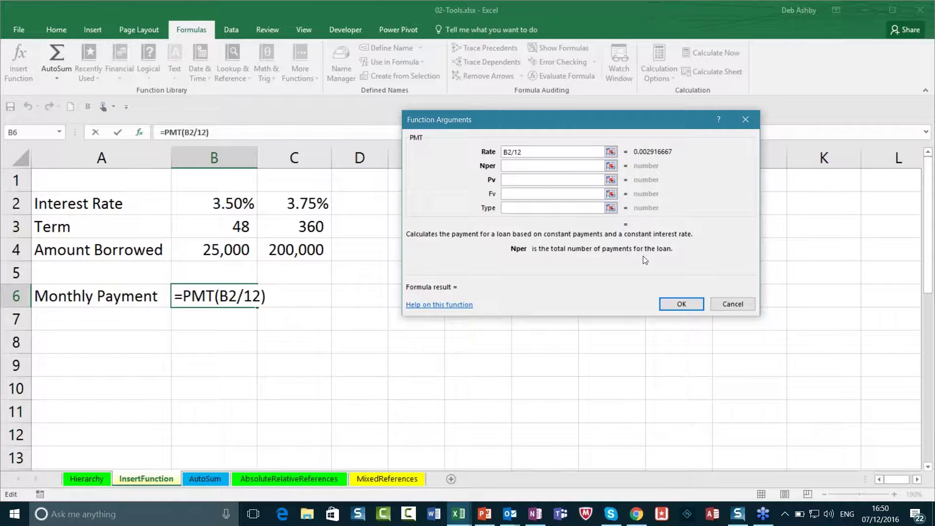
left_click(233, 229)
key("Tab")
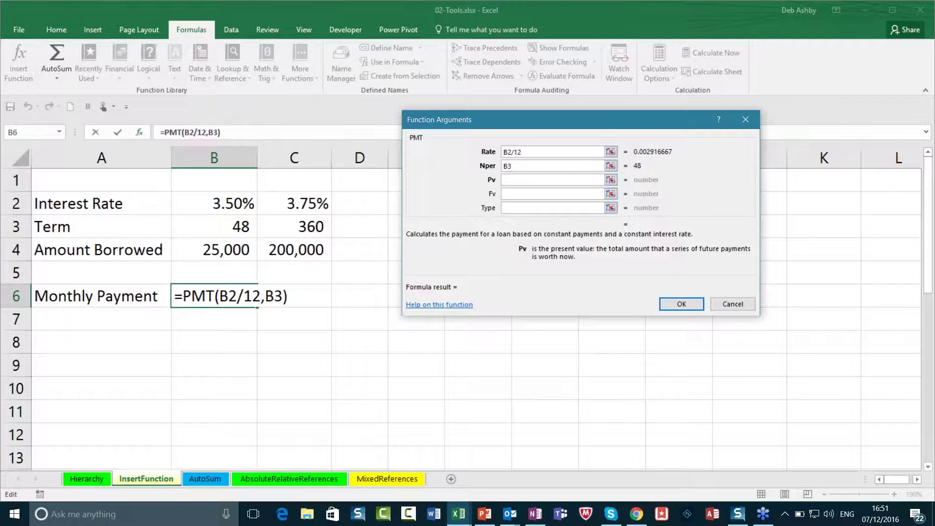
left_click(221, 252)
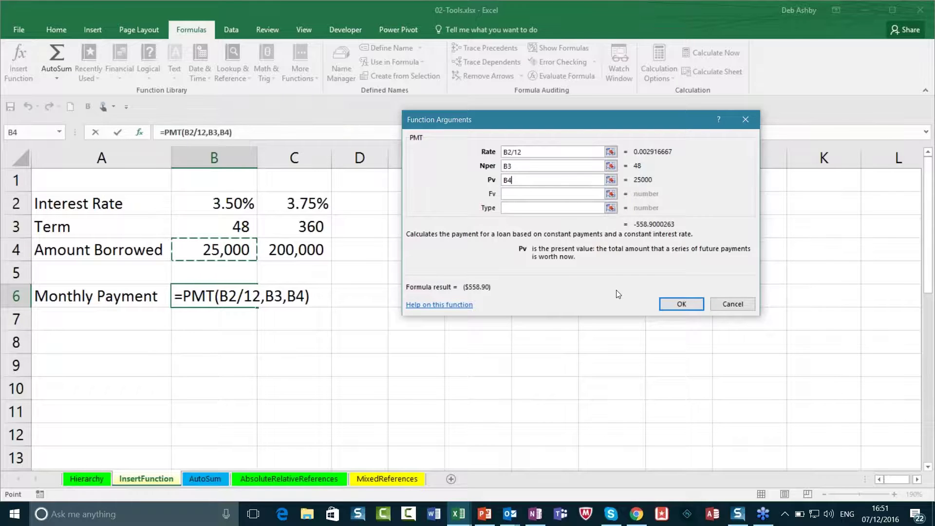
key("Return")
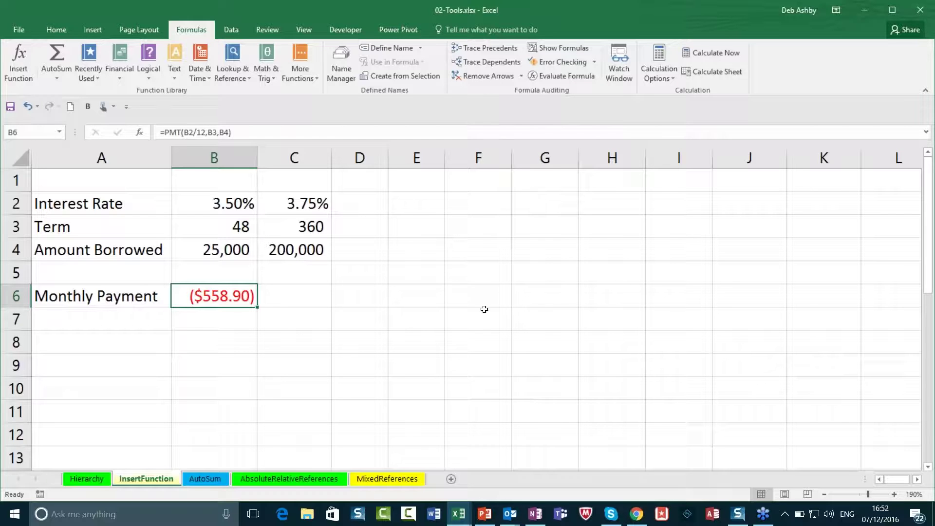
Step: Add a minus before B4 so B6 reads =PMT(B2/12,B3,-B4), showing $558.90
double_click(213, 295)
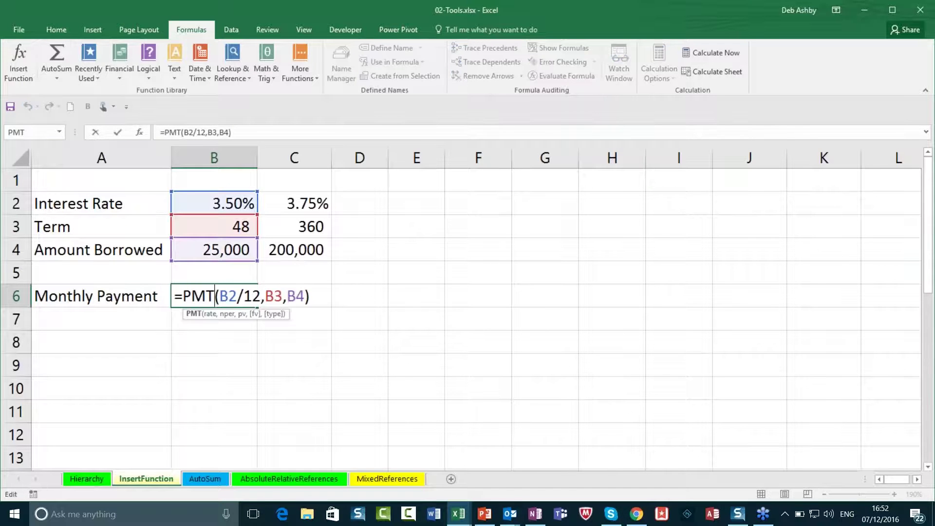
left_click(287, 296)
type("-")
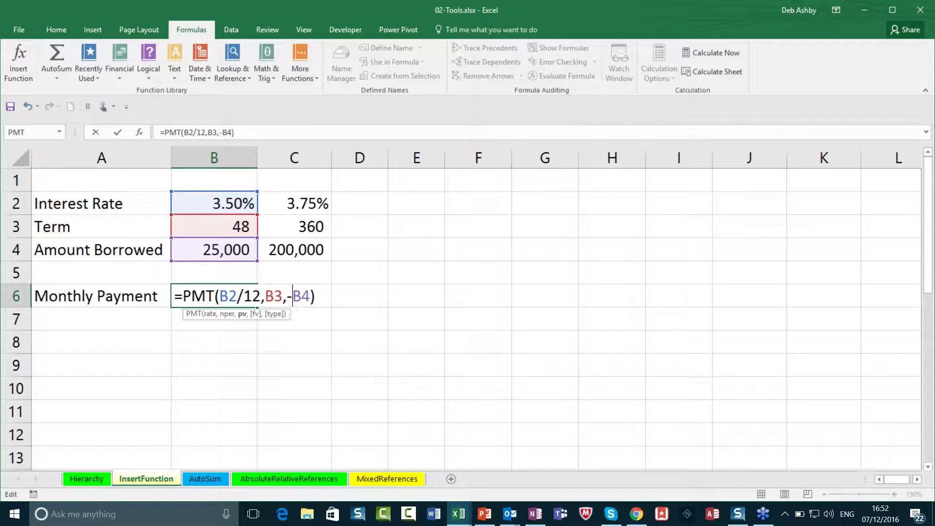
key("Return")
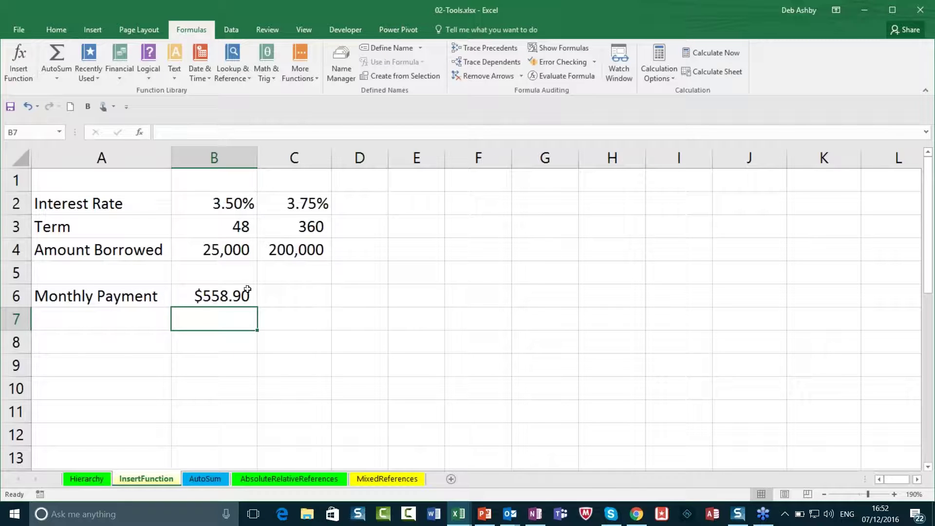
left_click(228, 299)
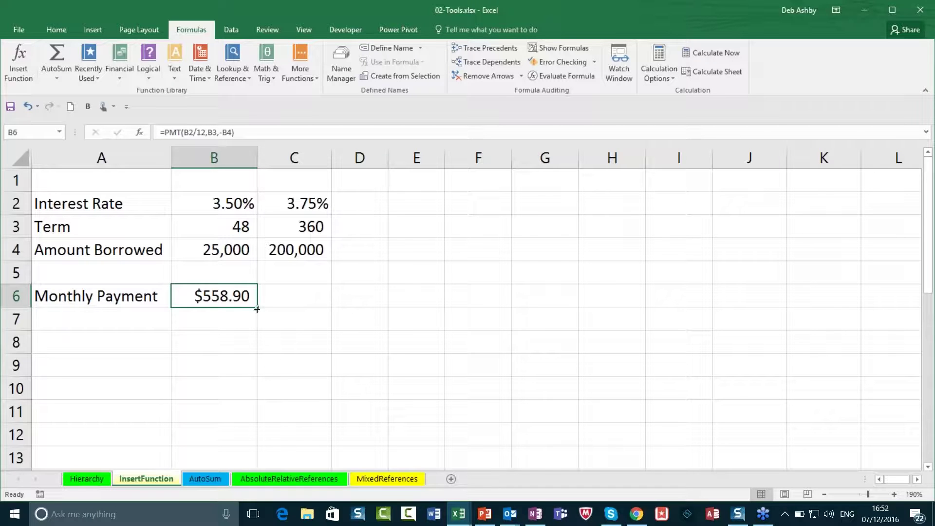
Step: Copy the PMT formula into C6, review the C2:C4 loan inputs, and go to the AutoSum sheet
left_click_drag(256, 306, 329, 307)
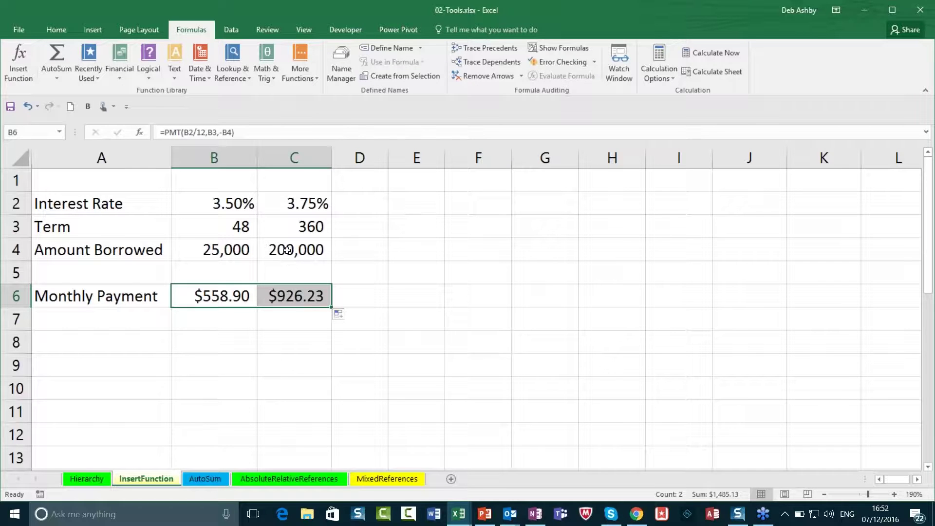
left_click(288, 249)
left_click(288, 229)
left_click(285, 204)
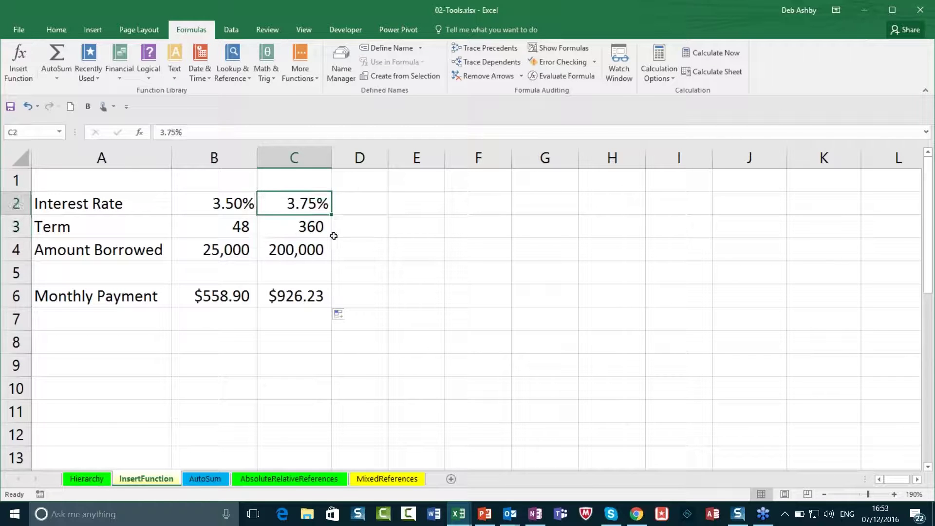
left_click(298, 254)
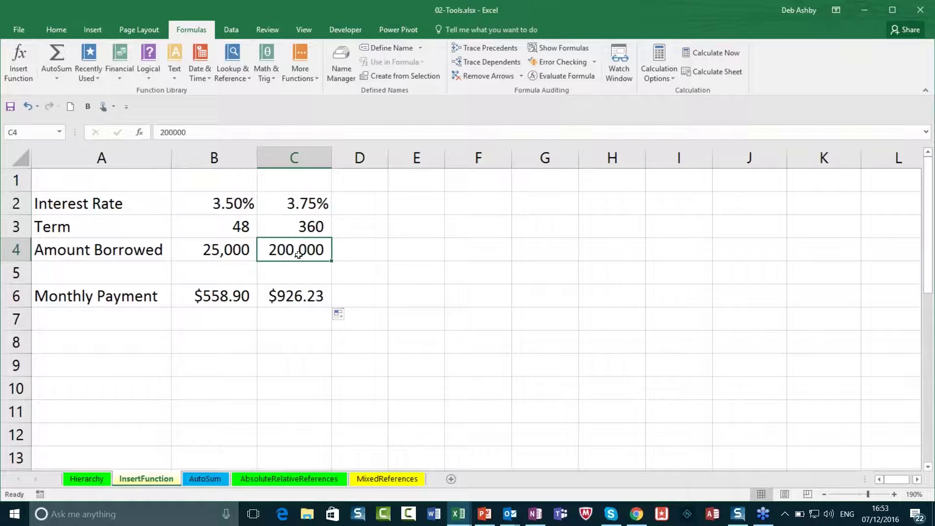
left_click(292, 228)
left_click(282, 208)
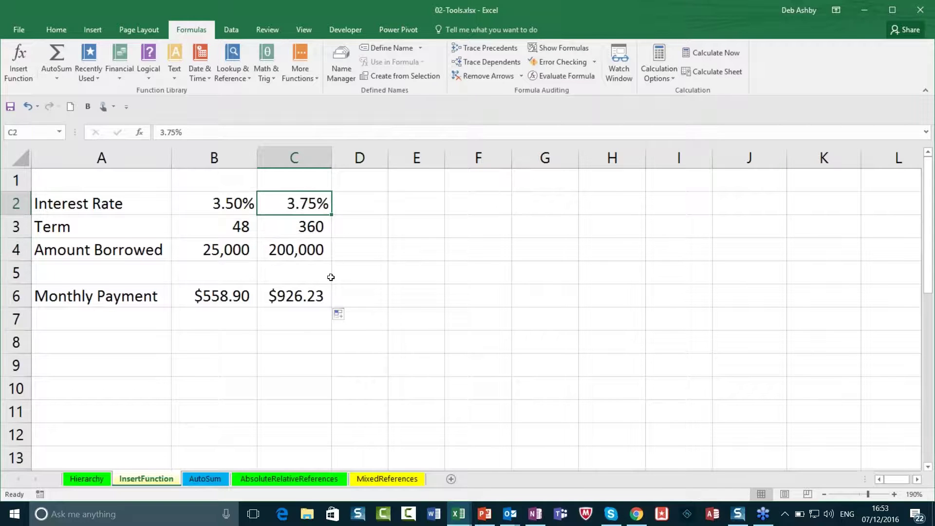
left_click(300, 297)
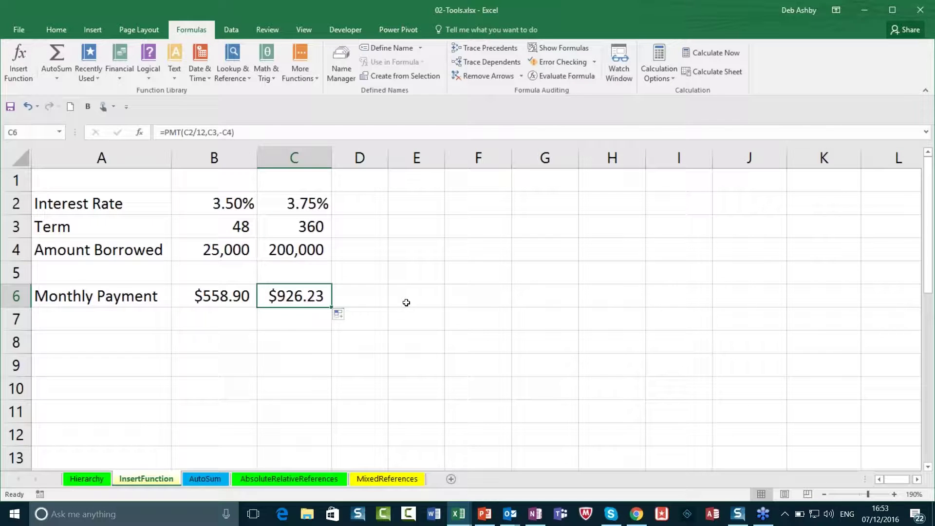
left_click(205, 479)
Step: Inspect the quarter labels and select the four quarterly values B4:B7
left_click(329, 265)
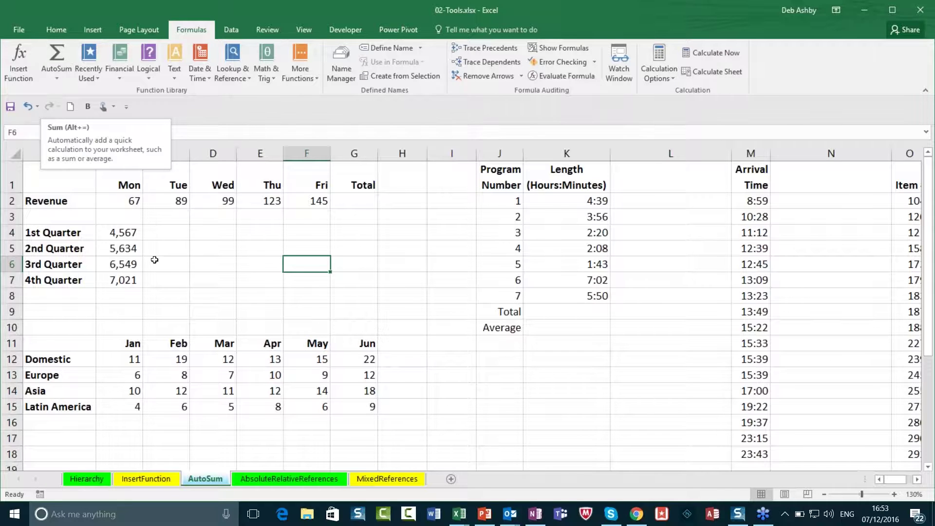
left_click(164, 234)
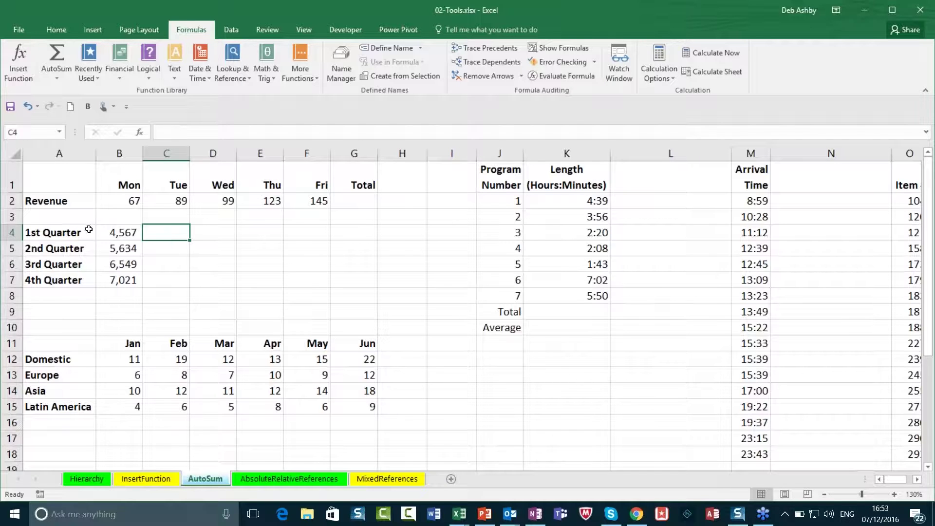
left_click(112, 239)
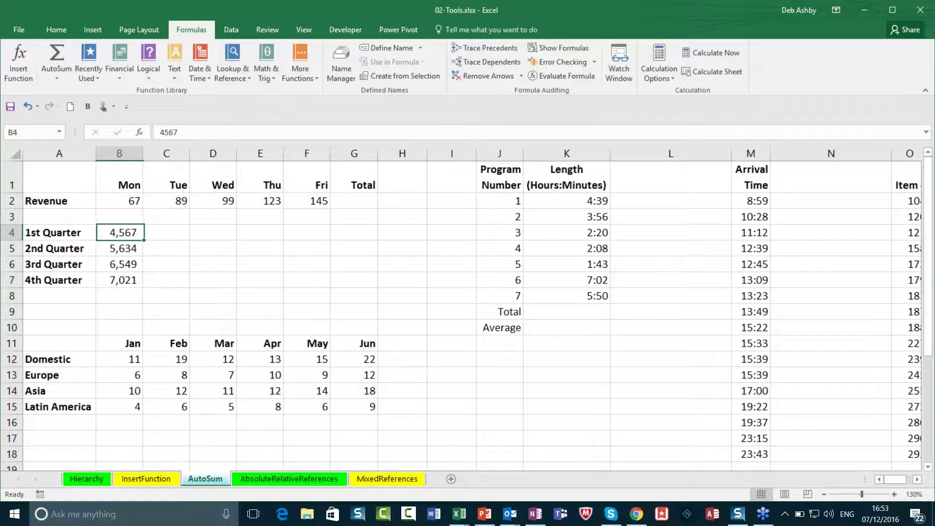
left_click(51, 236)
left_click(51, 250)
left_click(51, 266)
left_click(51, 280)
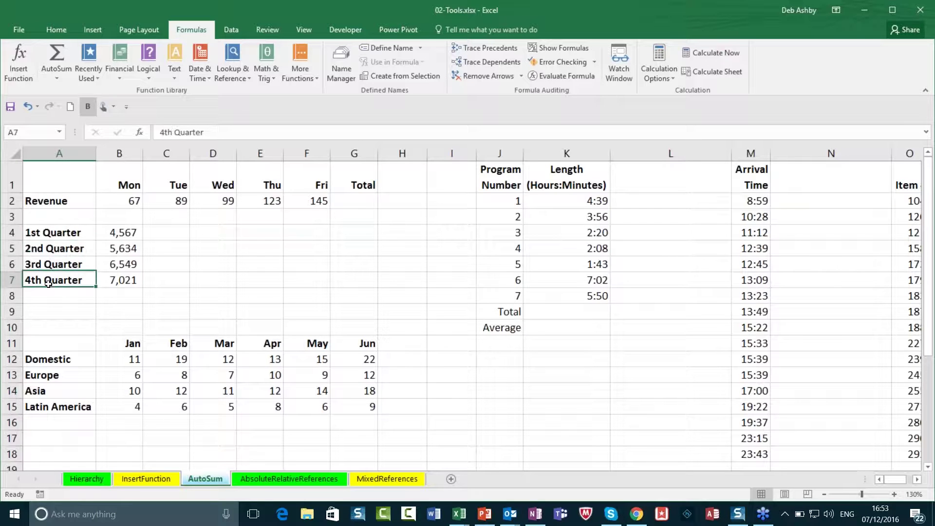
left_click_drag(119, 233, 122, 282)
Step: Label A8 'Total' and sum B4:B7 in B8 with Alt+=, giving 23,771
left_click(65, 297)
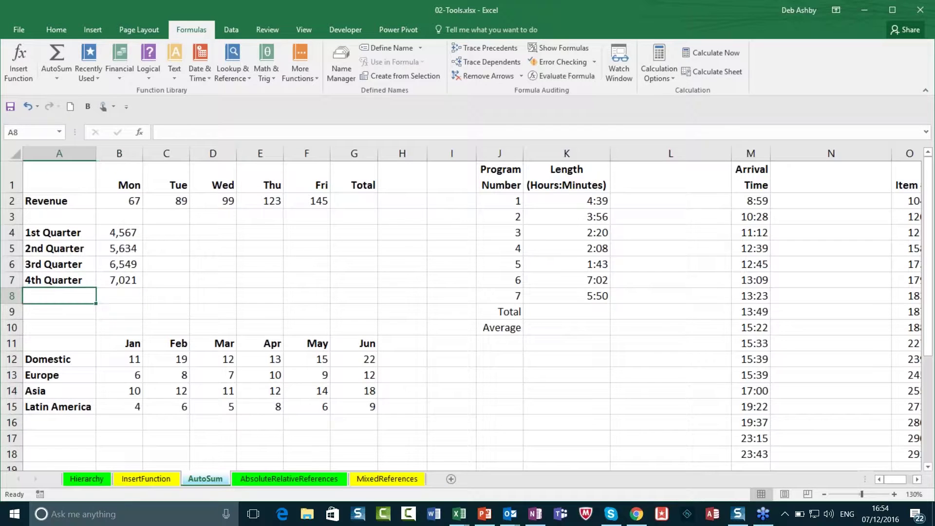
type("Total")
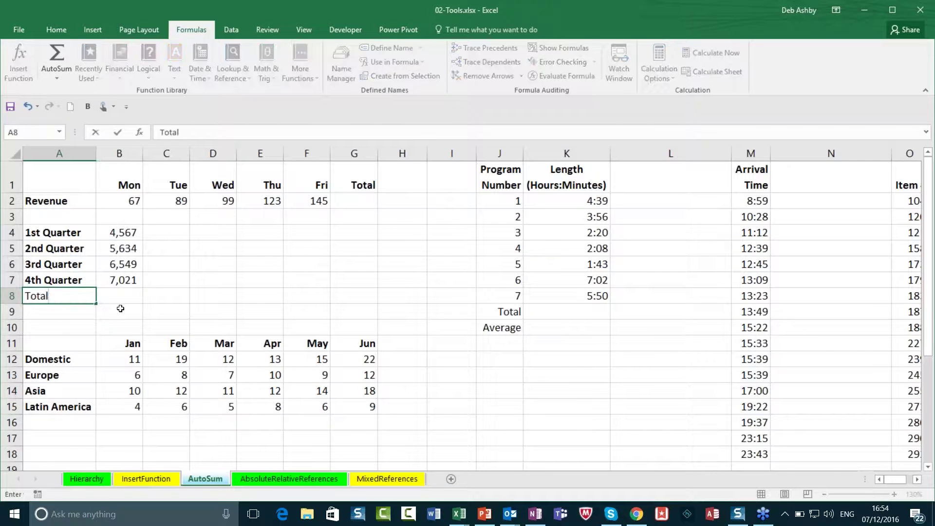
left_click(122, 294)
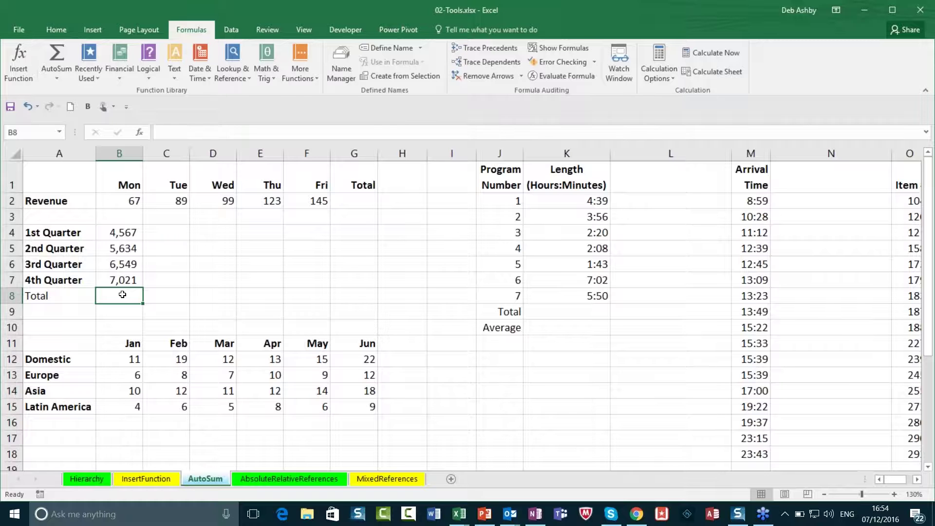
key("alt")
key("alt")
key("alt+equal")
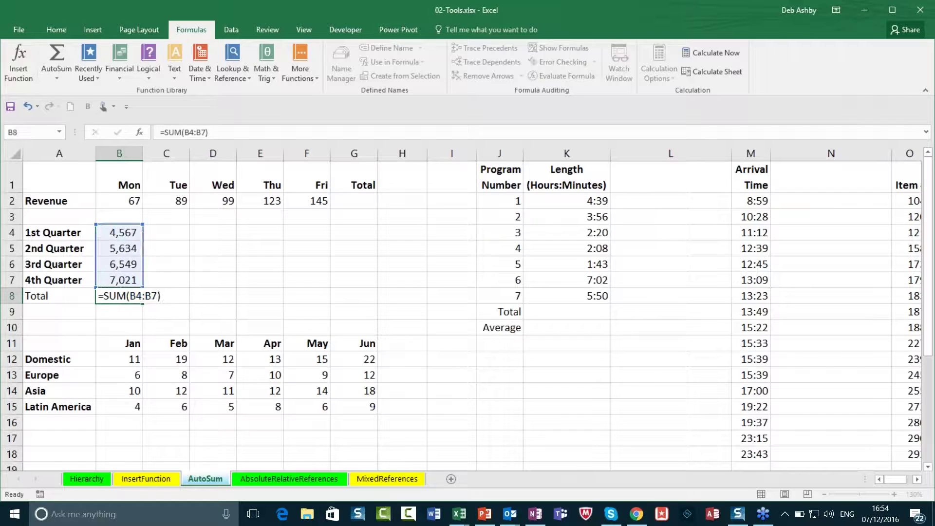
key("Return")
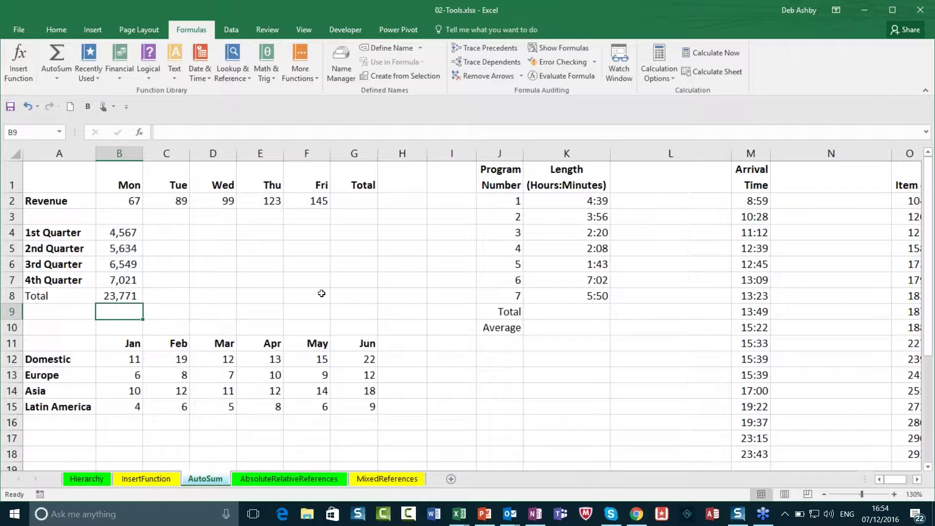
Step: Sum the January regional values B12:B15 into B16 with AutoSum, giving 31
scroll(322, 293, "down", 1)
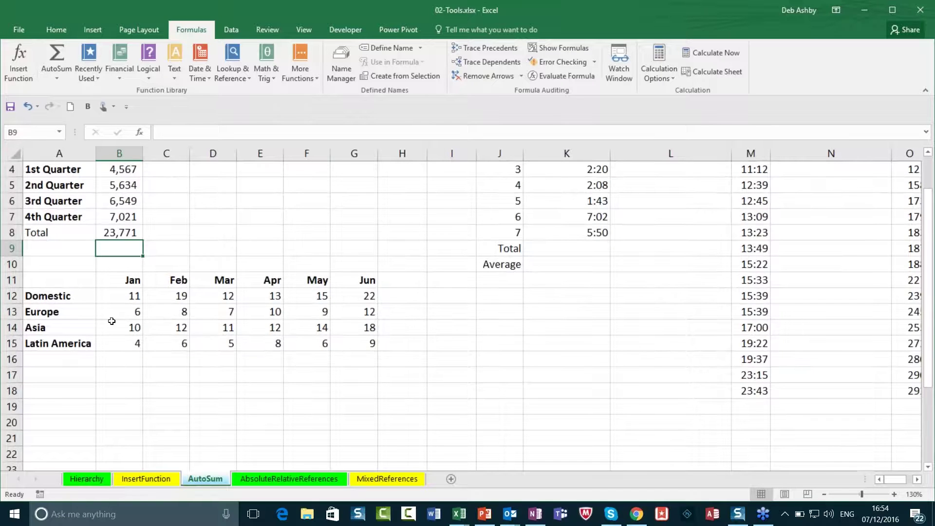
left_click_drag(134, 295, 137, 344)
left_click(232, 406)
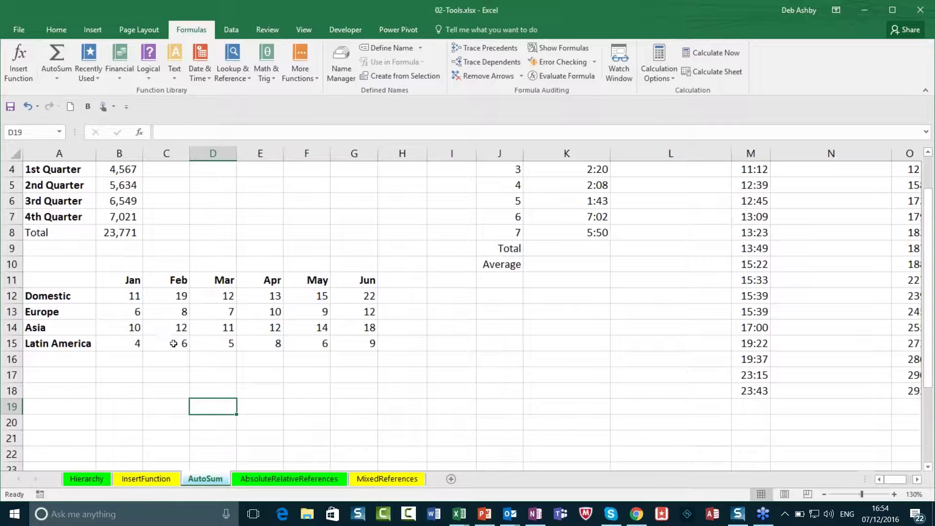
left_click_drag(122, 294, 130, 346)
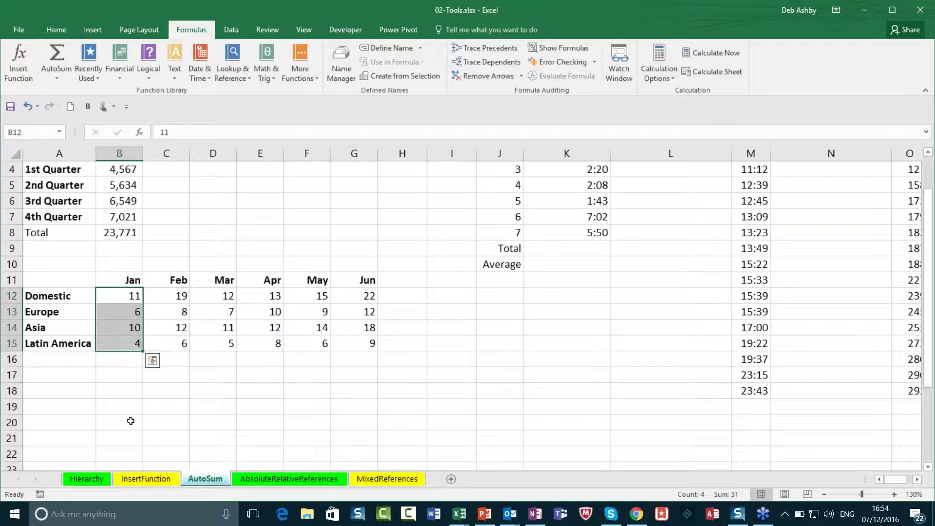
key("alt+equal")
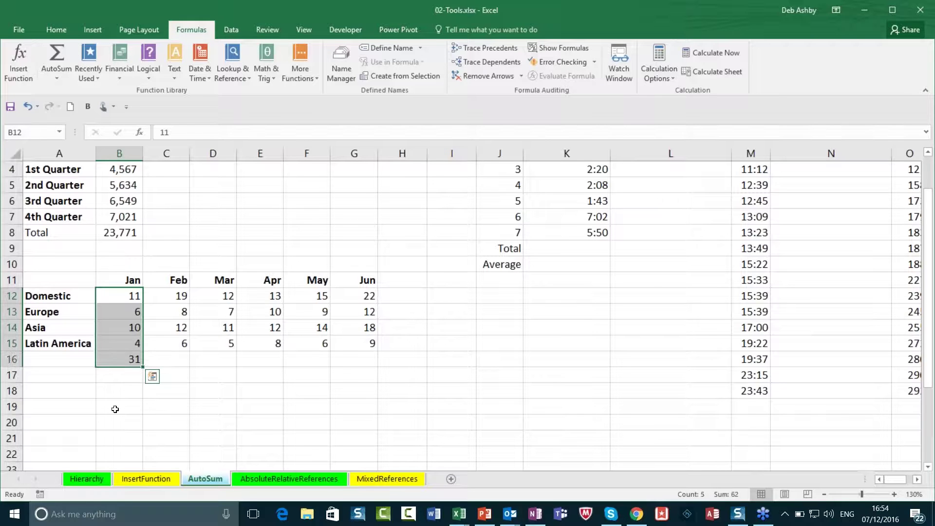
left_click(128, 392)
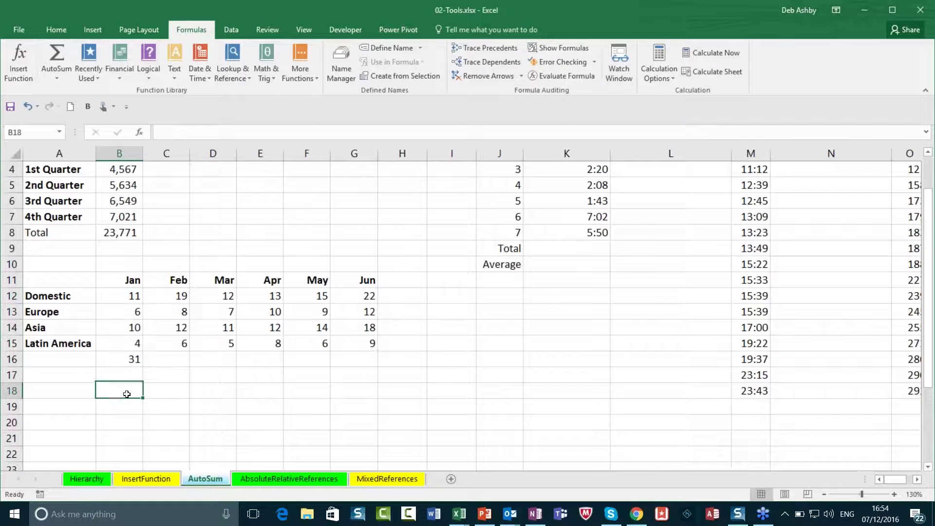
Step: Label A16 'Total' and add Feb–Jun totals: 45, 35, 43, 44 and 61
left_click(63, 361)
type("Total")
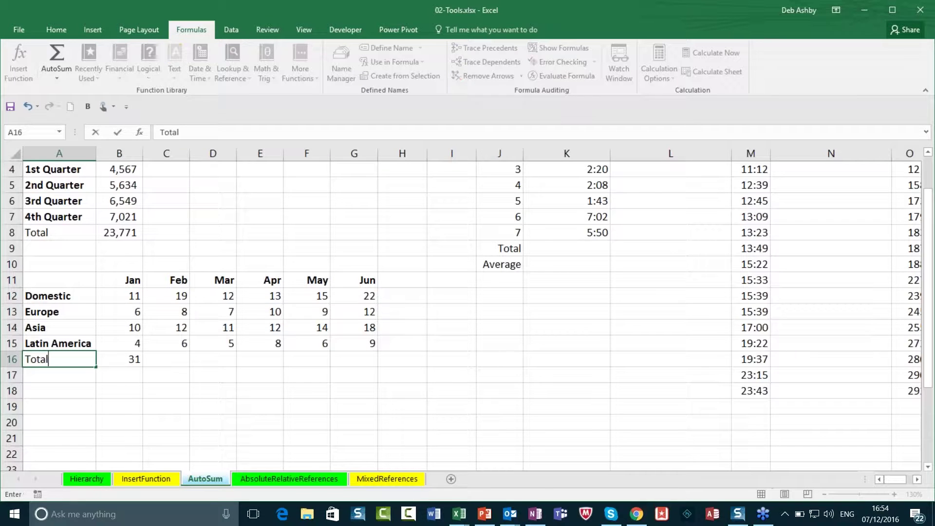
left_click(226, 419)
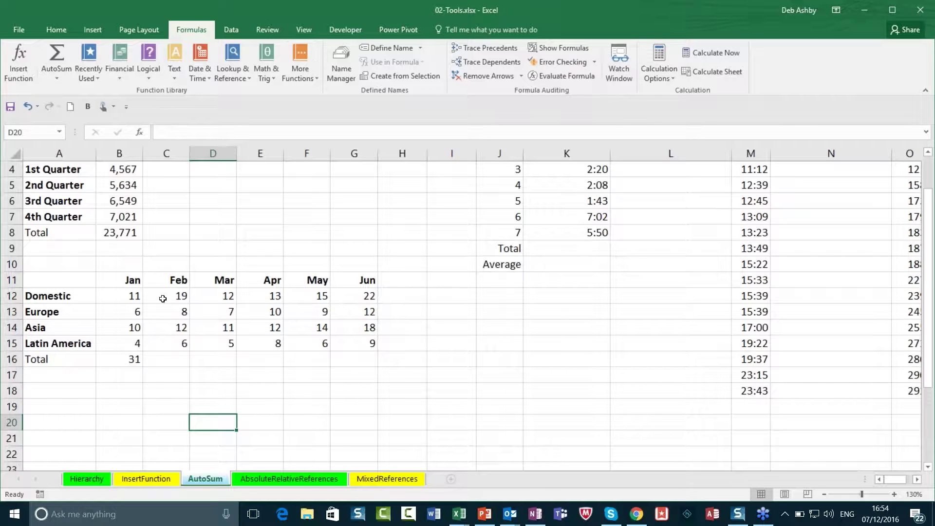
left_click_drag(167, 296, 348, 337)
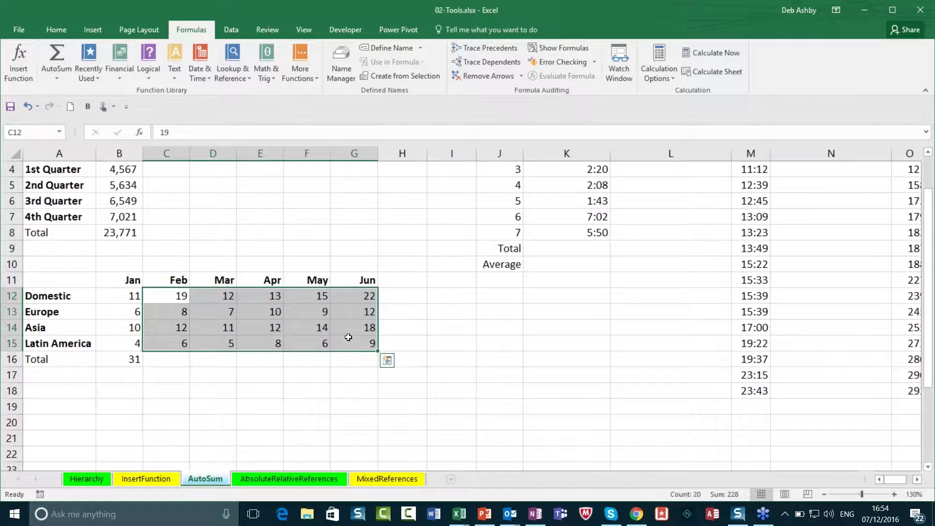
key("alt+equal")
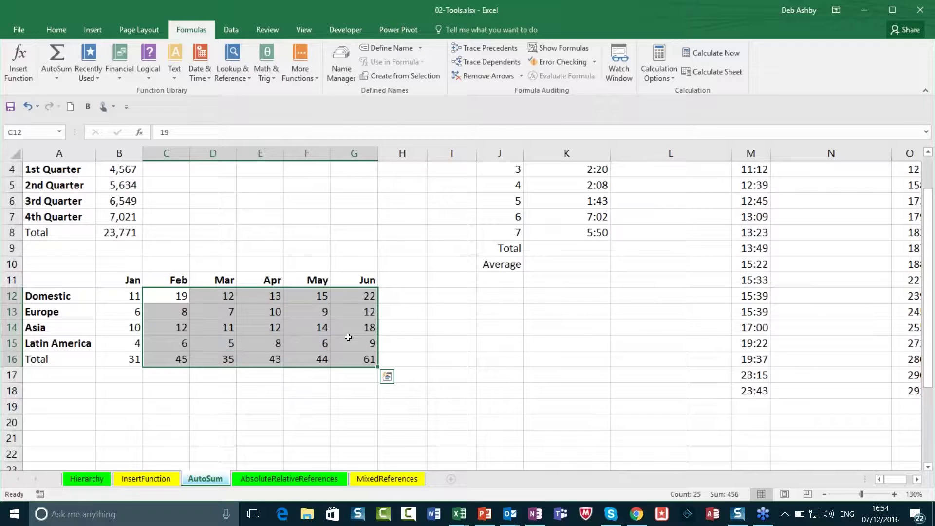
left_click(429, 325)
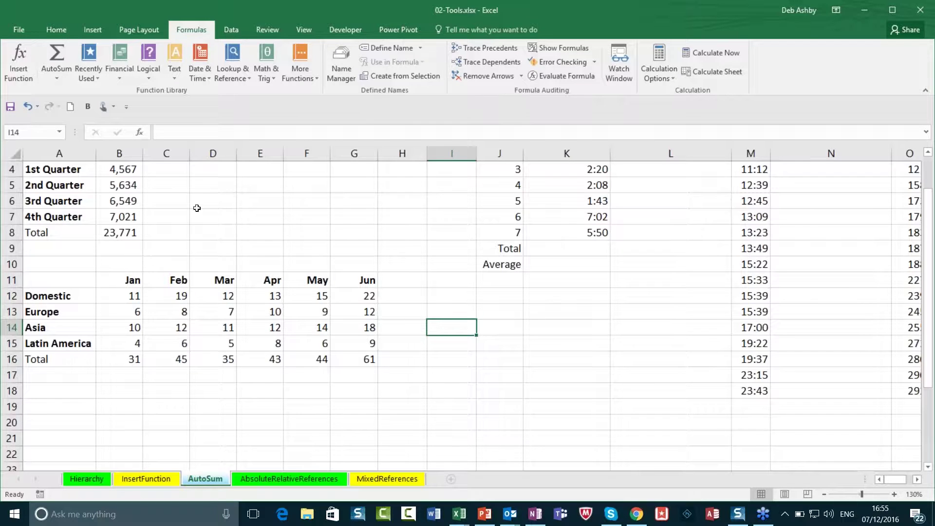
Step: Sum the seven program lengths K2:K8 into K9 with Alt+=, showing 3:38
left_click(419, 284)
scroll(418, 285, "up", 1)
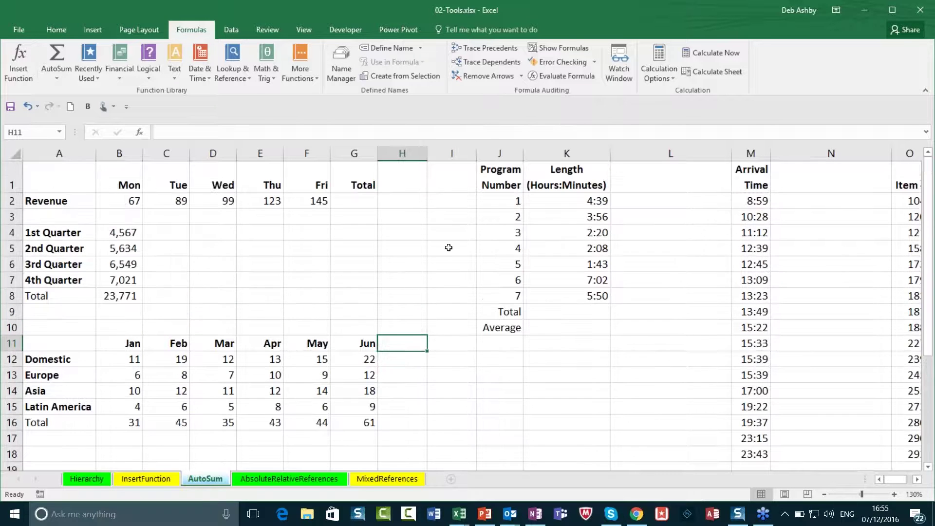
left_click(560, 204)
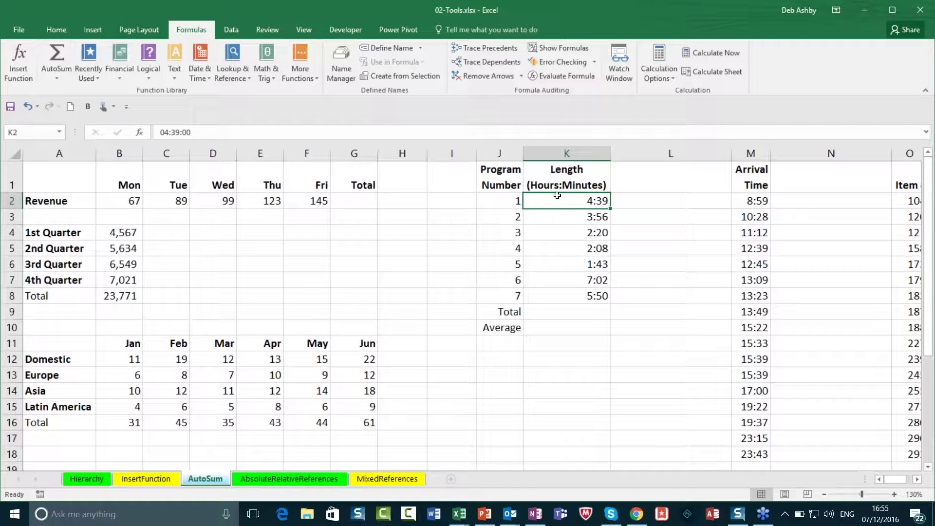
left_click_drag(582, 201, 586, 296)
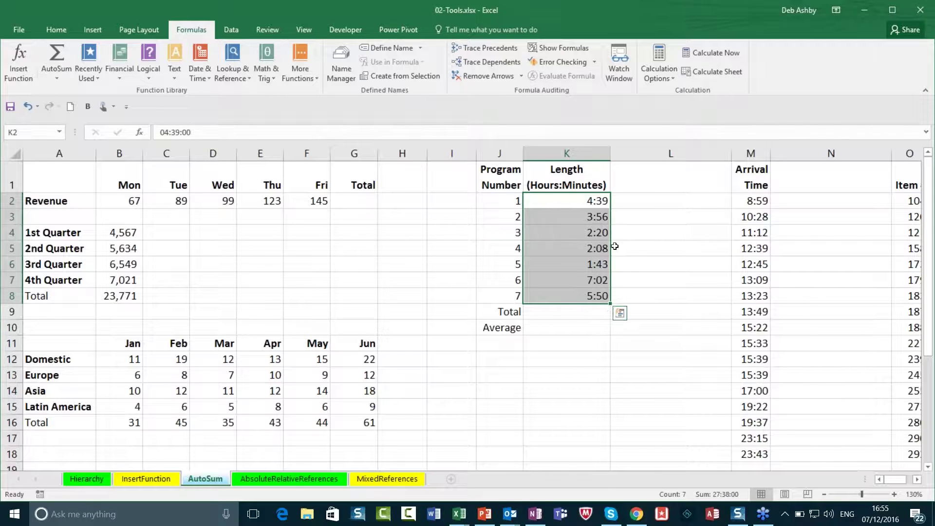
left_click(558, 315)
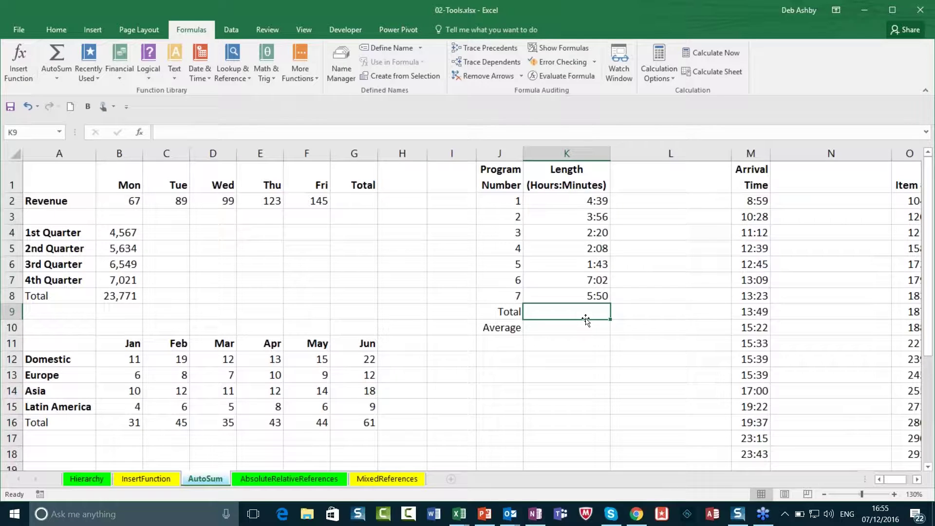
key("alt+equal")
key("Return")
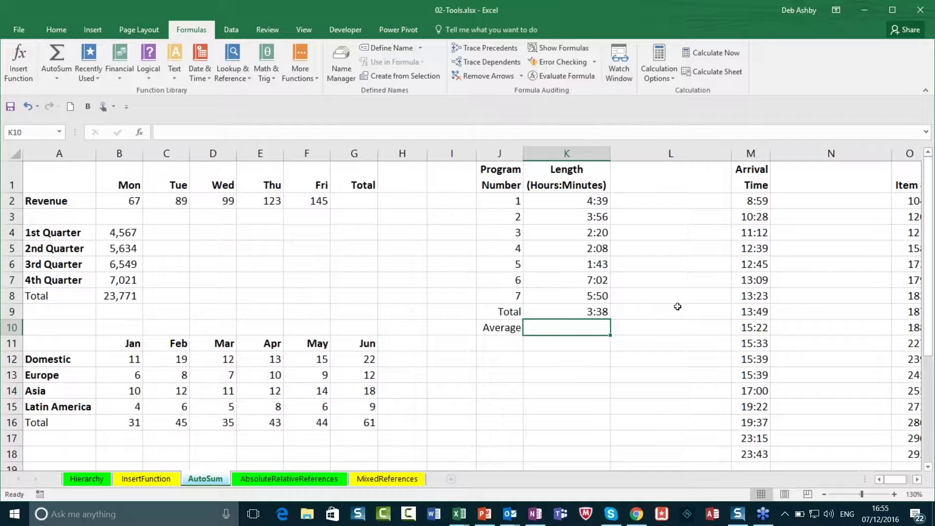
left_click(579, 312)
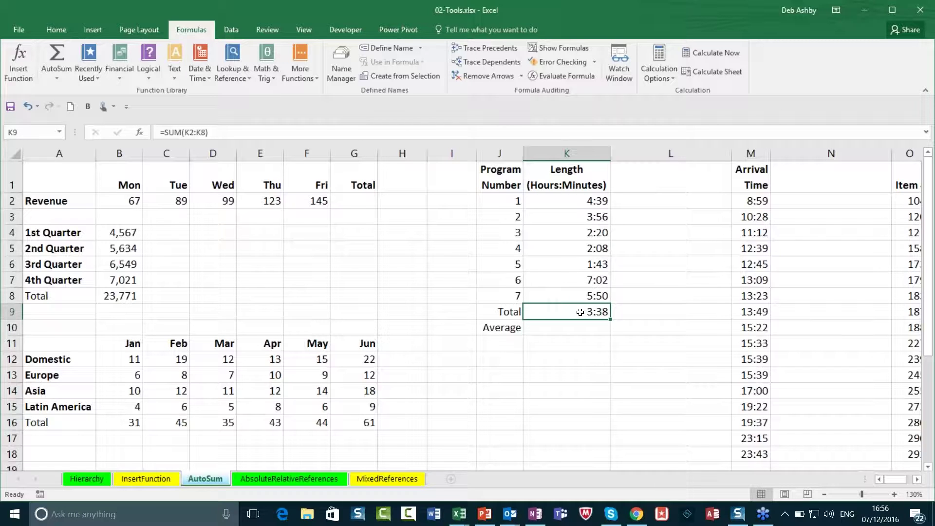
Step: Format K9 with the 37:30:55 elapsed-time type so it shows 27:38:00
right_click(580, 312)
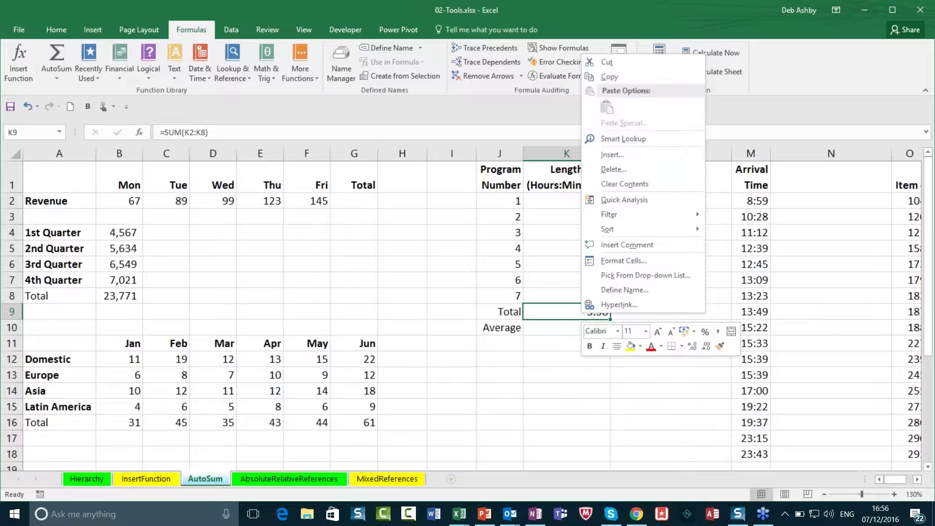
left_click(631, 260)
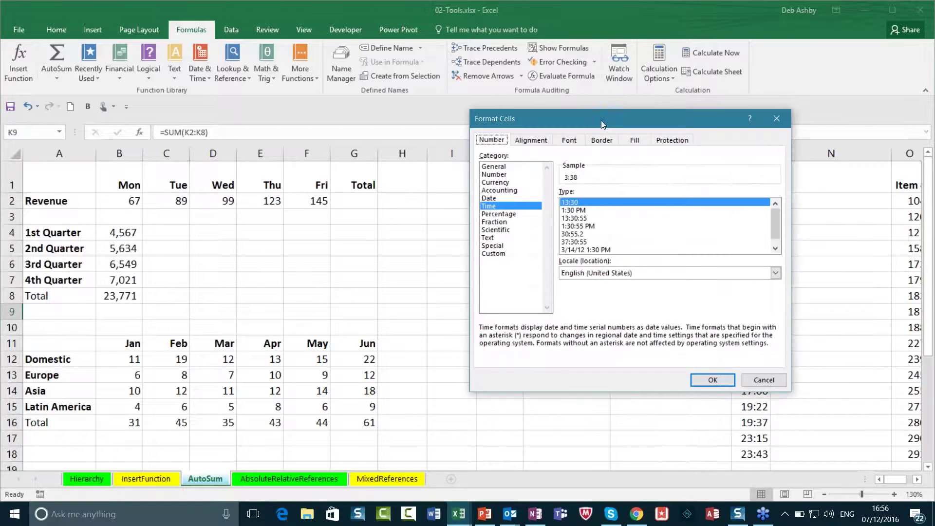
left_click_drag(603, 124, 251, 92)
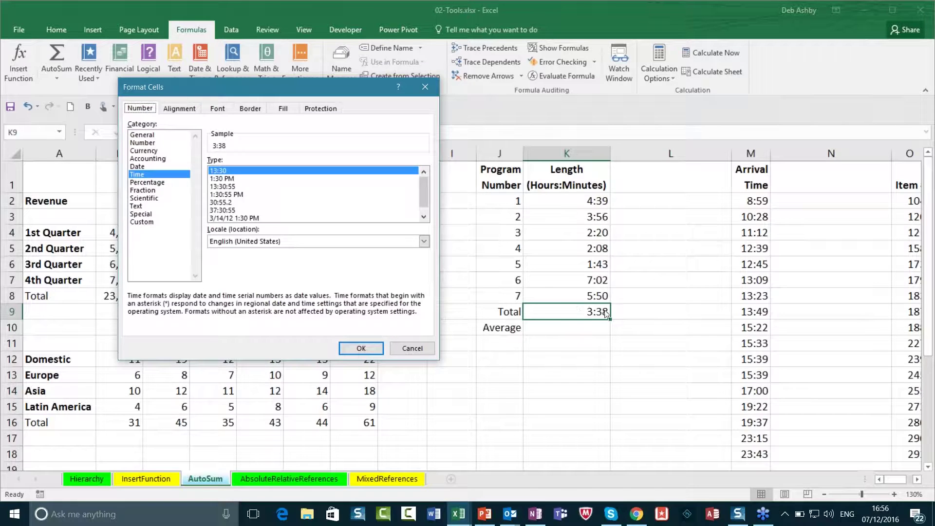
left_click(221, 211)
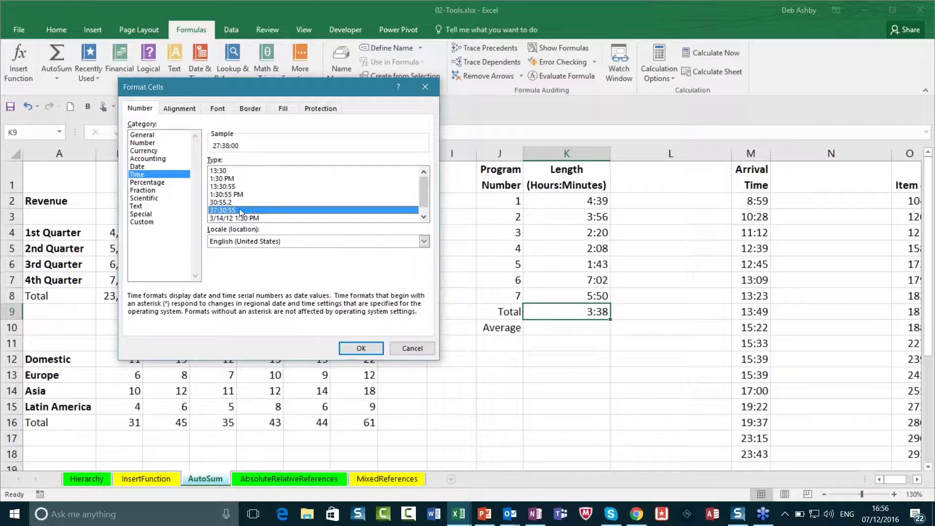
left_click(359, 349)
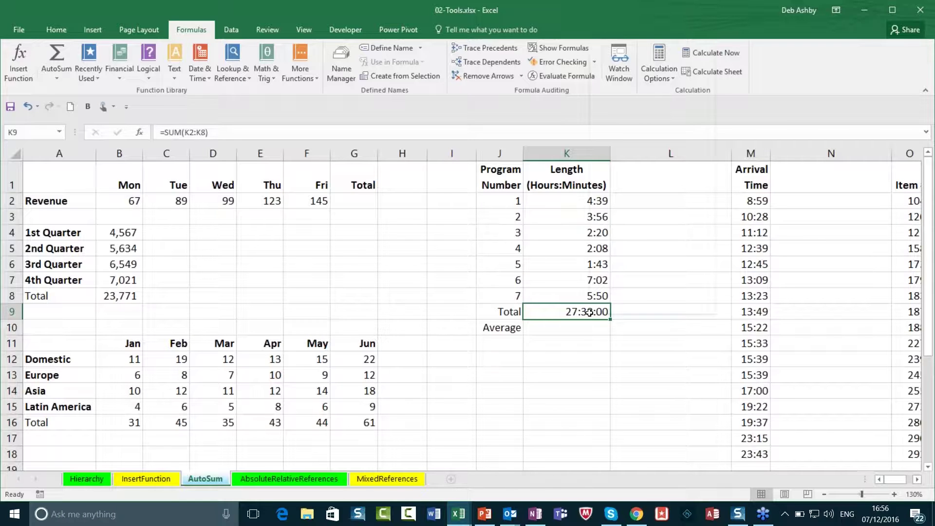
Step: Apply the custom [h]:mm number format to K9 so the total reads 27:38
right_click(589, 312)
left_click(652, 261)
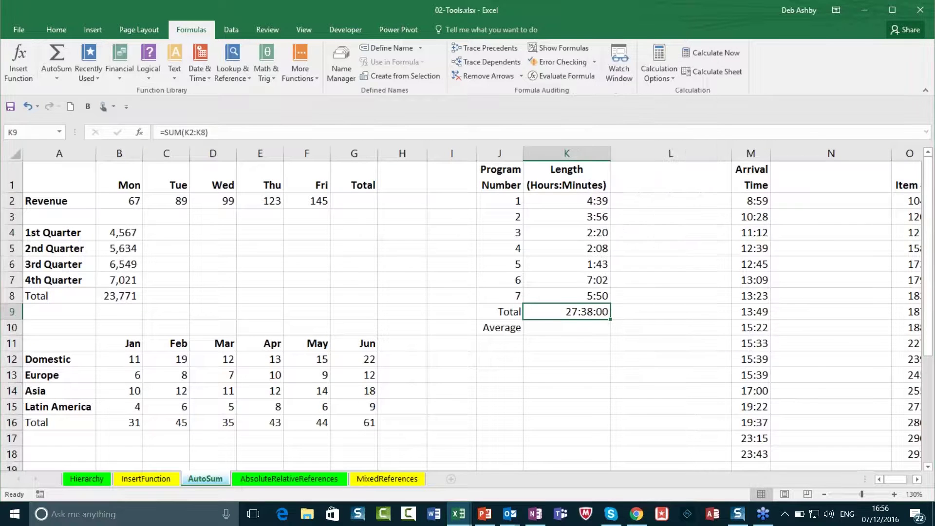
left_click_drag(642, 122, 312, 99)
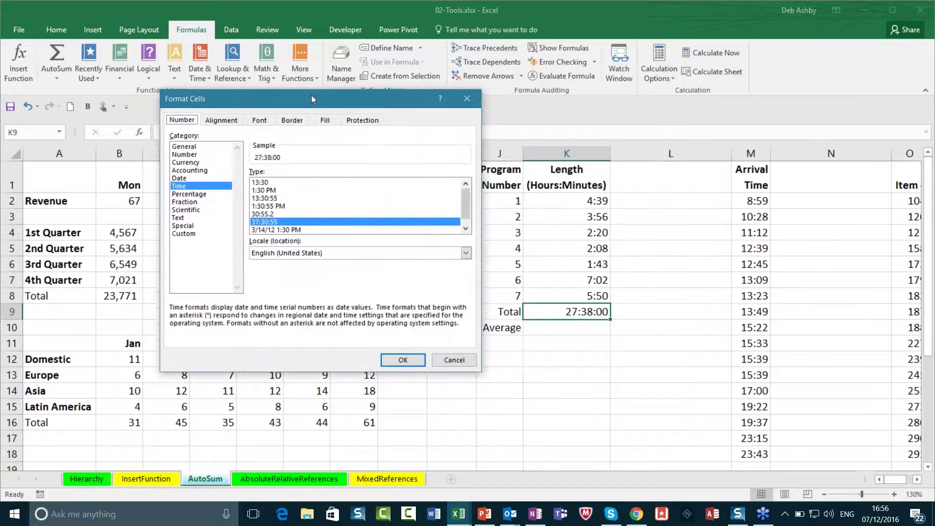
left_click(181, 233)
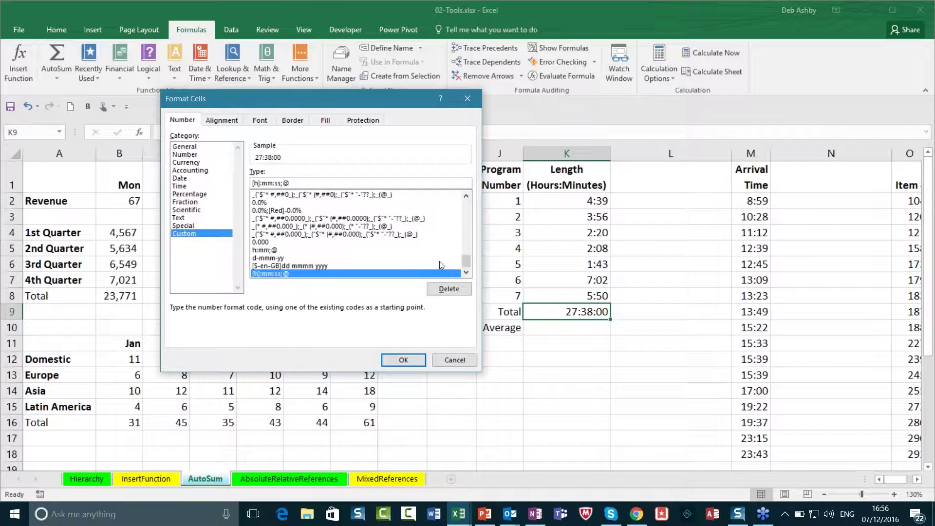
left_click_drag(466, 261, 467, 242)
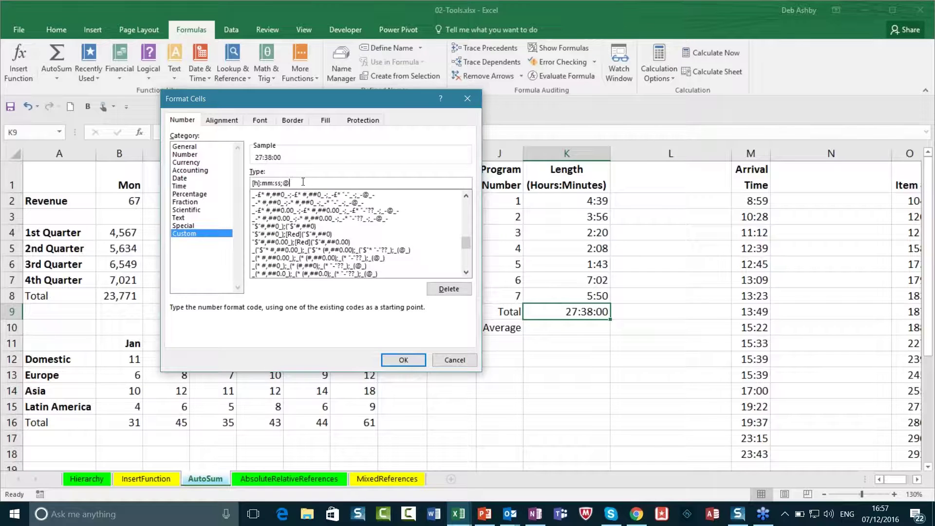
key("BackSpace")
key("BackSpace")
key("BackSpace")
key("BackSpace")
key("BackSpace")
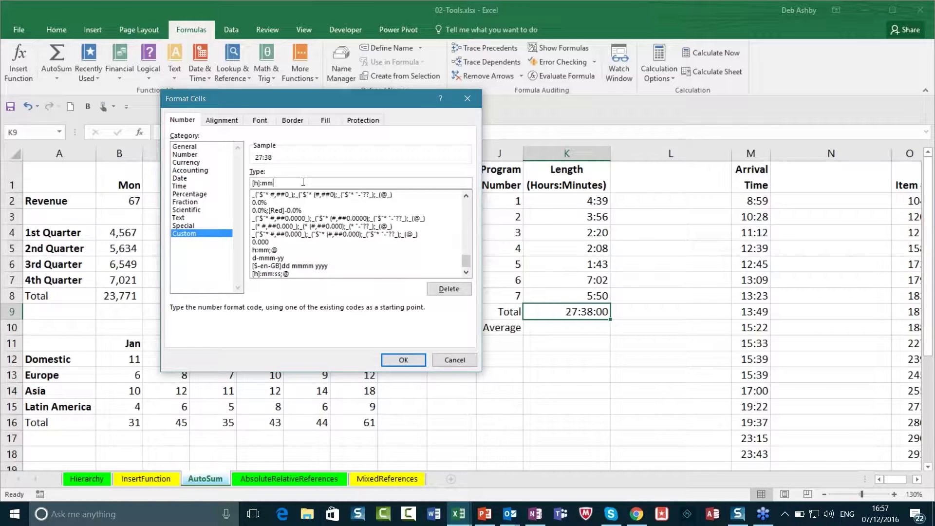
key("Return")
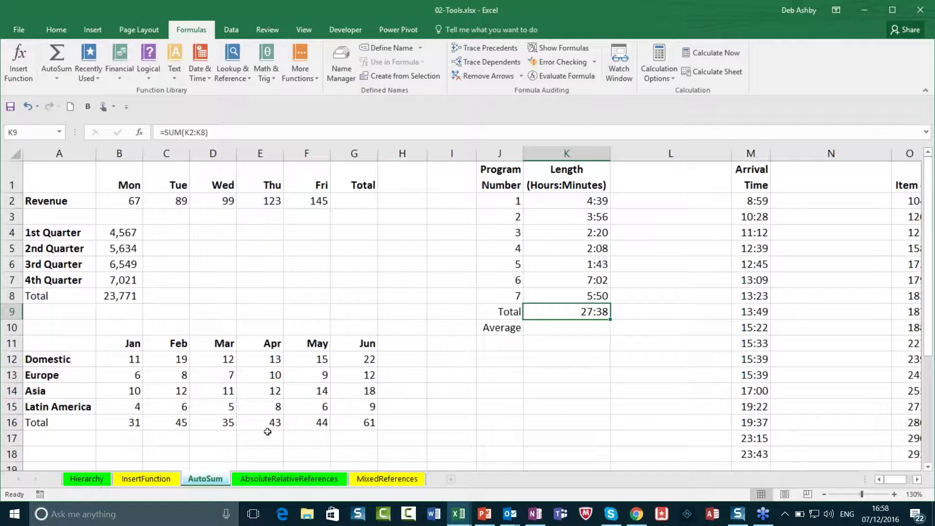
Step: Switch to the AbsoluteRelativeReferences sheet, select I2 and widen the Tax Rate column J
left_click(274, 480)
left_click(458, 226)
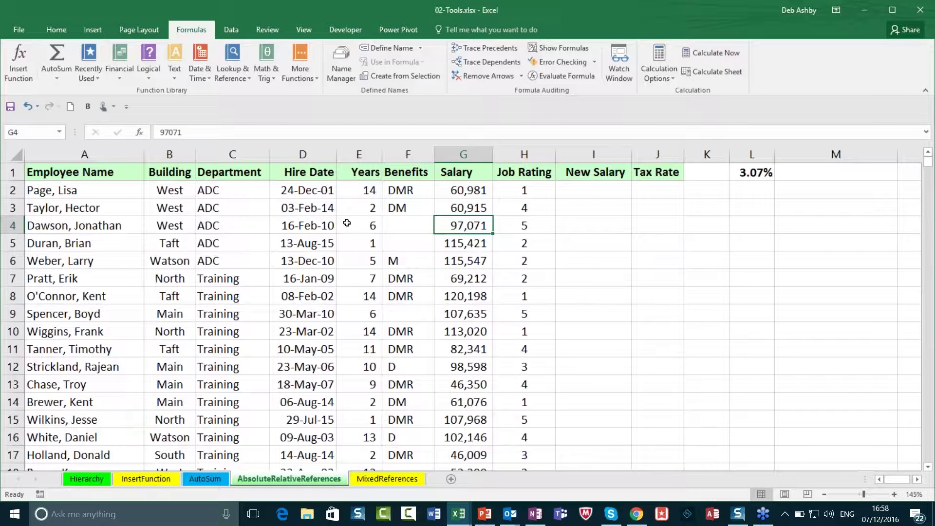
left_click(577, 193)
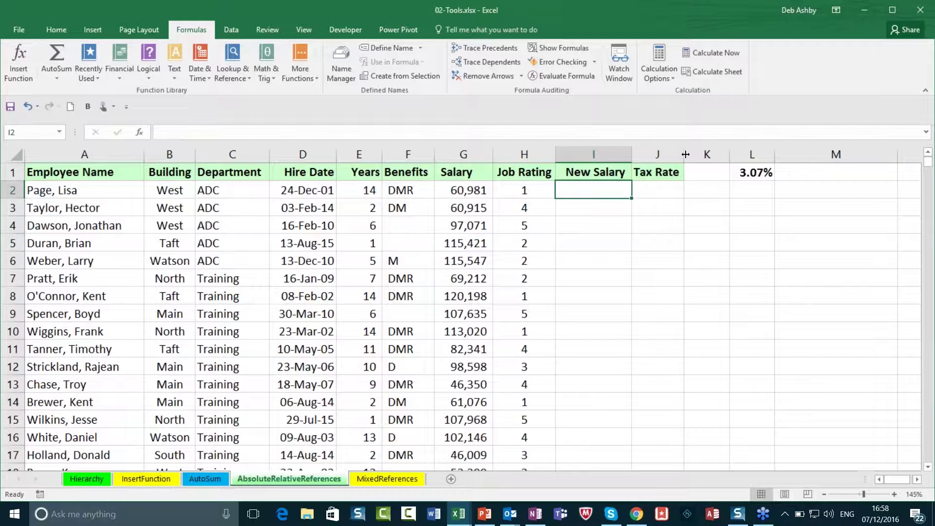
left_click_drag(684, 154, 696, 154)
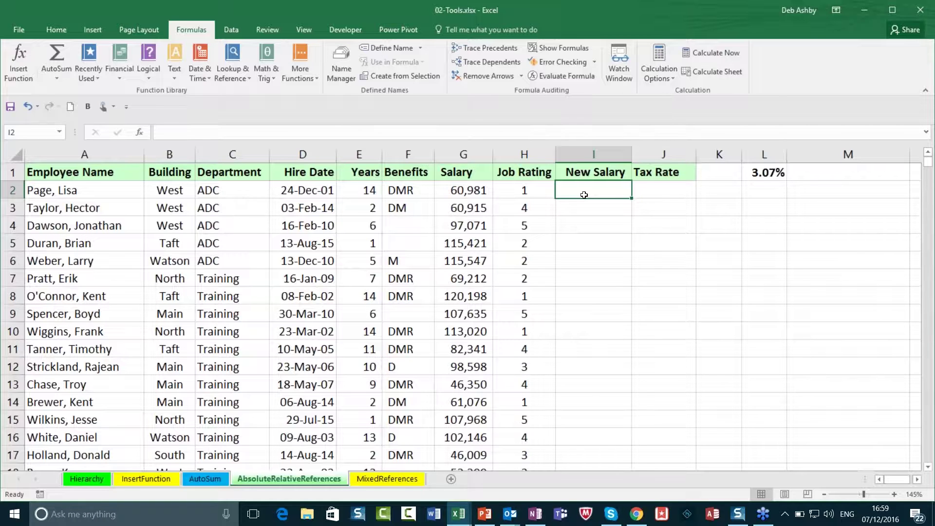
Step: Enter =G2+1500 in I2, giving a New Salary of 62,481.00
type("=")
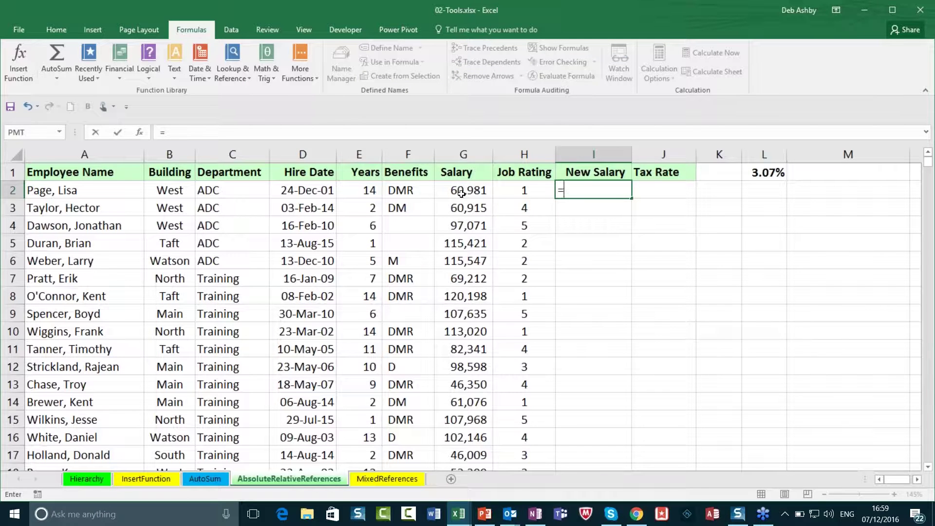
left_click(462, 193)
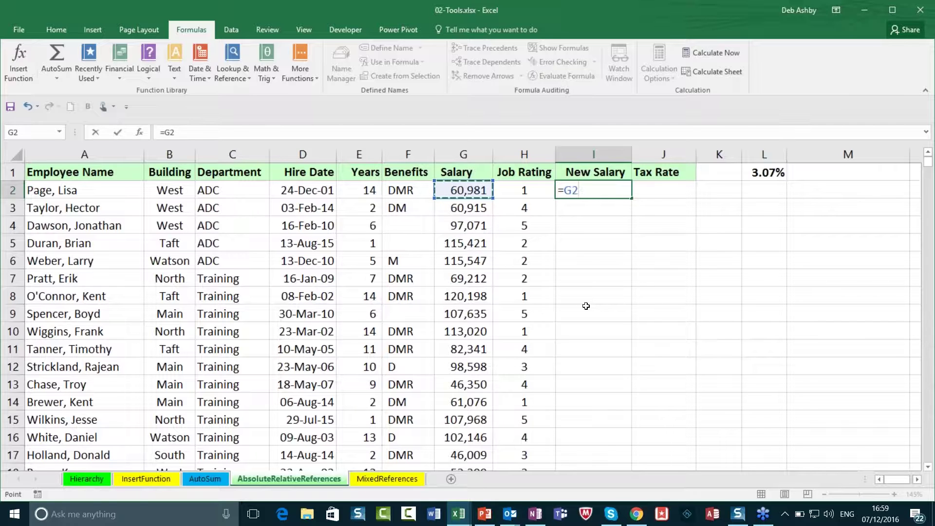
type("+1500")
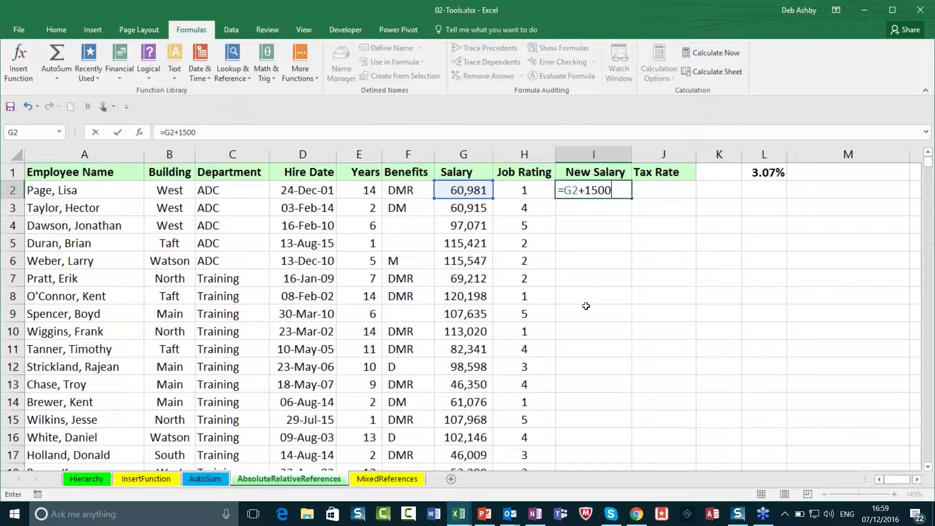
key("Return")
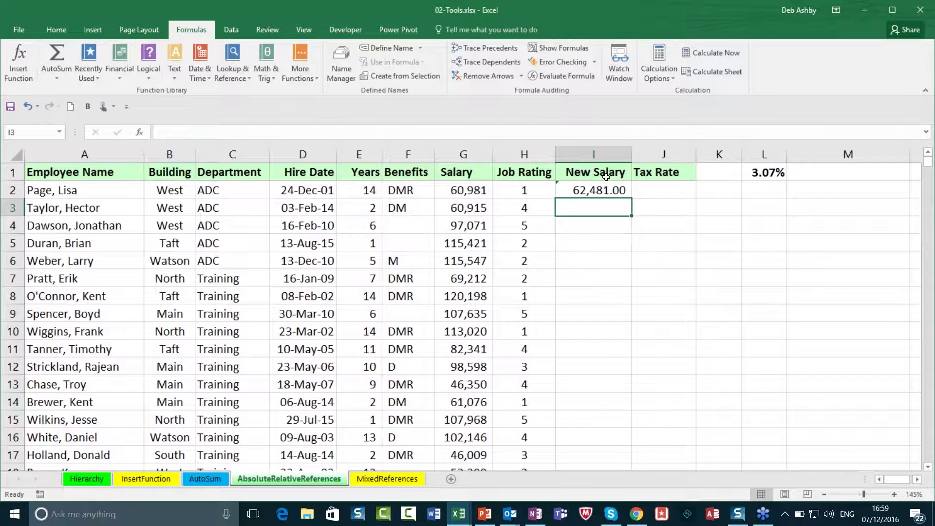
Step: Fill the =G2+1500 formula from I2 down the whole New Salary column
left_click(599, 190)
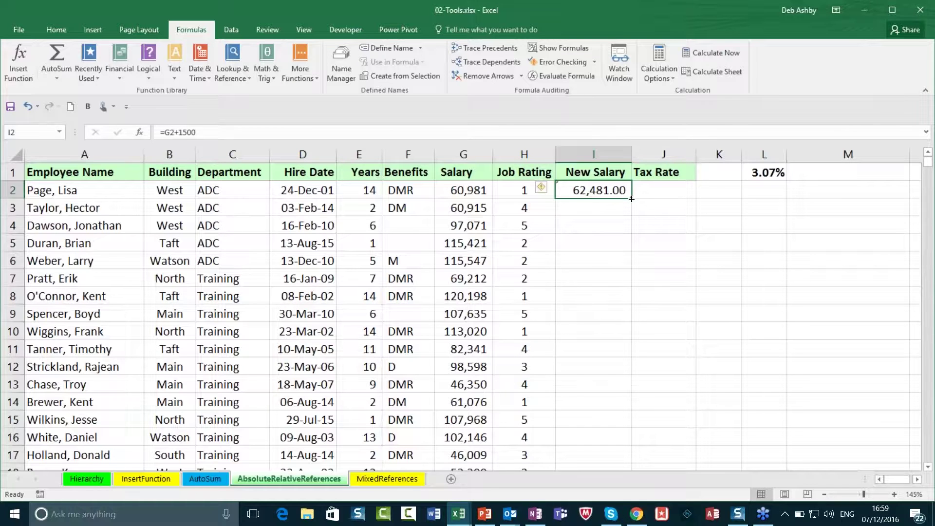
double_click(631, 198)
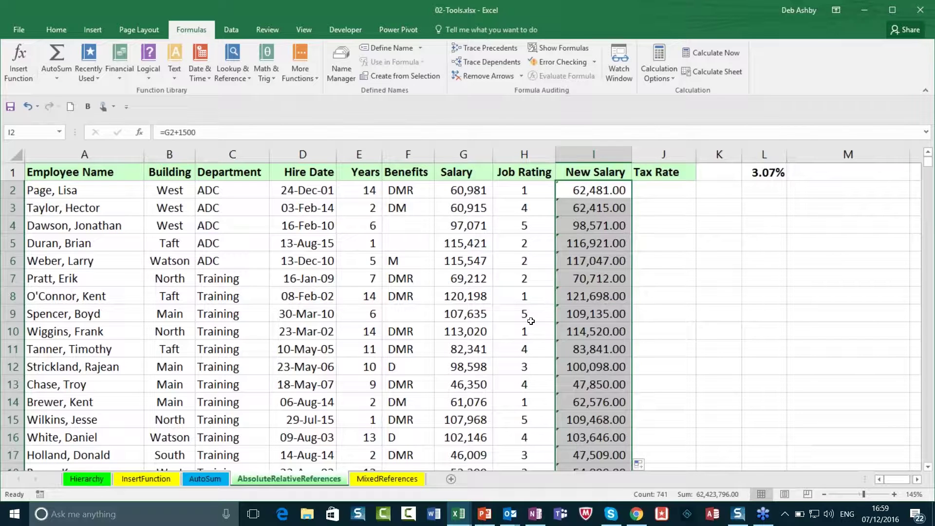
scroll(592, 344, "down", 2)
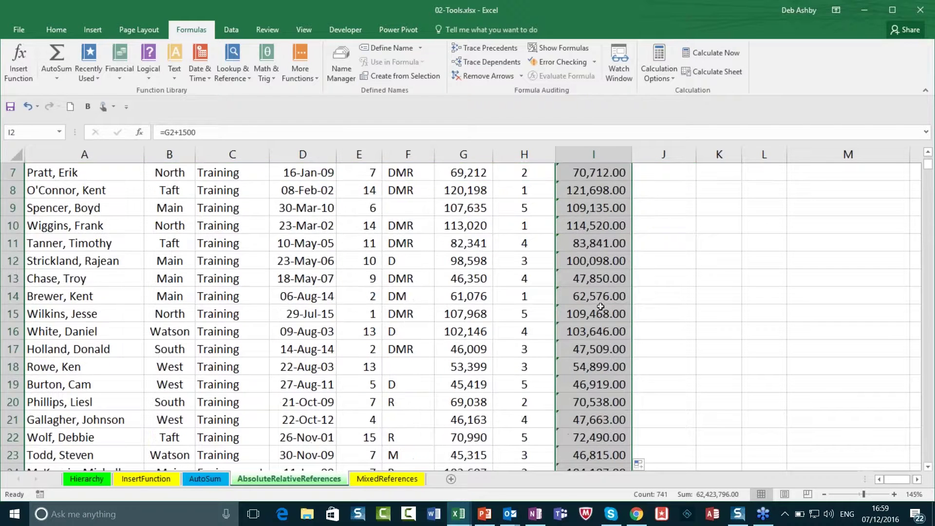
scroll(602, 302, "up", 2)
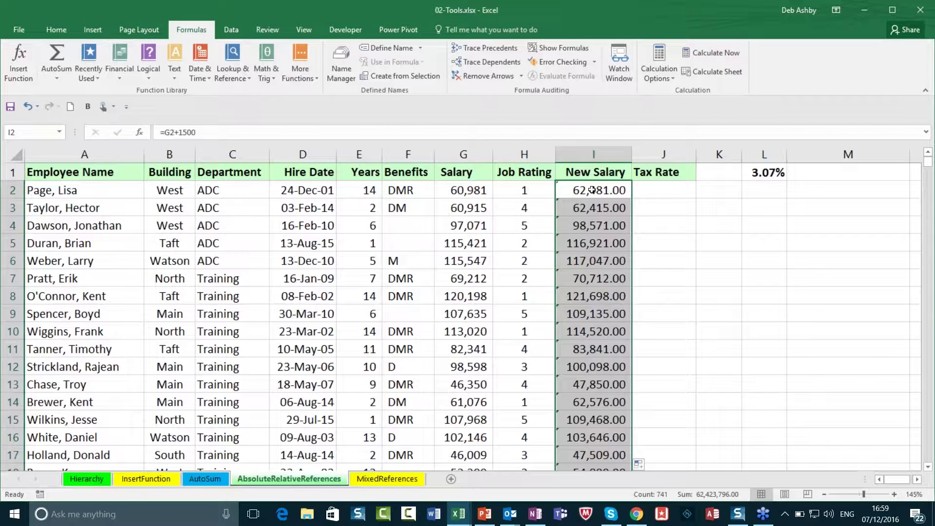
Step: Inspect the relative references in the I2, I3 and I4 formulas
double_click(592, 190)
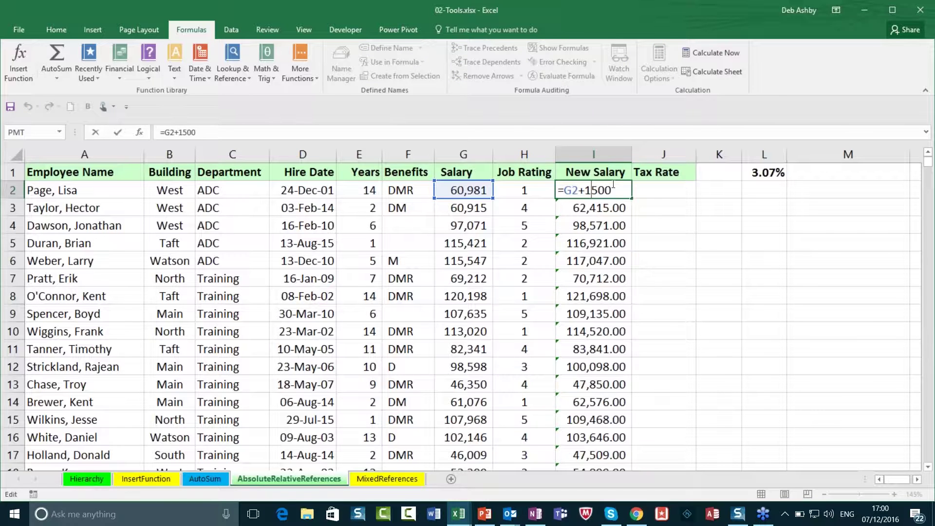
double_click(589, 208)
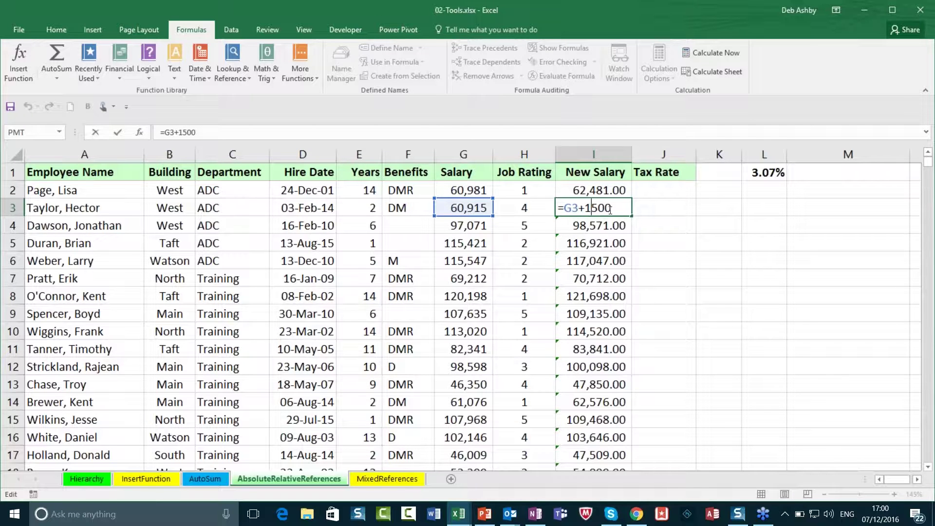
left_click(589, 226)
double_click(589, 225)
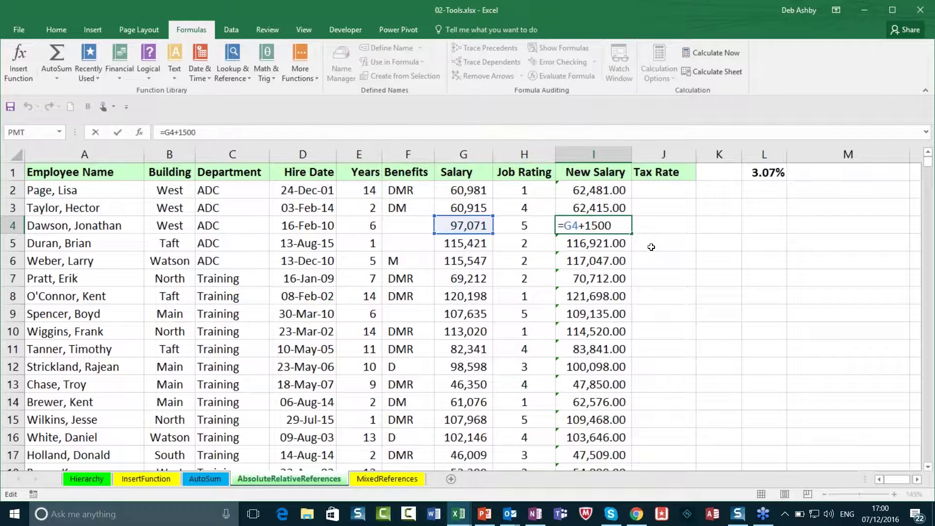
Step: Undo the salary-plus-1500 formulas, leaving the New Salary column empty
left_click(653, 248)
key("ctrl+z")
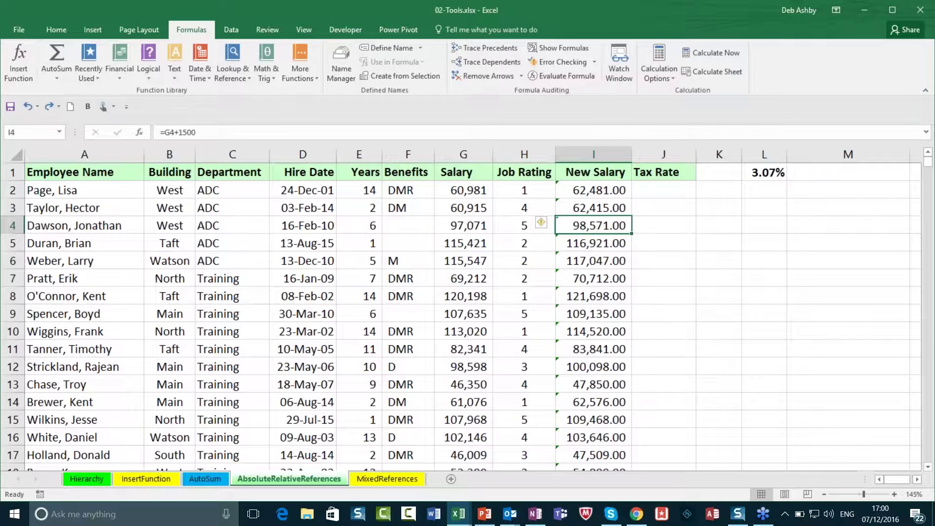
key("ctrl+z")
key("ctrl+z")
key("ctrl+z")
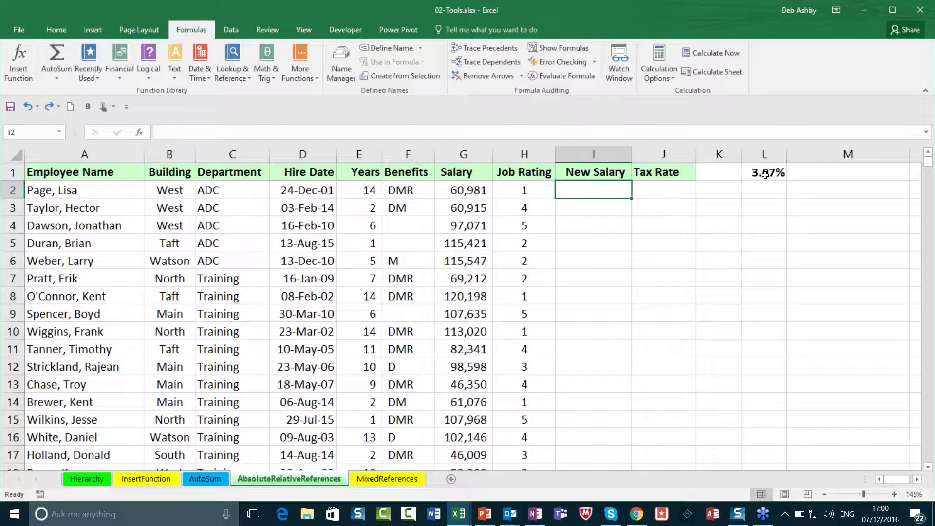
Step: Enter =G2*L1 in I2, multiplying the salary by the 3.07% rate
left_click(766, 172)
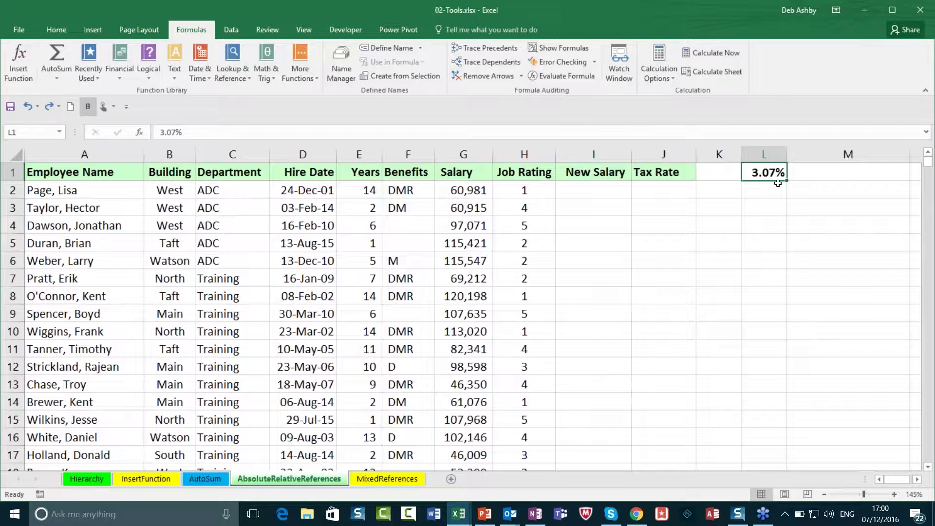
left_click(588, 189)
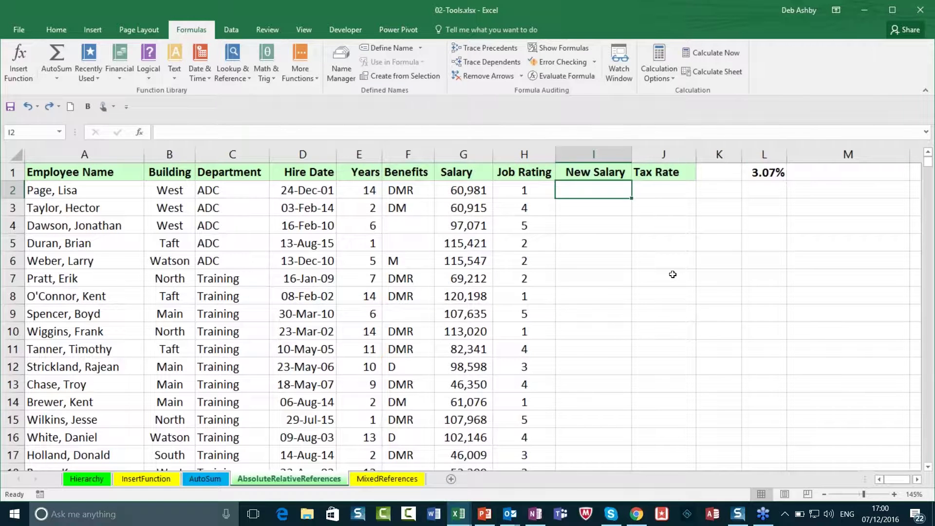
type("=")
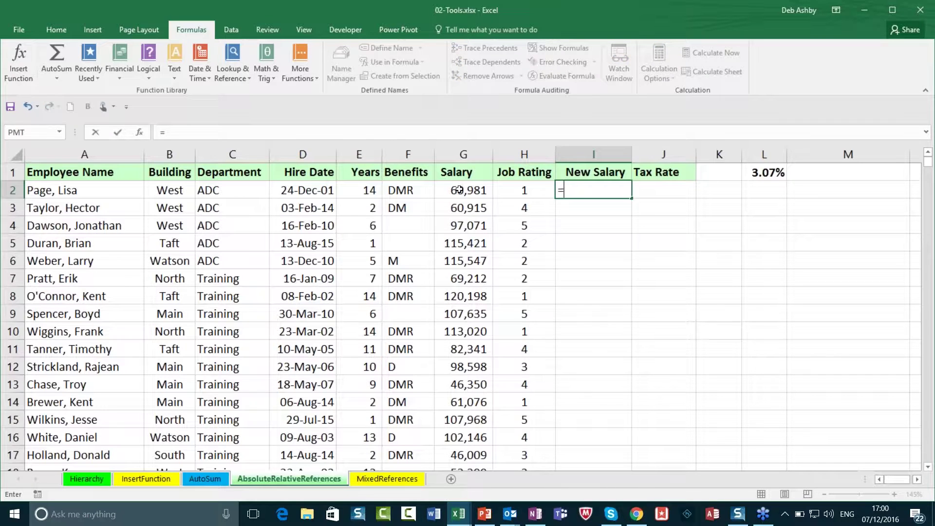
left_click(460, 189)
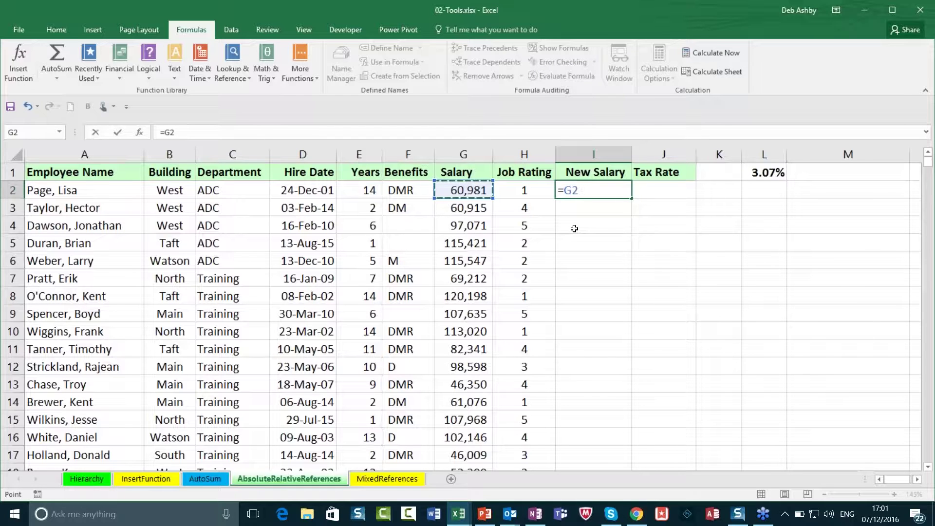
type("*")
left_click(772, 174)
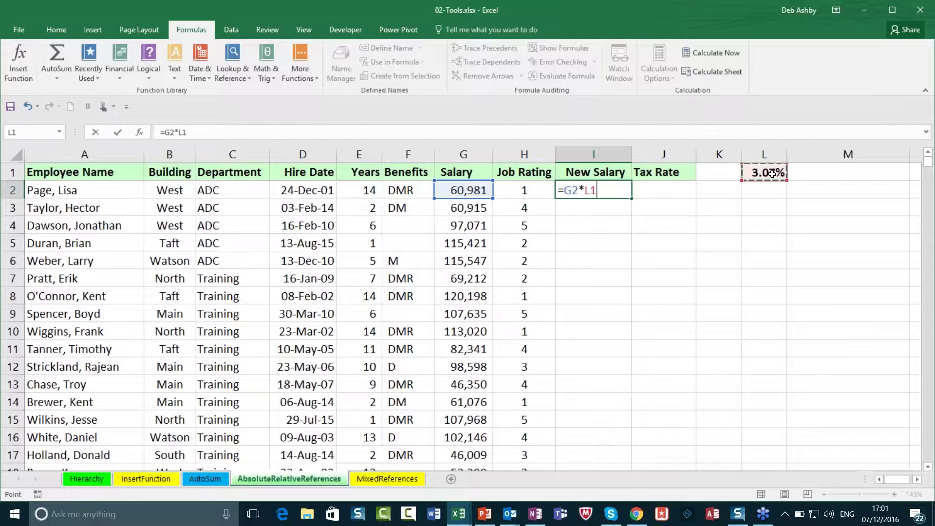
key("Return")
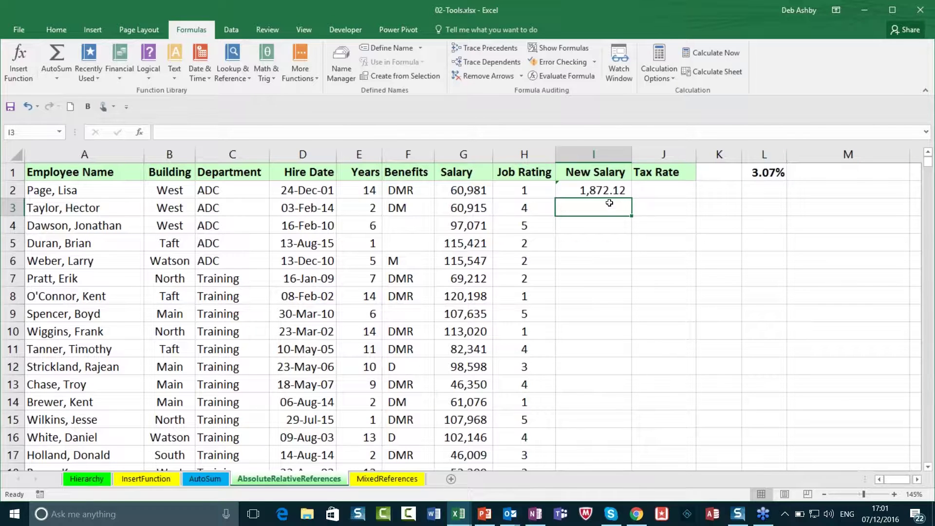
Step: Extend I2's formula to =G2*L1+G2, giving 62,853.12
double_click(601, 190)
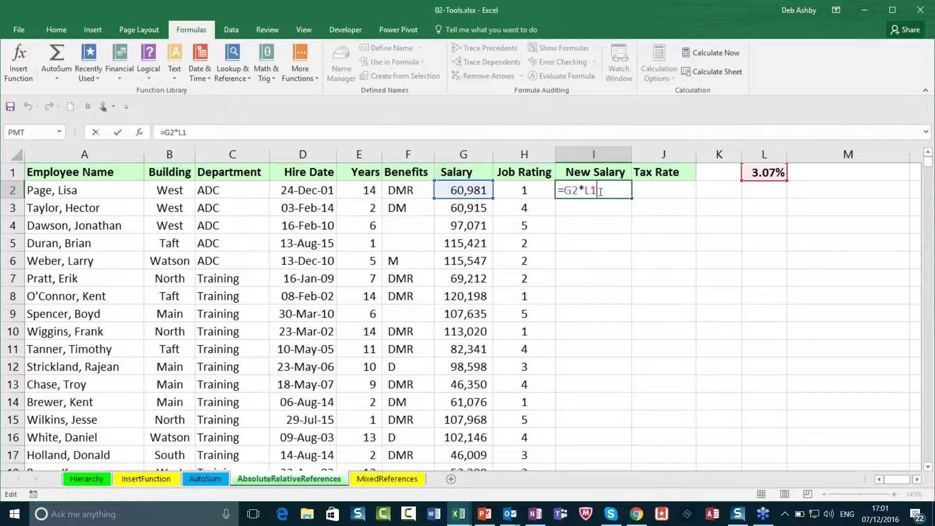
type("+")
left_click(476, 193)
key("Return")
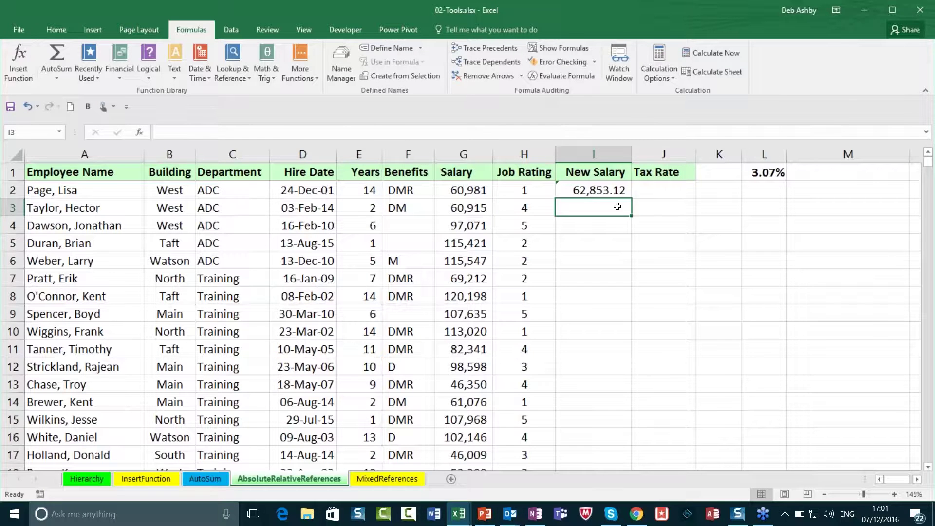
key("Up")
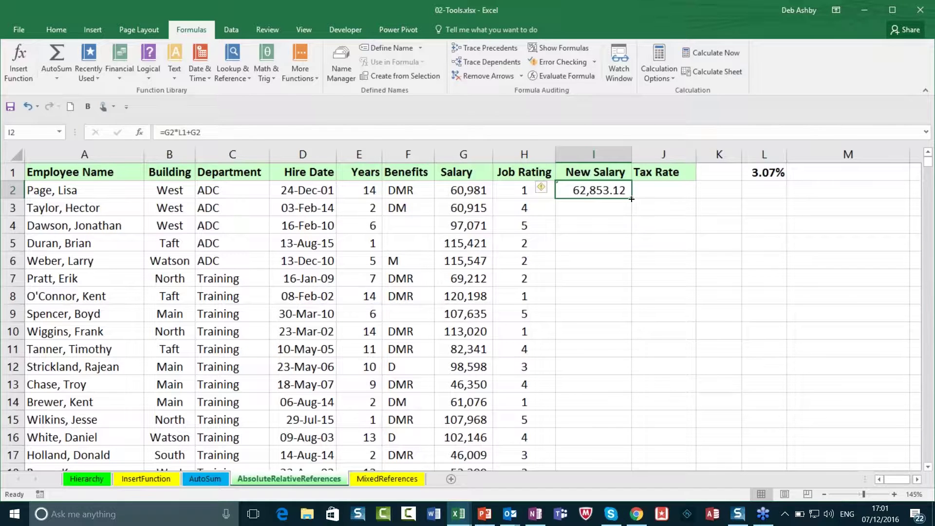
Step: Fill the I2 formula down column I and compare I3 and I4 with their G salaries
double_click(631, 199)
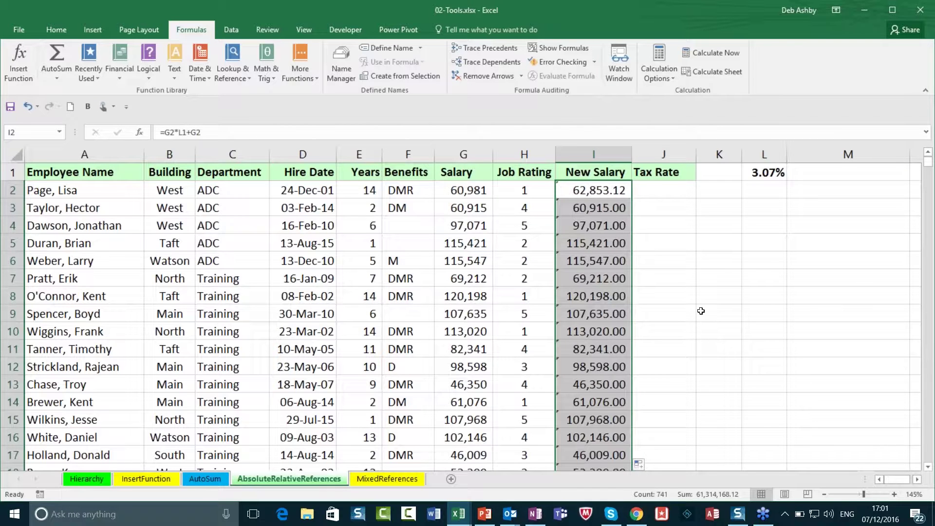
left_click(594, 190)
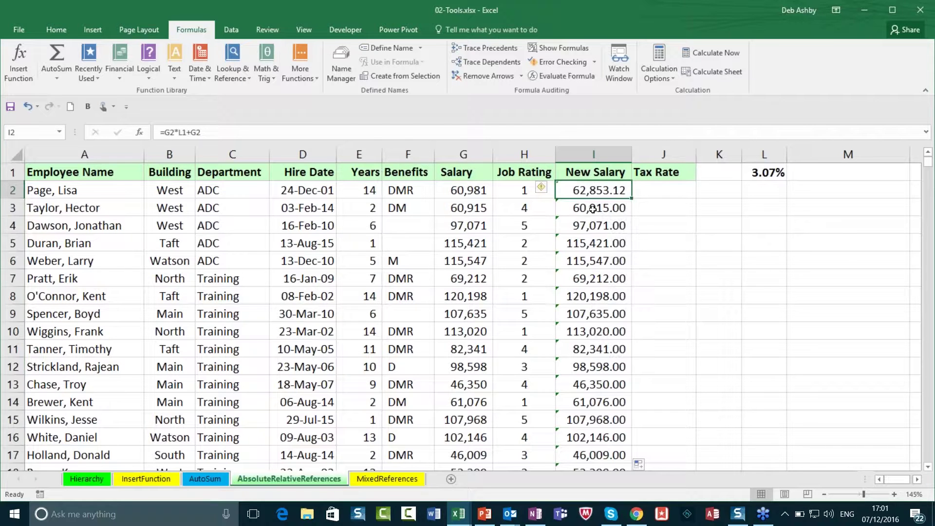
left_click(592, 208)
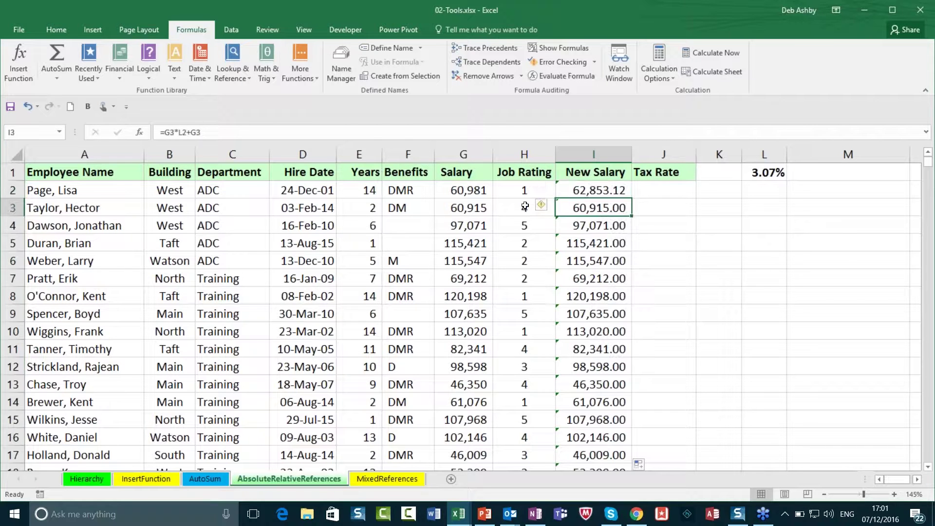
left_click(470, 208)
left_click(560, 226)
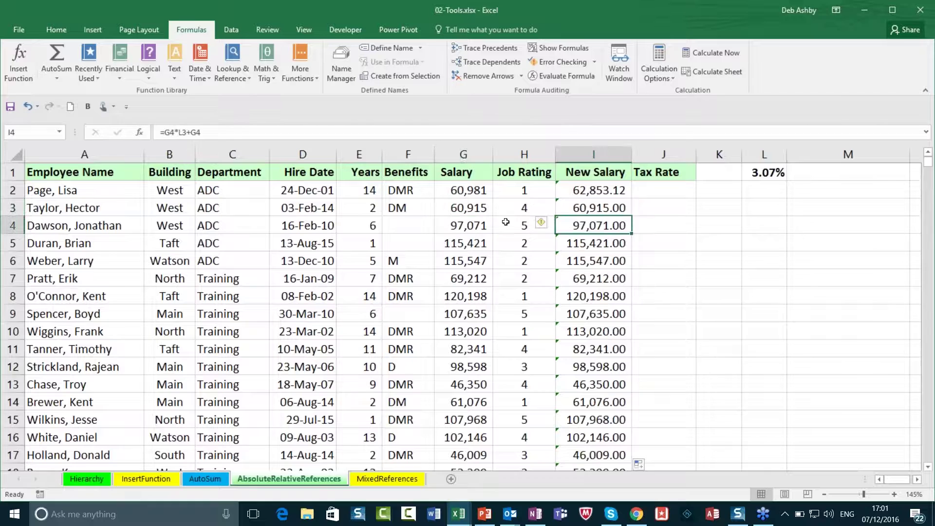
left_click(462, 229)
Step: Check rows 5–7, then open I3 to reveal its shifted =G3*L2+G3 reference
left_click(460, 243)
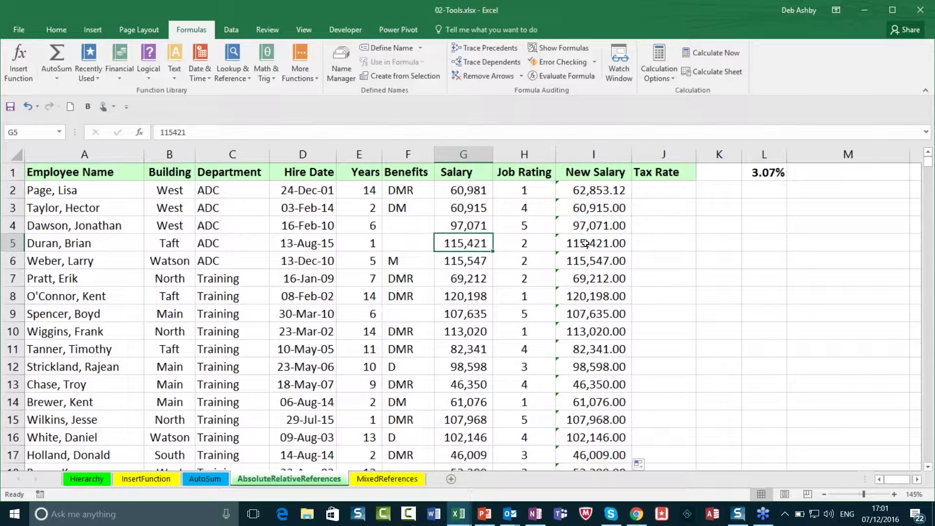
left_click(587, 245)
left_click(590, 263)
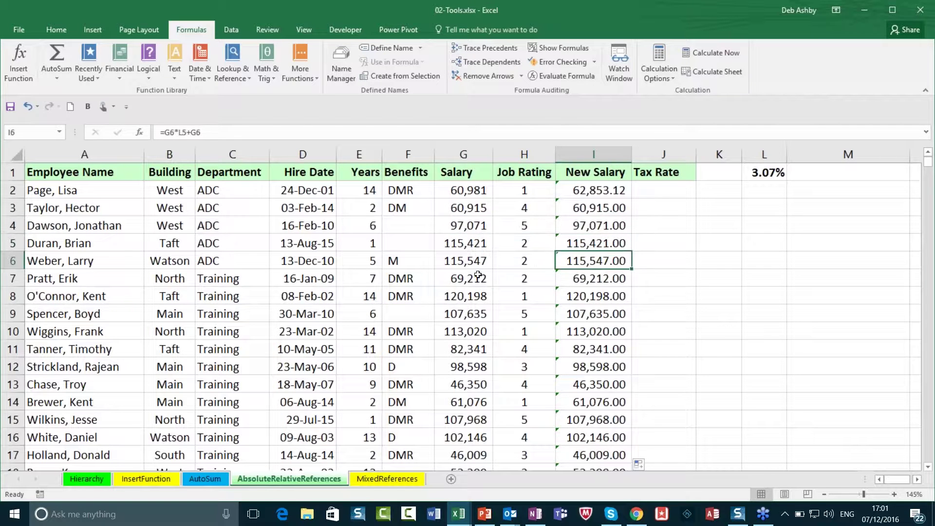
left_click(477, 275)
left_click(596, 276)
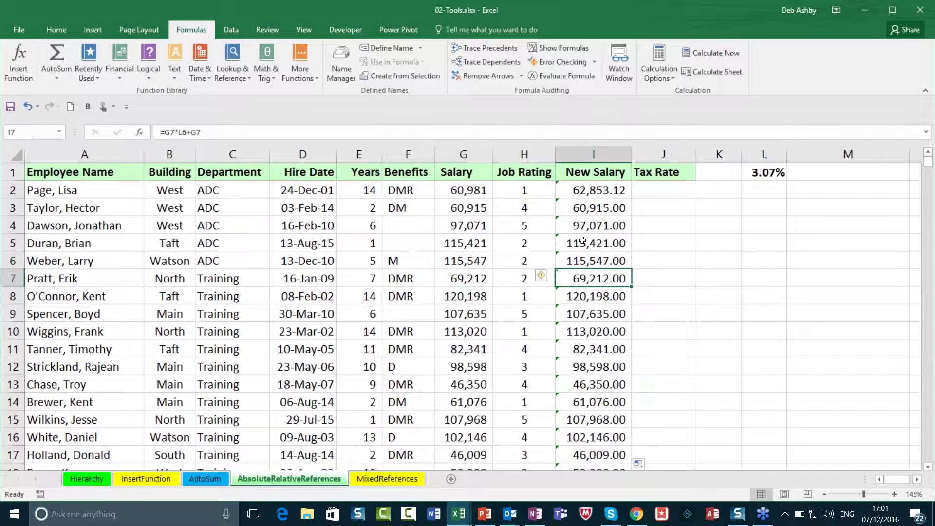
left_click(590, 188)
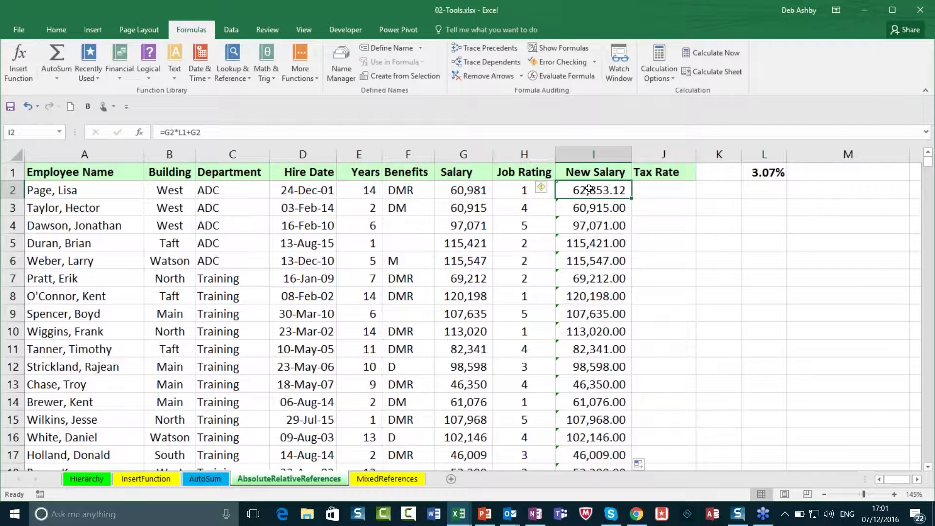
left_click(599, 208)
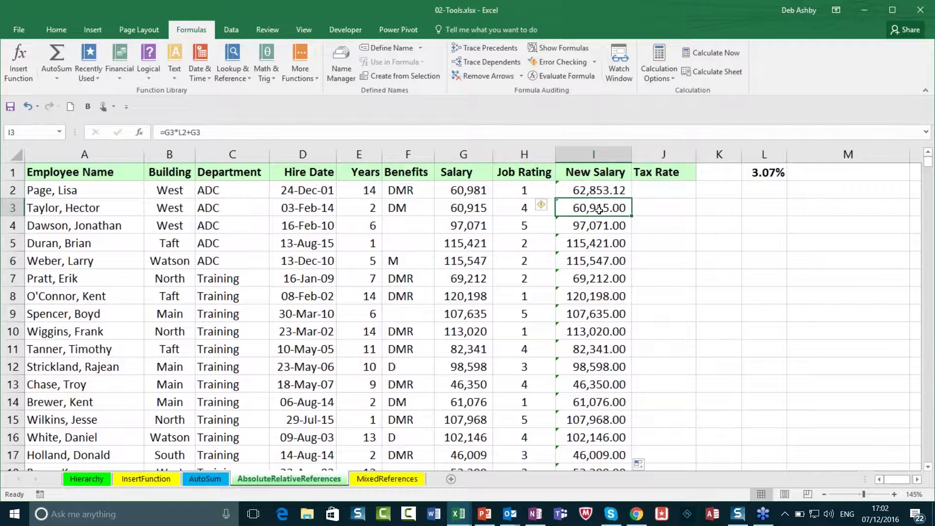
double_click(599, 208)
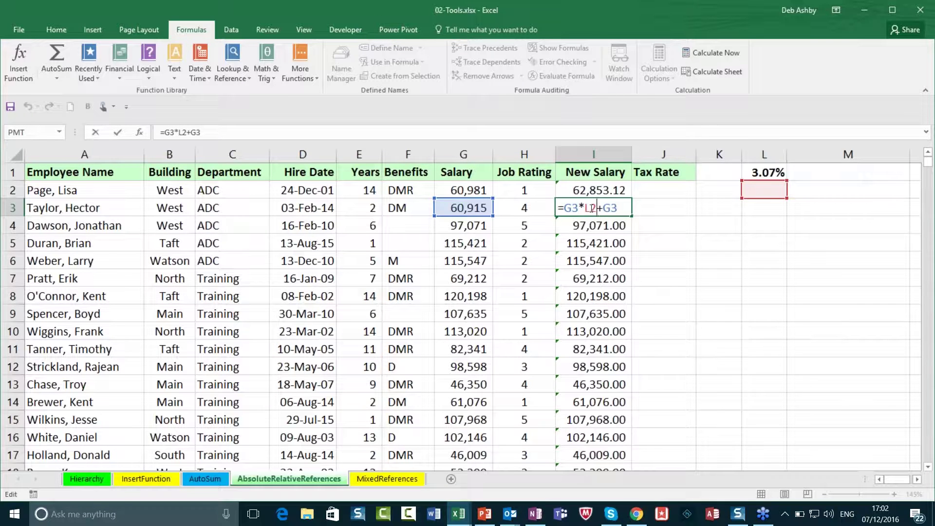
Step: Leave I3 unchanged and open I2's =G2*L1+G2 formula for editing
key("Escape")
left_click(601, 190)
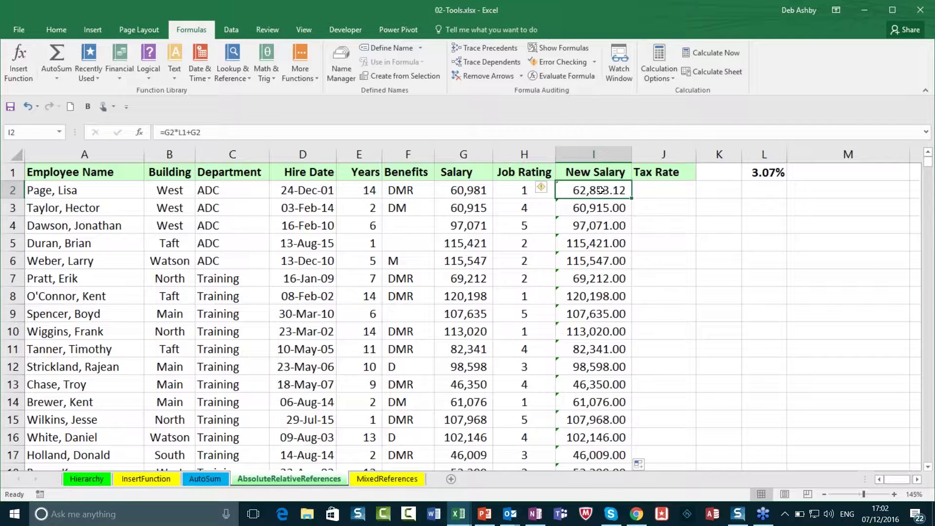
double_click(600, 190)
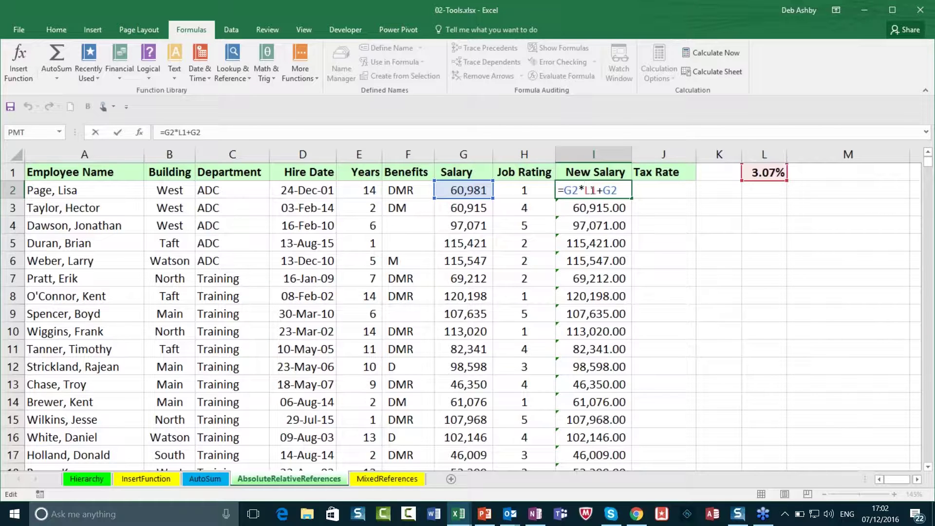
Step: Change I2 to =G2*$L$1+G2 and fill it down column I
type("$L$")
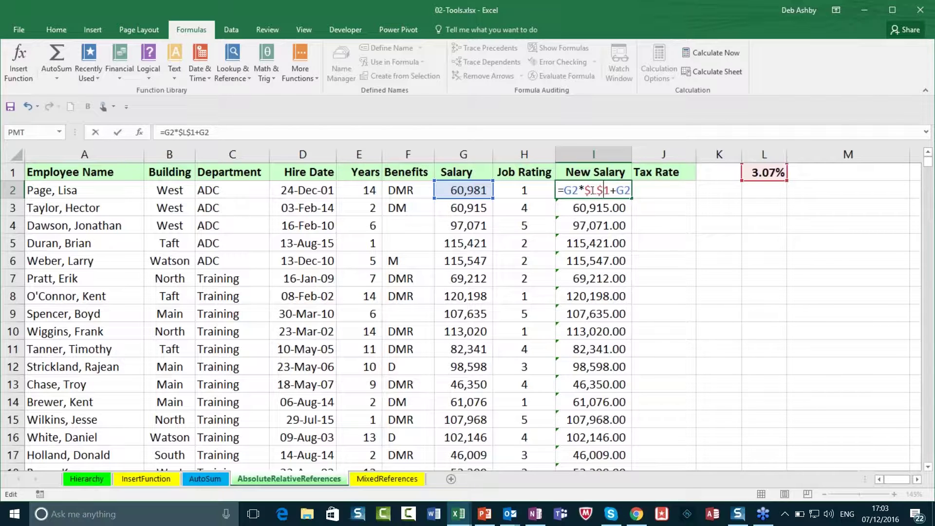
key("Return")
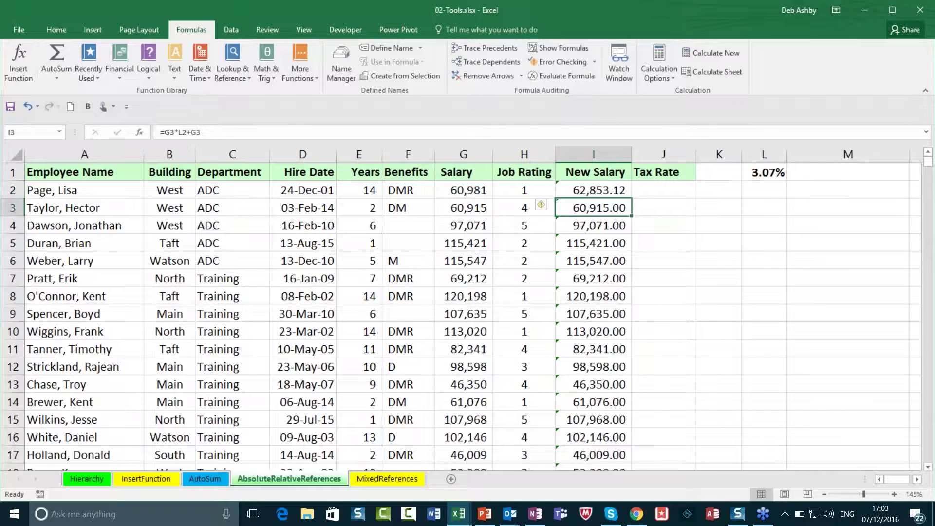
key("Up")
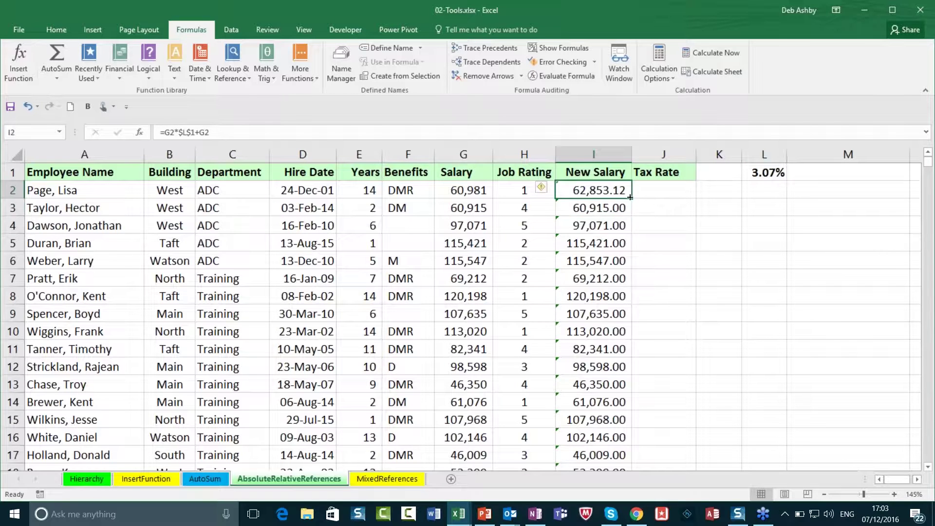
double_click(630, 197)
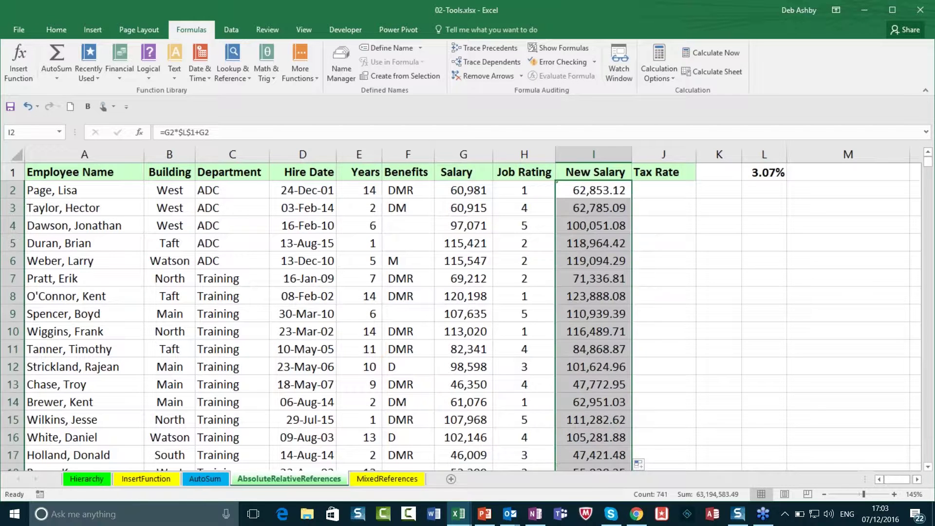
Step: Verify the copied formulas in I6, I8 and I10 keep $L$1, I10 showing 116,489.71
left_click(591, 225)
left_click(589, 264)
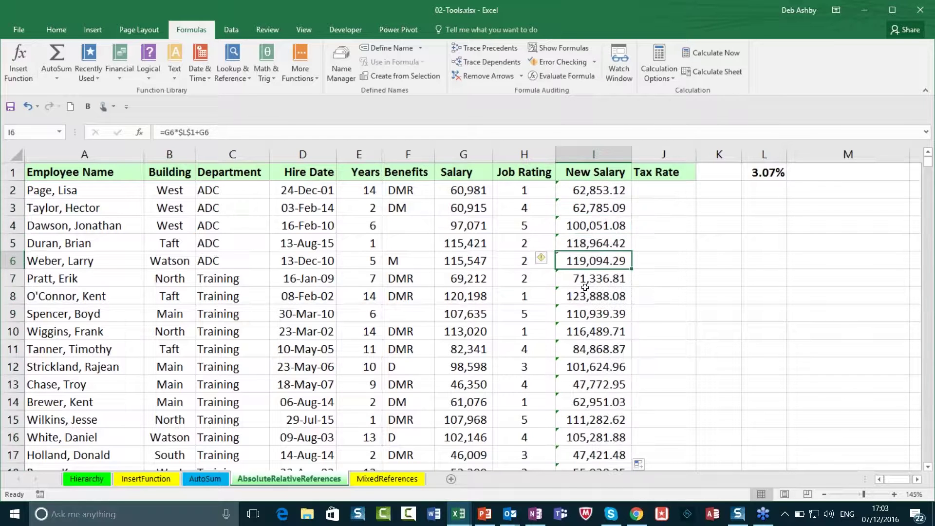
left_click(586, 298)
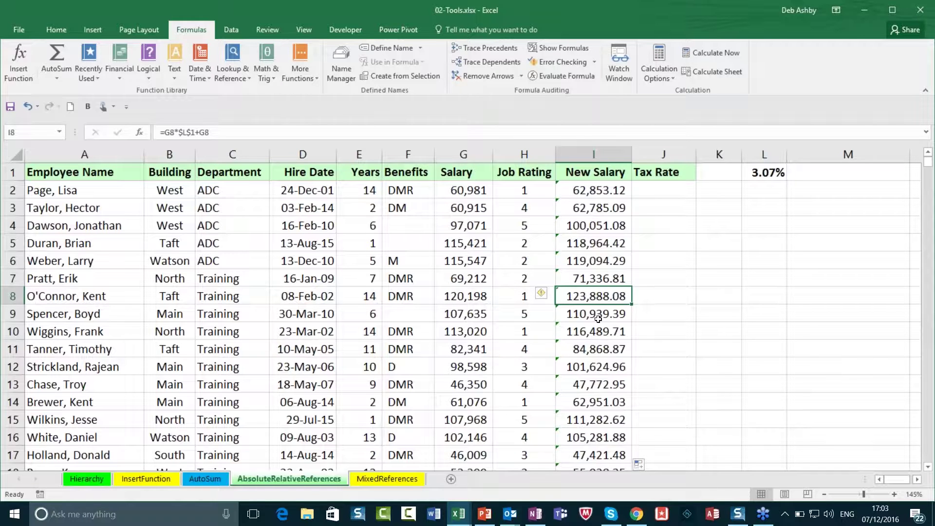
double_click(585, 334)
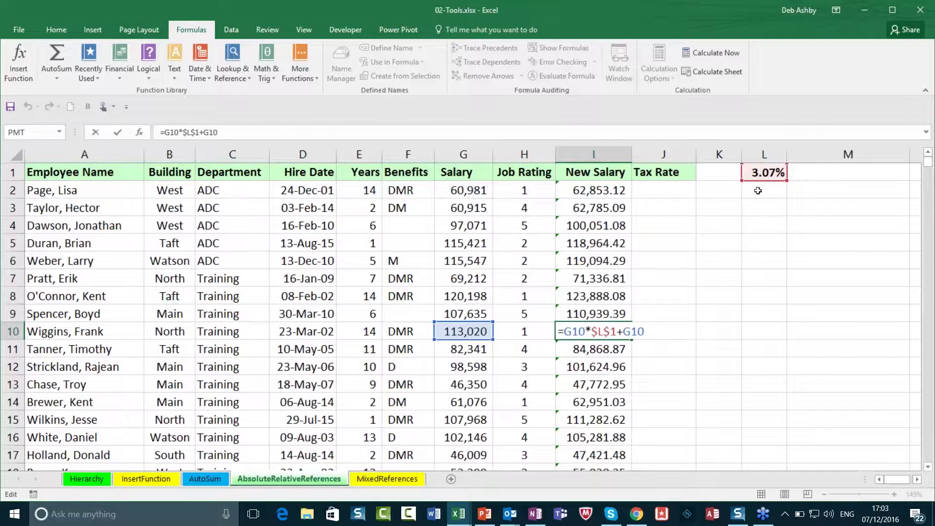
key("ctrl+Return")
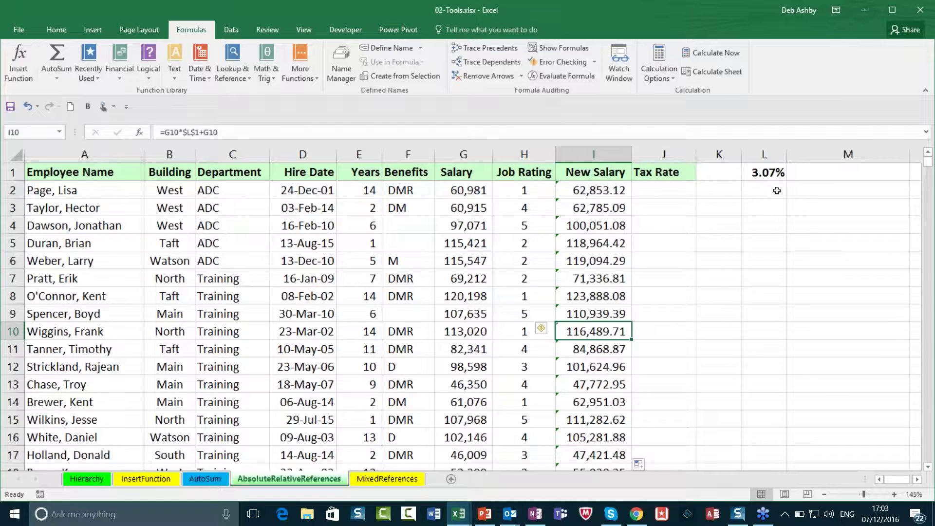
Step: Close the 02-Tools workbook without saving changes
left_click(683, 320)
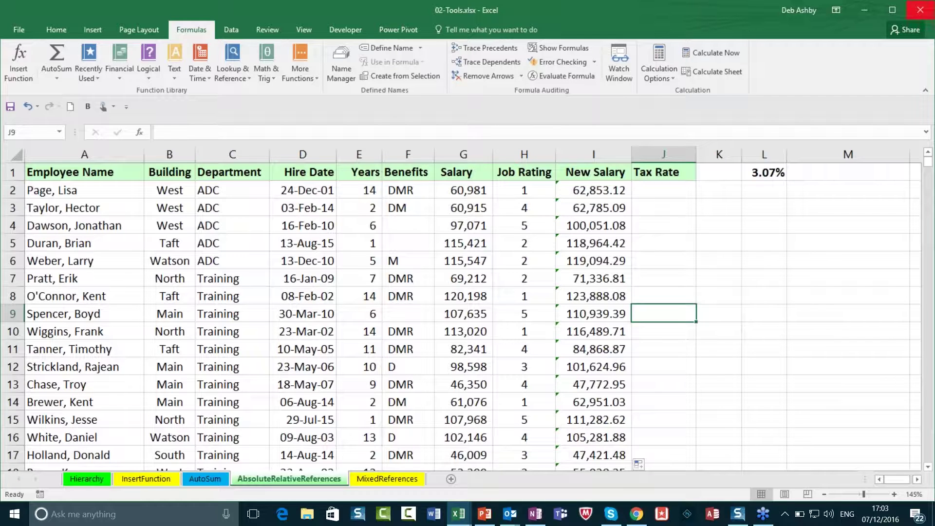
left_click(919, 11)
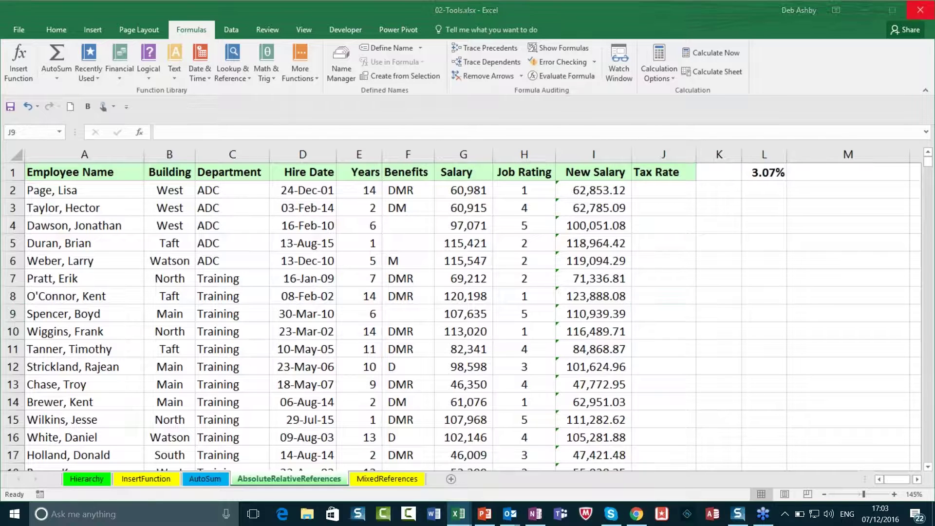
Step: Close the current workbook without saving and open 03-IF Function.xlsx from the desktop
left_click(471, 280)
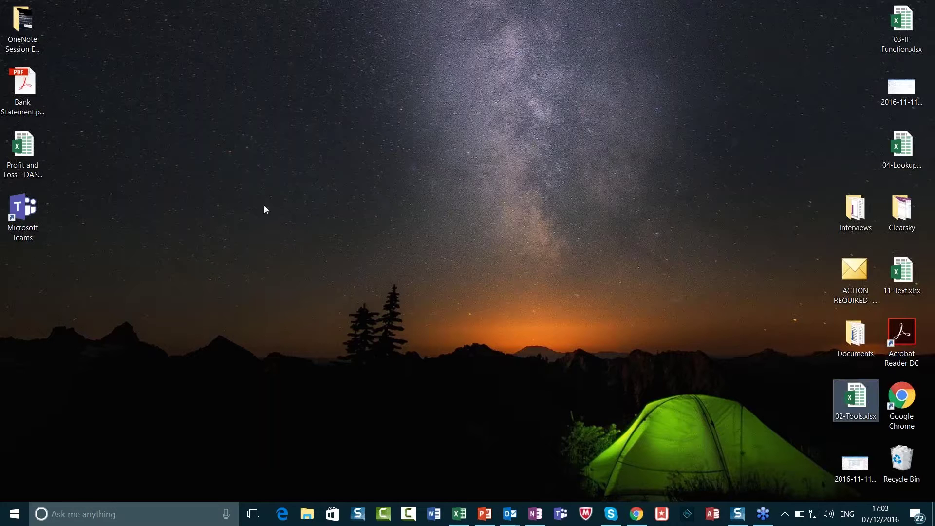
left_click(384, 191)
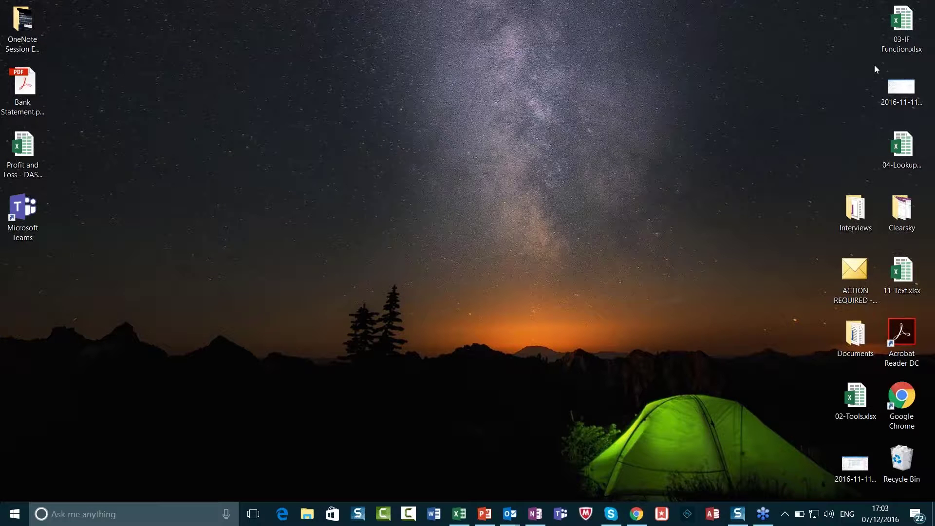
double_click(895, 31)
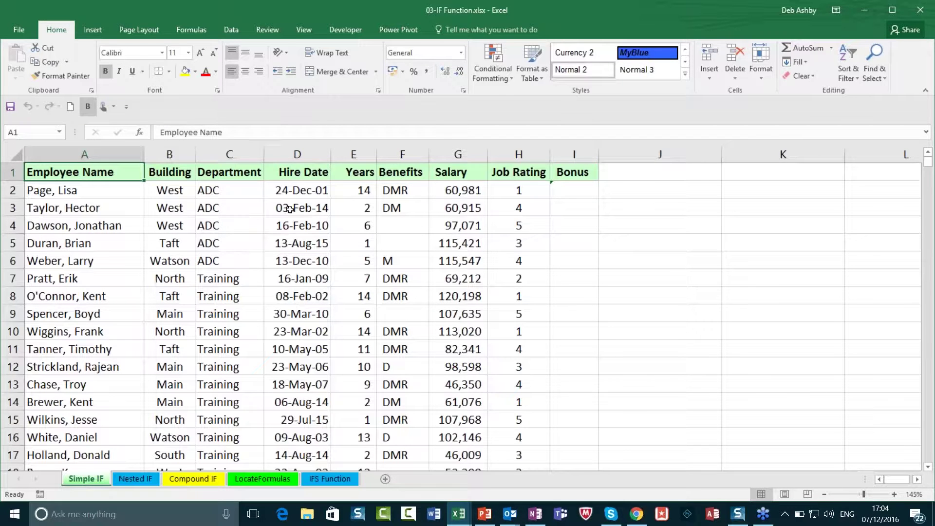
Step: Widen the Bonus column I and inspect the =IF(H2>=4,2000,"") formula in I2
left_click(292, 225)
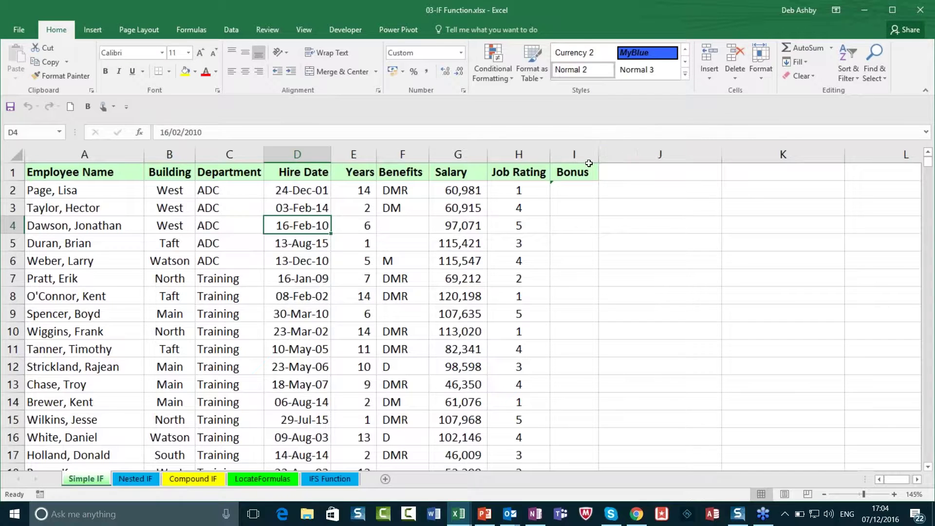
left_click_drag(600, 152, 632, 153)
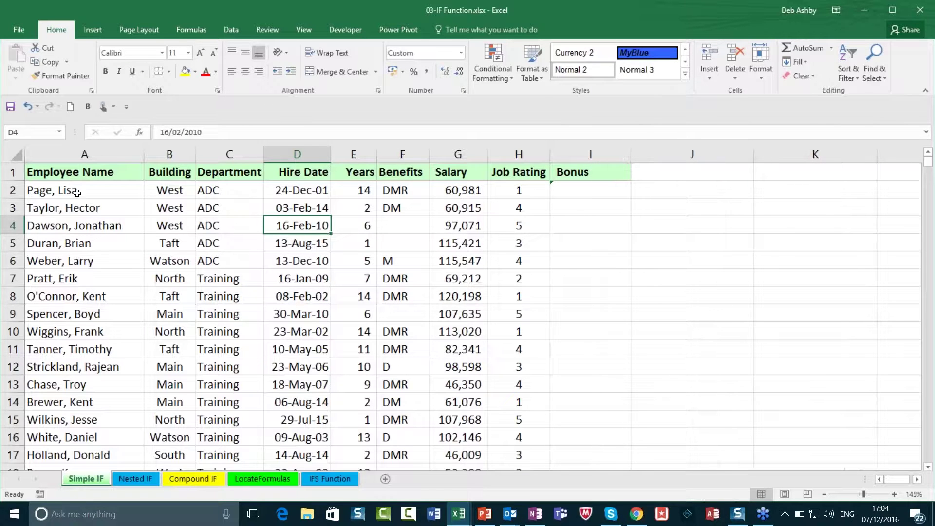
left_click(125, 226)
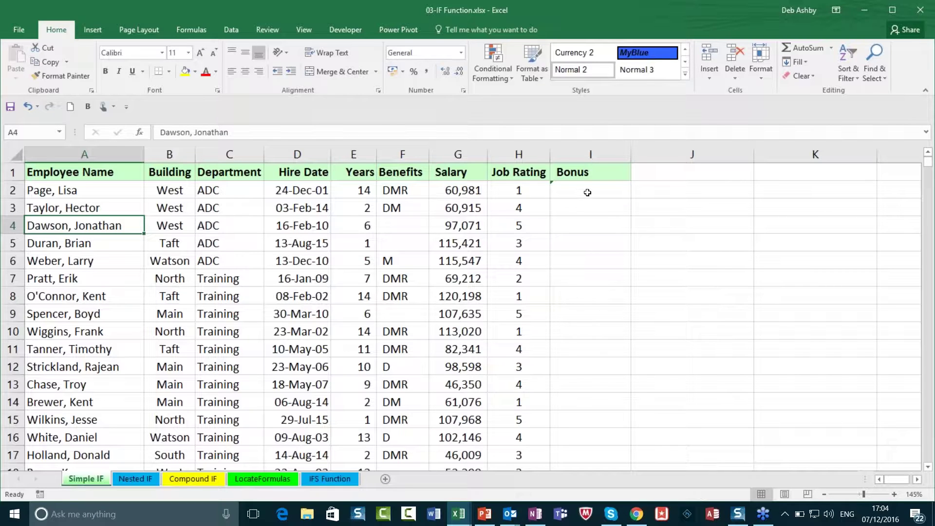
left_click(587, 193)
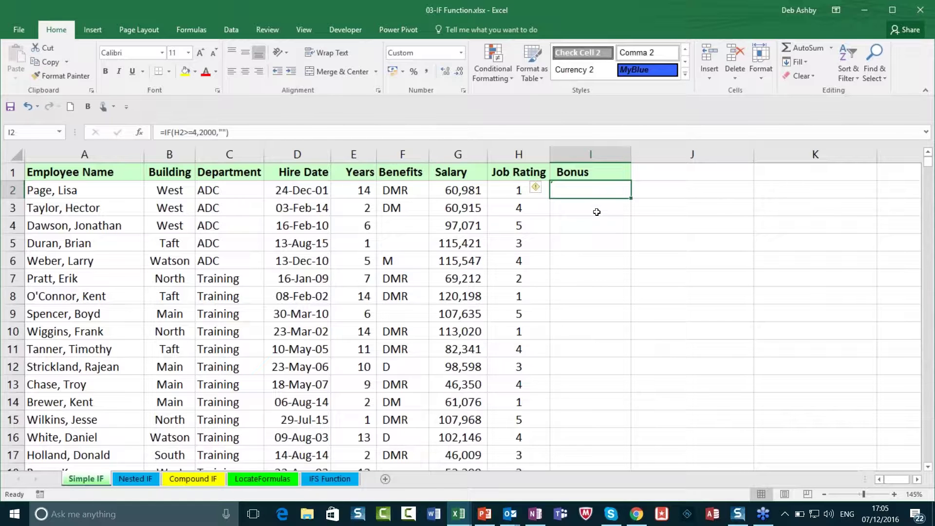
left_click(526, 154)
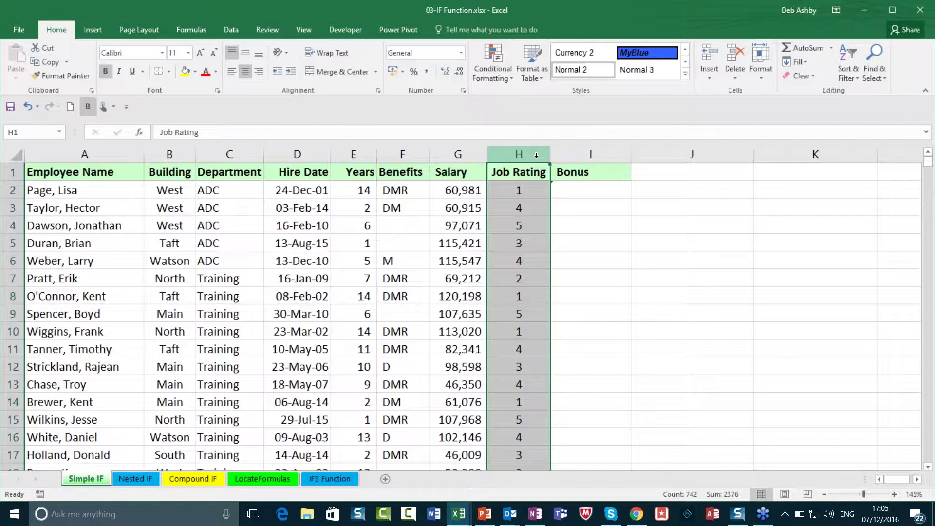
left_click(597, 195)
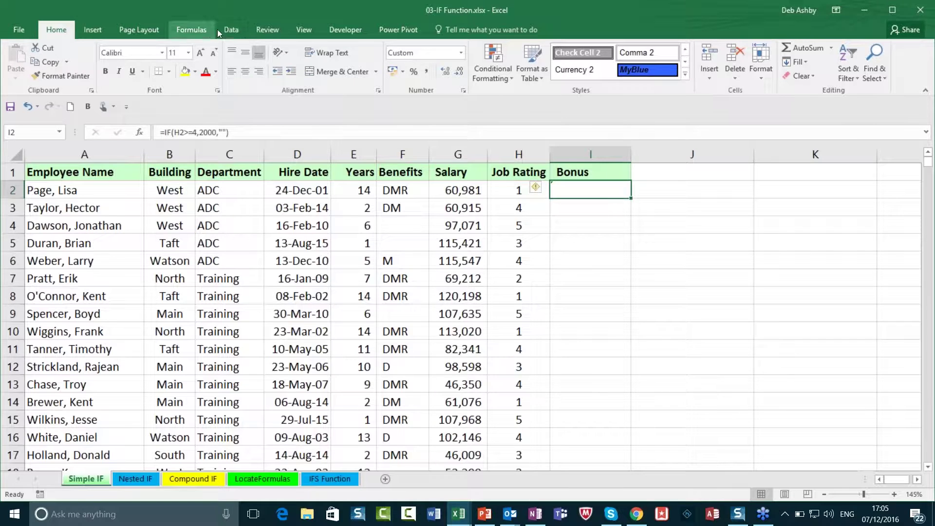
Step: Review the arguments of I2's IF formula in Insert Function and cancel without changes
left_click(189, 30)
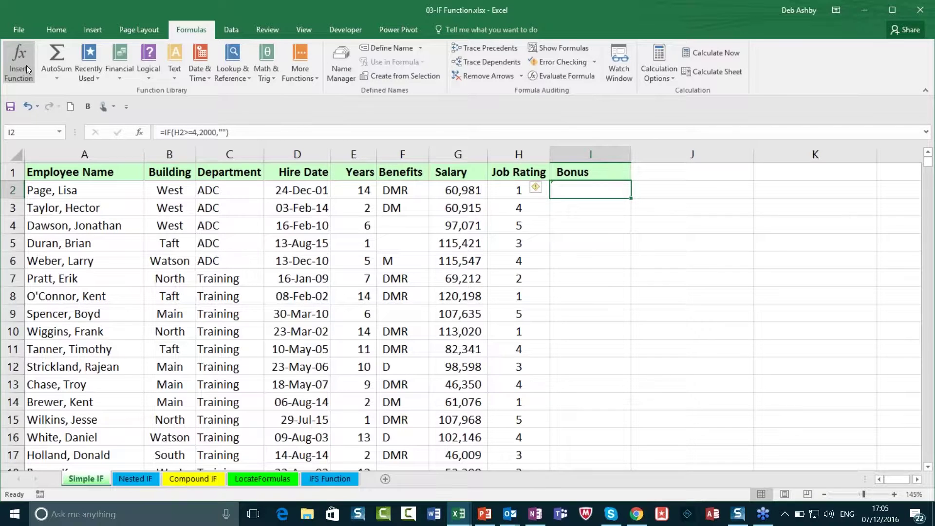
key("F2")
key("Escape")
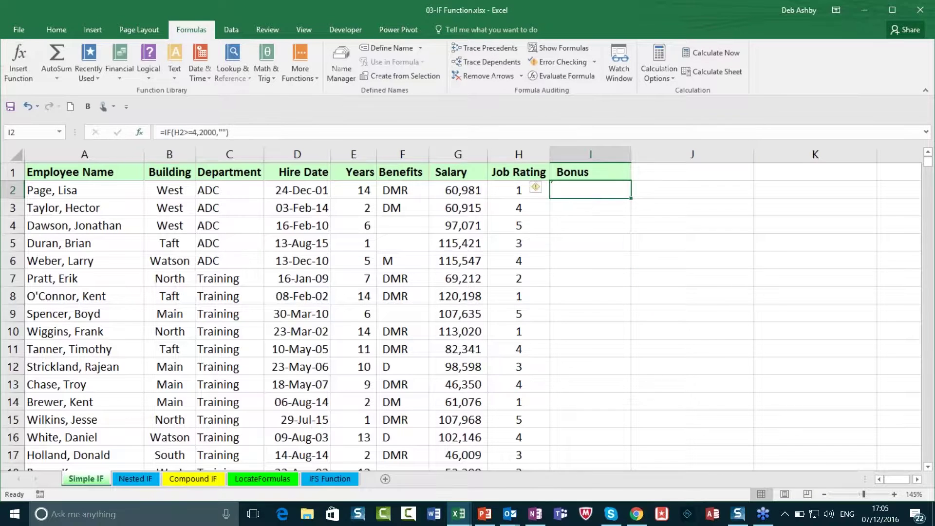
left_click(13, 77)
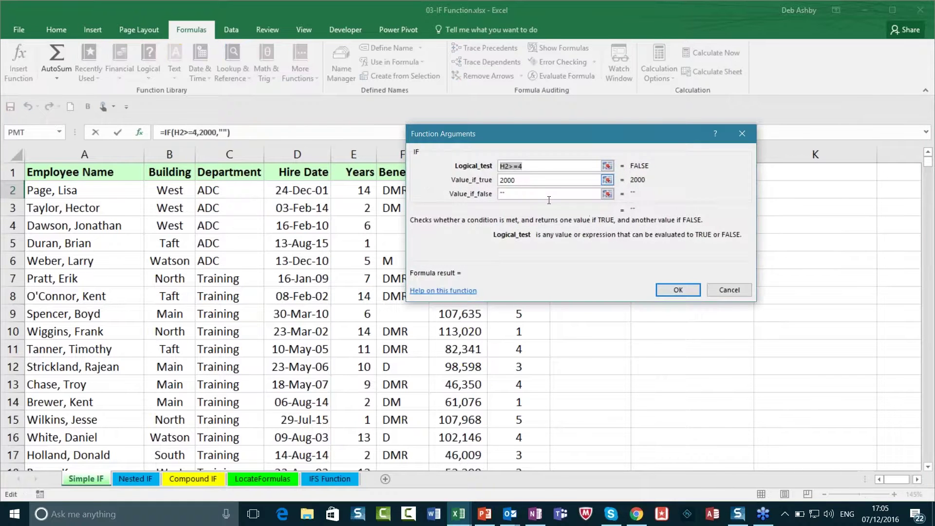
left_click(537, 164)
left_click(738, 292)
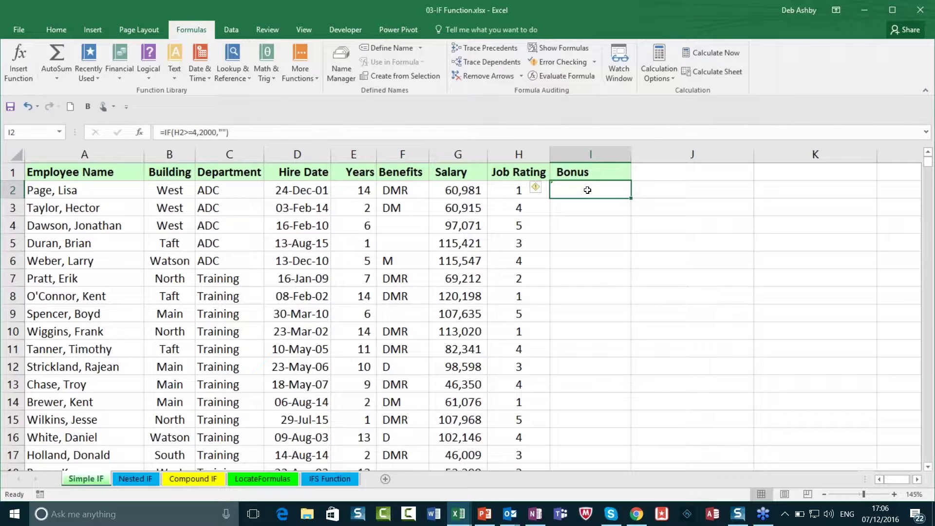
Step: Enter =IF(H2>=4,3000,0) in I2, correcting a mistaken G2 reference to H2
type("=")
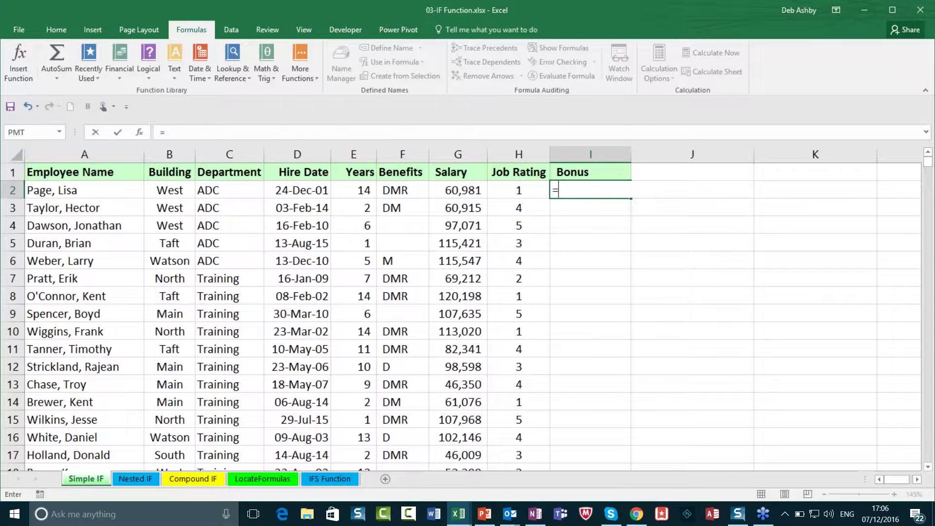
type("if")
key("Tab")
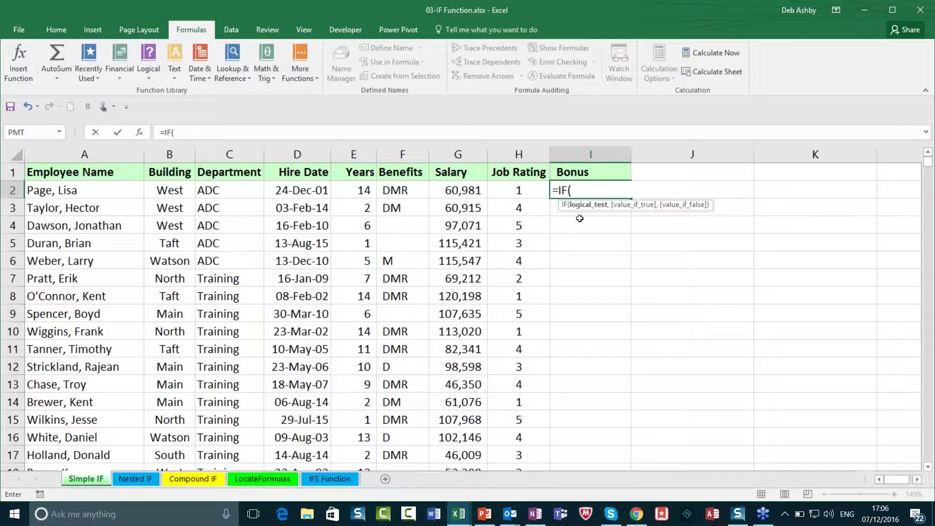
left_click(458, 190)
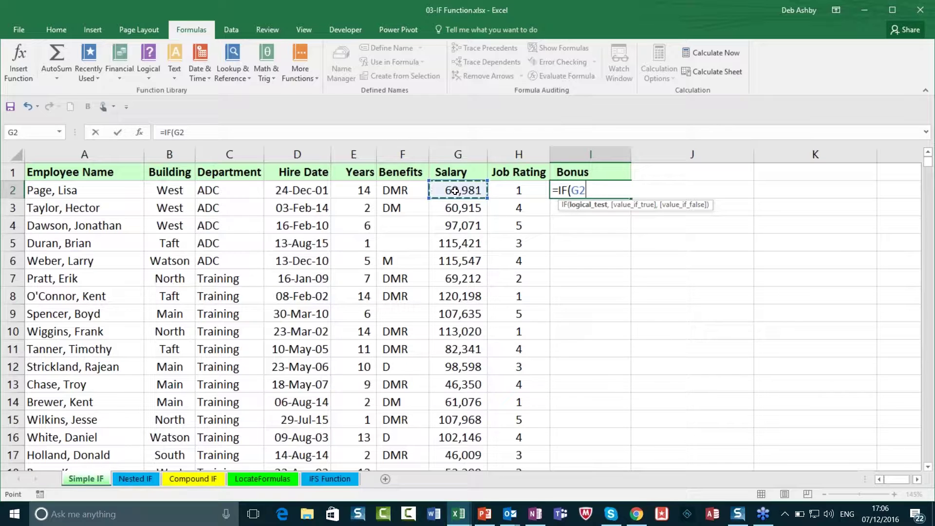
type(">")
key("BackSpace")
key("BackSpace")
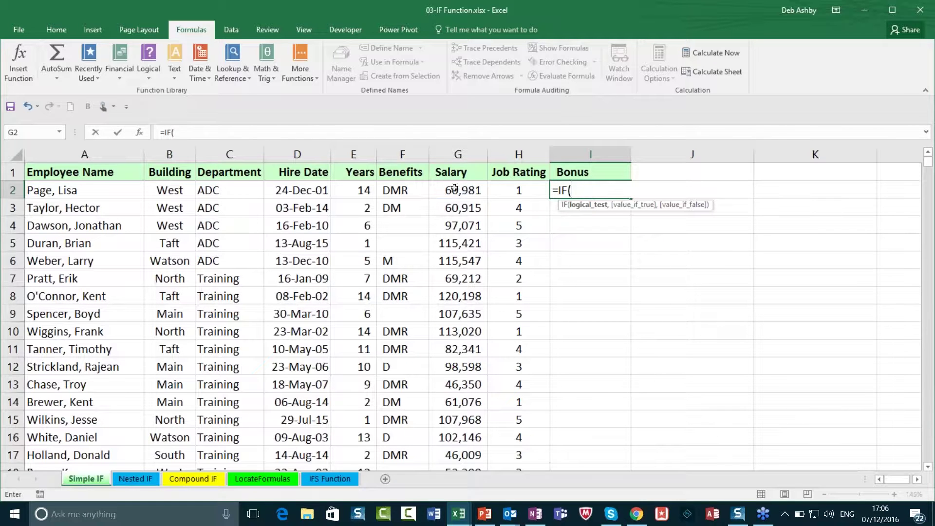
left_click(509, 192)
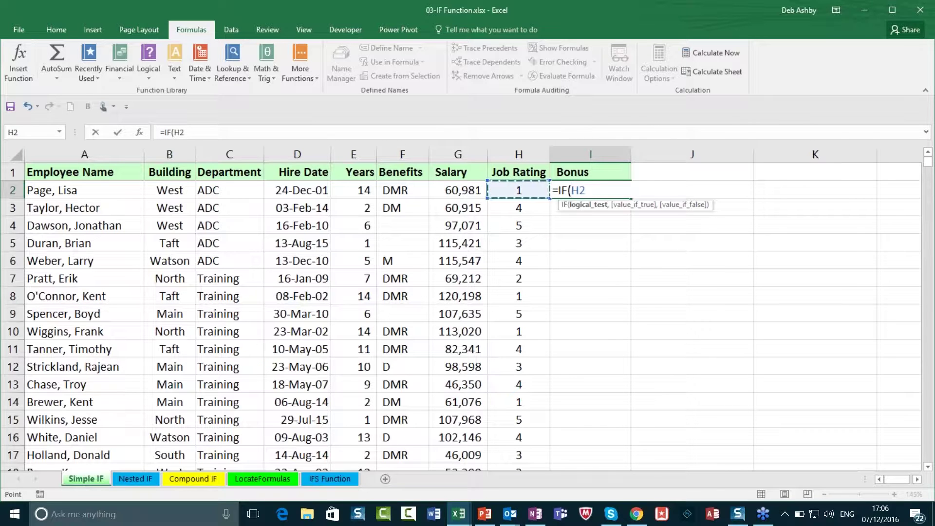
type(">=4")
type(",")
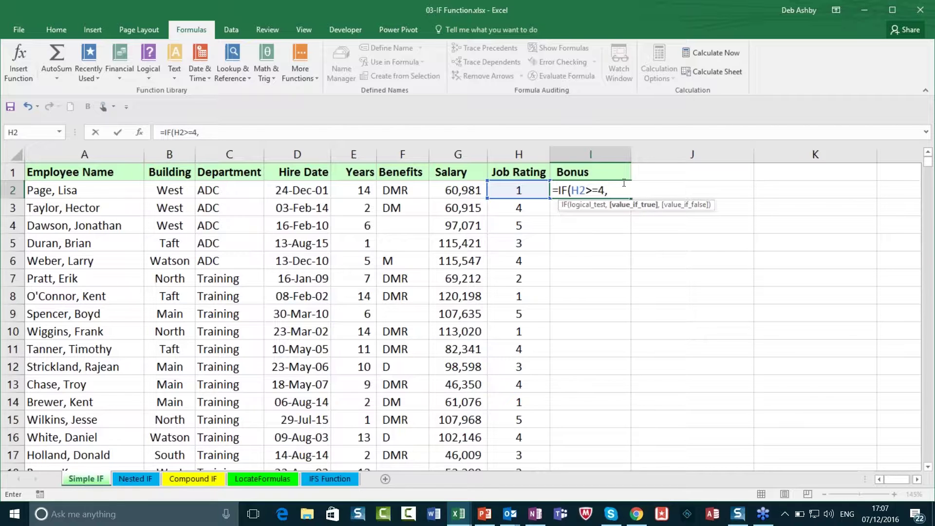
type("3000,")
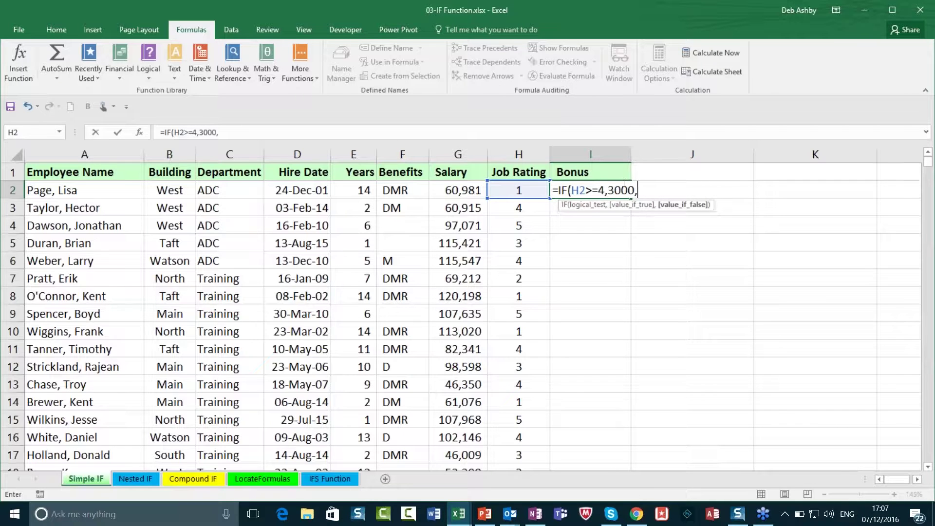
type("0)")
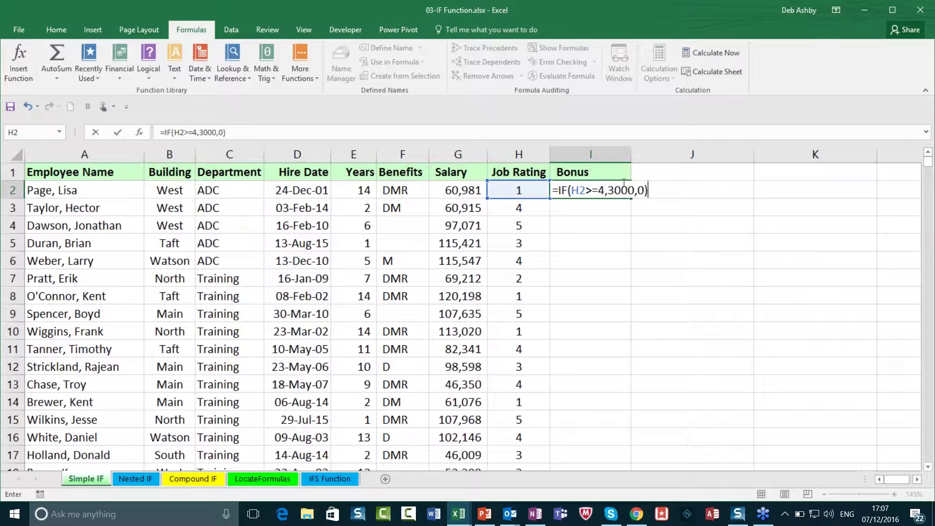
key("Return")
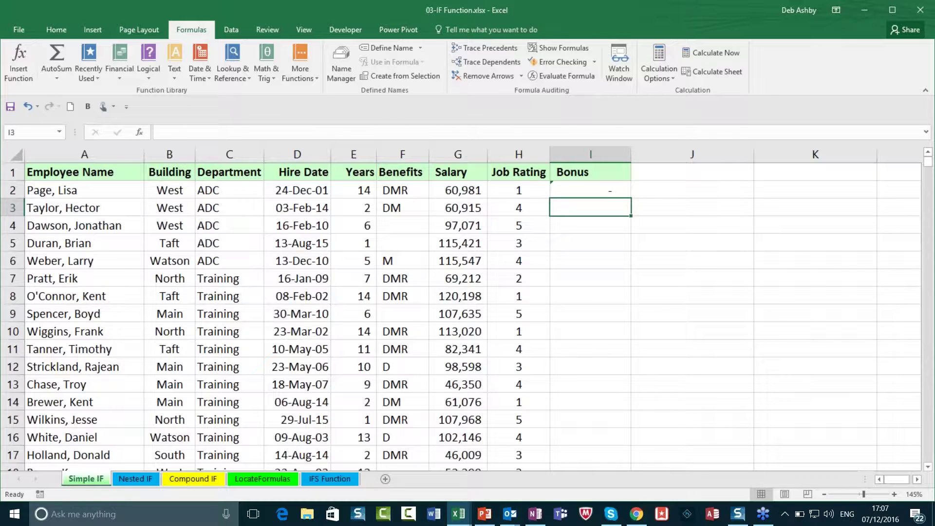
left_click(597, 189)
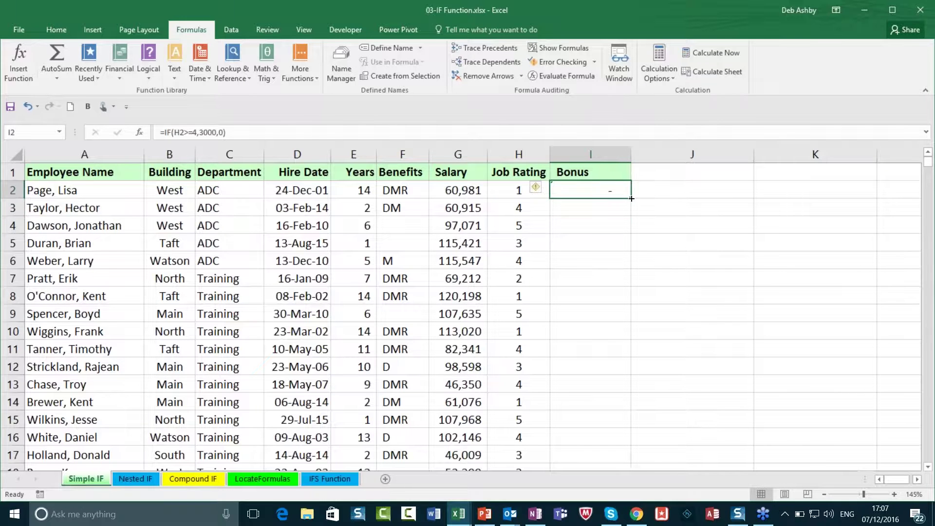
double_click(630, 198)
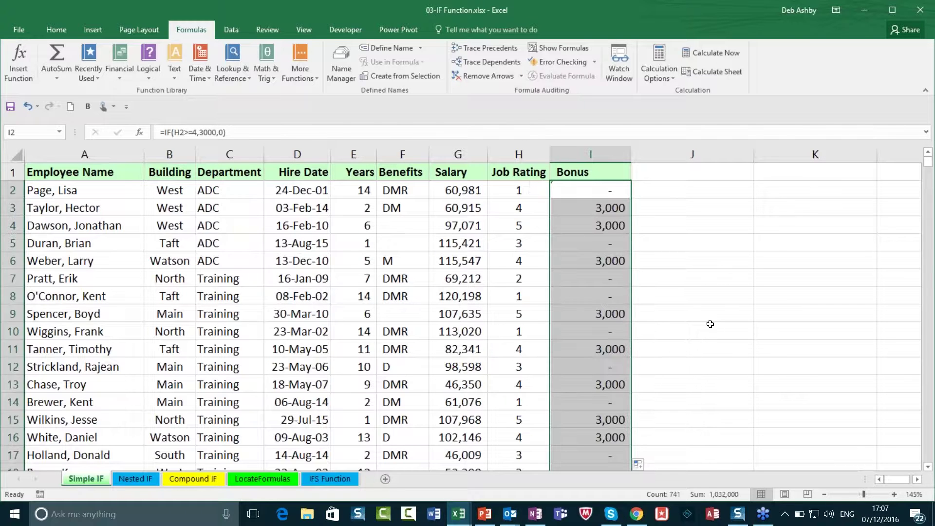
left_click(612, 209)
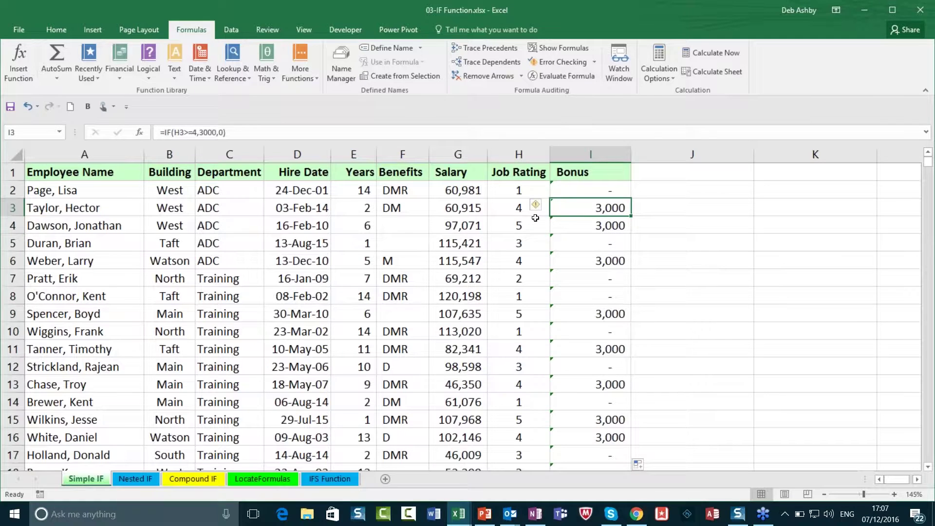
left_click(518, 226)
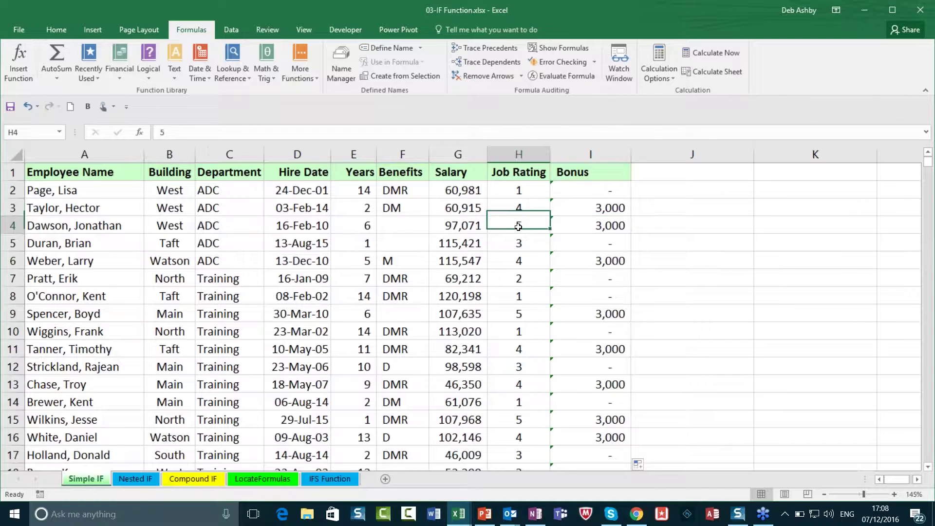
left_click(532, 261)
left_click(536, 312)
left_click(539, 353)
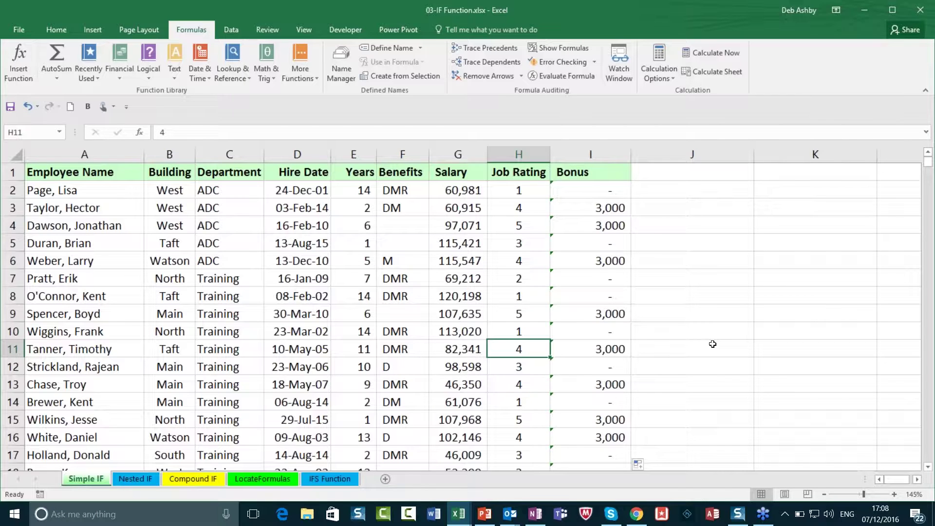
left_click(611, 212)
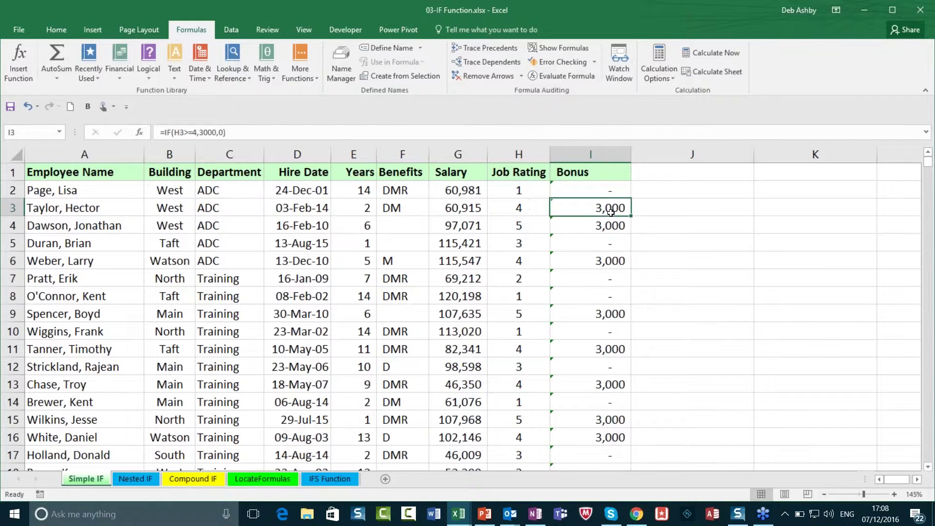
double_click(611, 213)
scroll(697, 275, "up", 11)
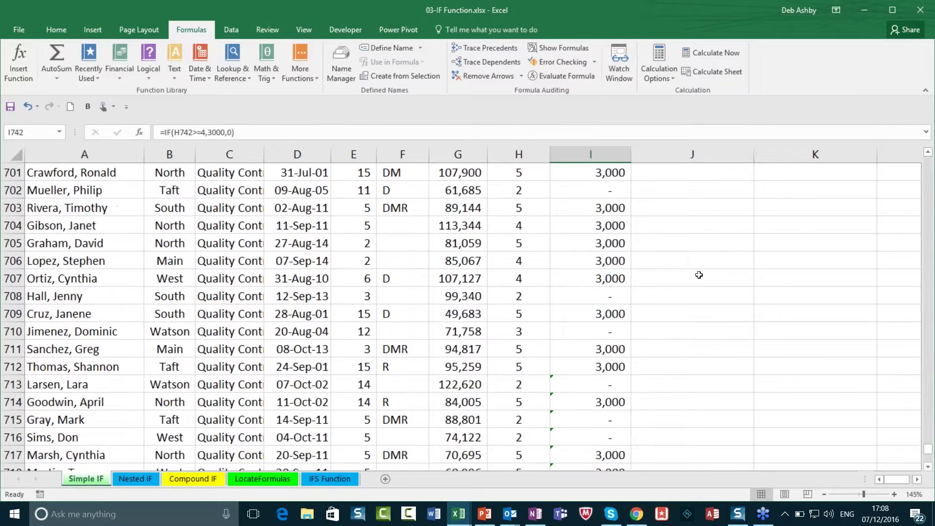
scroll(699, 276, "up", 4)
left_click_drag(927, 448, 850, 139)
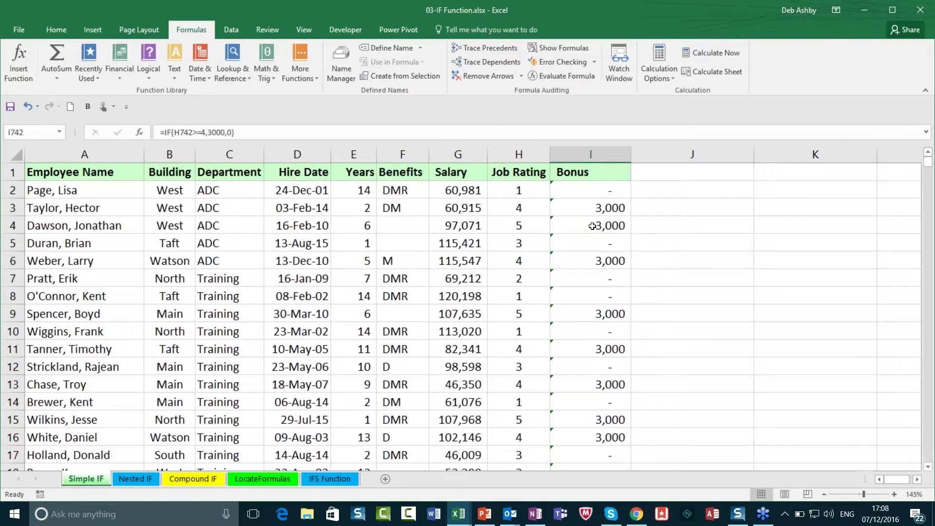
left_click(592, 226)
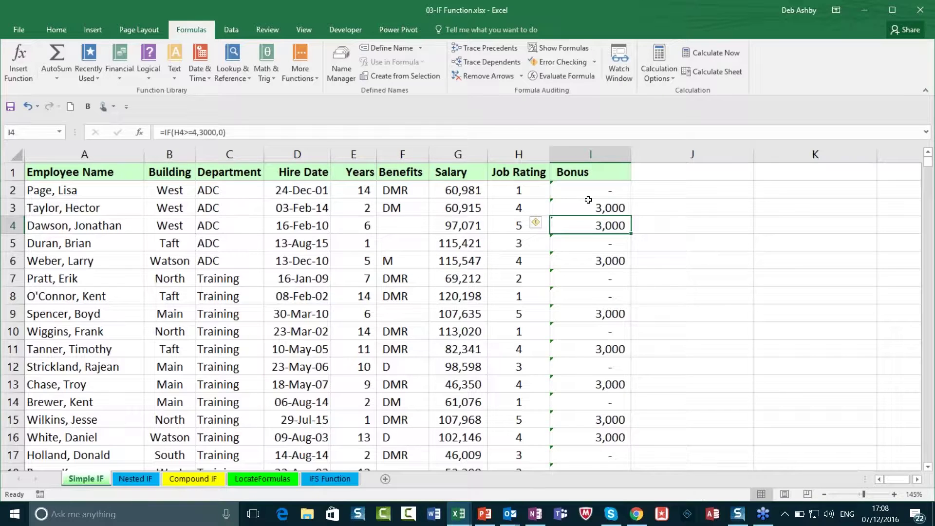
Step: Undo the fill-down, change I2's false result from 0 to "No Bonus For You", and widen column I
key("ctrl+z")
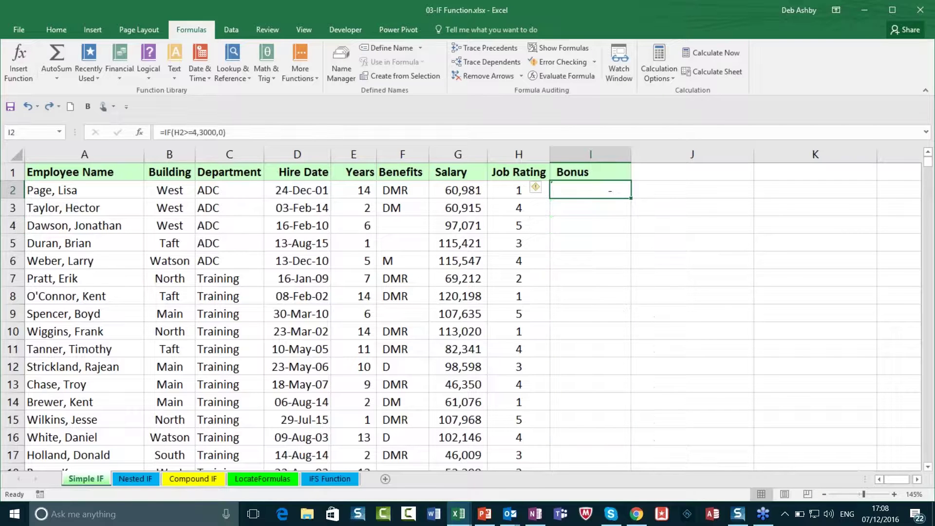
double_click(605, 191)
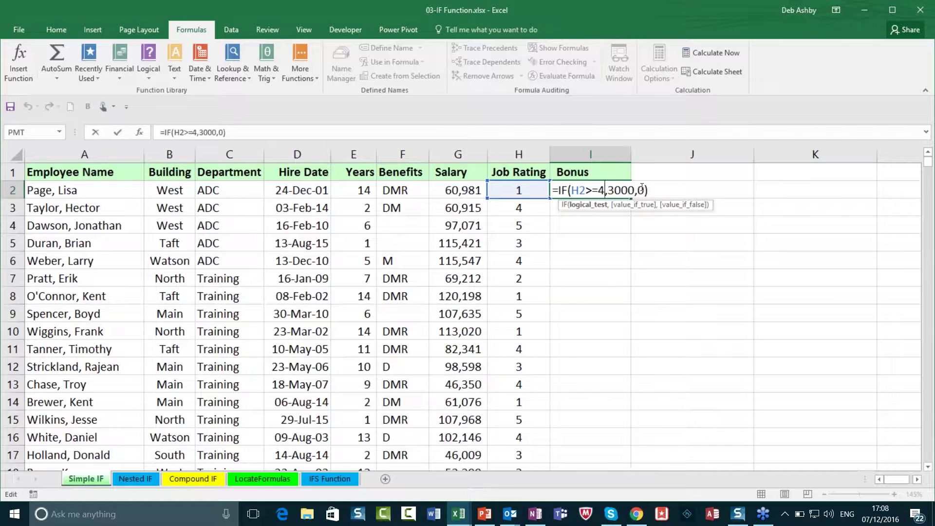
left_click(644, 190)
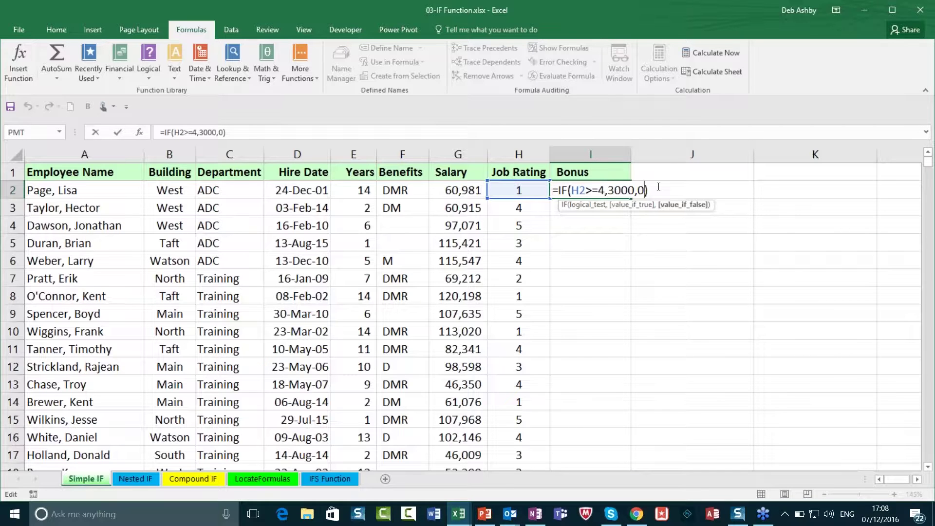
key("BackSpace")
type("\"No Bonus")
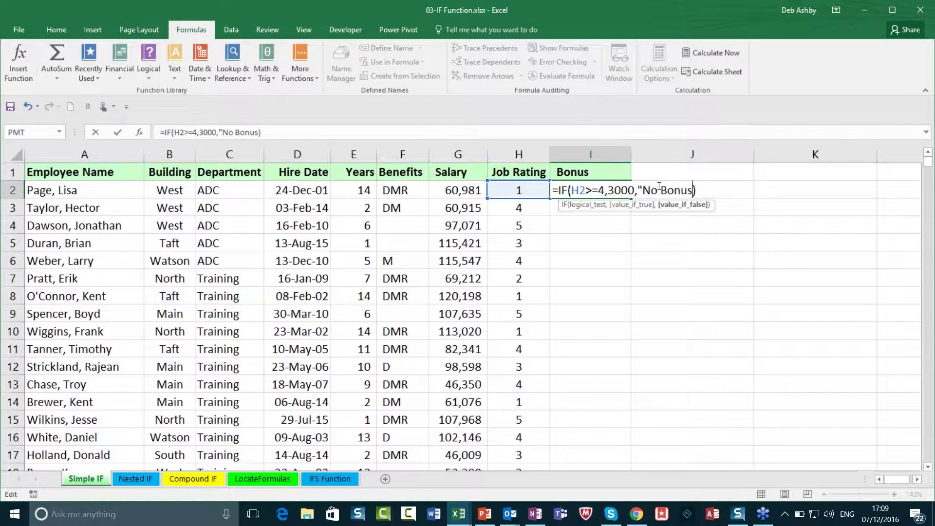
type(" For You\"")
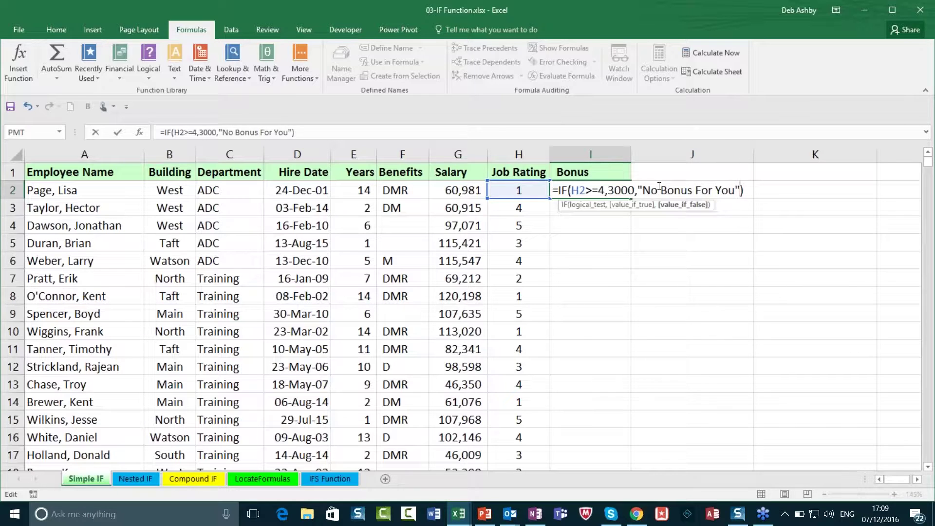
key("Return")
left_click_drag(633, 154, 662, 154)
Step: Fill I2's formula down column I and right-align the bonus values
left_click(646, 194)
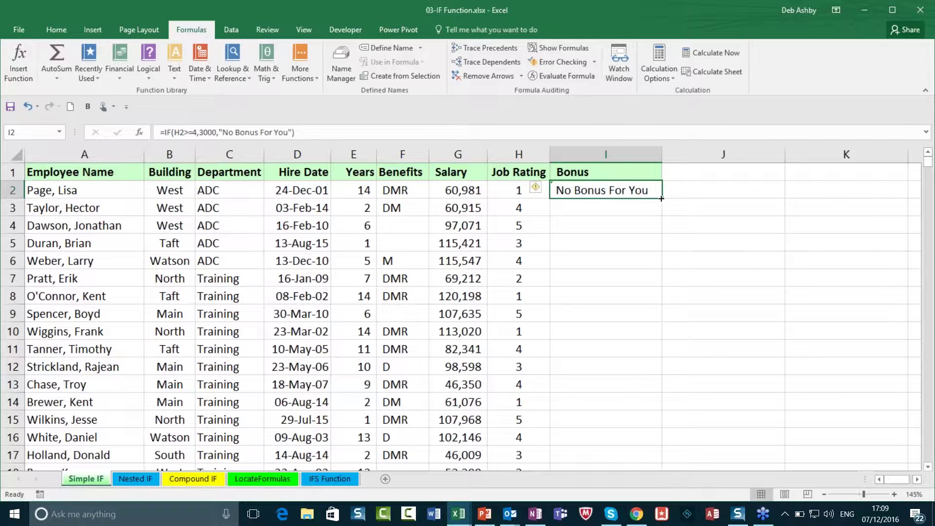
double_click(663, 197)
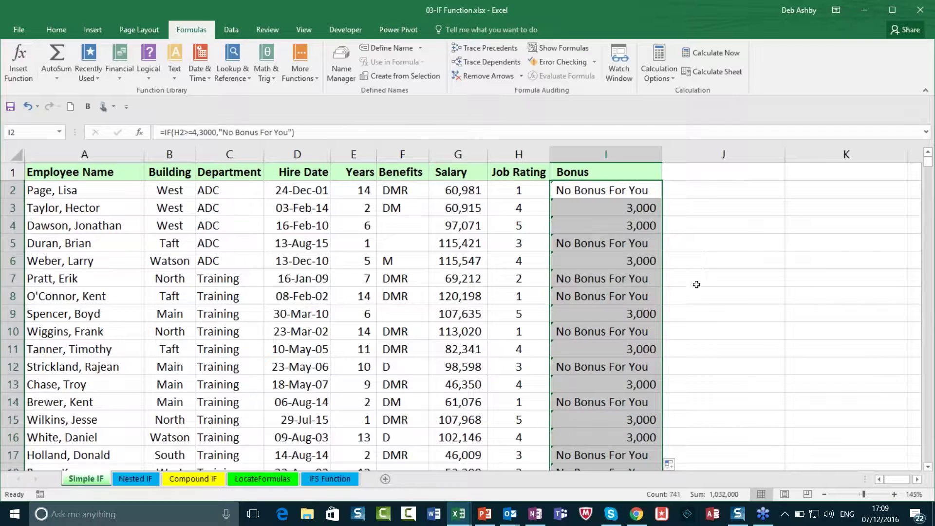
left_click(58, 28)
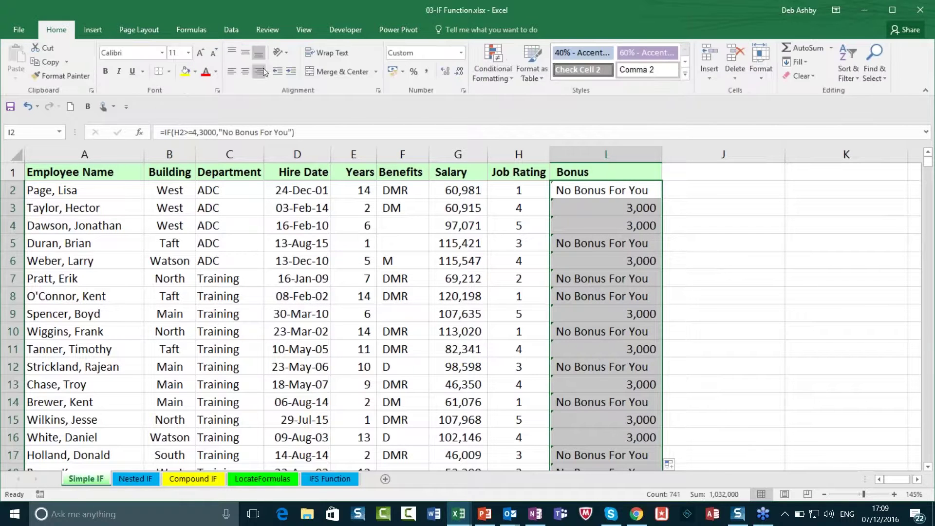
left_click(258, 71)
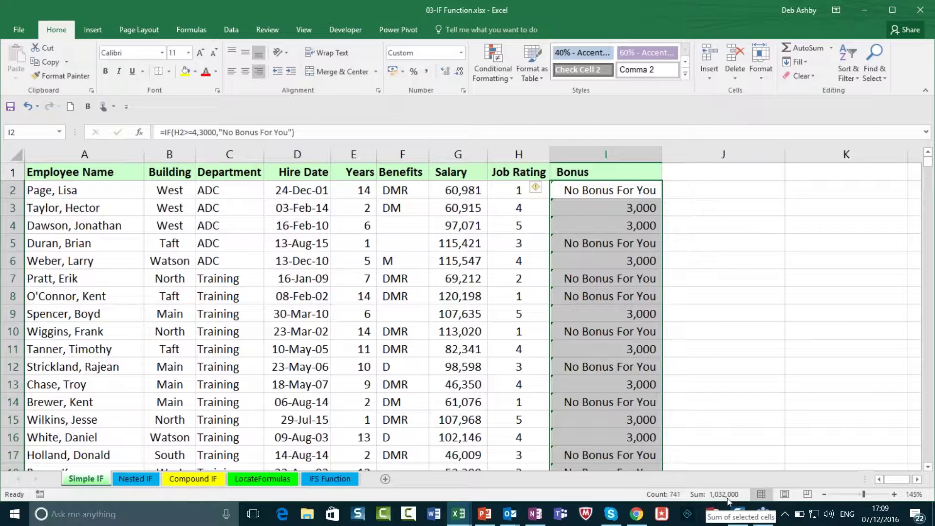
Step: Change I2's bonus amount from 3000 to 2800 and fill it down the Bonus column
left_click(625, 195)
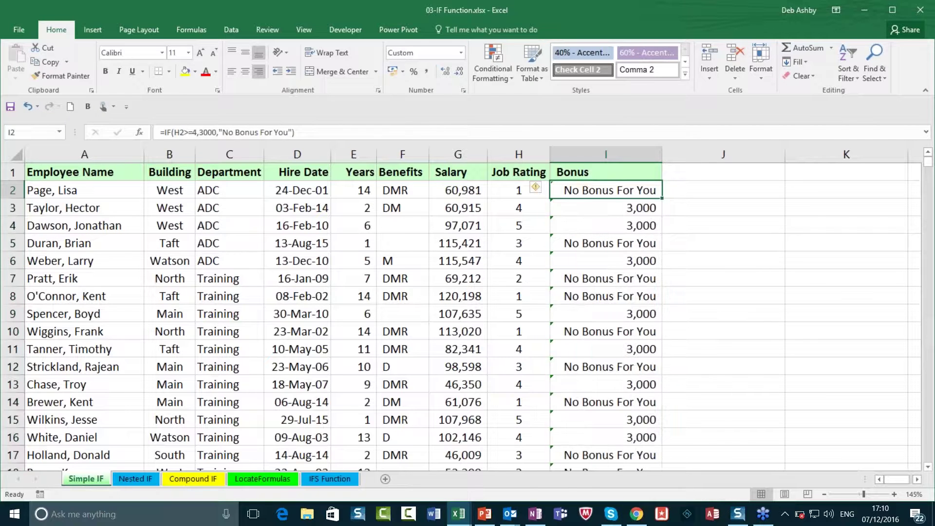
double_click(612, 190)
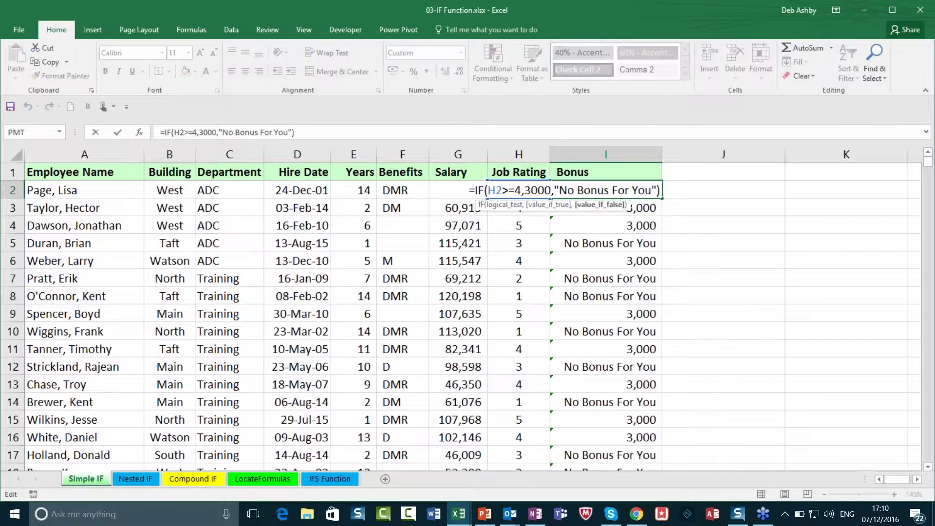
left_click(552, 191)
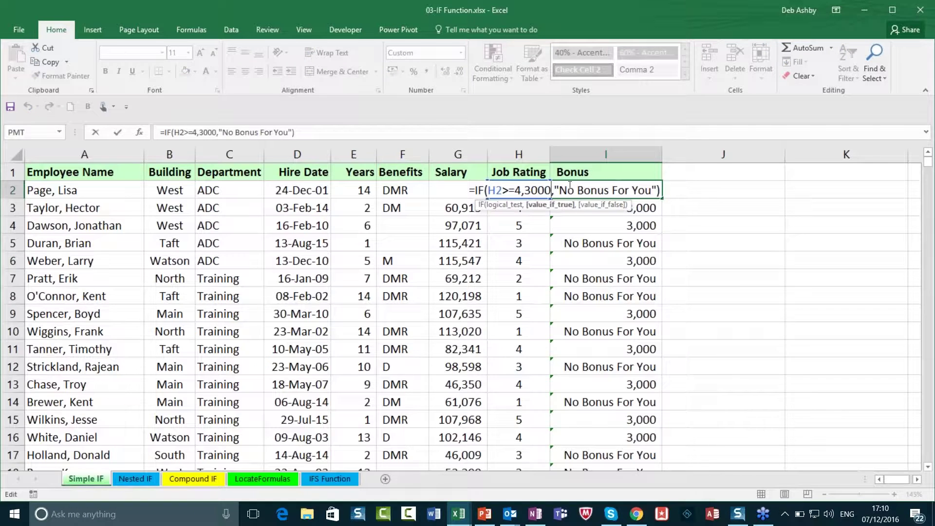
key("BackSpace")
key("BackSpace")
key("BackSpace")
key("BackSpace")
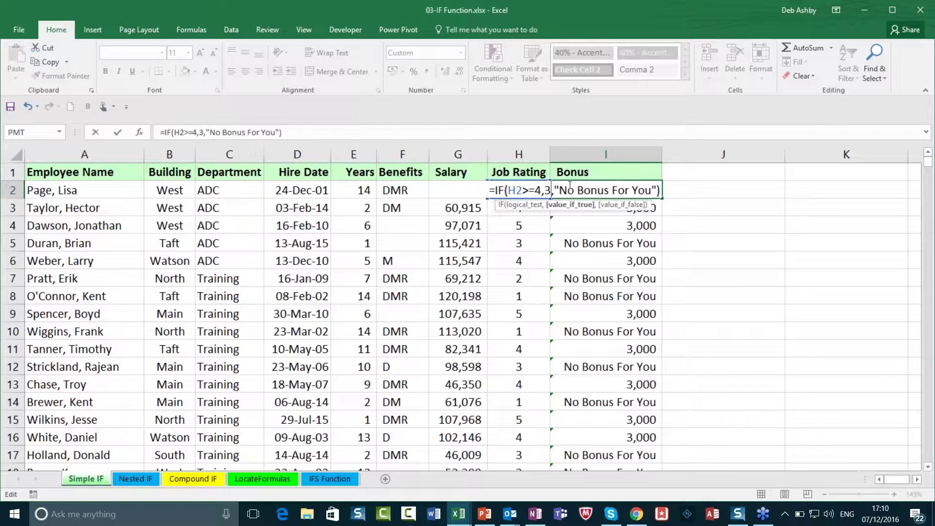
type("2000")
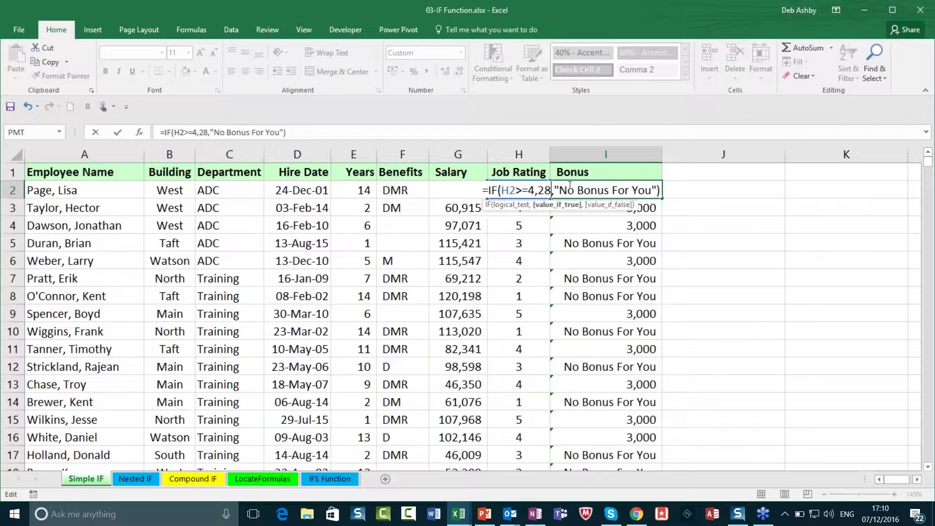
key("Return")
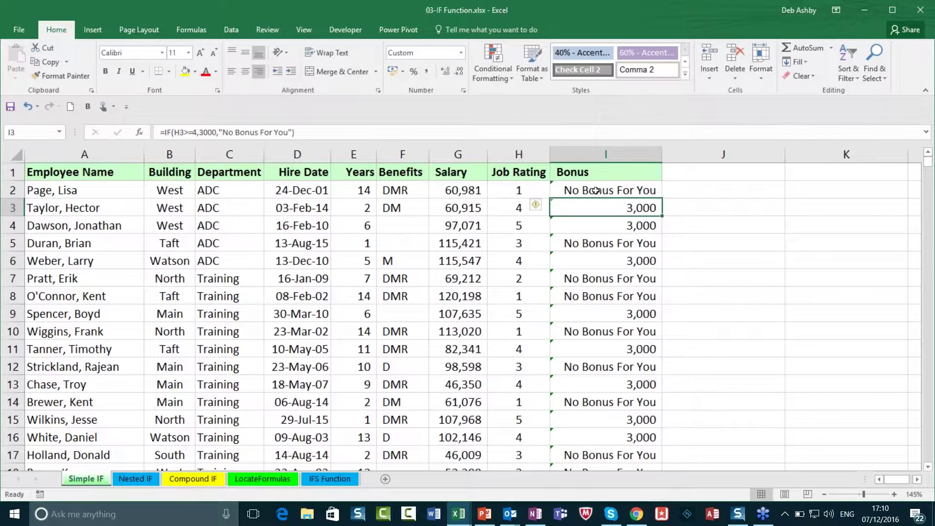
left_click(596, 190)
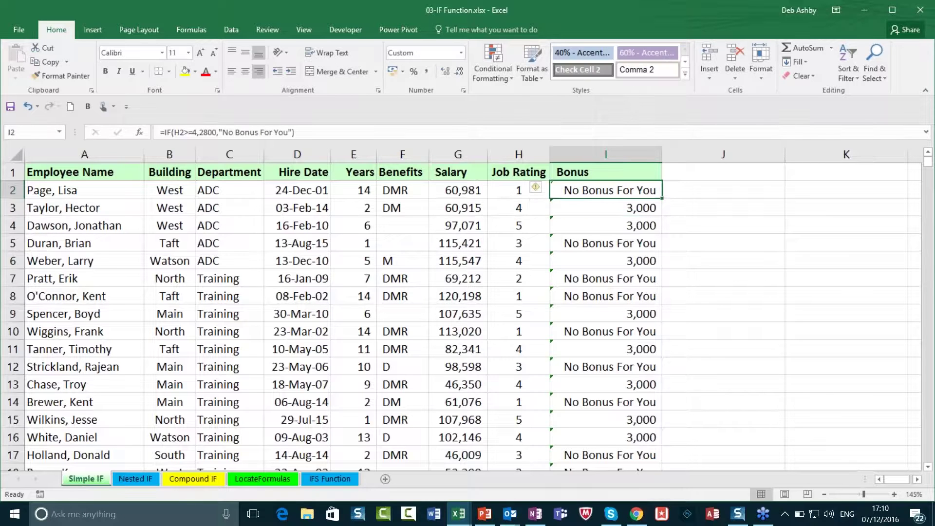
double_click(662, 199)
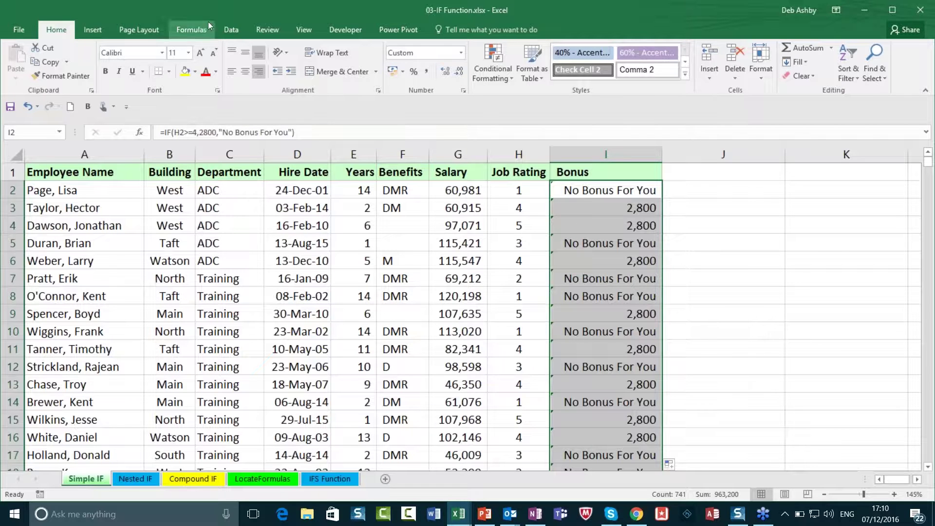
Step: Look at the Data tab's What-If Analysis options and close them unused
left_click(231, 29)
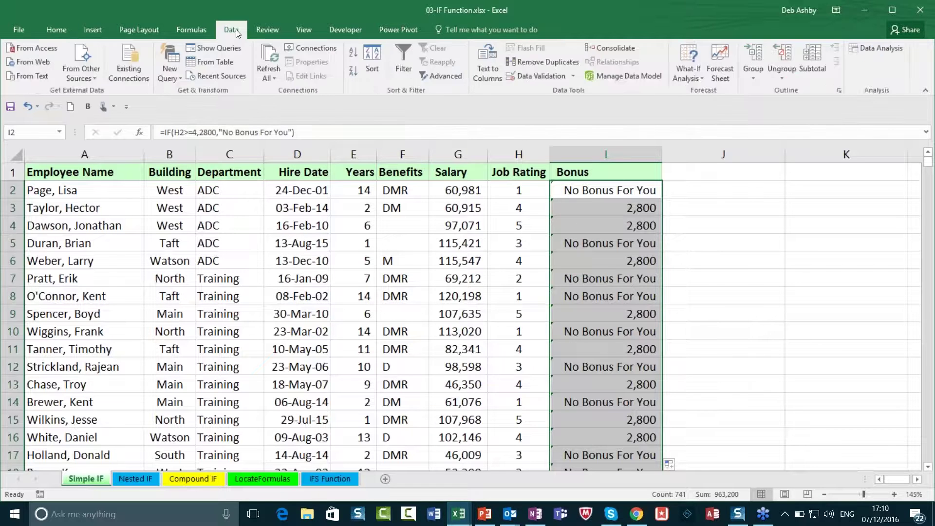
left_click(691, 74)
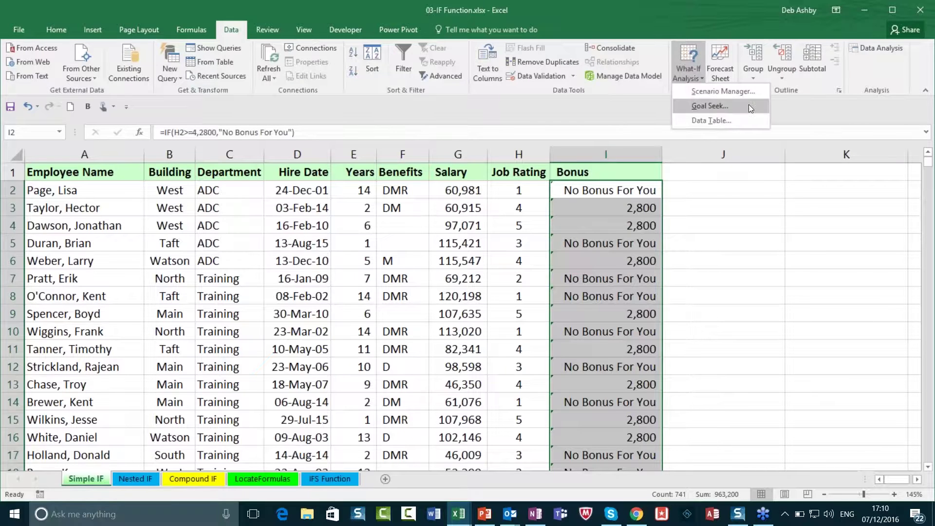
left_click(735, 262)
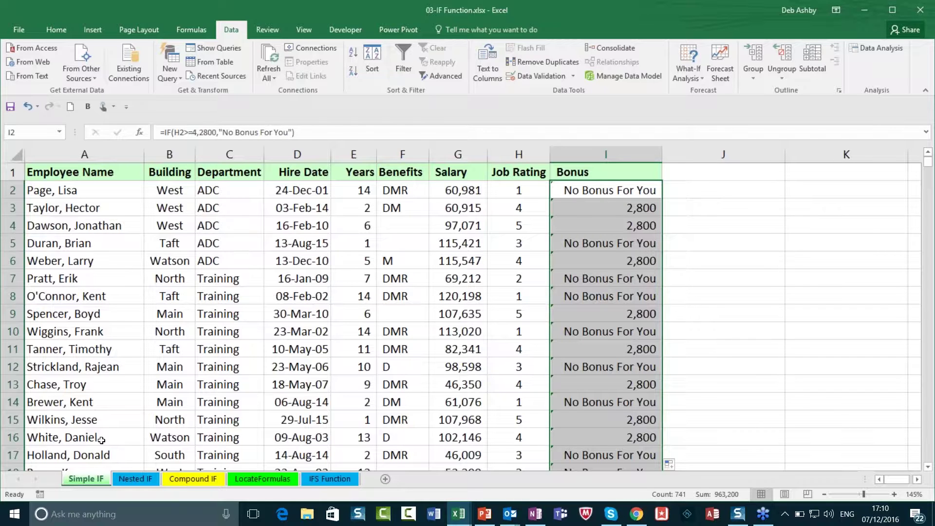
Step: Switch to the Nested IF sheet and zoom out to see the whole Bonus column
left_click(133, 478)
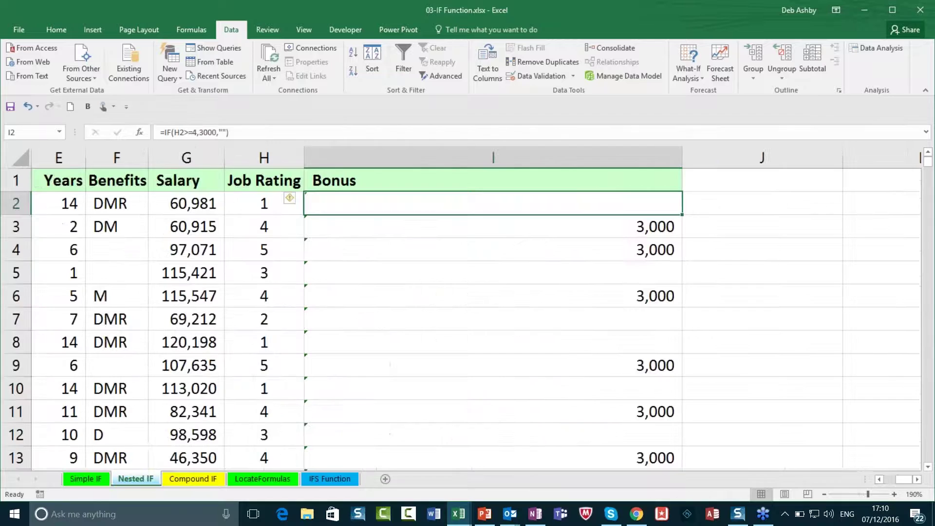
left_click(824, 494)
left_click(823, 494)
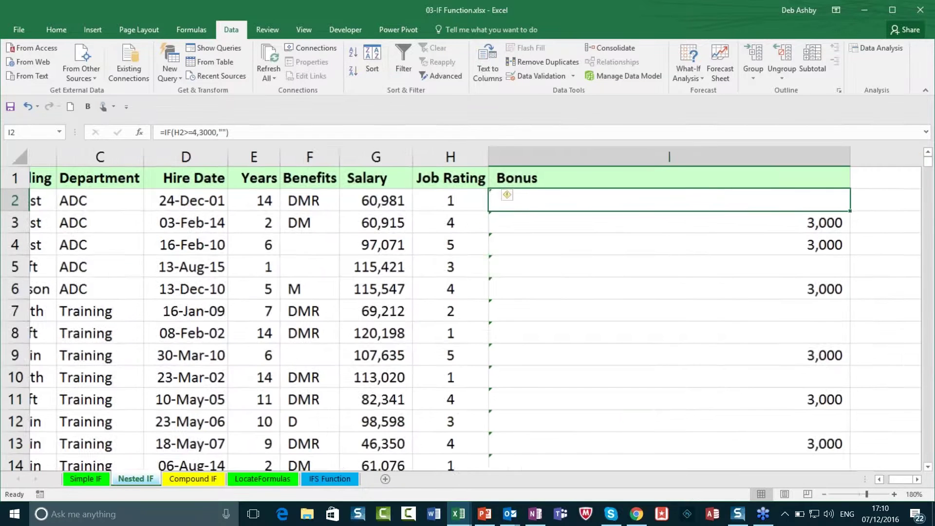
left_click(824, 494)
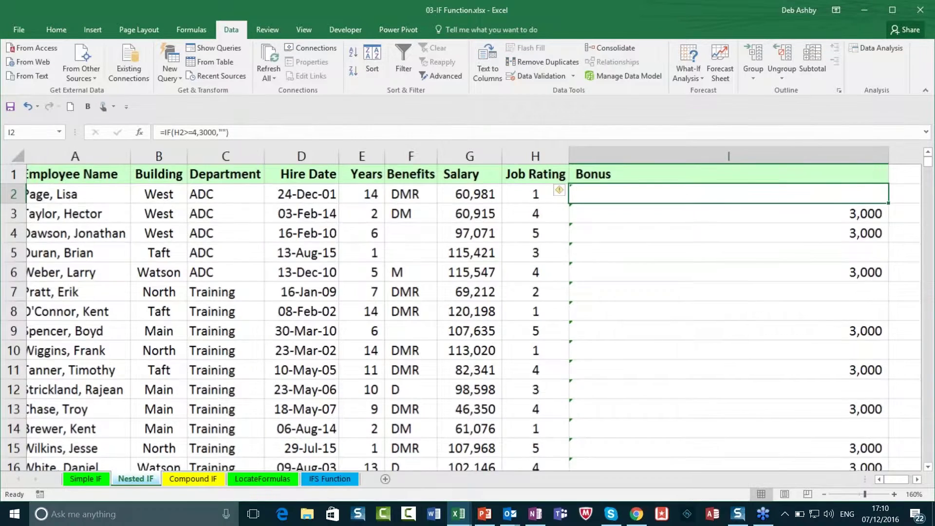
left_click(824, 495)
left_click(823, 495)
left_click(824, 494)
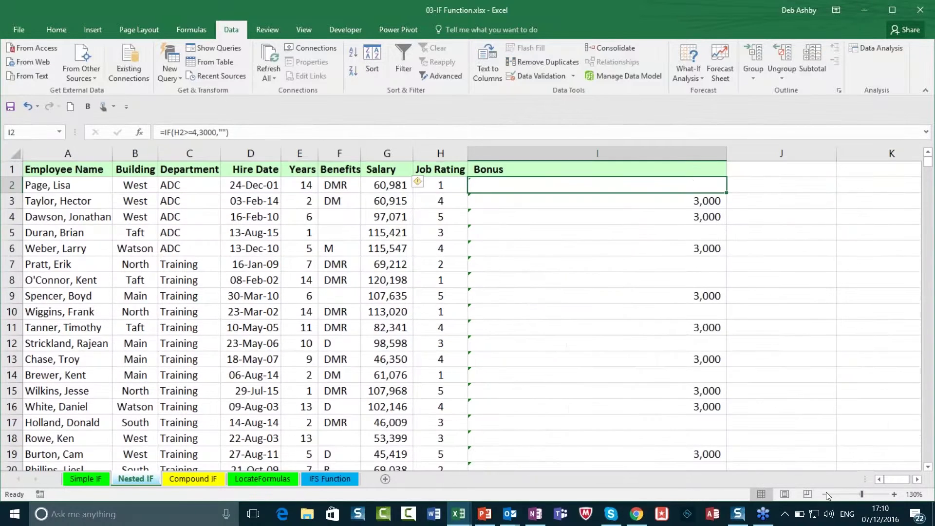
left_click(826, 492)
left_click(826, 493)
left_click(826, 492)
Step: Clear the old Bonus formulas in I2:I22, zoom back to 130% and select I2
left_click_drag(516, 182, 501, 418)
left_click(496, 290)
key("Delete")
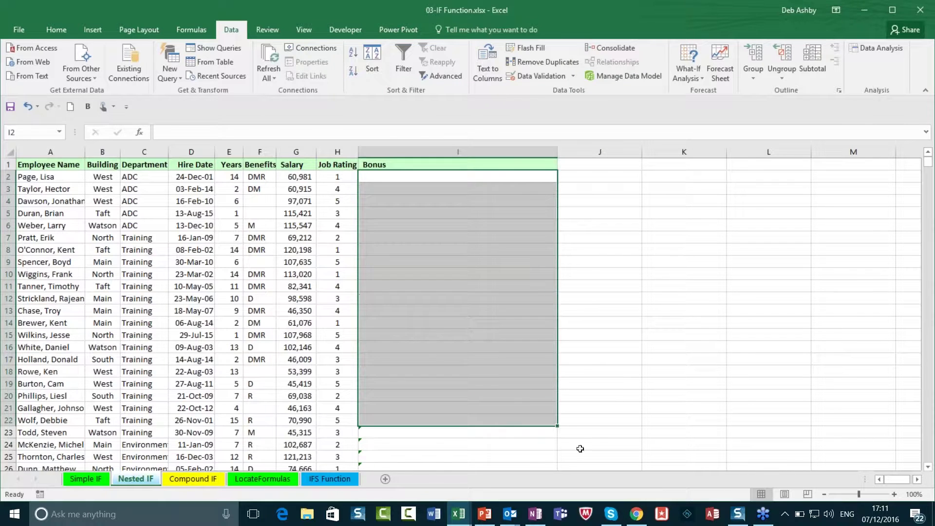
left_click(684, 395)
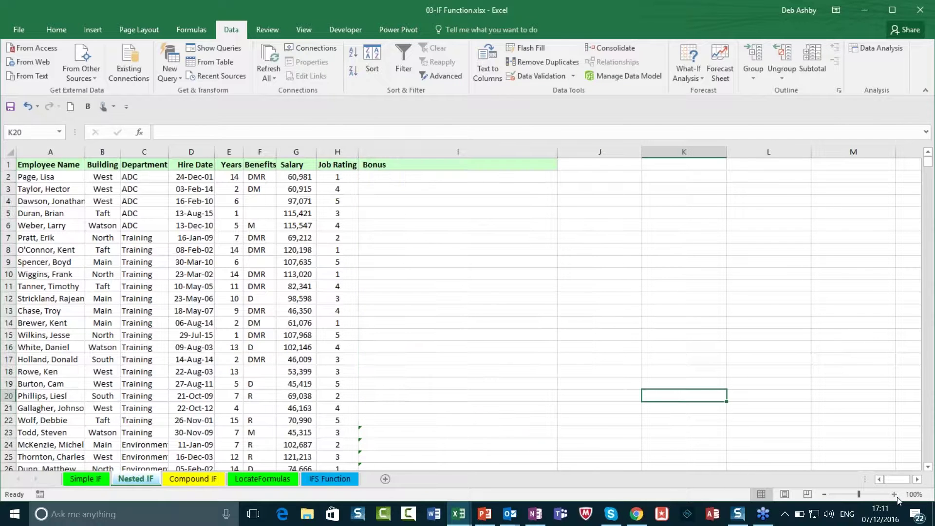
left_click(895, 495)
left_click(894, 494)
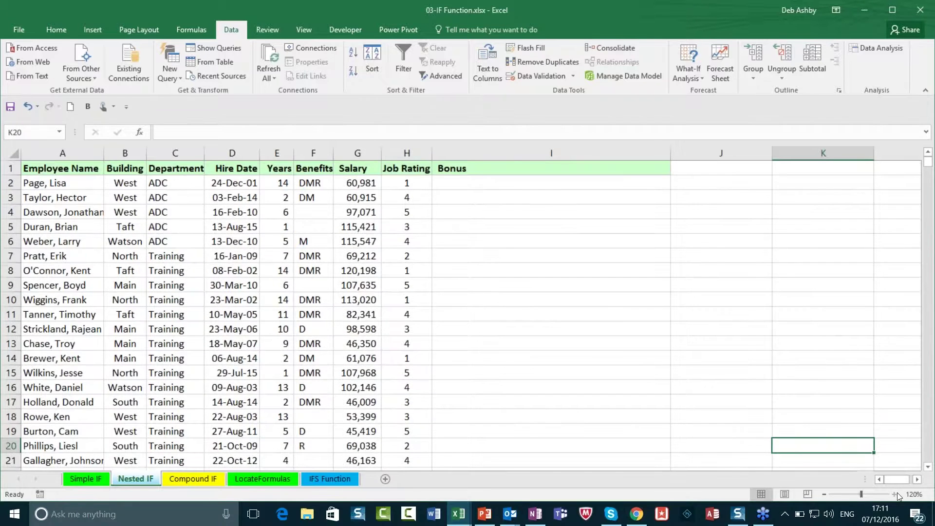
left_click(896, 493)
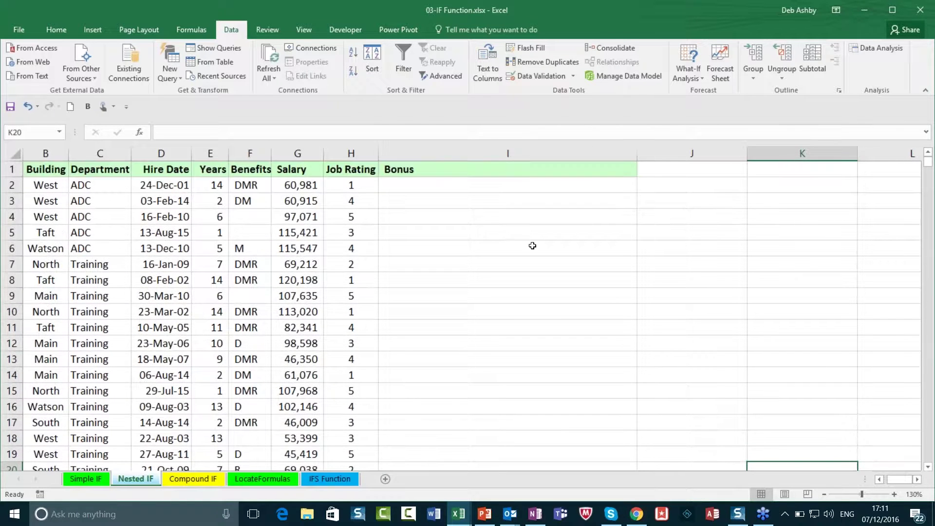
left_click(448, 185)
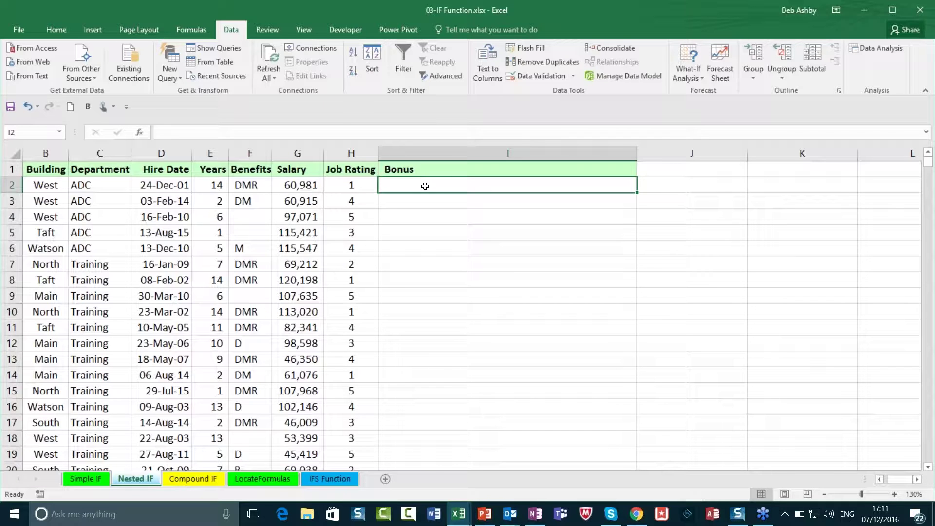
Step: Begin the nested formula in I2 with =IF(H2>=4,3000
type("=IF(")
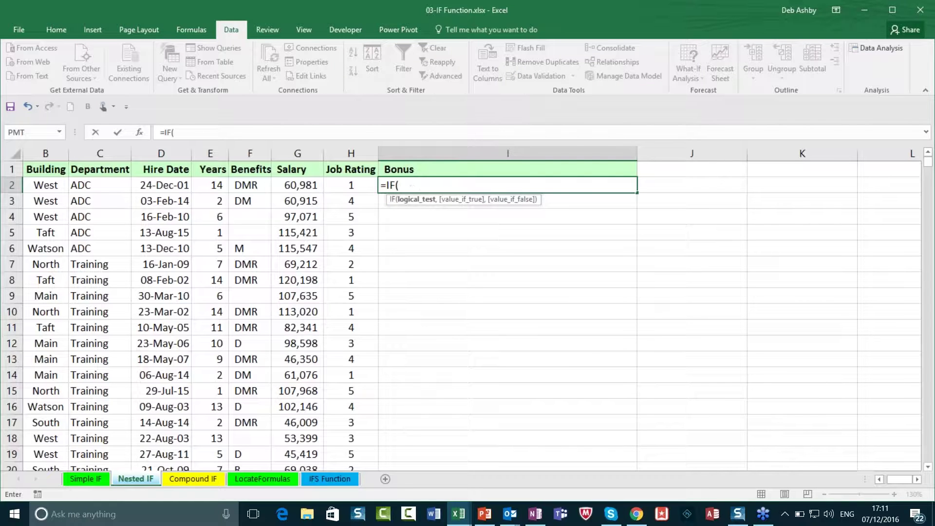
left_click(352, 185)
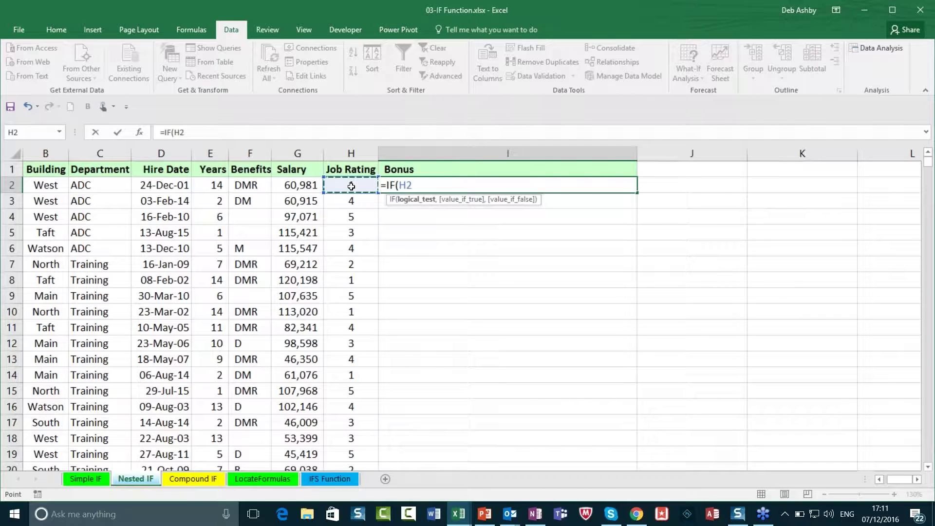
type(">=4")
type(",300")
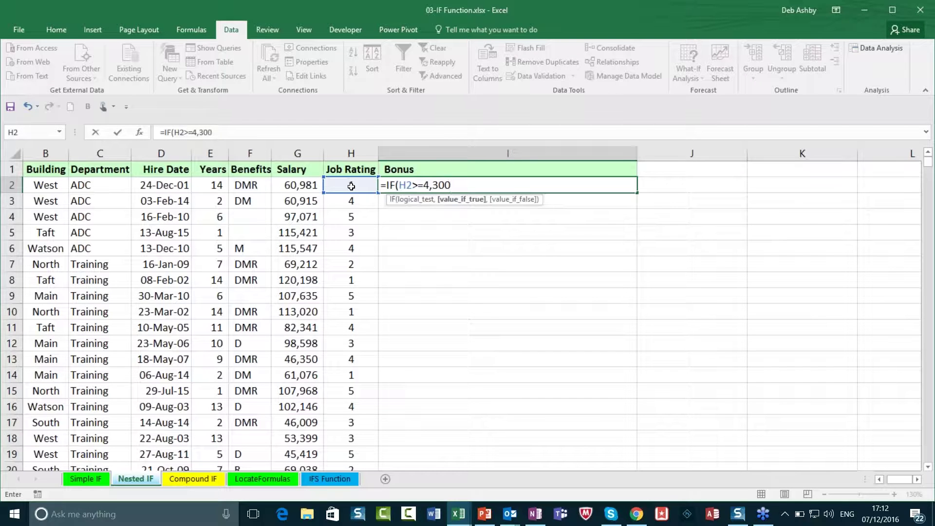
type("0")
Step: Extend I2's formula with ,IF(H2=3,1500,"" to give a 1500 bonus for rating 3
type(",")
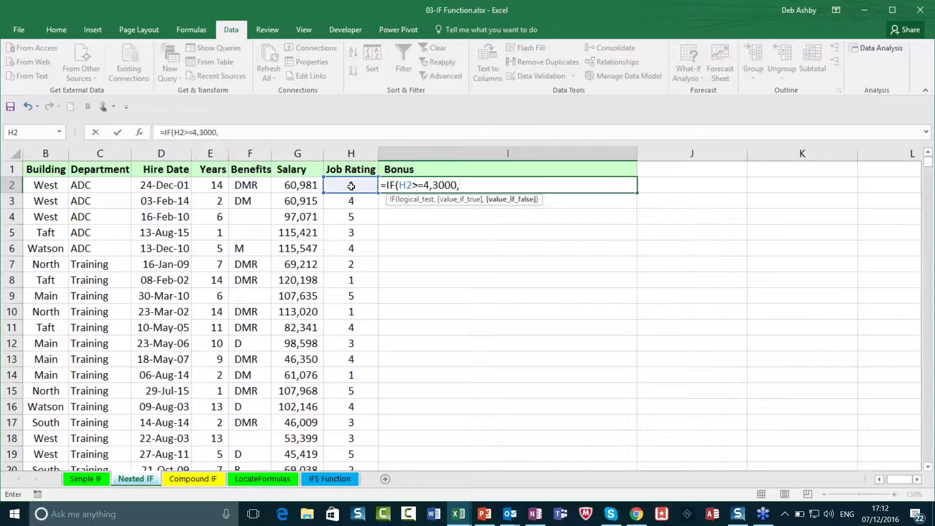
type("IF")
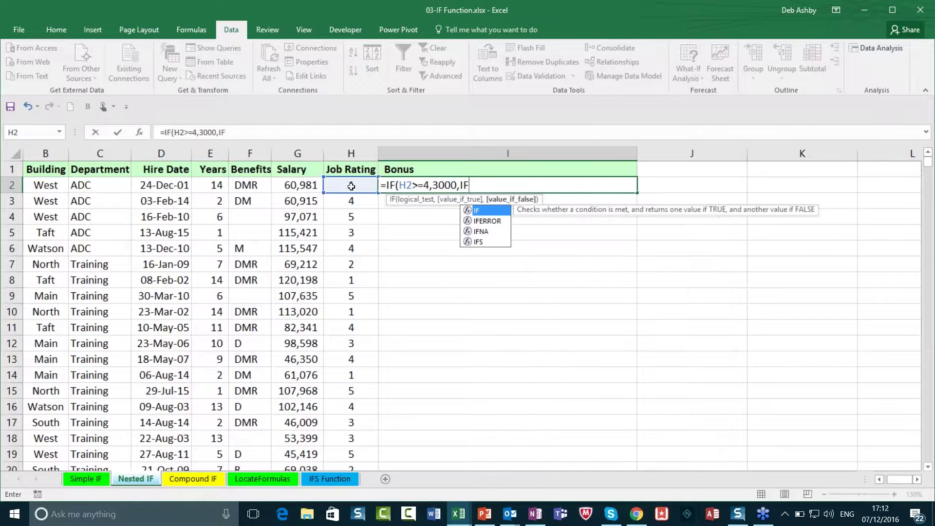
type("(")
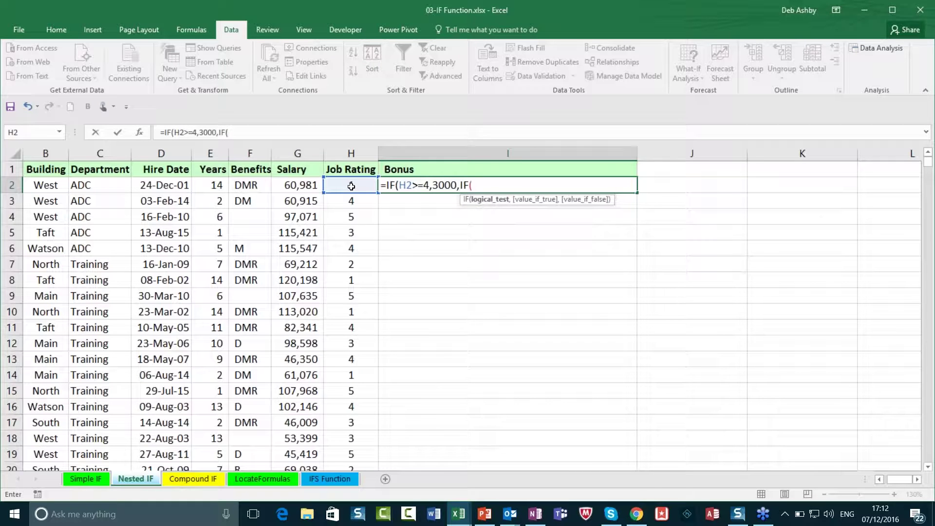
left_click(348, 186)
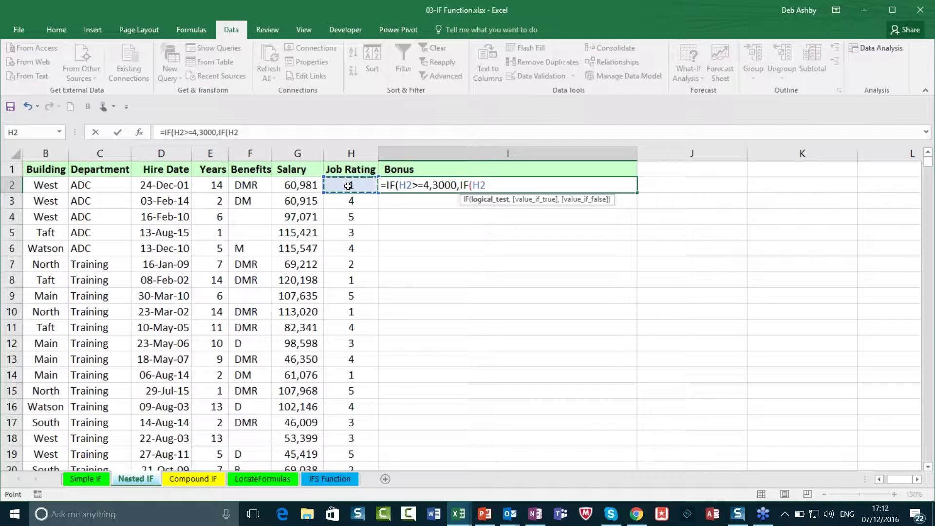
type("=3,100")
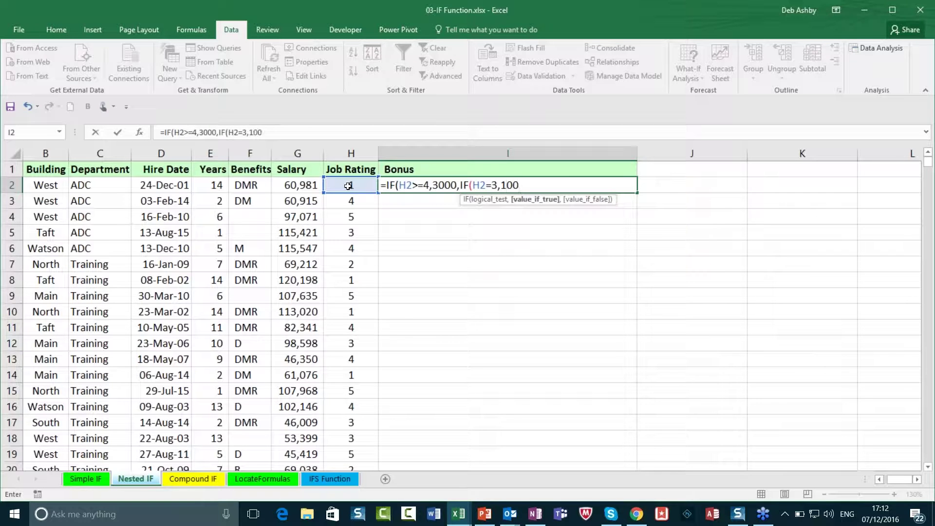
key("BackSpace")
key("BackSpace")
key("BackSpace")
type("1500,")
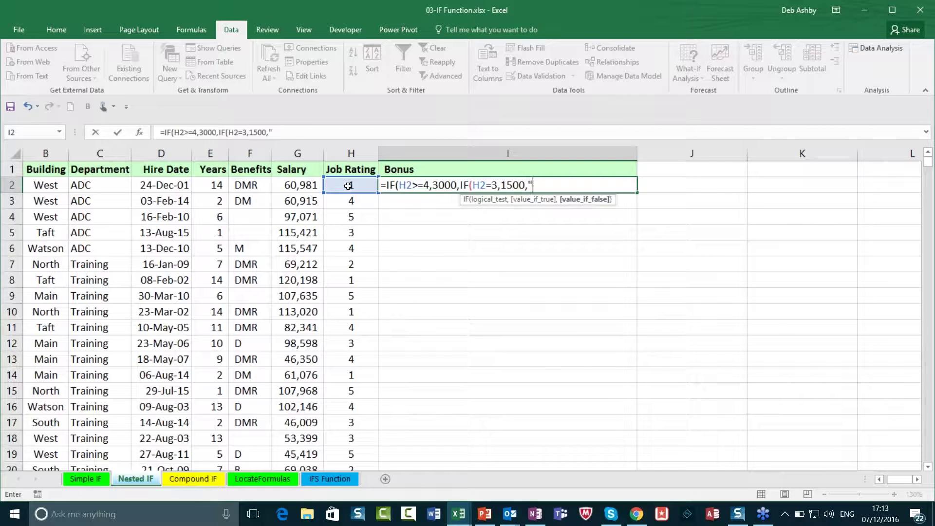
type("\"")
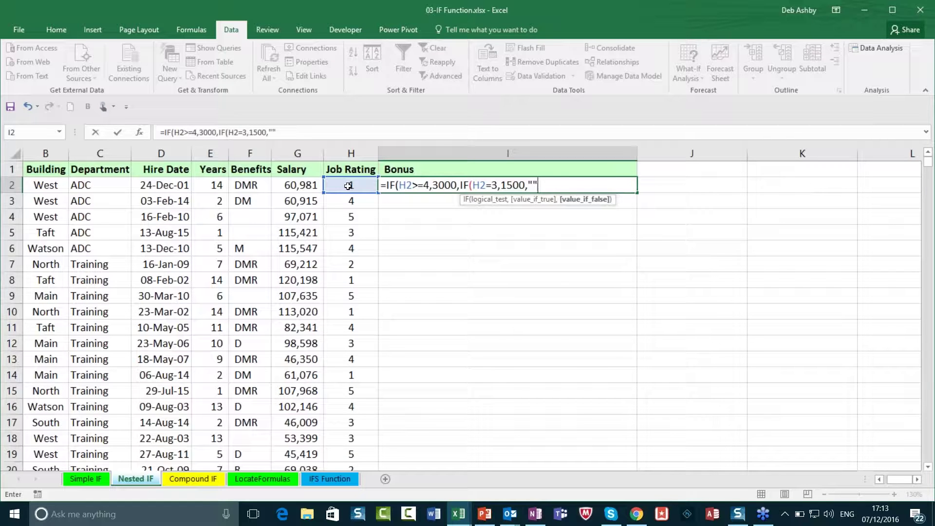
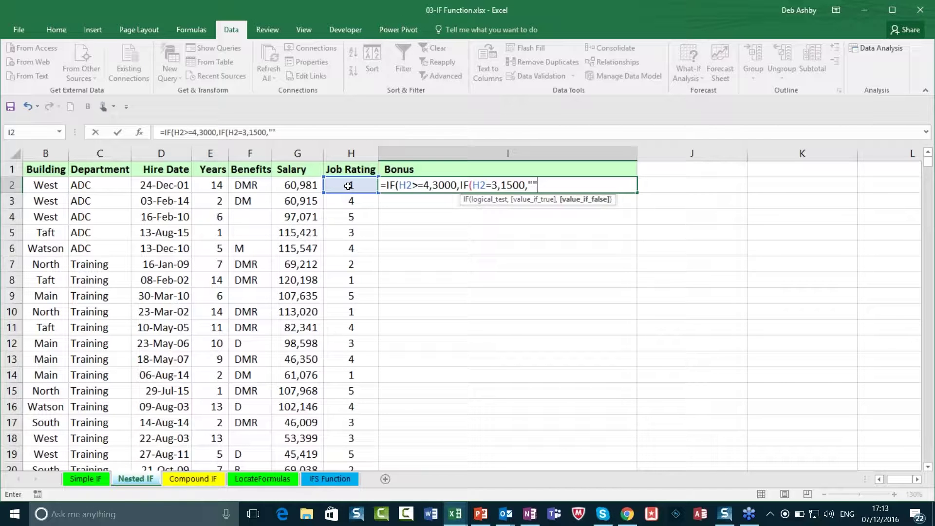
Step: Close the nested IF in I2 with '))', enter it, and fill it down column I
type("))")
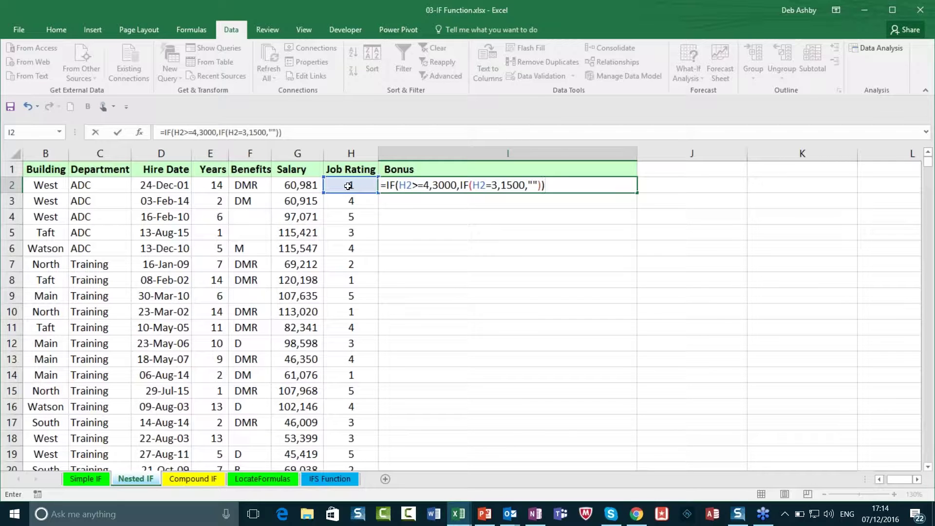
key("Return")
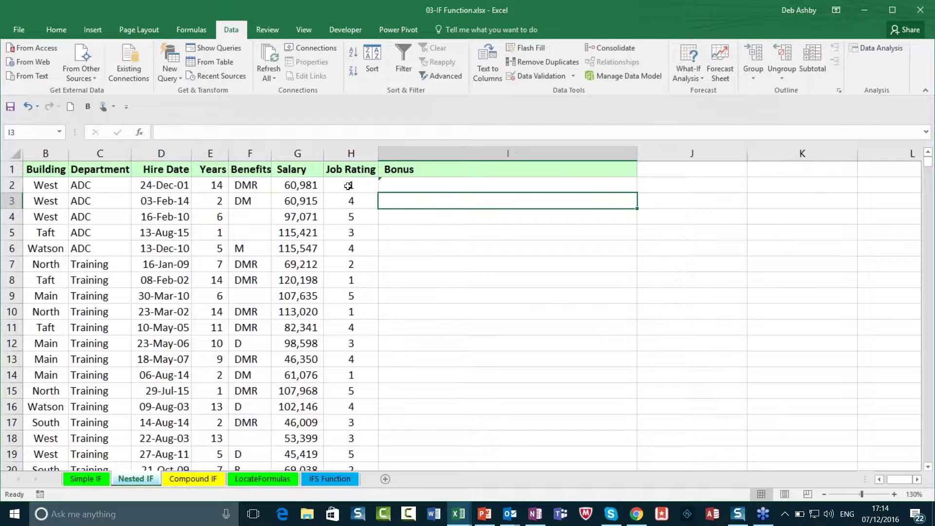
left_click(478, 188)
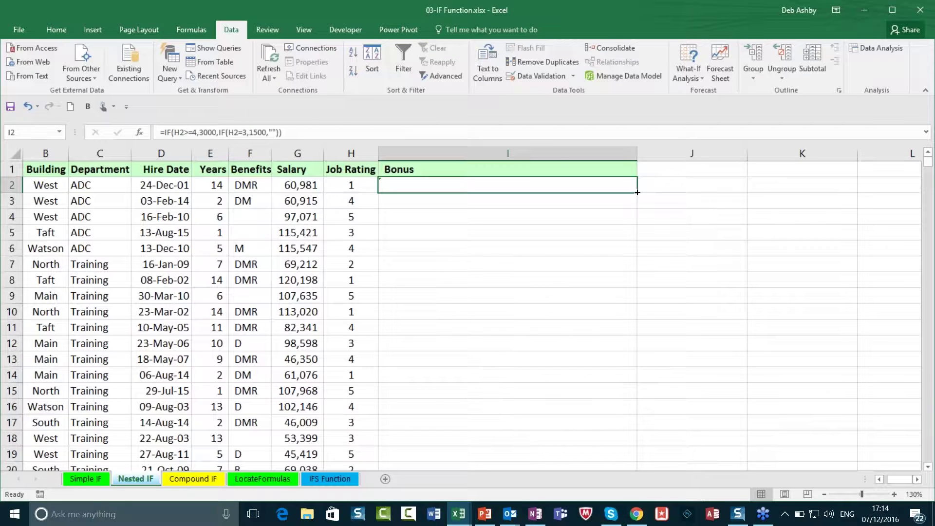
double_click(637, 192)
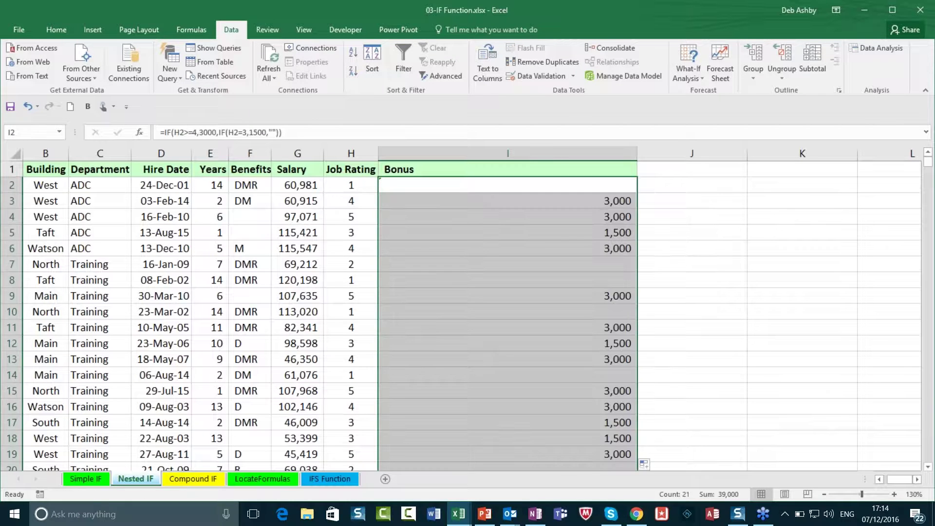
Step: Compare the Bonus results with the job ratings in rows 3 to 8, then return to I2
left_click(606, 204)
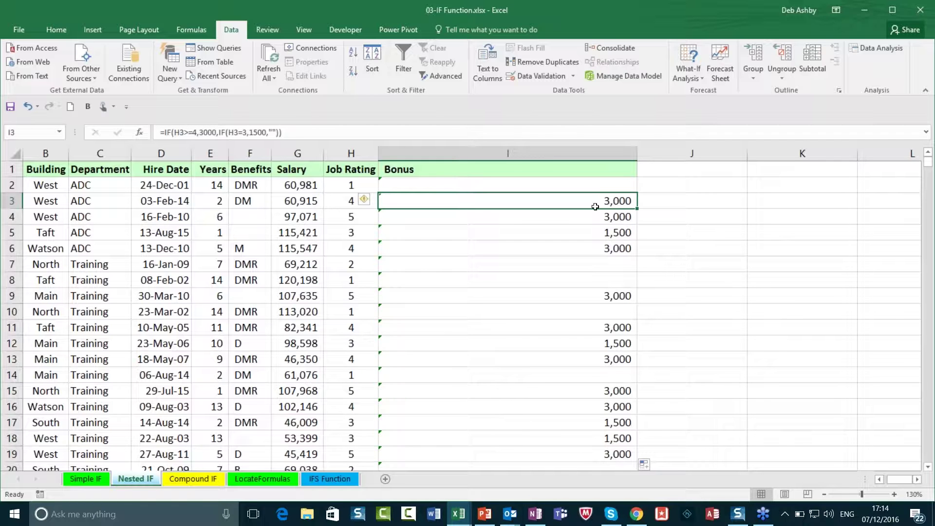
left_click(337, 202)
left_click(340, 216)
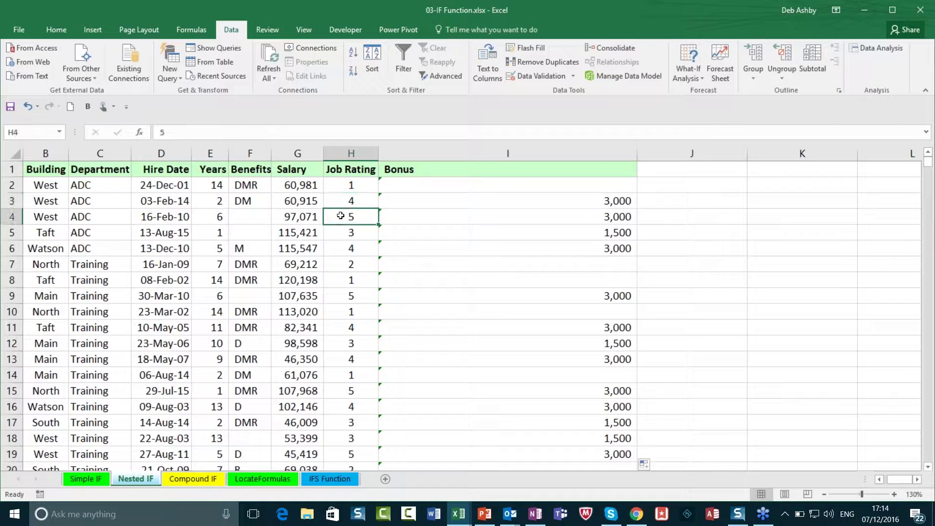
left_click(567, 234)
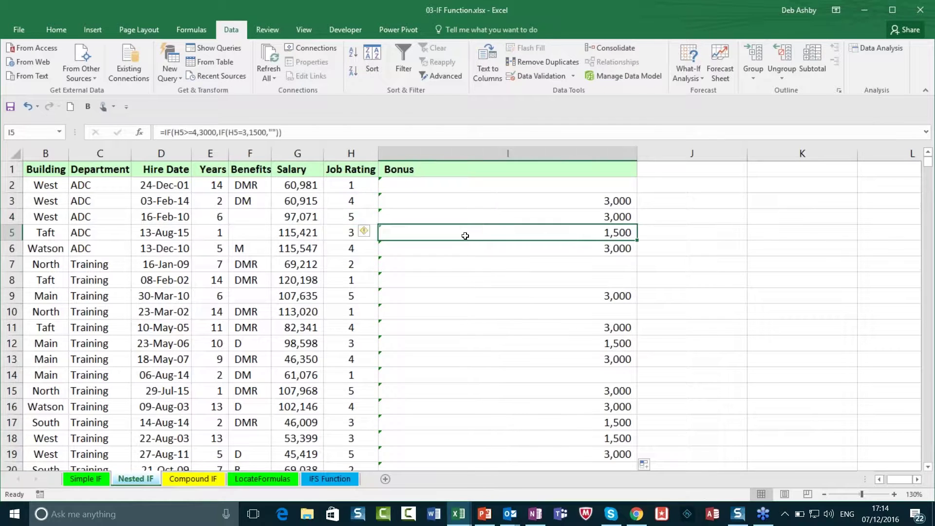
left_click(341, 234)
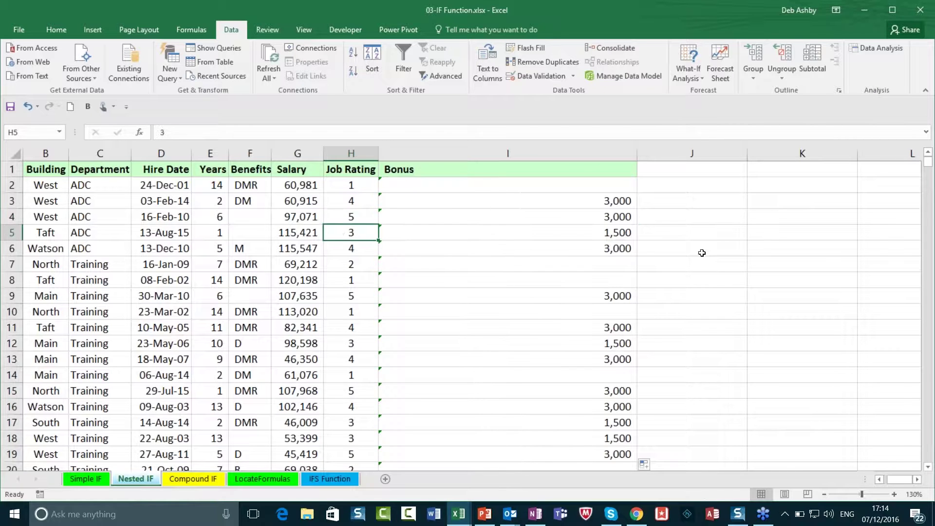
left_click(611, 265)
left_click(545, 280)
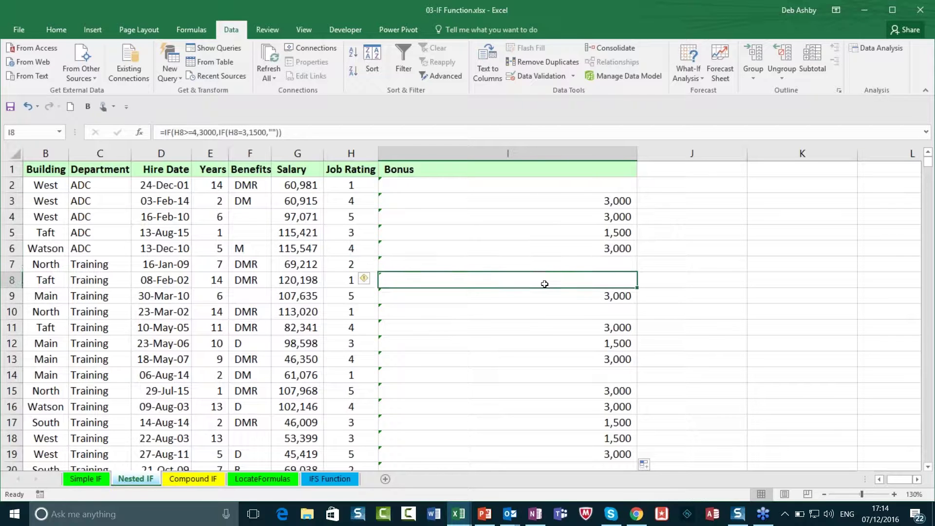
left_click(504, 187)
Step: Undo the fill-down and replace the empty quotes in I2's formula with 'No Bonus'
key("ctrl+z")
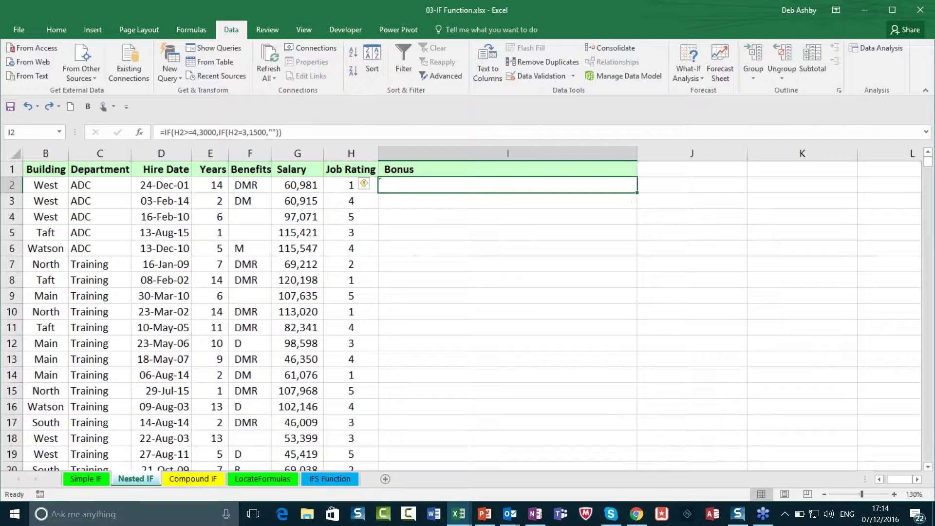
key("F2")
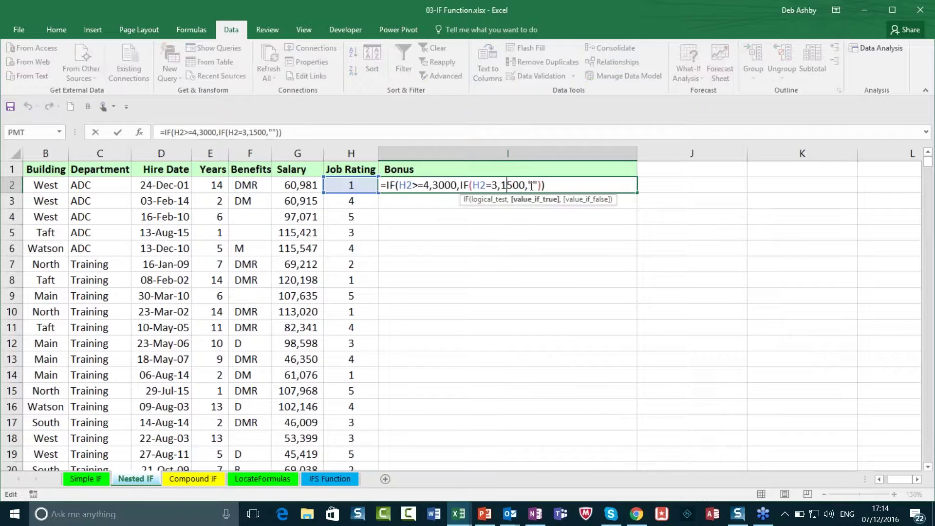
left_click(532, 185)
type("p")
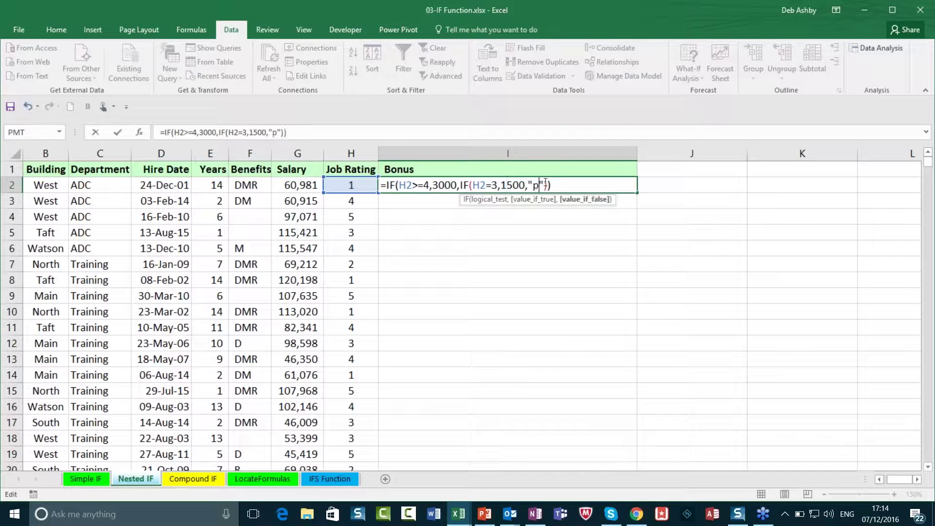
key("BackSpace")
type("No Bonus")
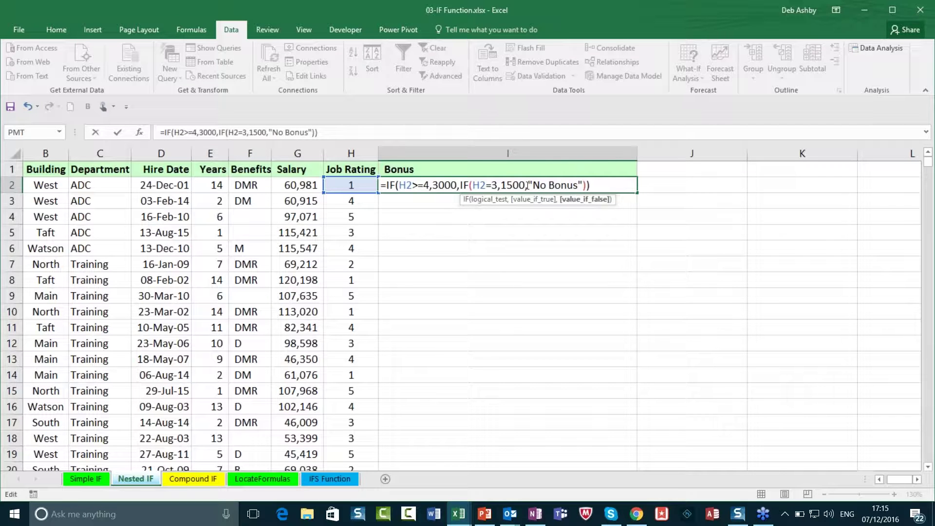
Step: Insert a third IF(H2=2,99, before 'No Bonus' and try to enter the formula
left_click(528, 185)
type("IF")
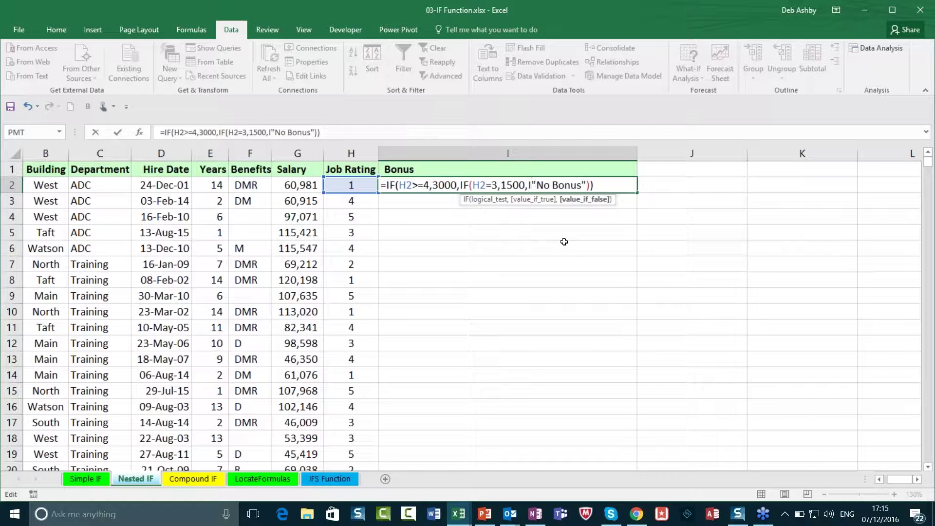
type("(")
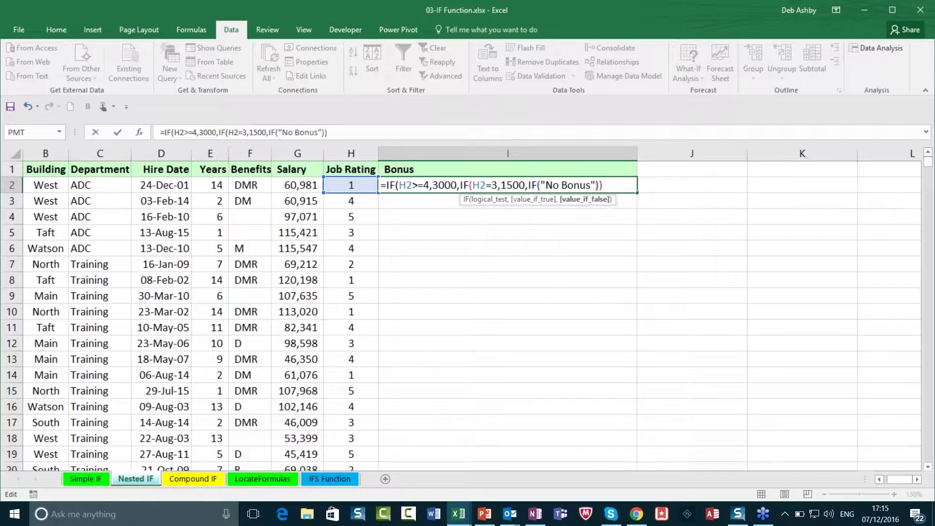
left_click(351, 184)
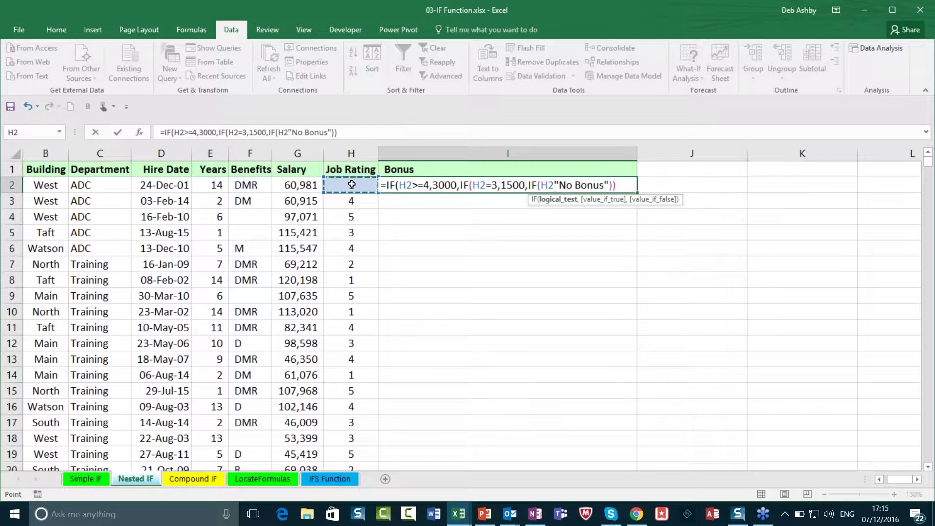
type("=2")
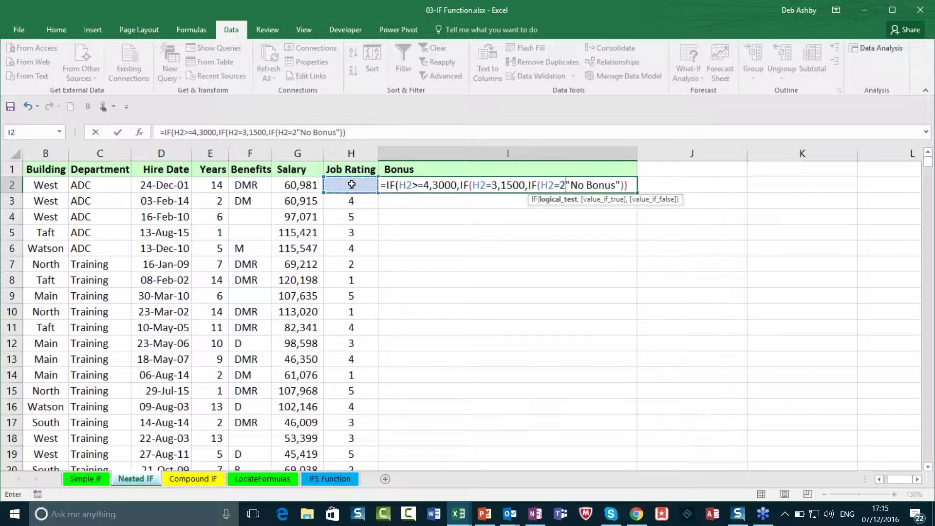
type(",")
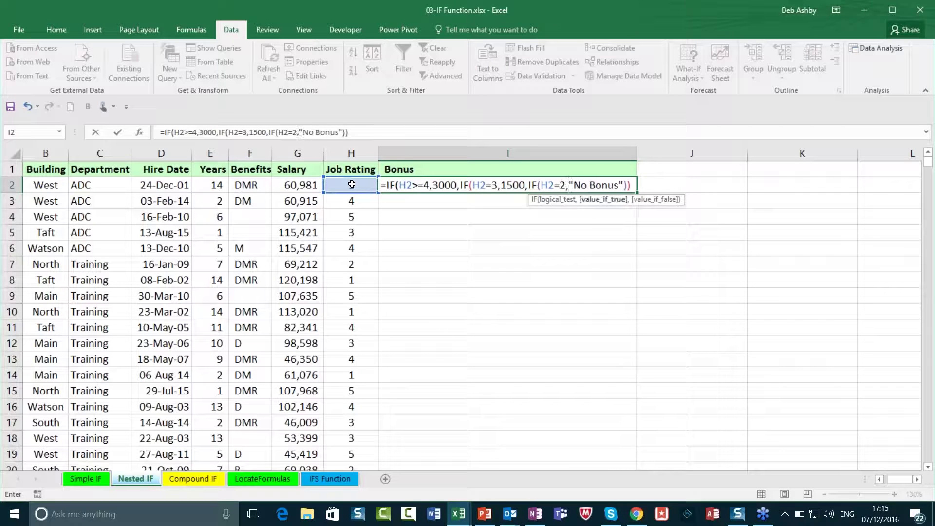
type("99")
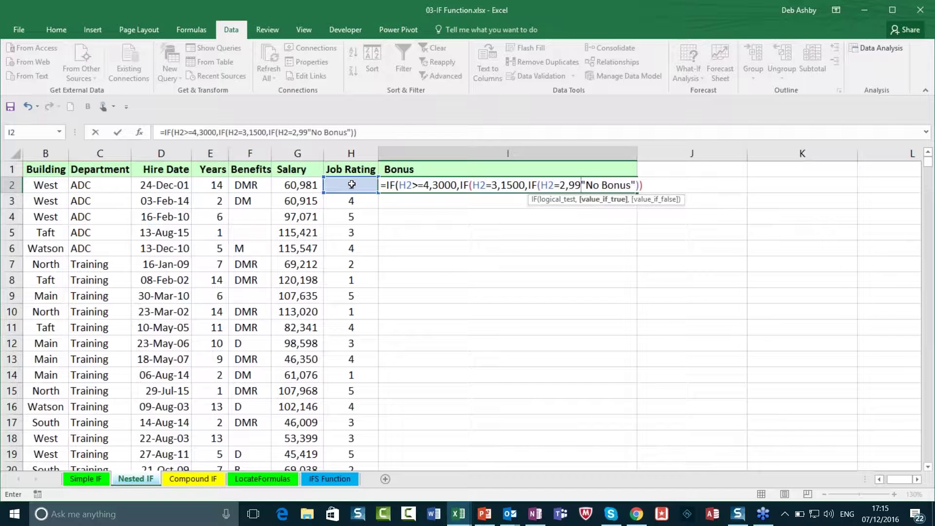
type(",")
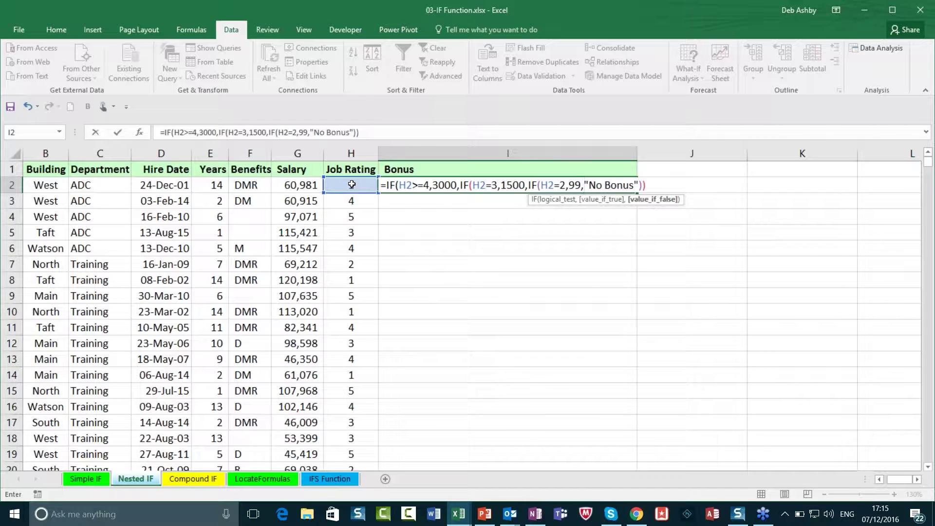
key("Return")
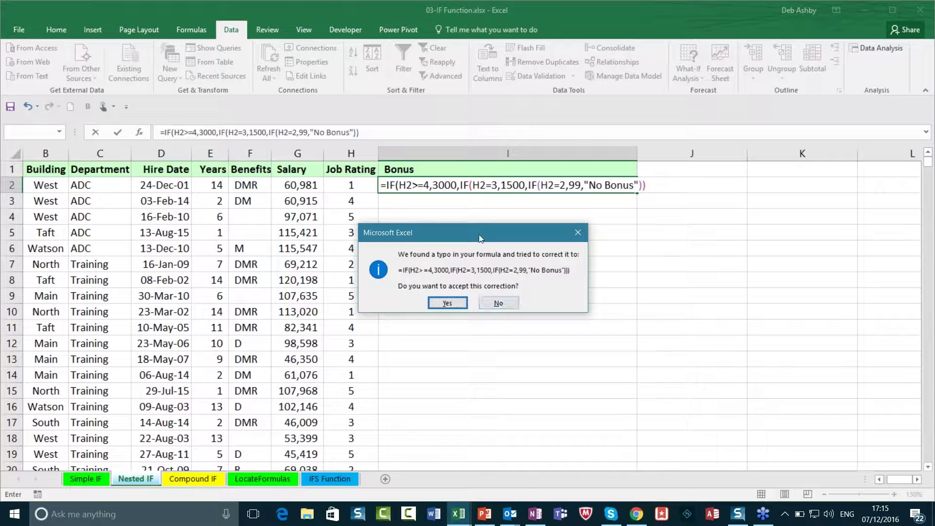
Step: Decline the suggested correction, add the missing closing parenthesis, and enter the formula so I2 shows No Bonus
left_click_drag(463, 229, 443, 221)
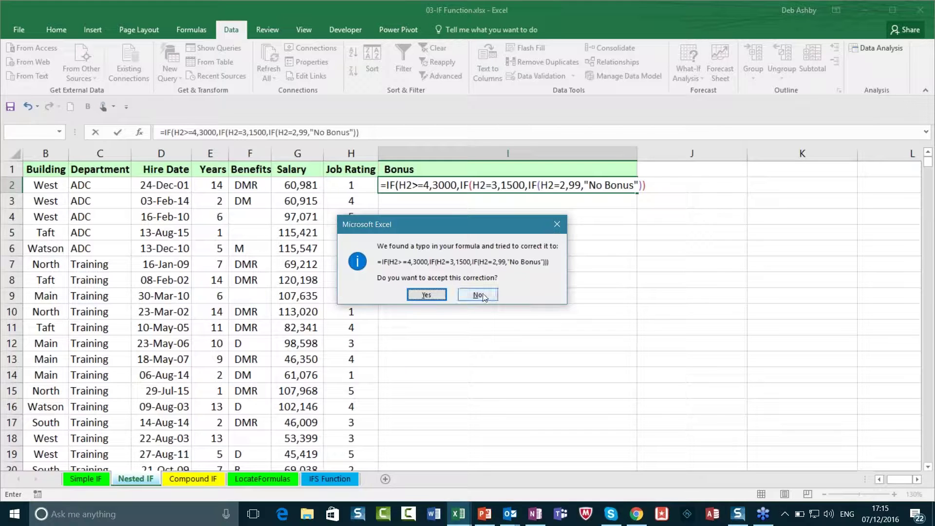
left_click(556, 224)
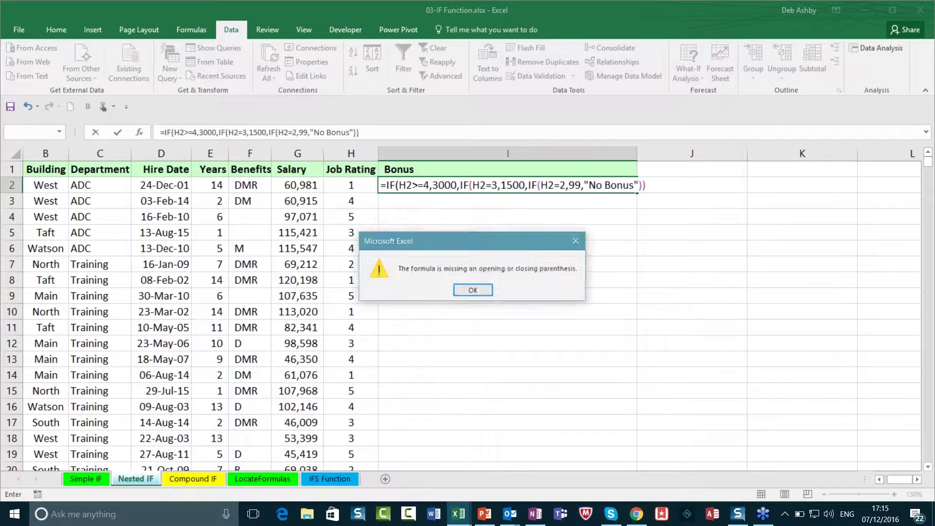
left_click(477, 290)
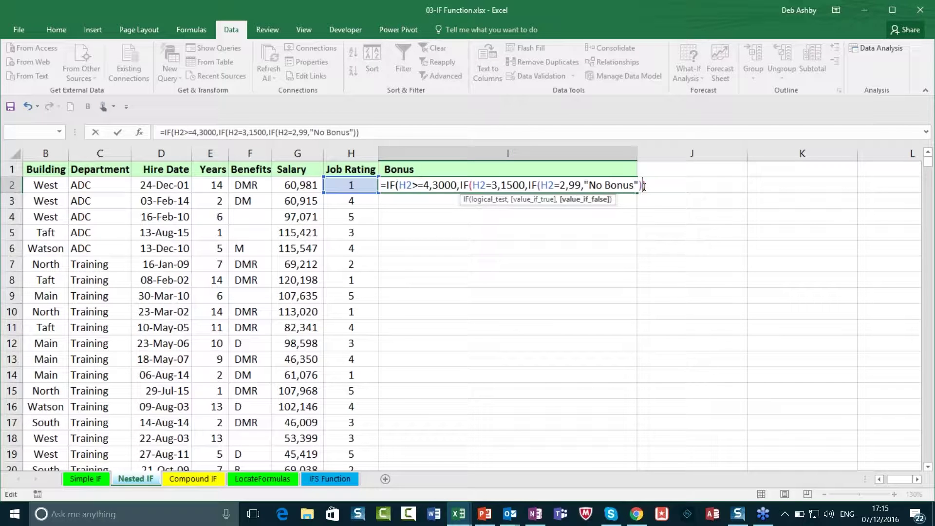
type(")")
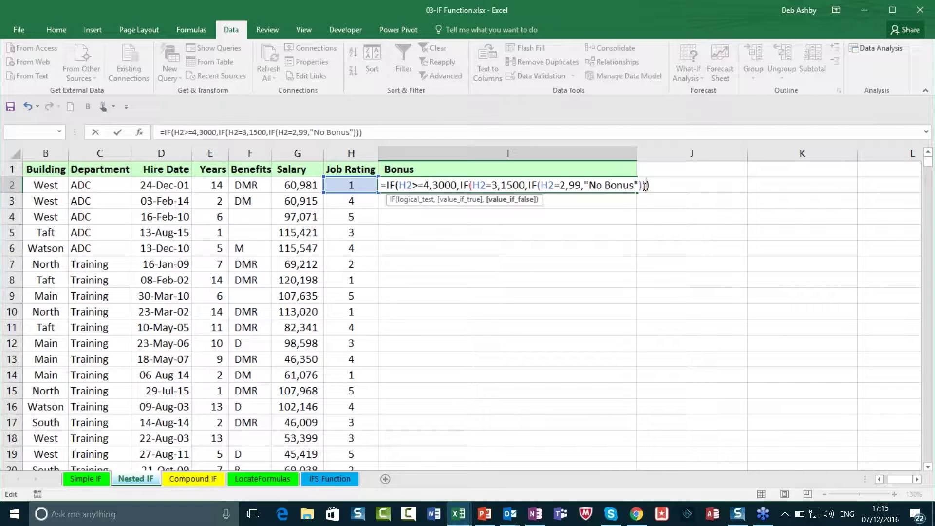
key("Return")
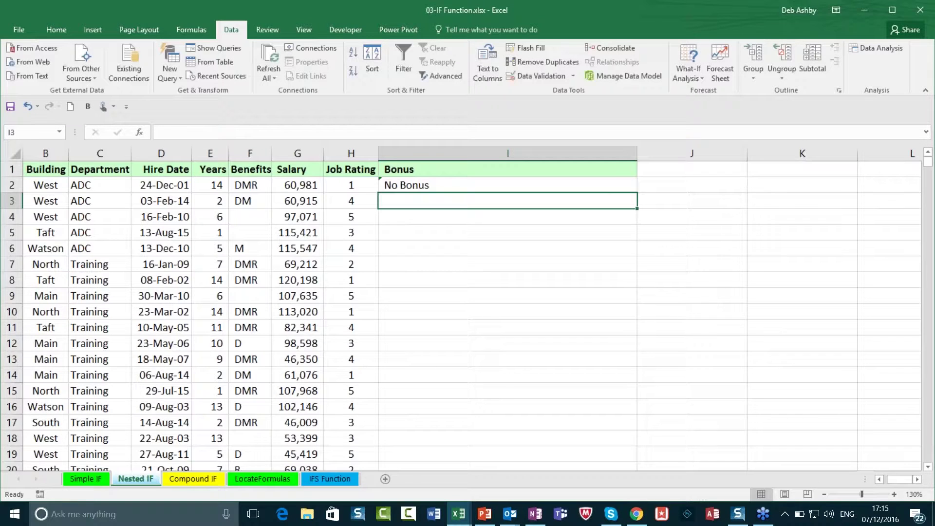
Step: Fill the three-level IF down column I and verify row 7 returns 99 for rating 2
left_click(616, 185)
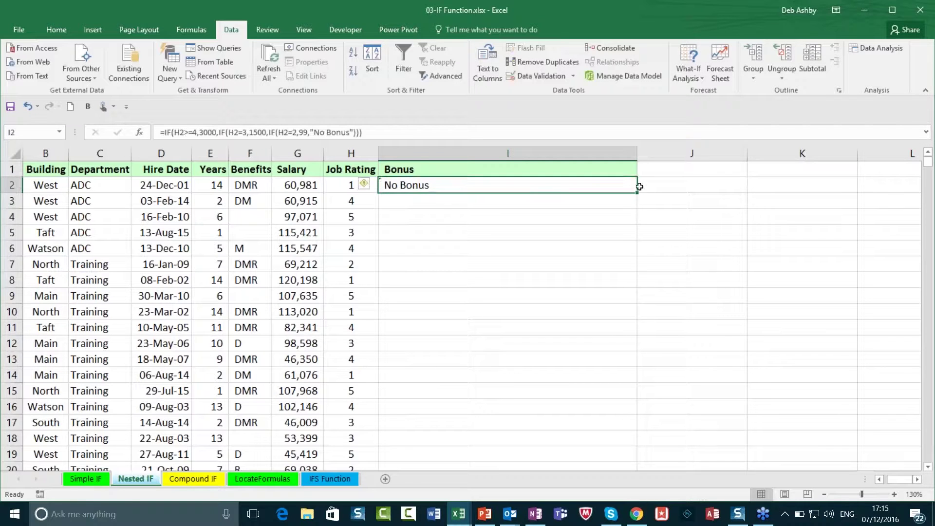
double_click(636, 192)
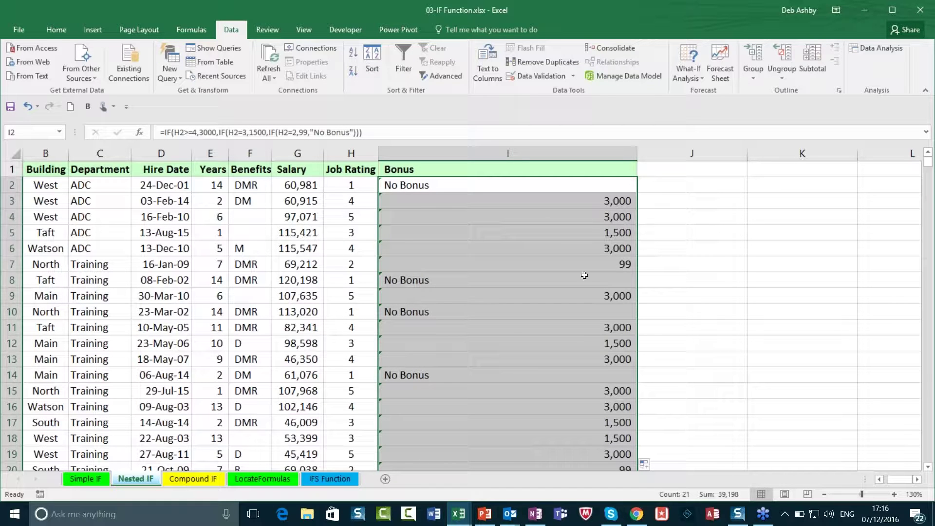
left_click(616, 267)
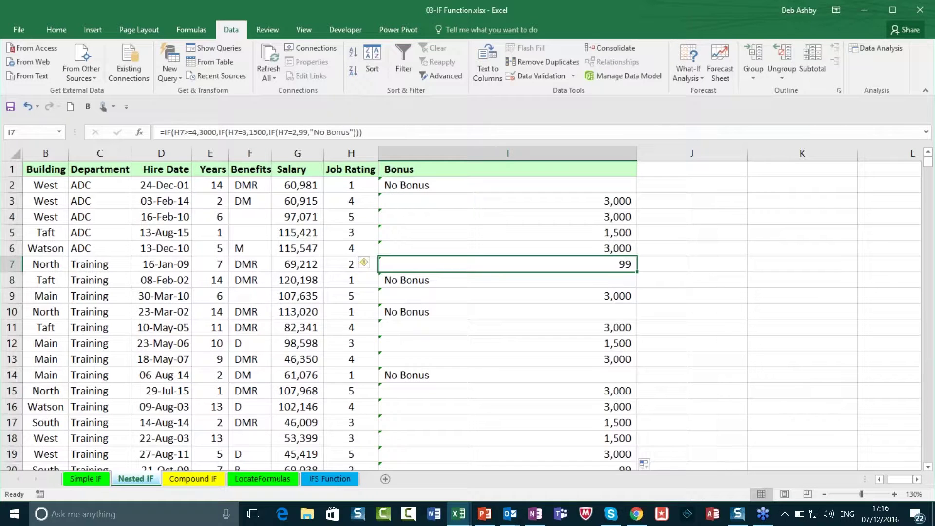
left_click(347, 267)
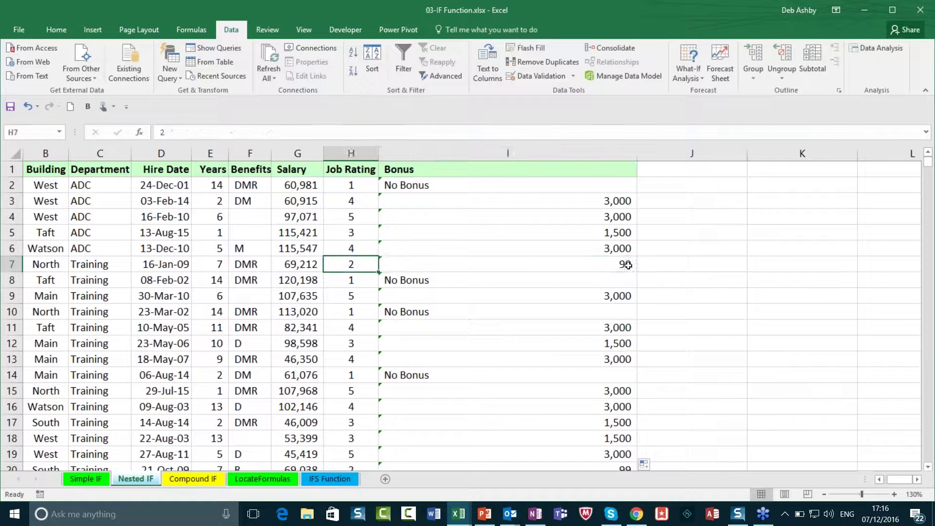
scroll(628, 265, "down", 2)
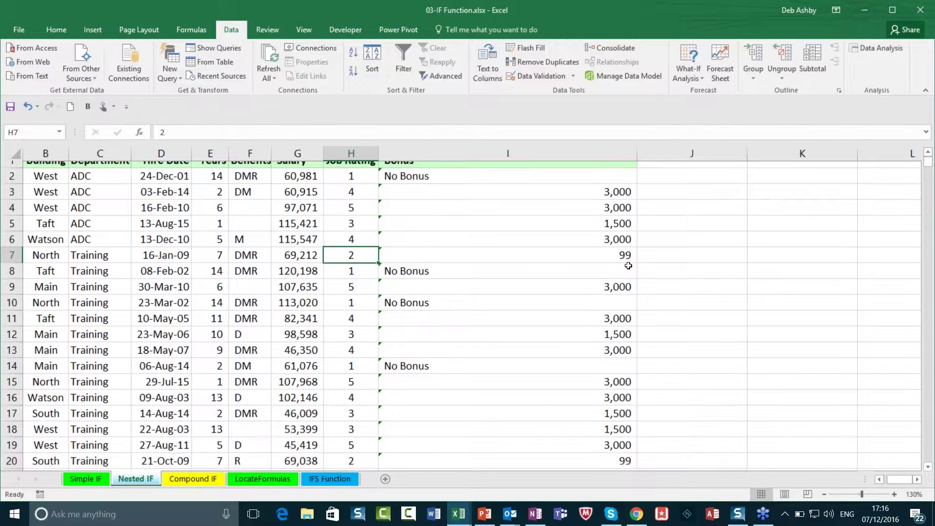
scroll(462, 287, "up", 1)
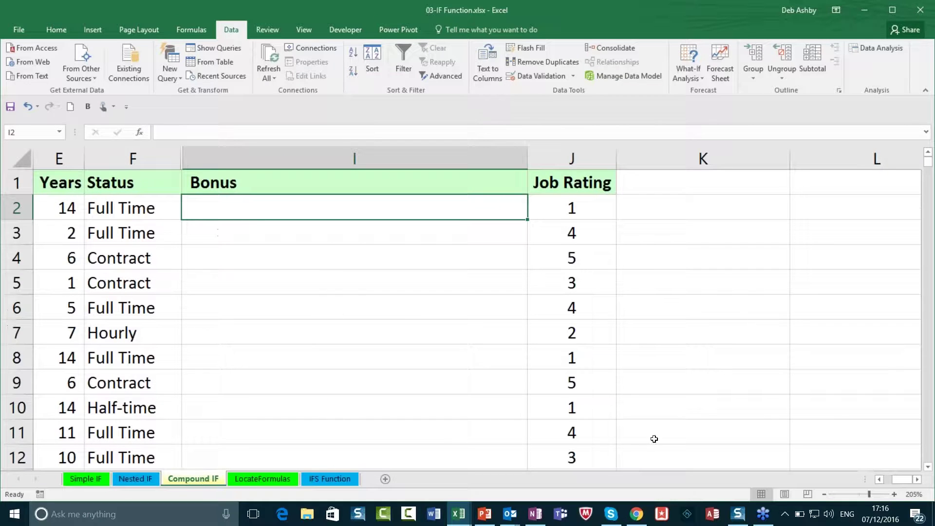
left_click(824, 494)
left_click(824, 494)
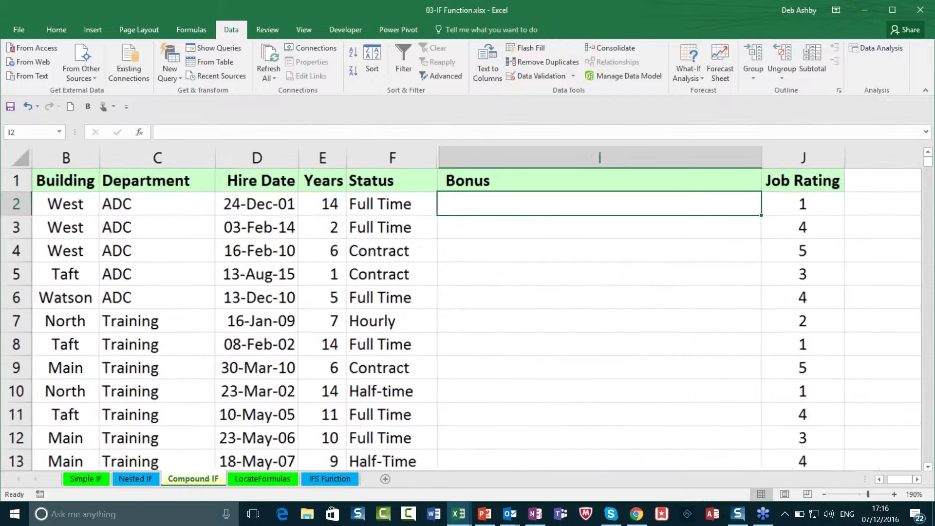
left_click(824, 494)
left_click(824, 494)
left_click(824, 494)
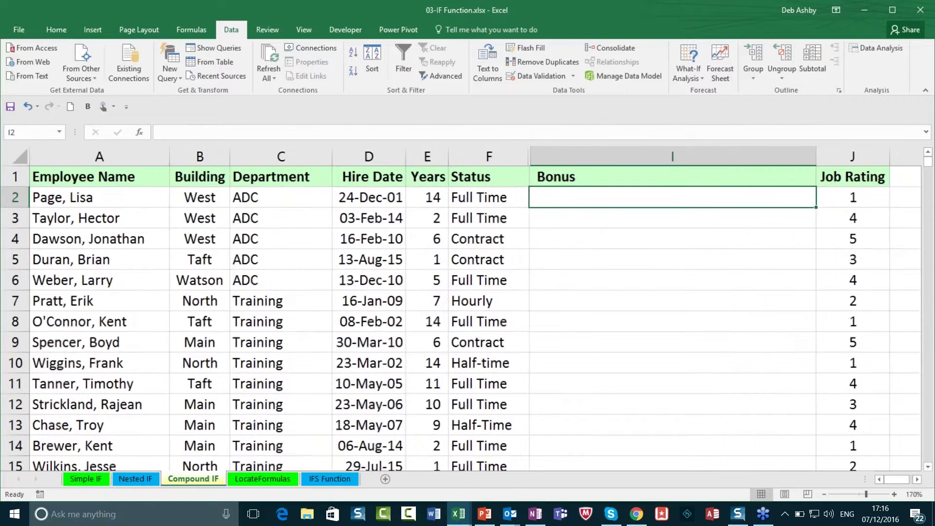
left_click(824, 495)
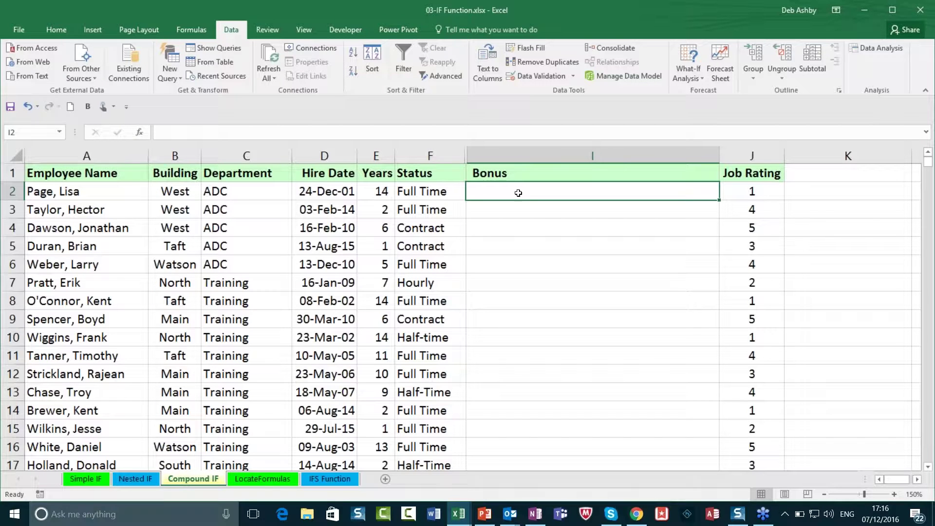
left_click(445, 194)
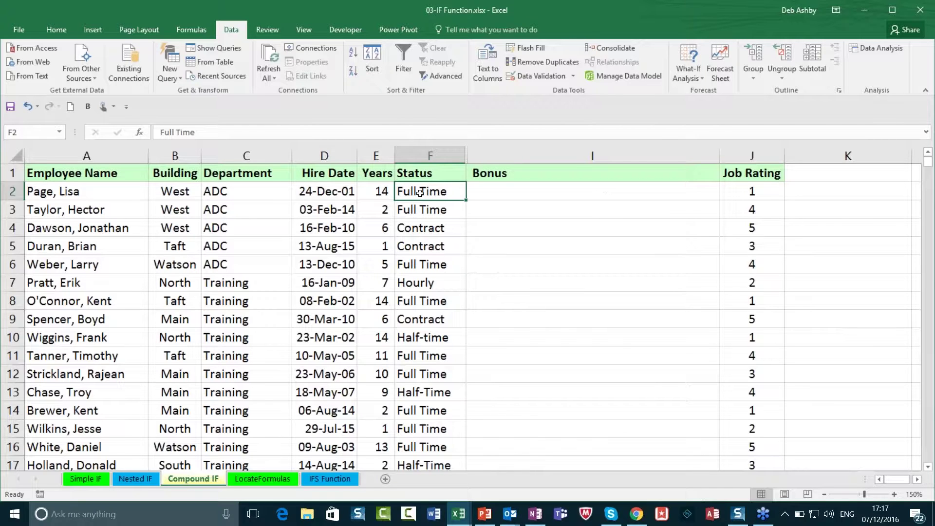
left_click(757, 191)
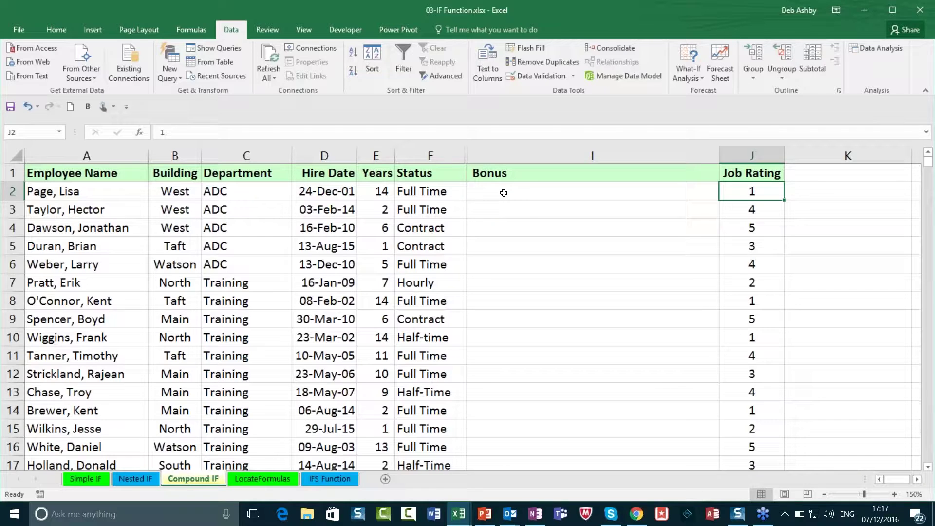
left_click(512, 197)
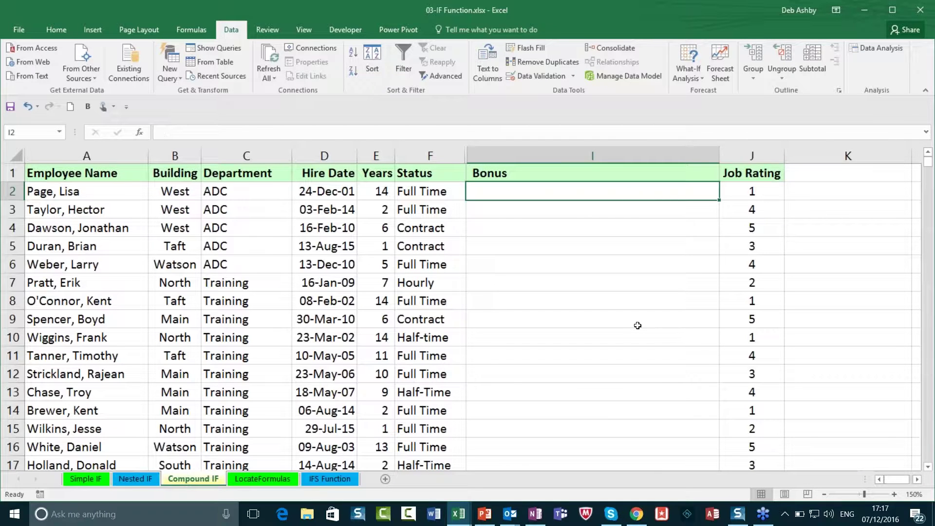
Step: Enter =IF(AND(F2="Full Time",J2>=3),3000,"No Bonus") in I2
type("=")
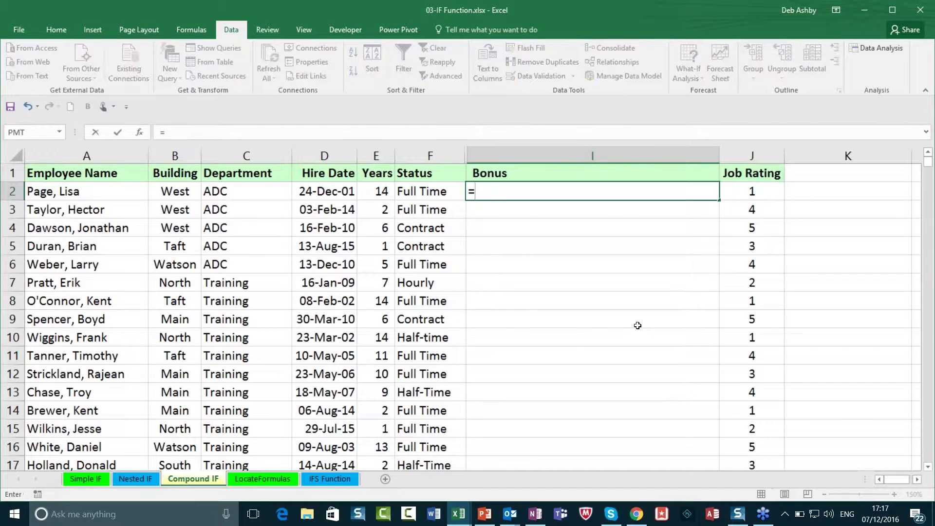
type("IF")
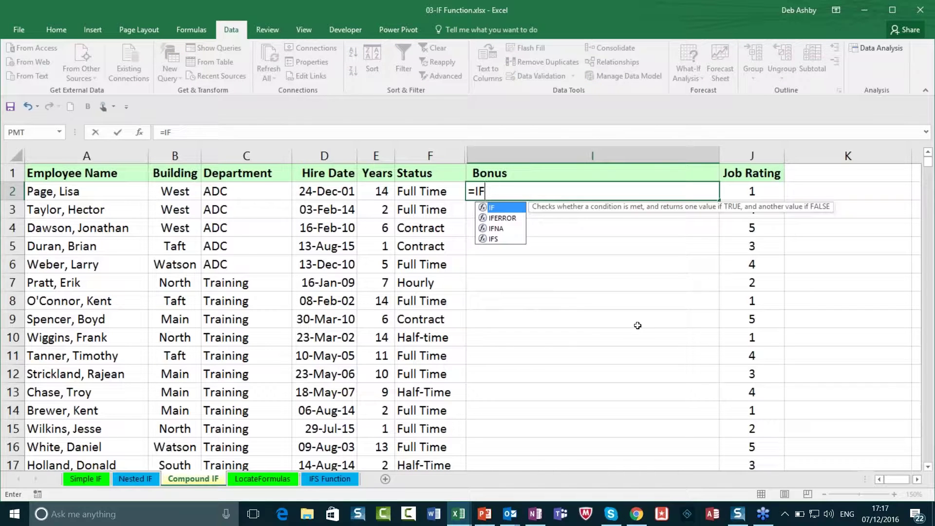
type("(")
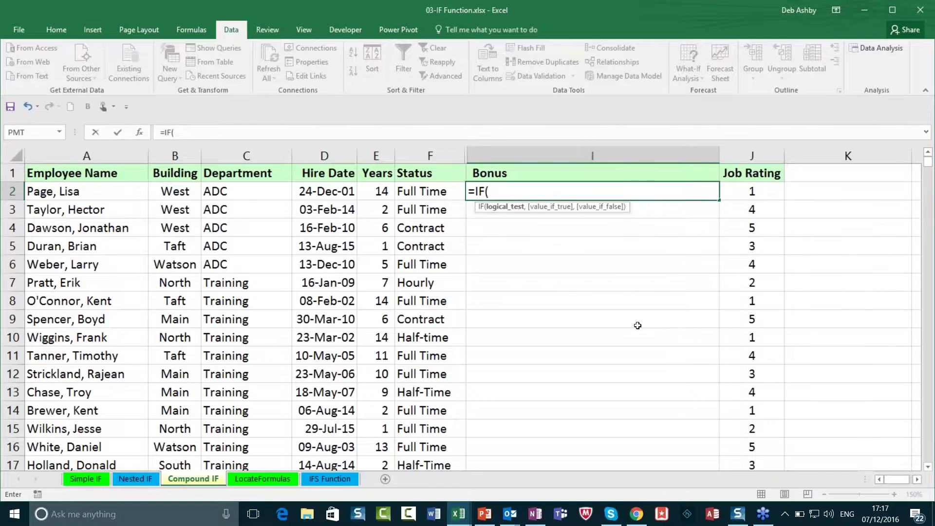
type("AND")
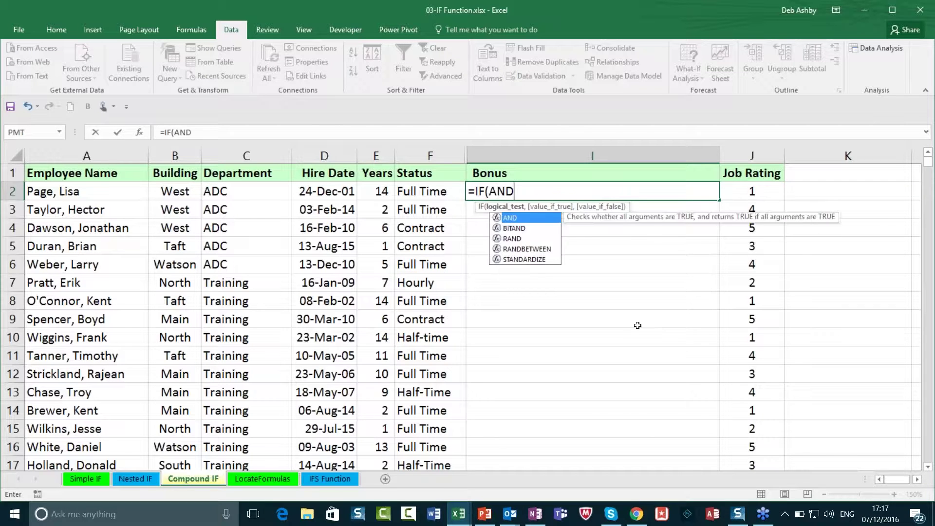
type("(")
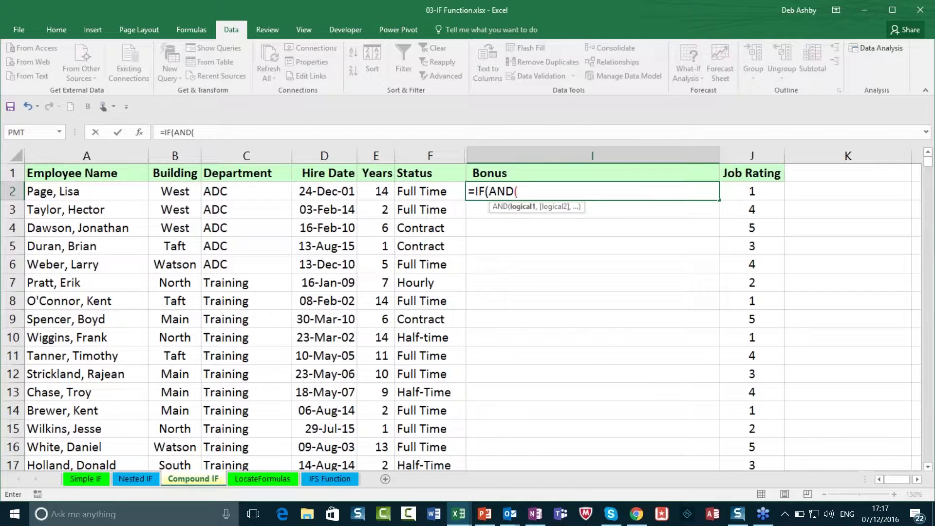
left_click(422, 192)
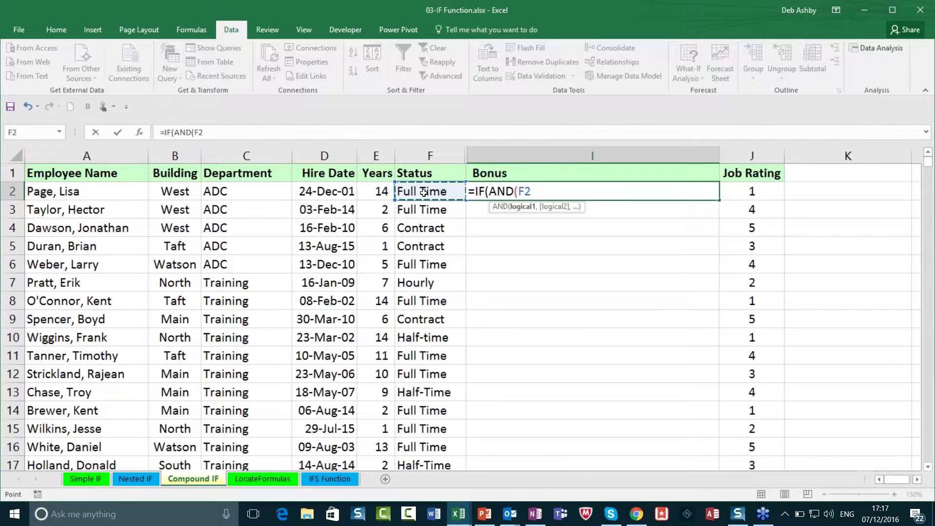
type("=\"Full Time")
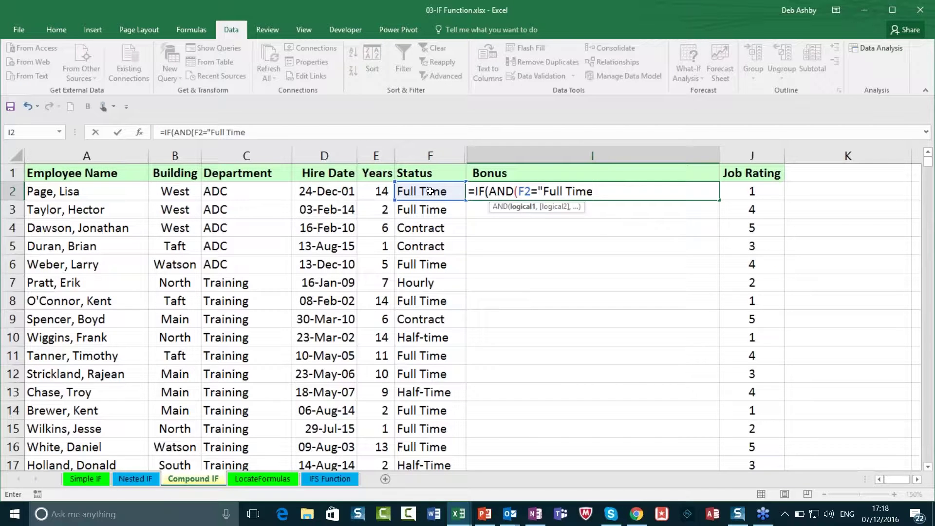
type("\",")
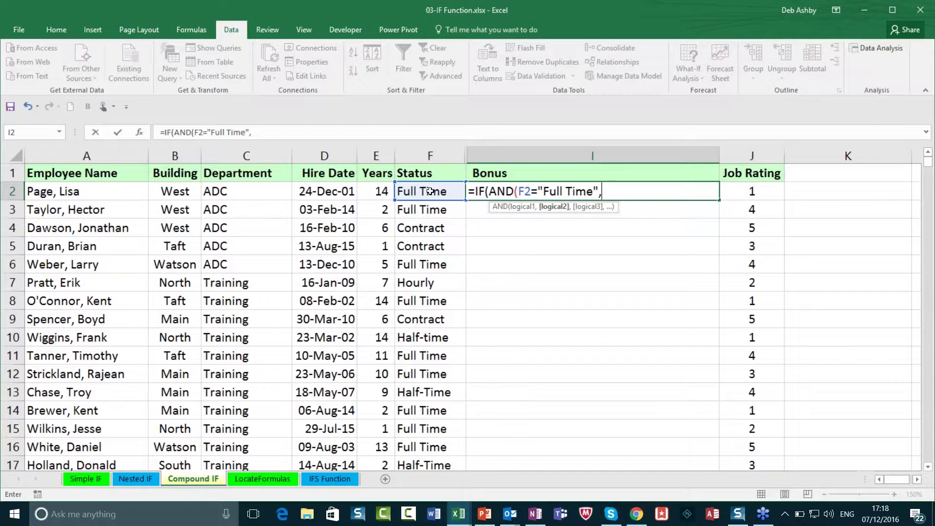
left_click(759, 195)
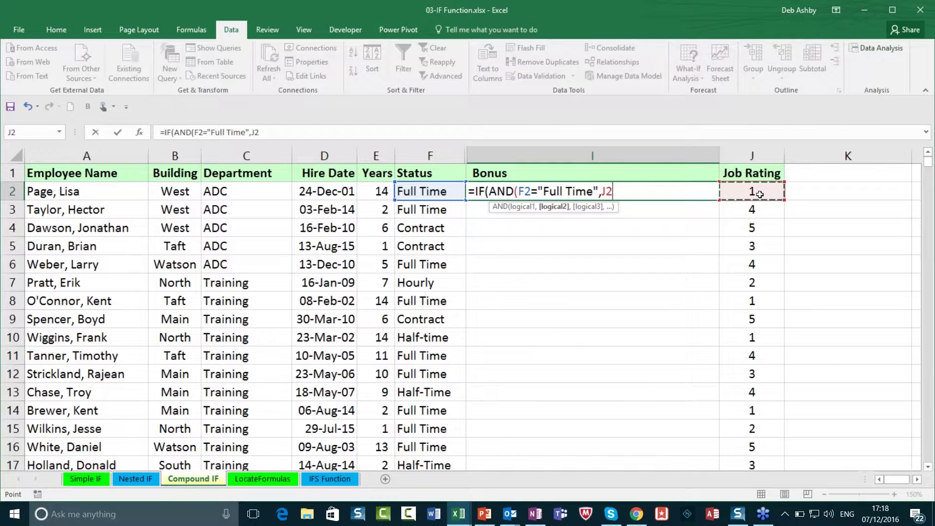
type(">=3")
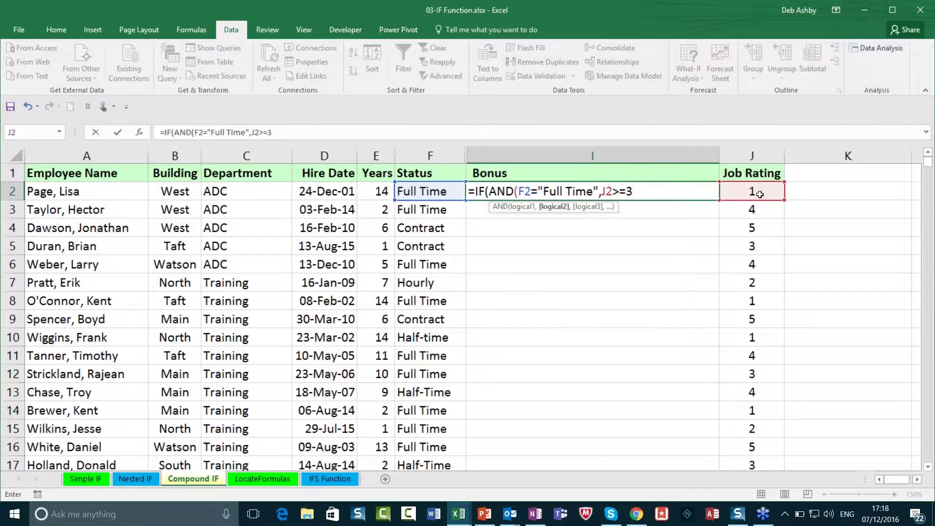
type(")")
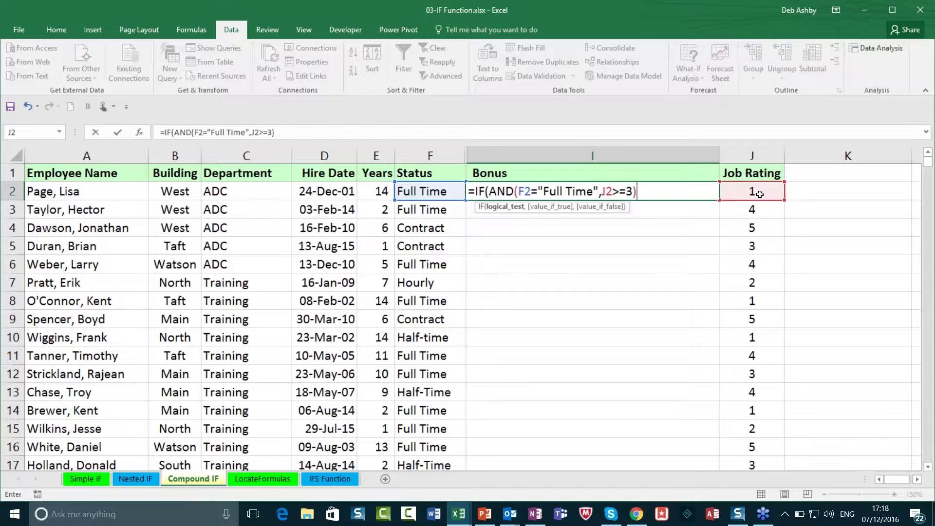
type(",300")
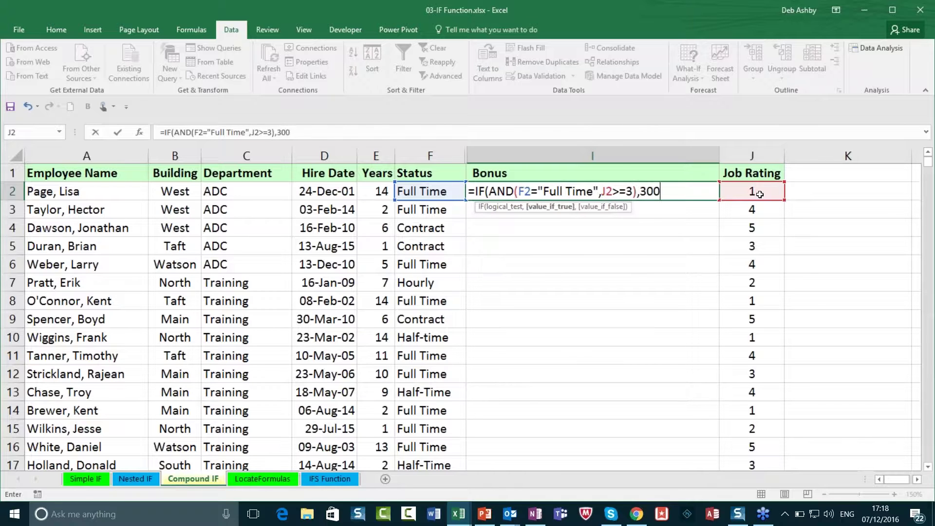
type("0,")
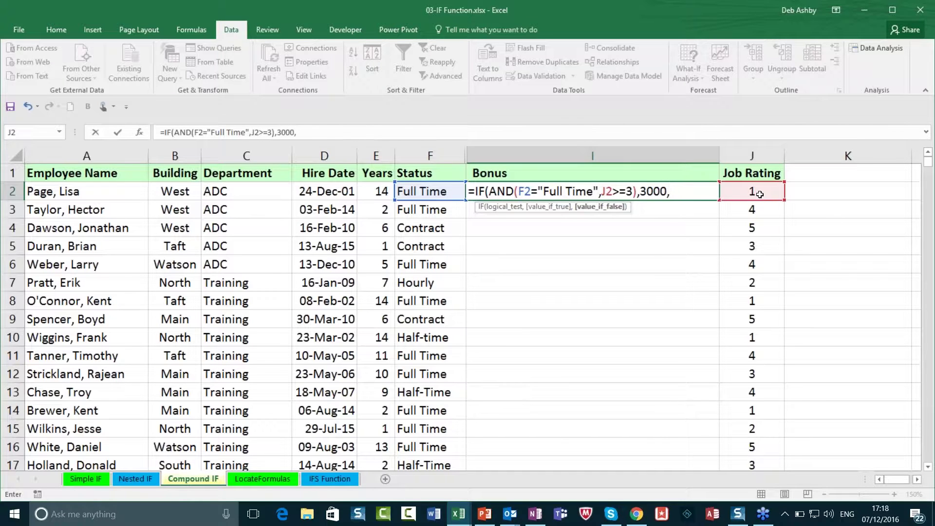
type("\"No Bonus\"")
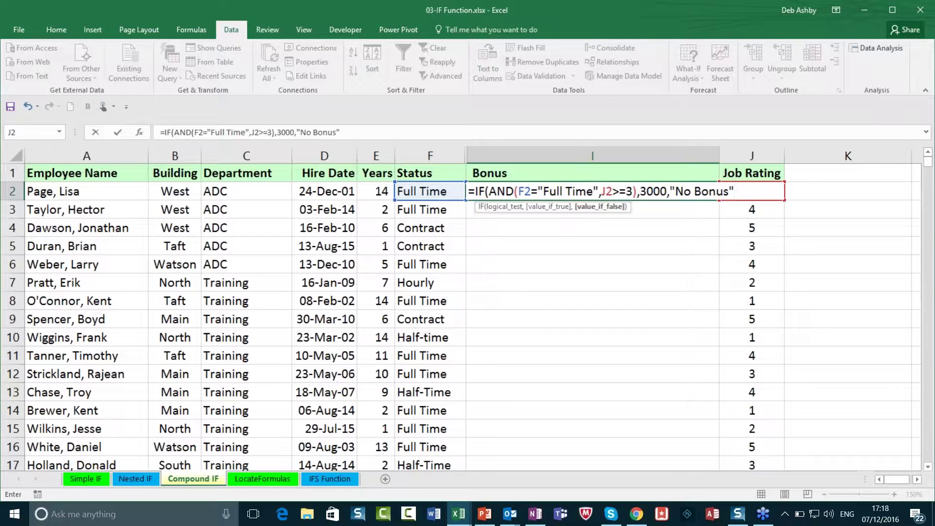
type(")")
key("Return")
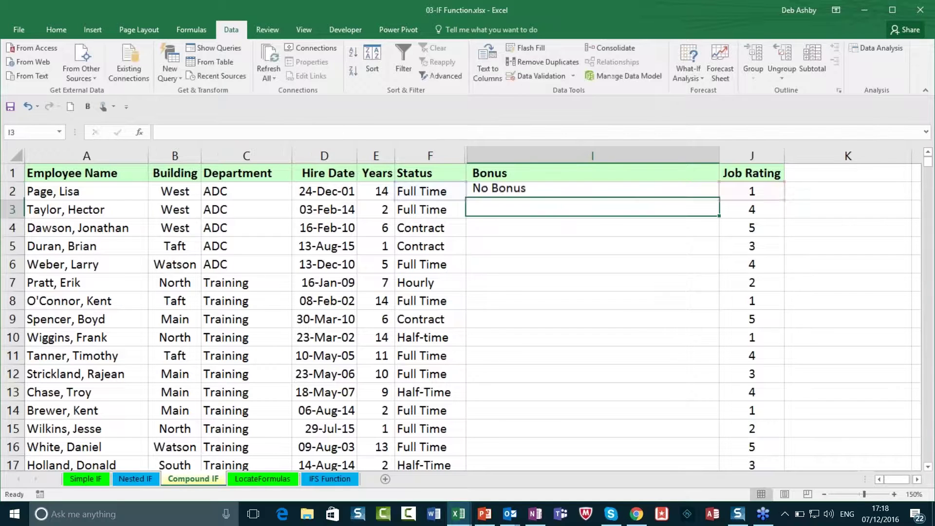
Step: Copy the AND bonus formula down the Bonus column and reopen I2 for editing
left_click(690, 189)
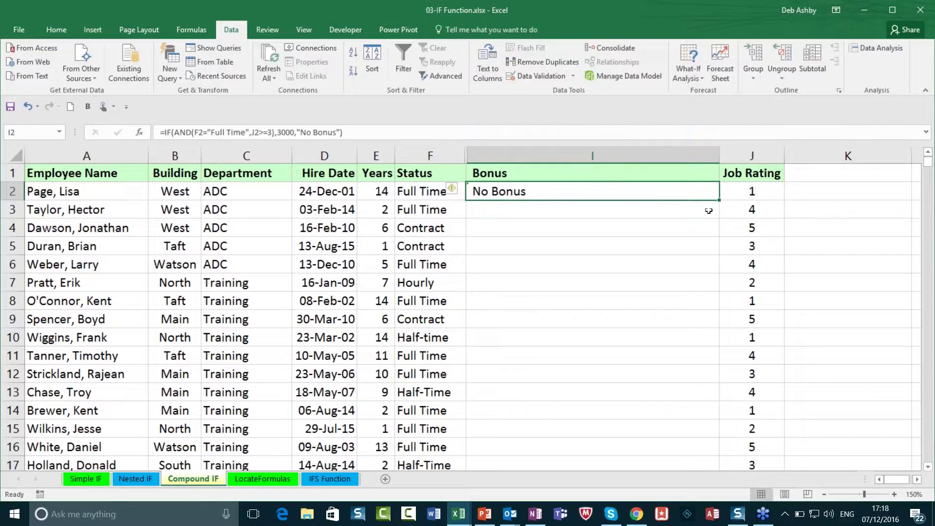
double_click(719, 200)
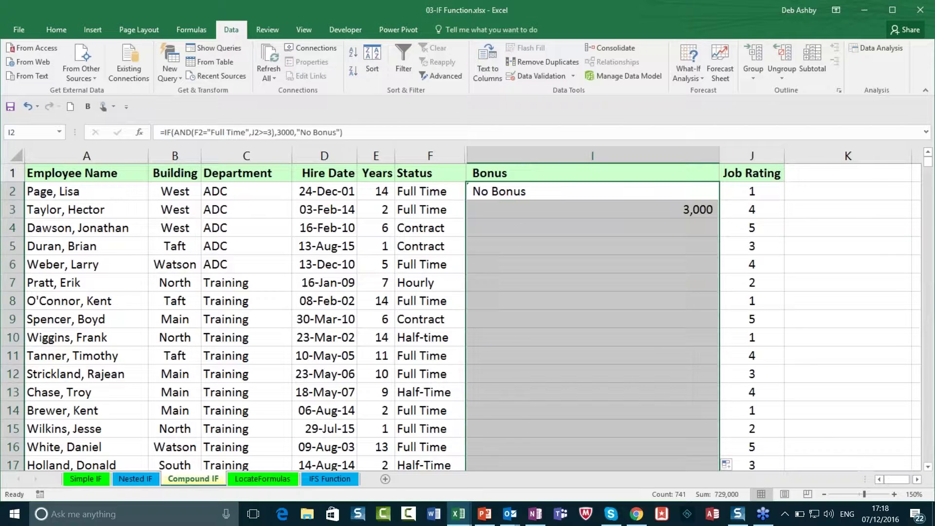
double_click(508, 193)
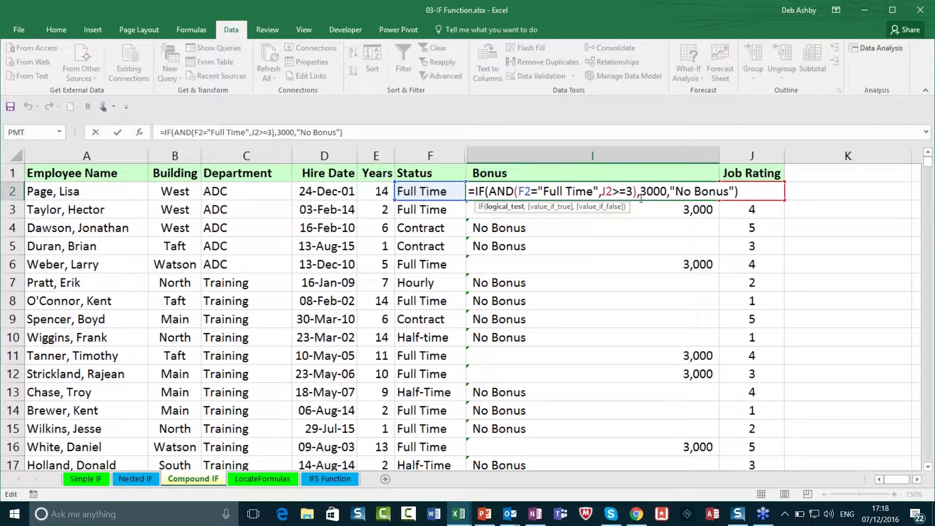
Step: Change AND to OR in I2's formula and fill it down I2:I17 with Ctrl+D
left_click(505, 191)
double_click(501, 191)
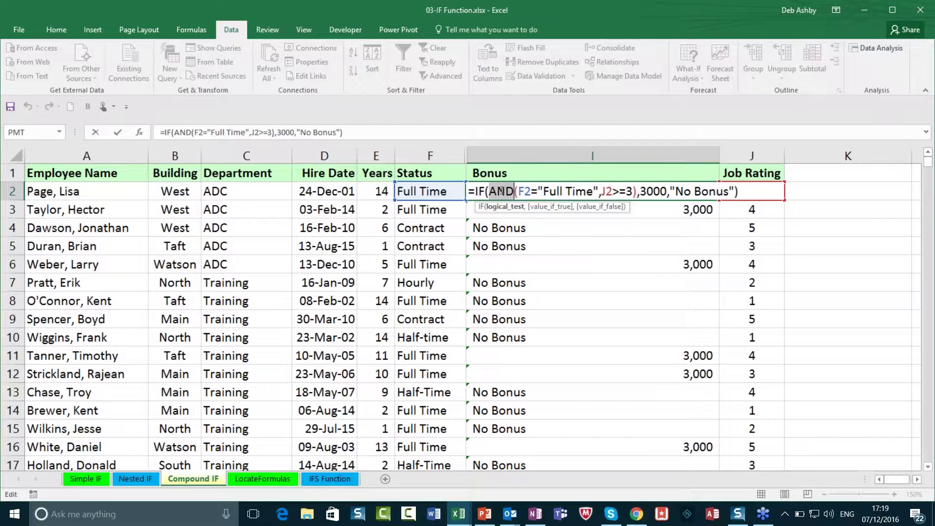
type("OR")
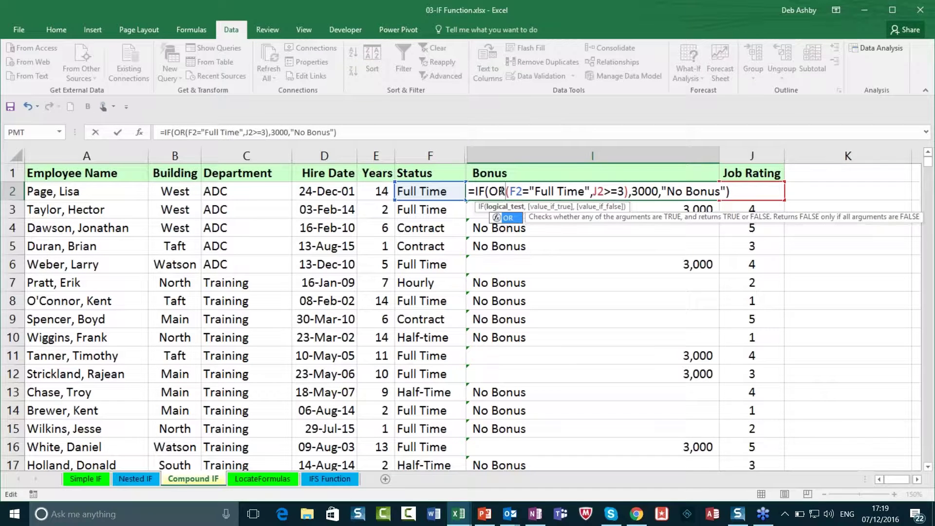
key("Return")
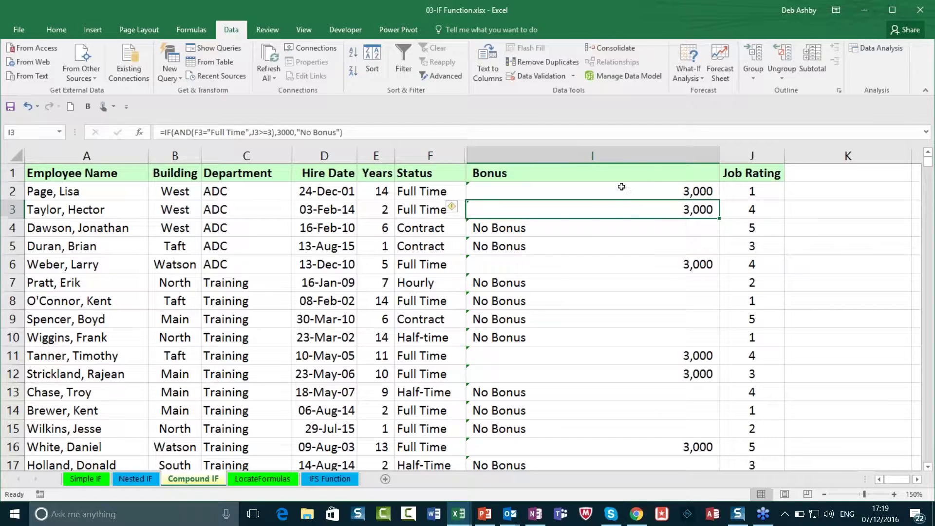
left_click(621, 187)
key("ctrl+shift+Down")
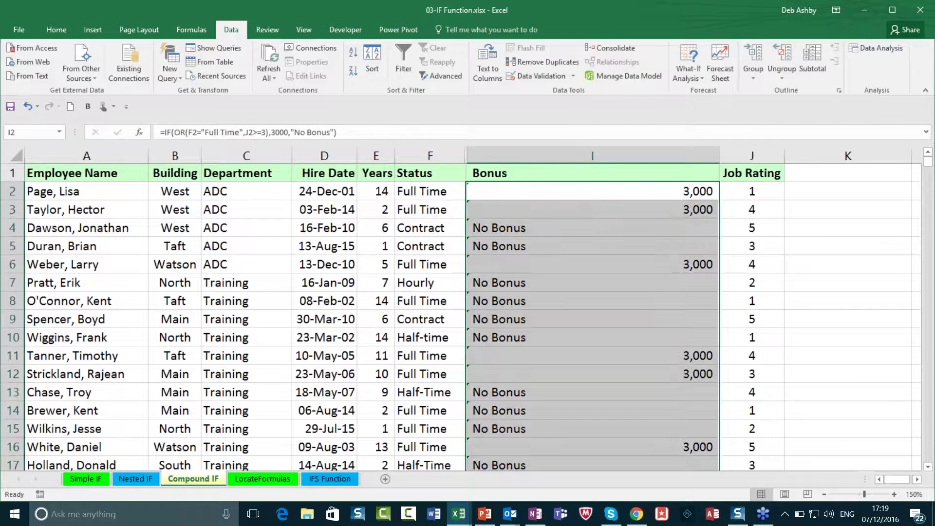
key("ctrl+d")
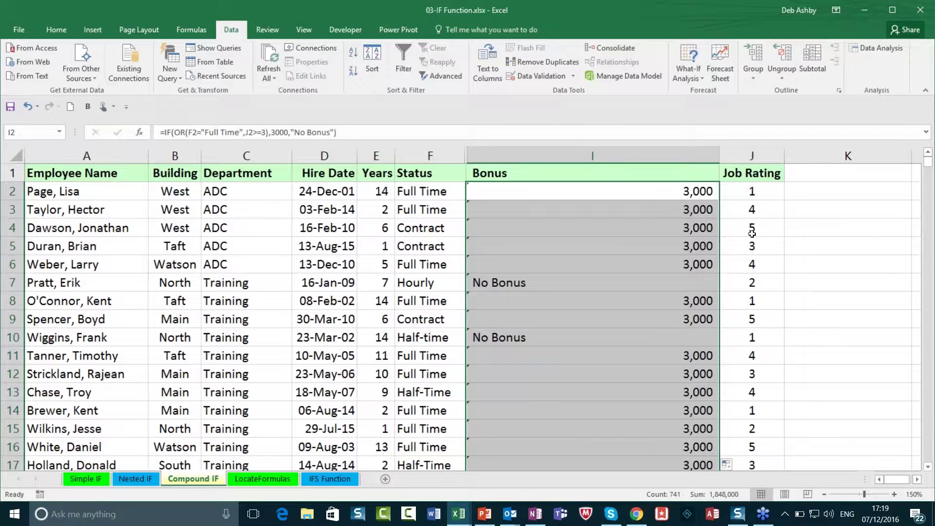
Step: Inspect the bonus formulas in I2, I5, I8, I10 and I12
double_click(610, 192)
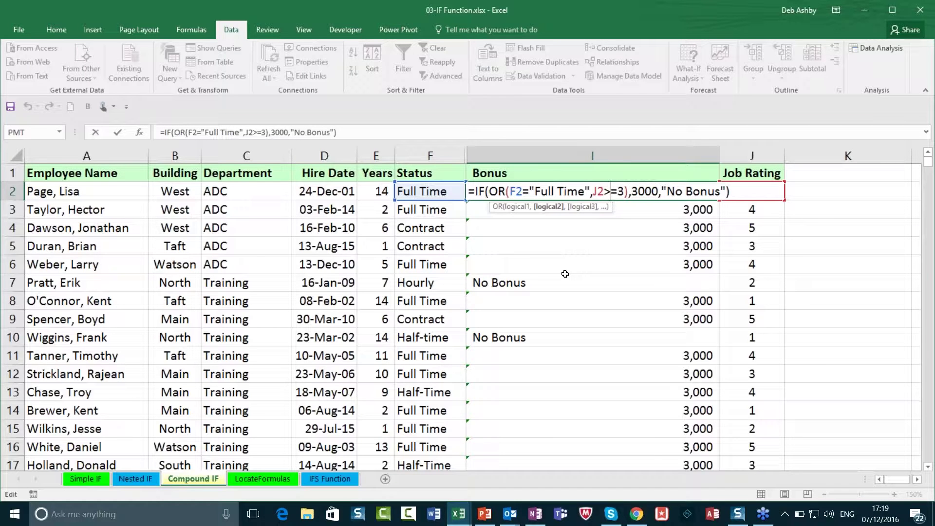
key("ctrl+Return")
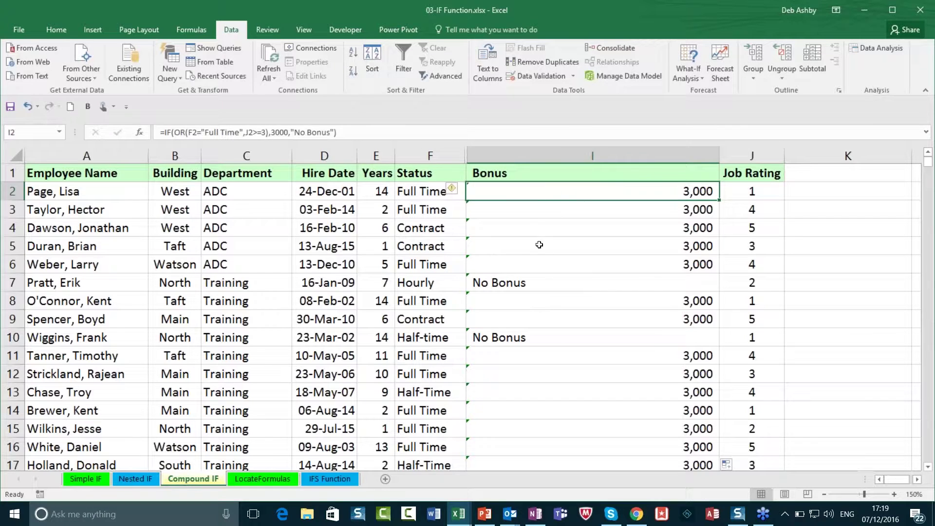
left_click(538, 245)
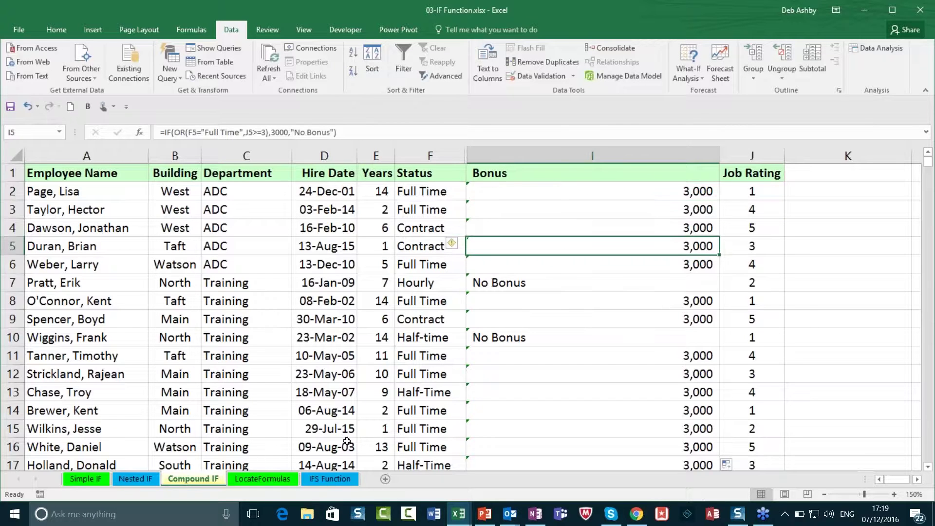
left_click(520, 307)
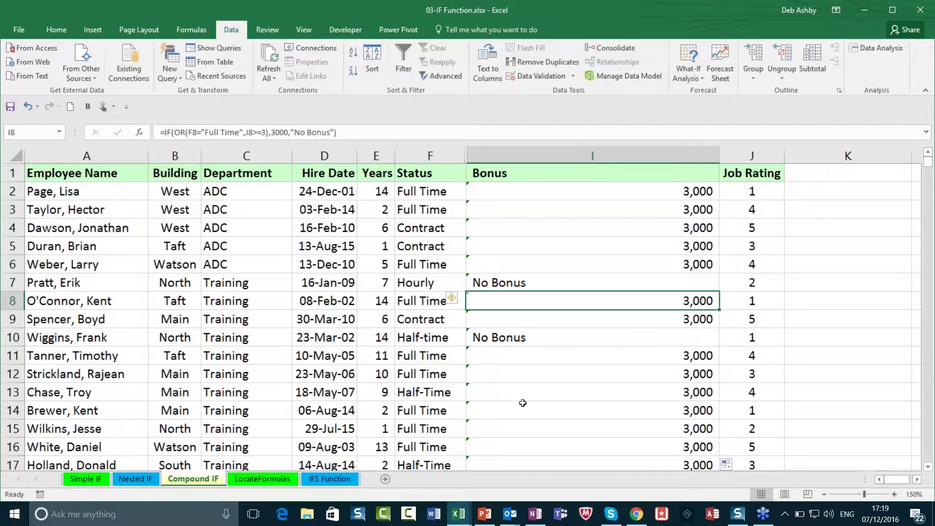
left_click(536, 337)
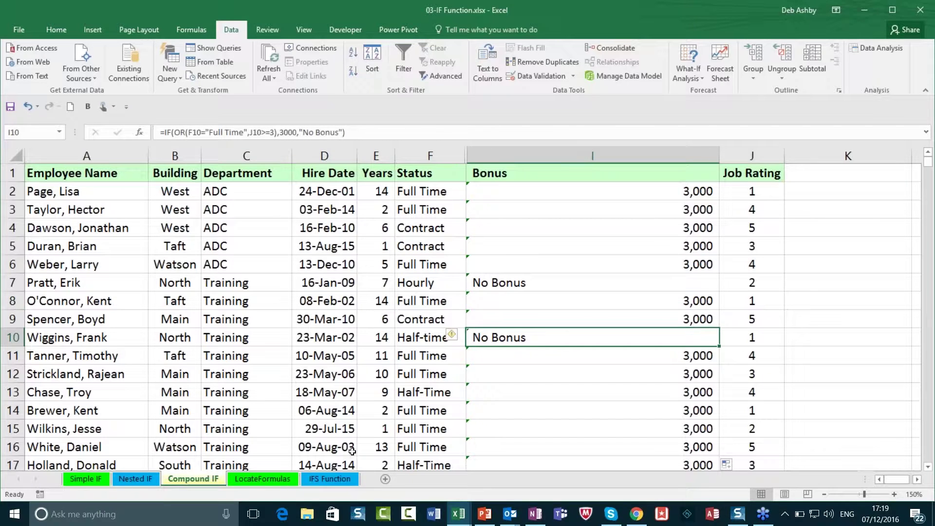
left_click(538, 368)
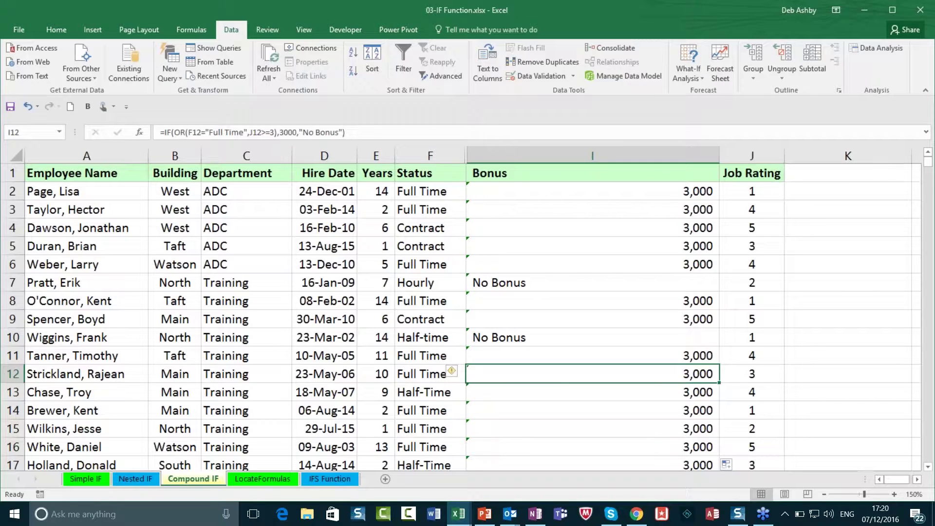
Step: Switch to the IFS Function sheet and select Bonus cell I2
left_click(332, 480)
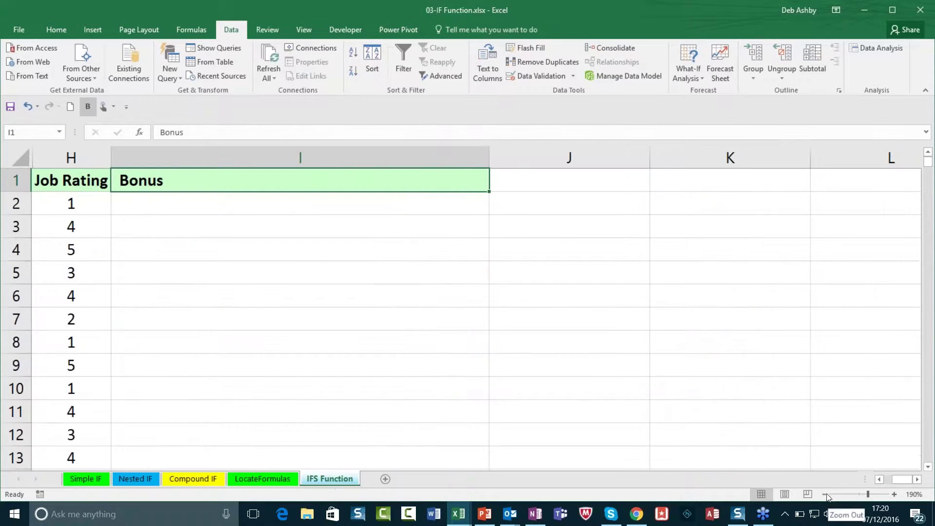
scroll(467, 307, "left", 5)
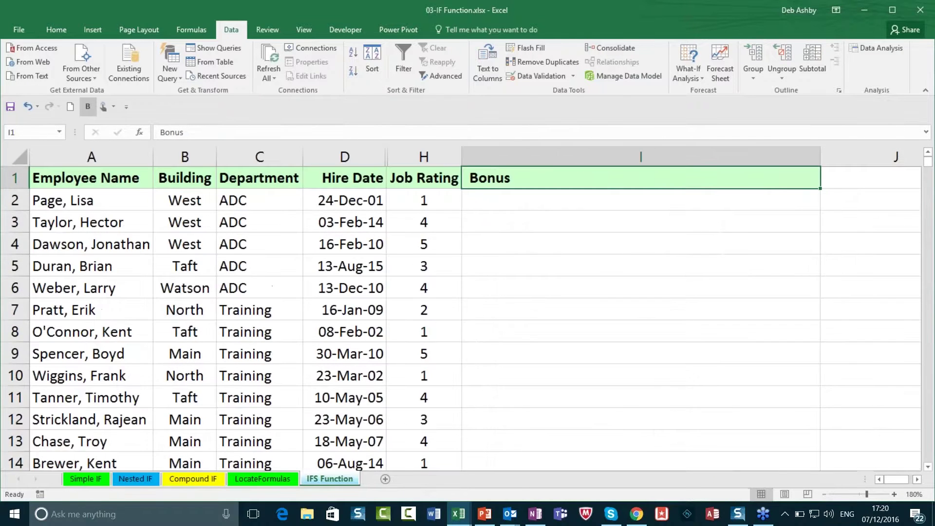
scroll(468, 307, "down", 3)
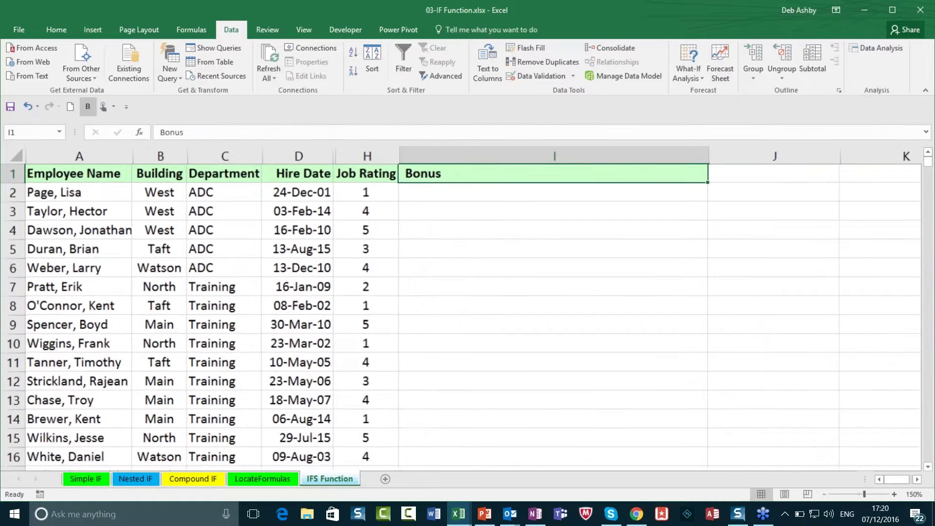
scroll(467, 195, "down", 1)
left_click(467, 183)
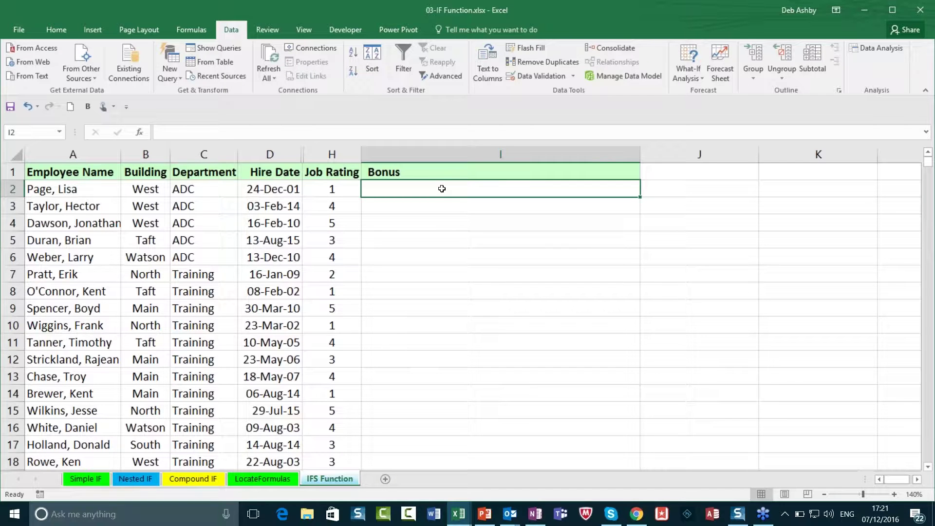
Step: Type =IFS(H2>3,3000,H2=3,900,H2=2,99,"No Bonus") into I2 without entering it
type("=I")
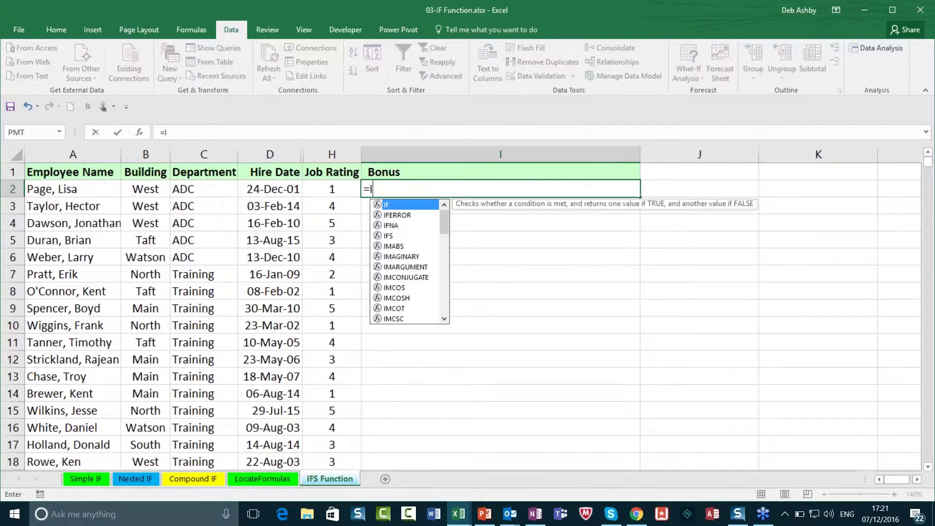
type("FS")
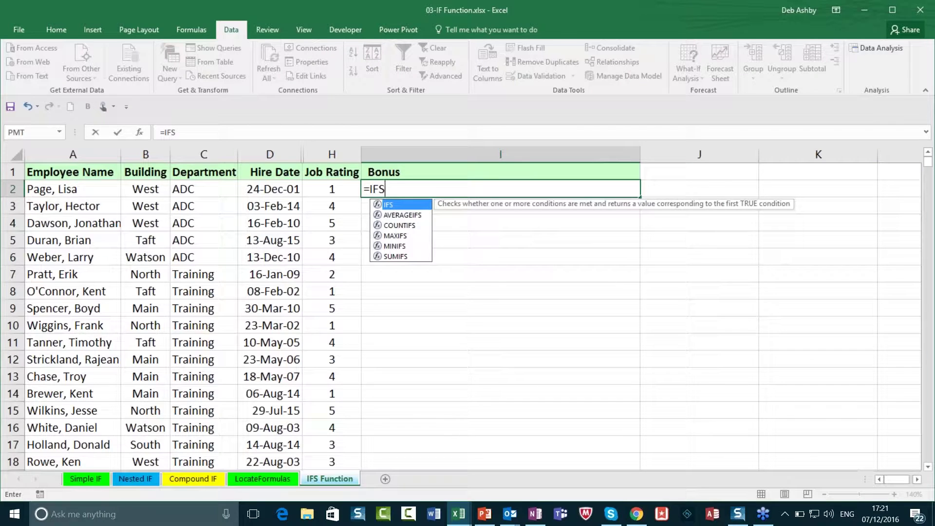
type("(")
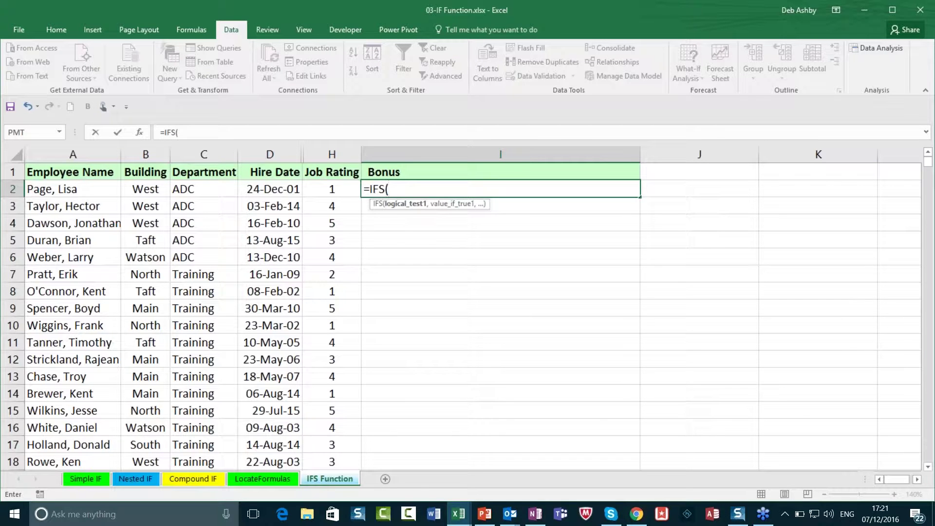
left_click(331, 190)
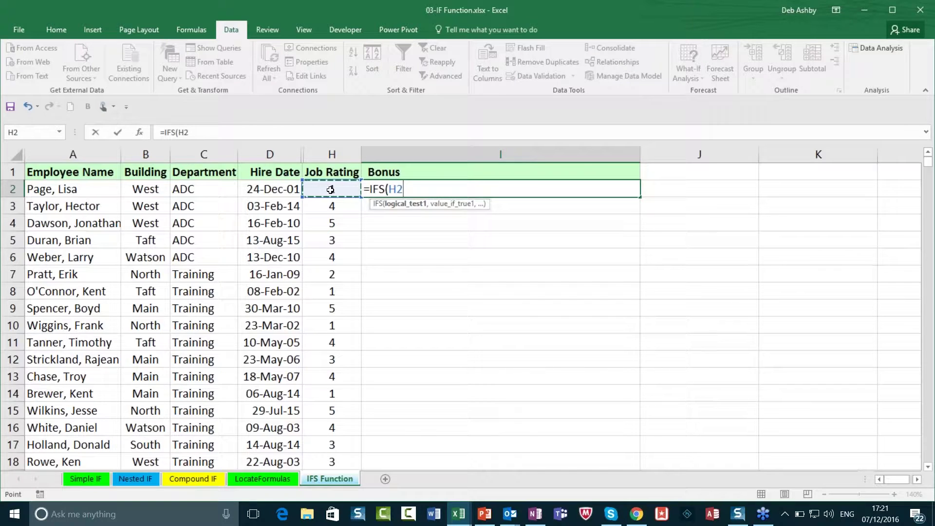
type(">3,3")
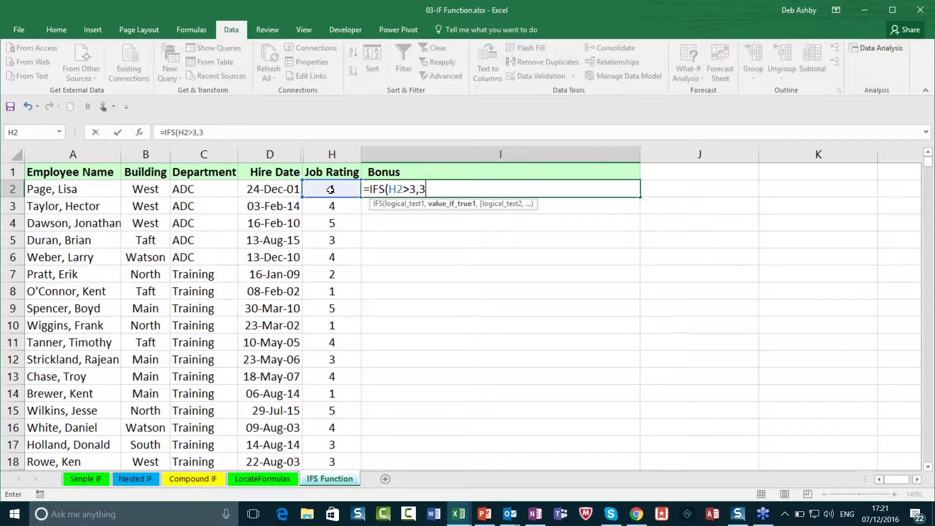
type("000")
type(",")
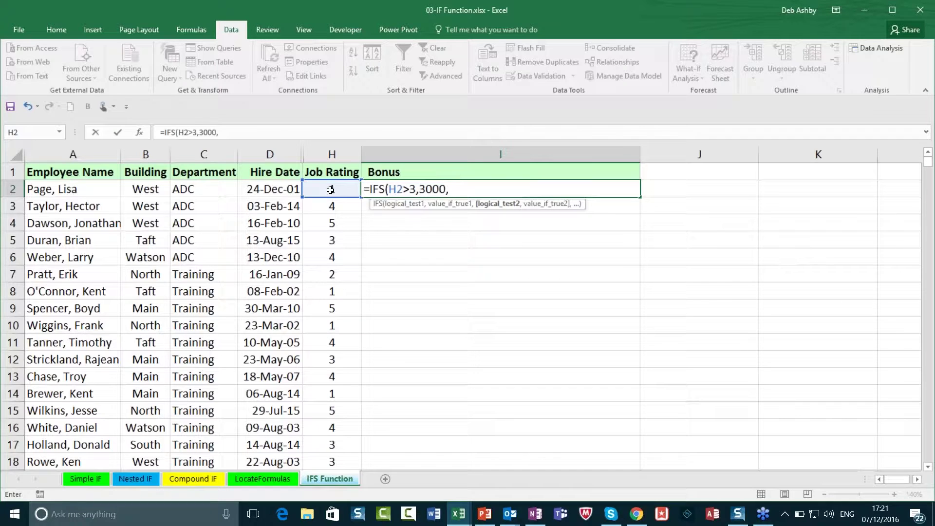
left_click(331, 189)
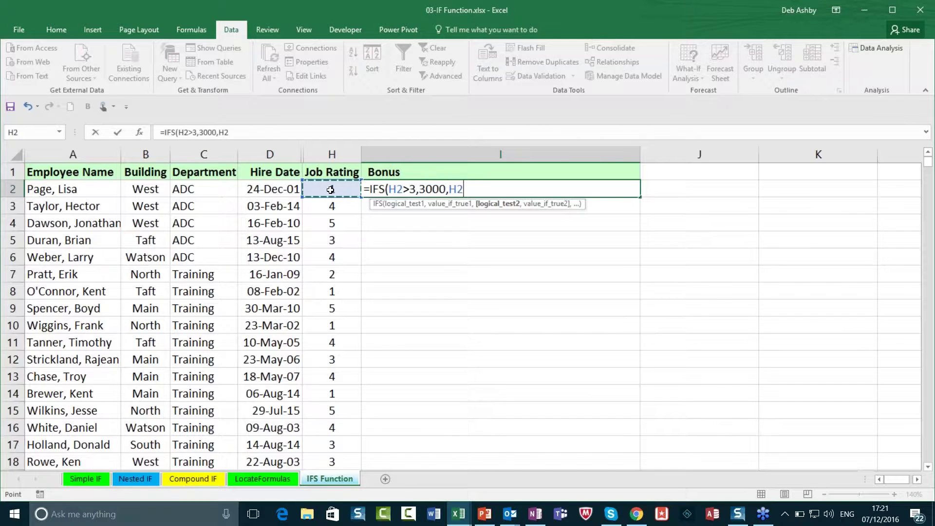
type("=")
type("3,")
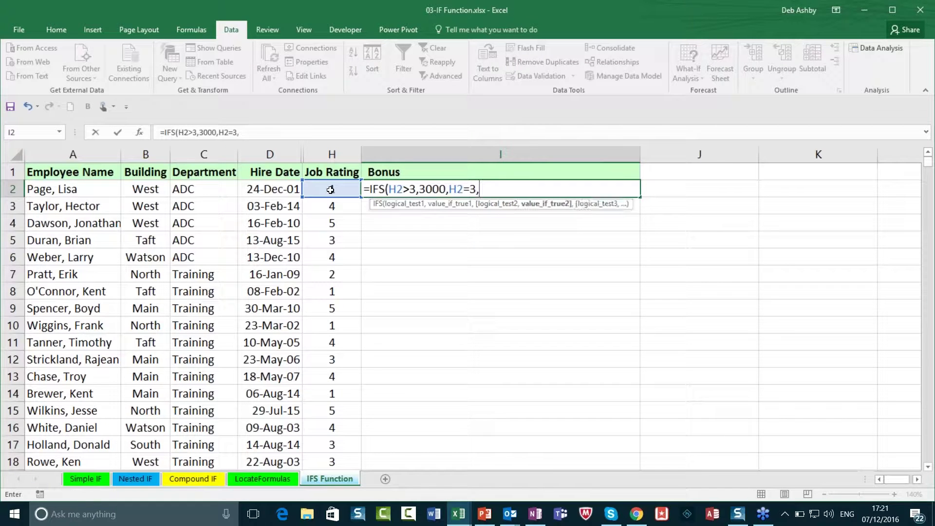
type("900,")
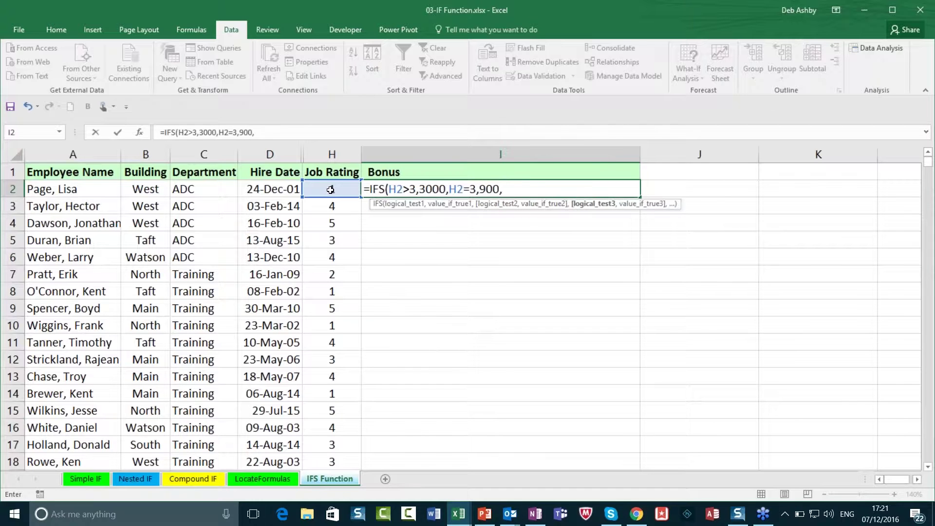
left_click(330, 189)
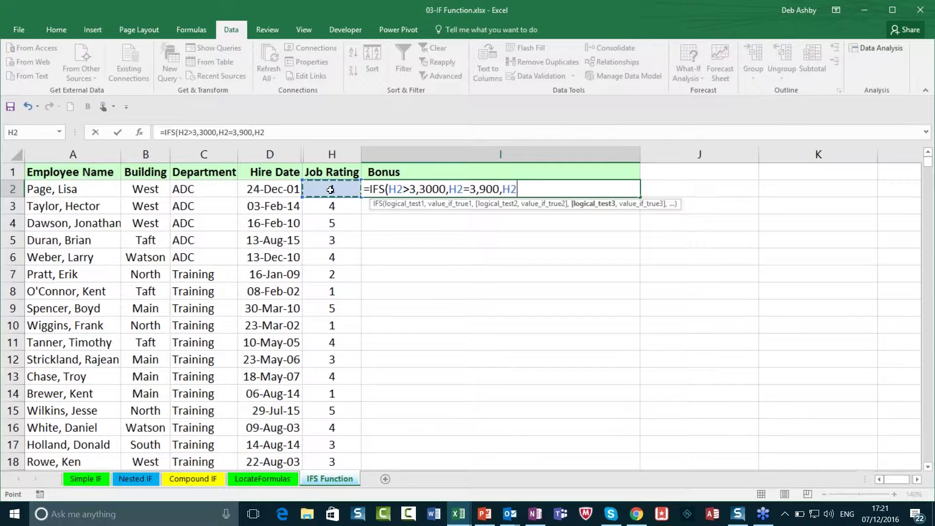
type("=2,9")
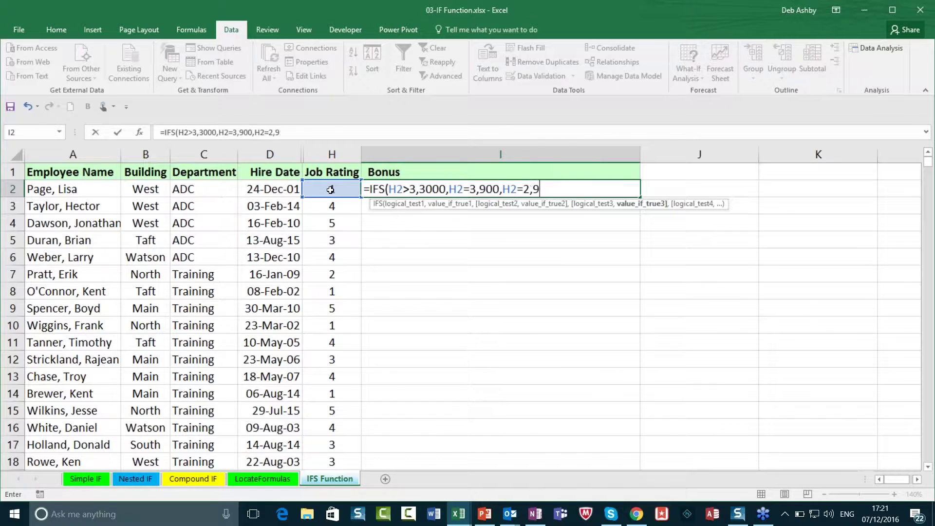
type("9,")
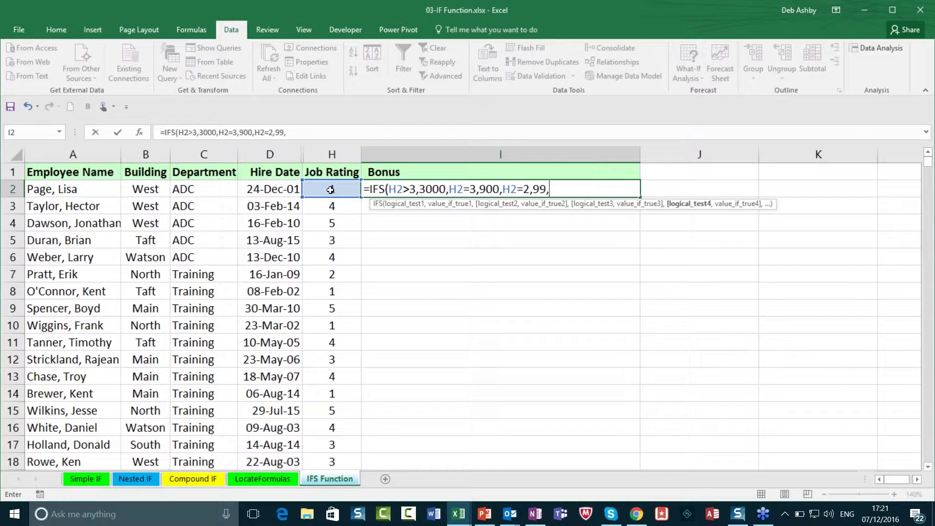
left_click(330, 190)
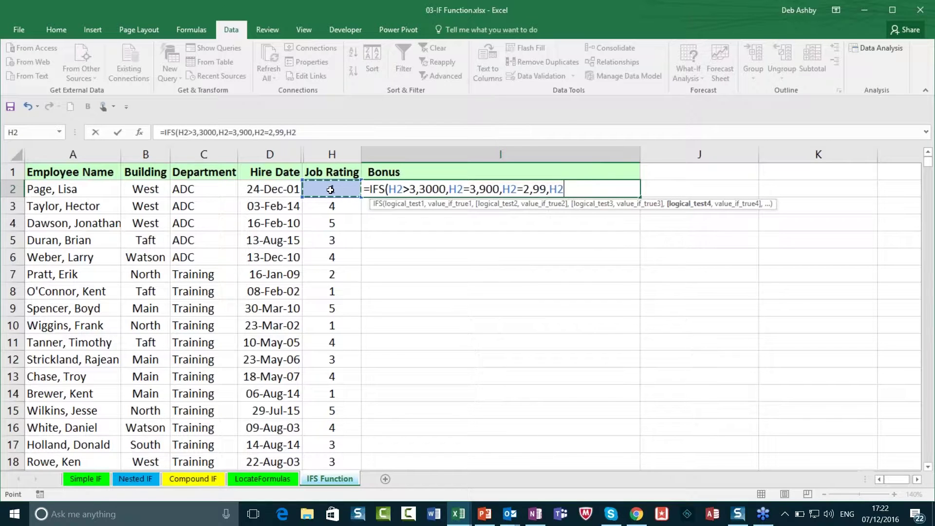
key("BackSpace")
key("BackSpace")
key("BackSpace")
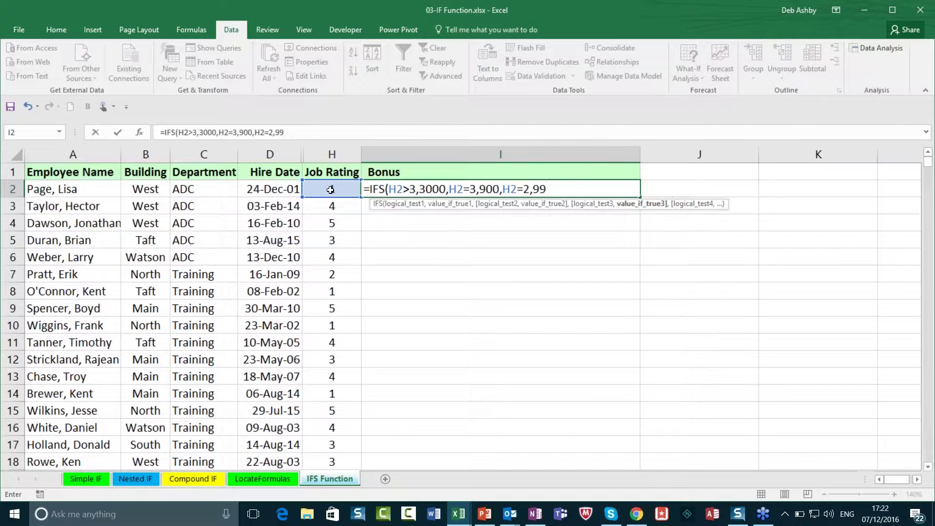
type(",")
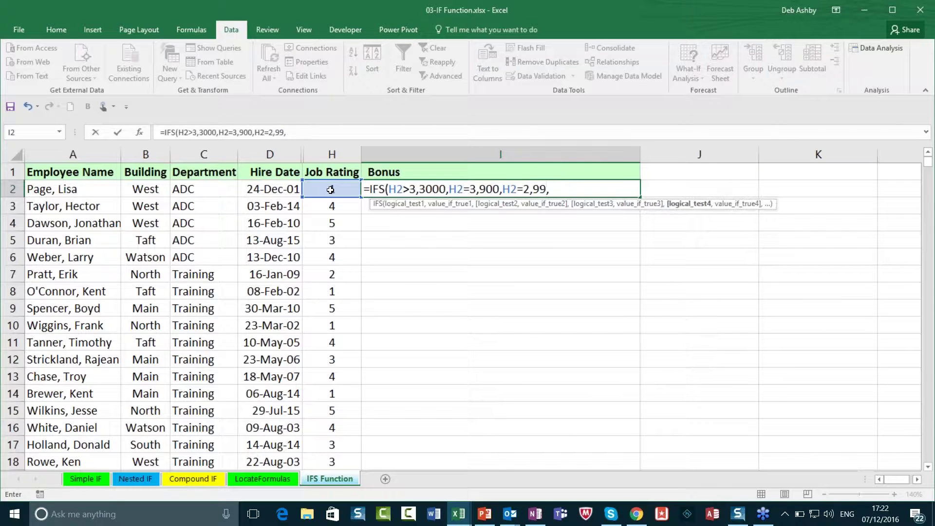
type("\"No Bonus")
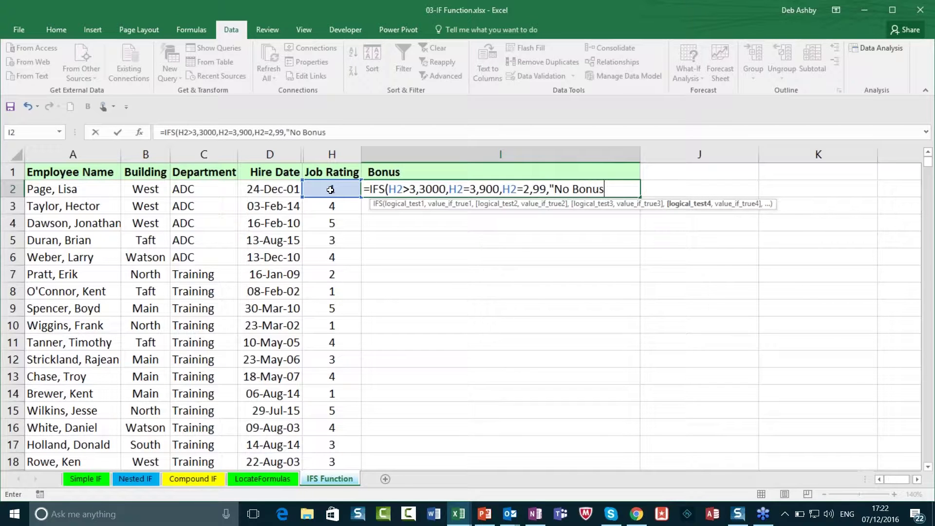
type("\")")
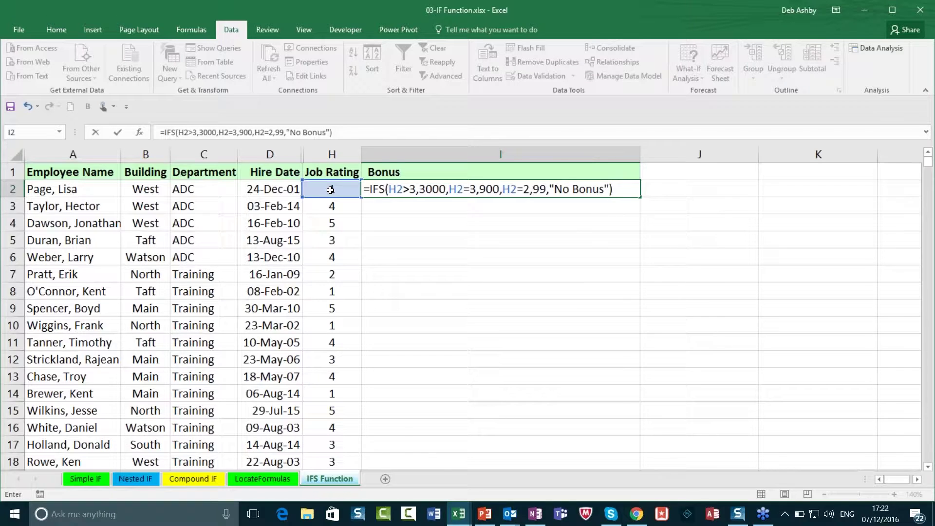
Step: Attempt to enter the IFS formula, then delete its "No Bonus" argument
key("Return")
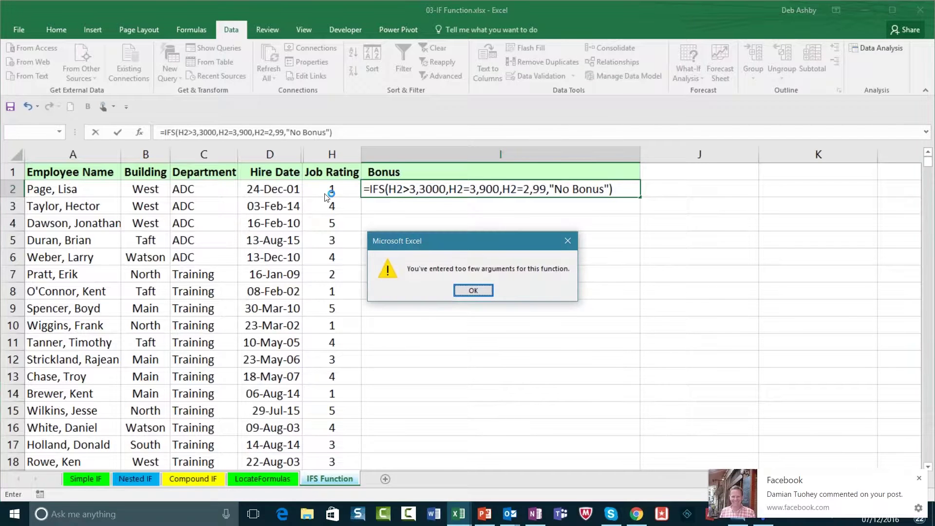
left_click(474, 289)
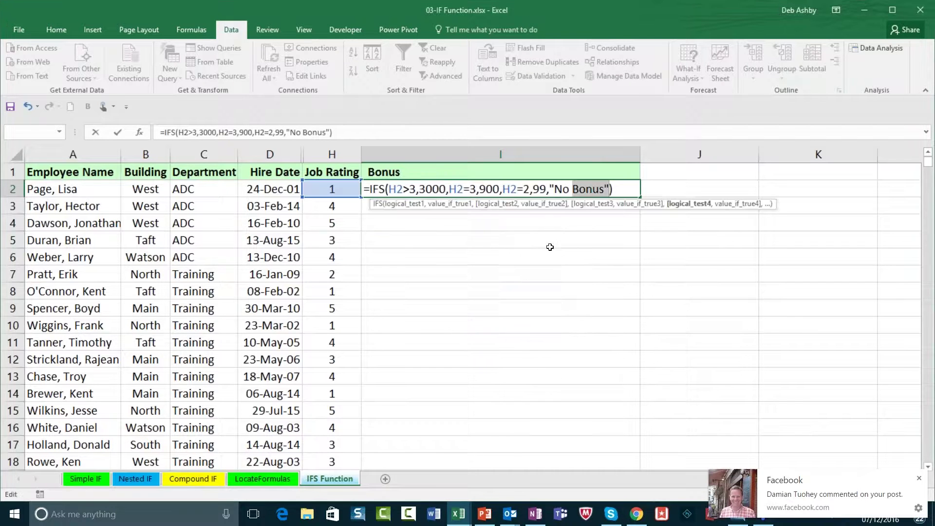
left_click(594, 192)
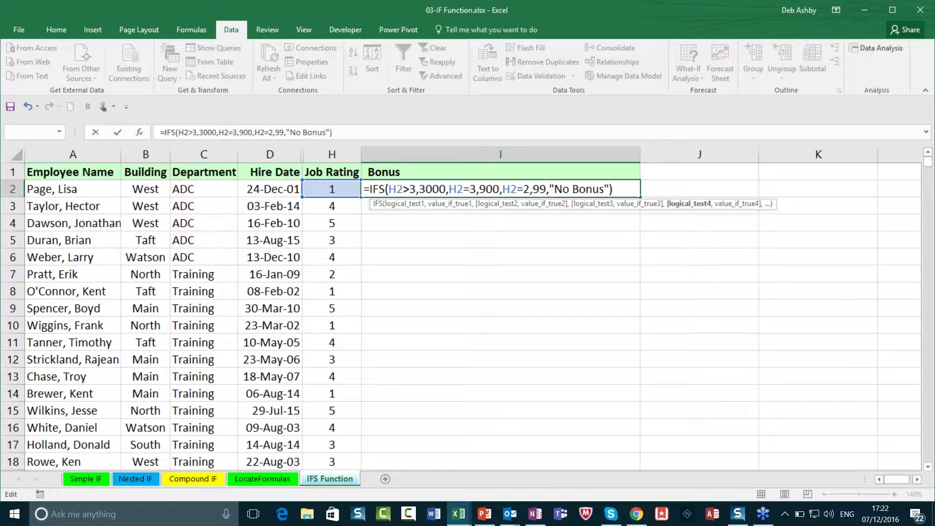
left_click(689, 205)
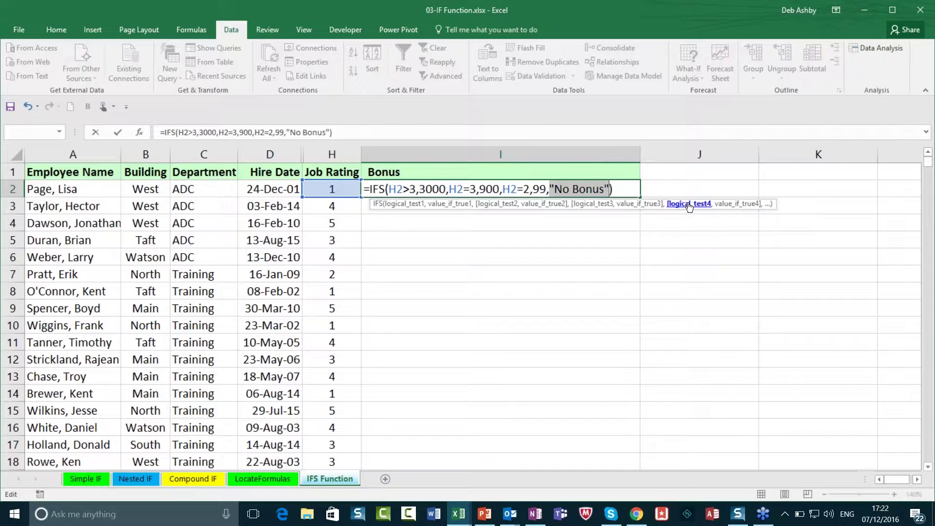
key("BackSpace")
key("BackSpace")
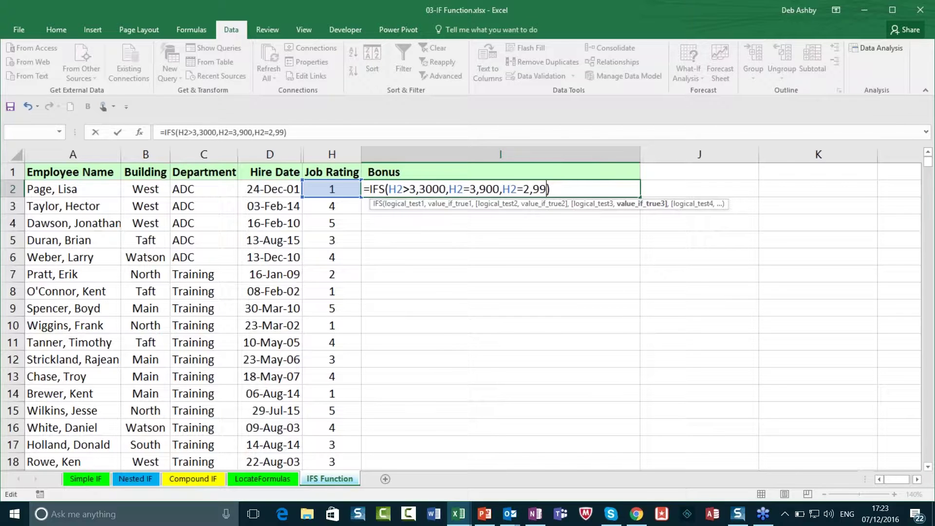
type(",")
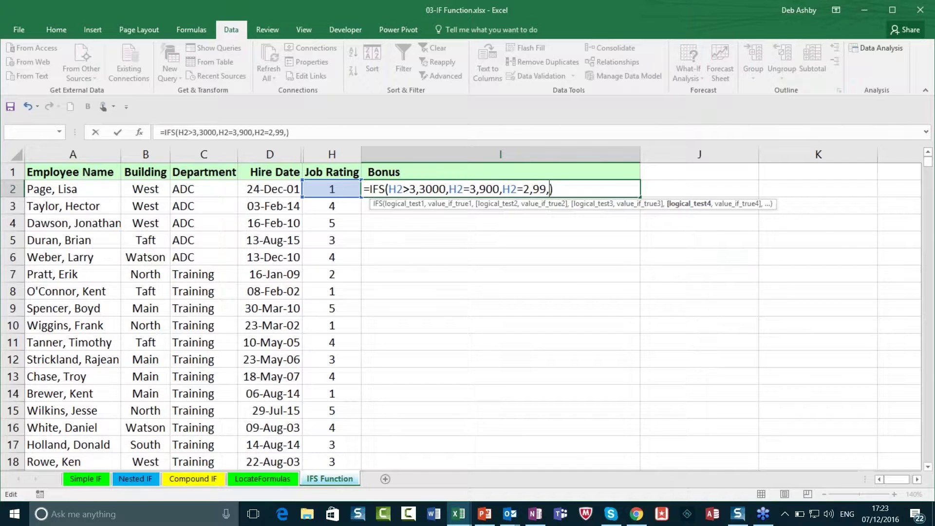
Step: Remove the trailing comma and enter the shortened IFS formula in I2, showing #N/A
key("Return")
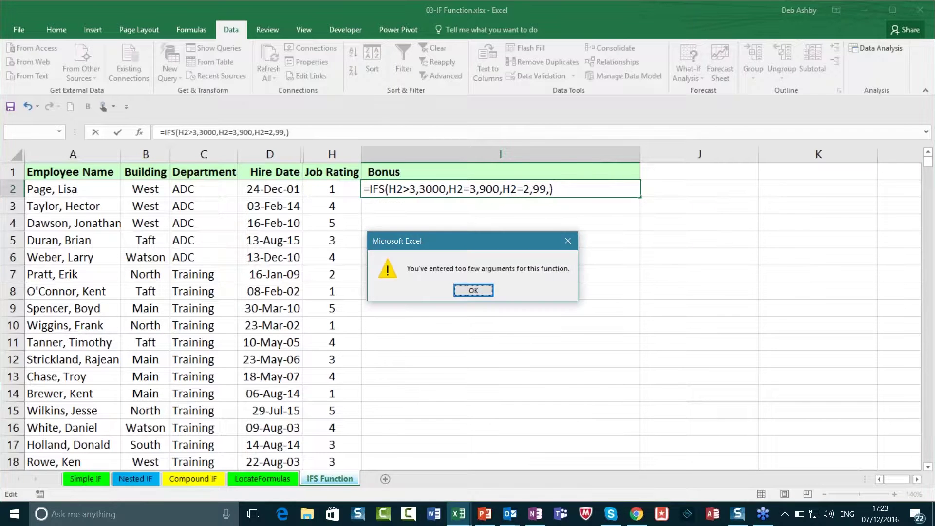
key("Return")
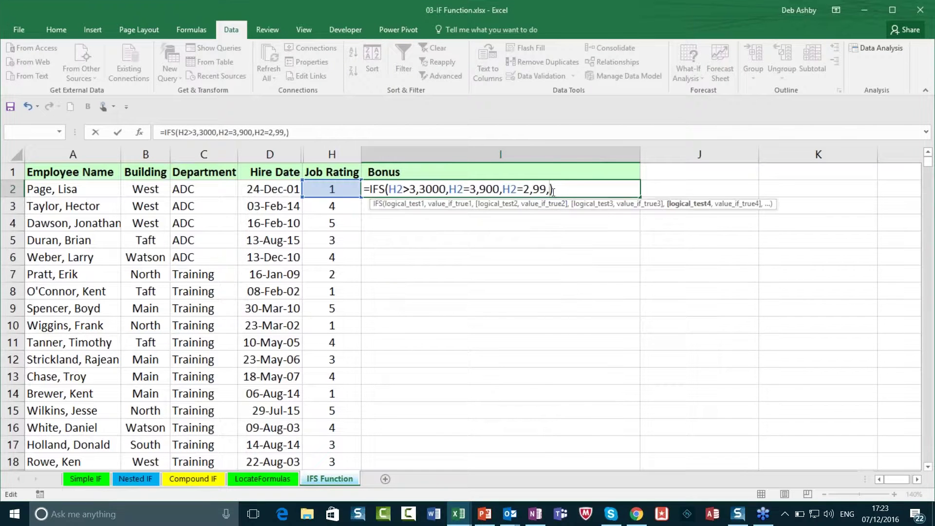
key("BackSpace")
left_click(553, 191)
key("Return")
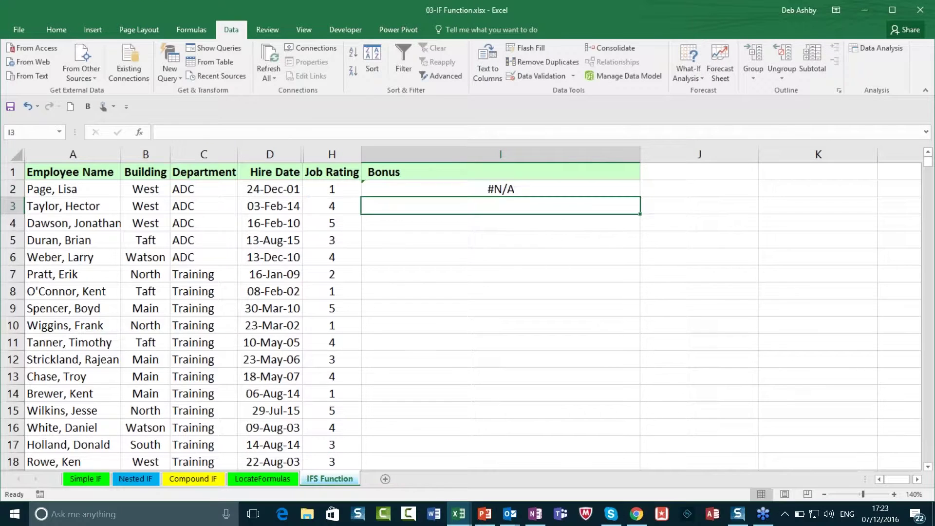
left_click(553, 190)
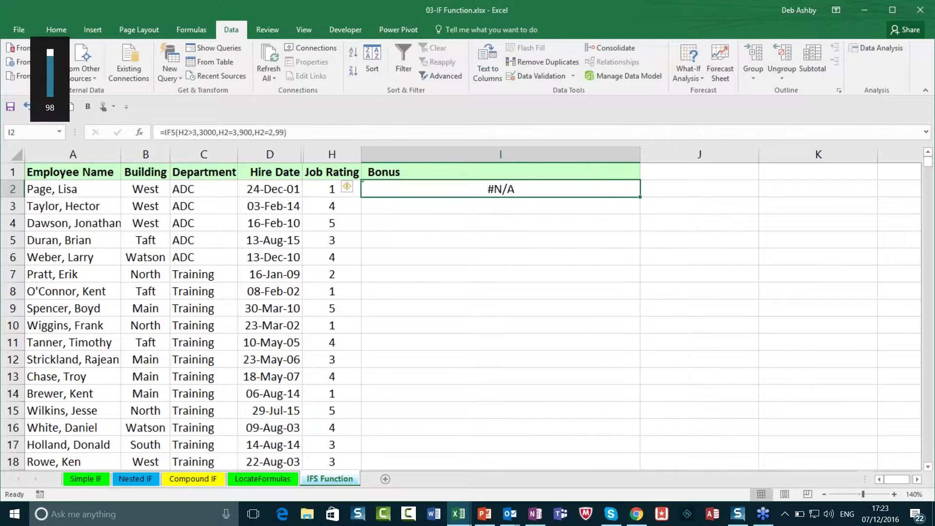
Step: Undo the IFS entry so I2 is empty, then restore down the Excel window
left_click(27, 108)
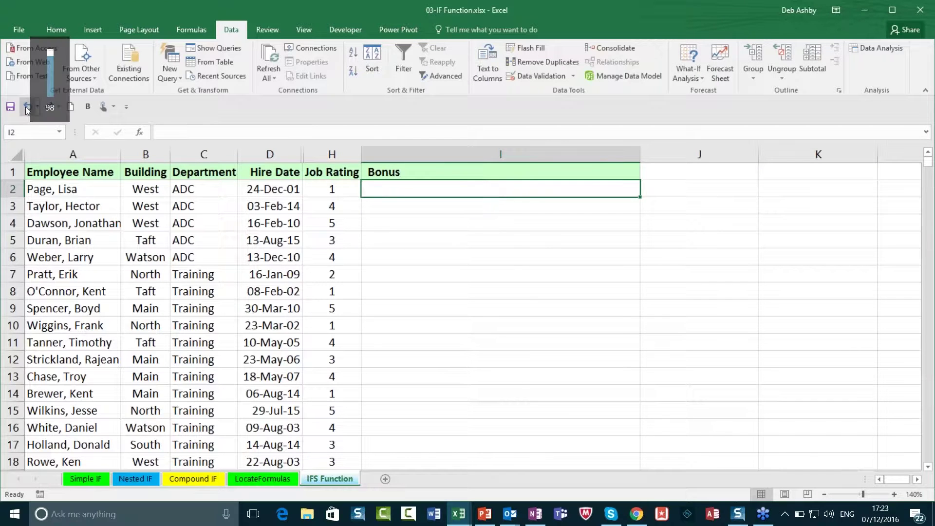
double_click(478, 192)
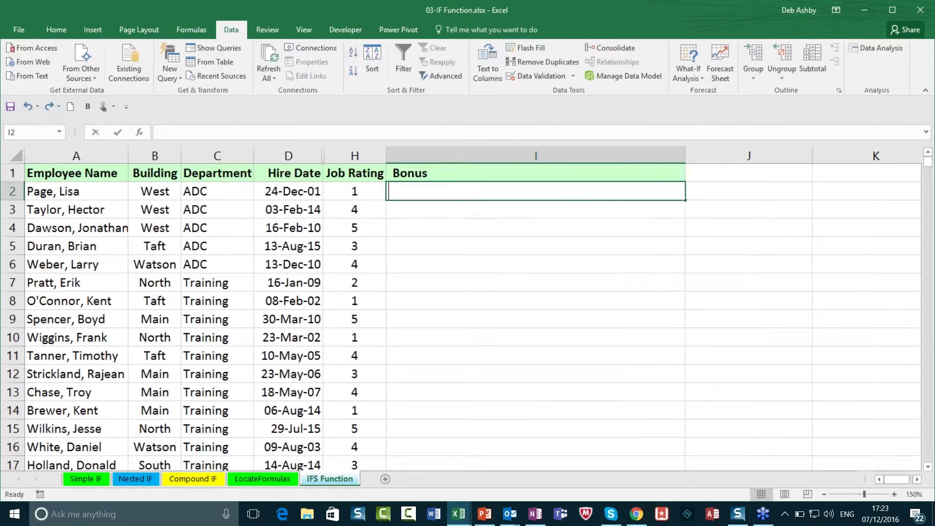
left_click(474, 189)
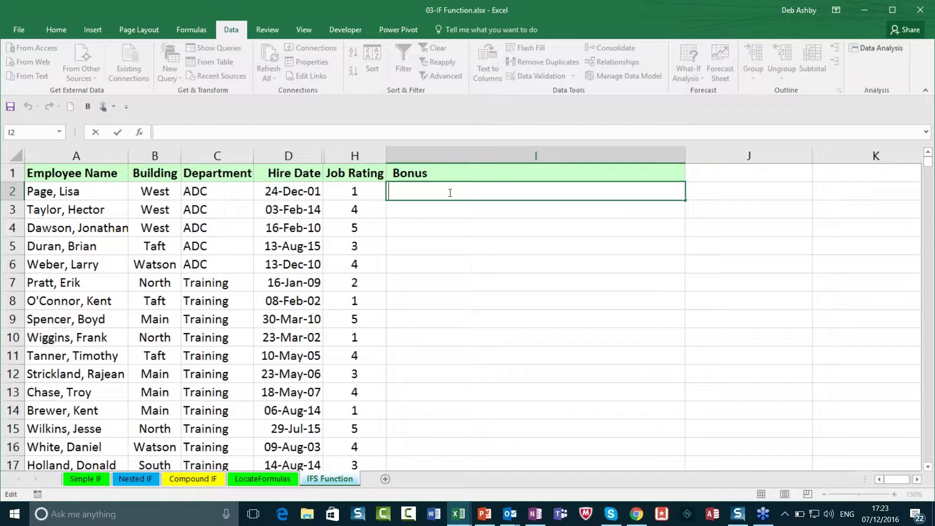
key("Escape")
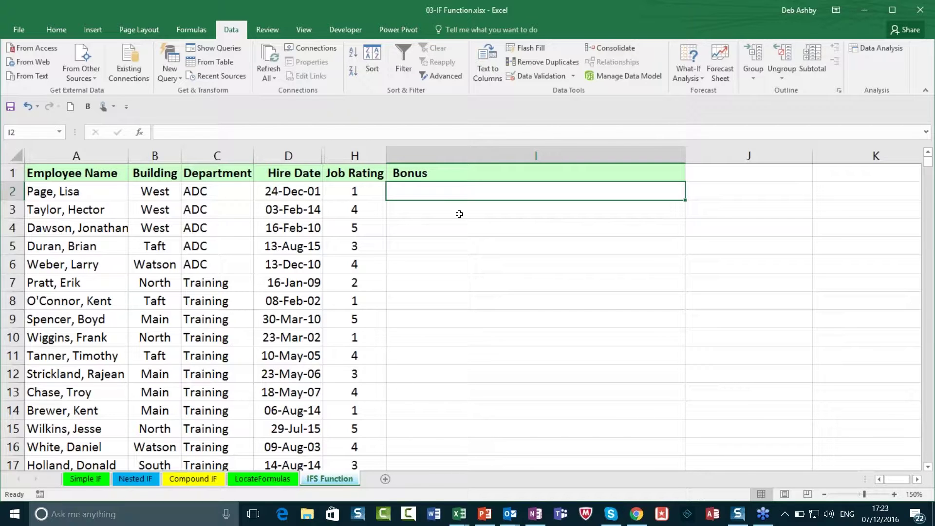
left_click(575, 270)
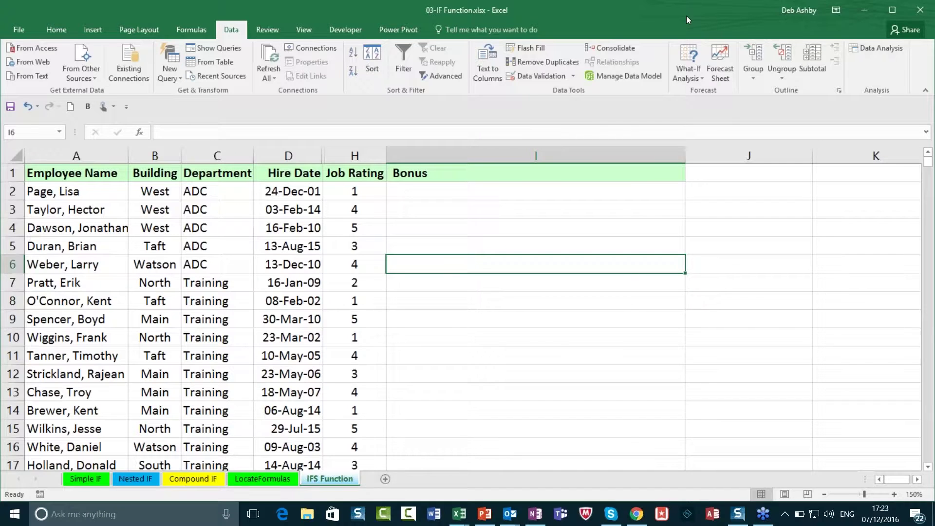
left_click_drag(685, 15, 552, 47)
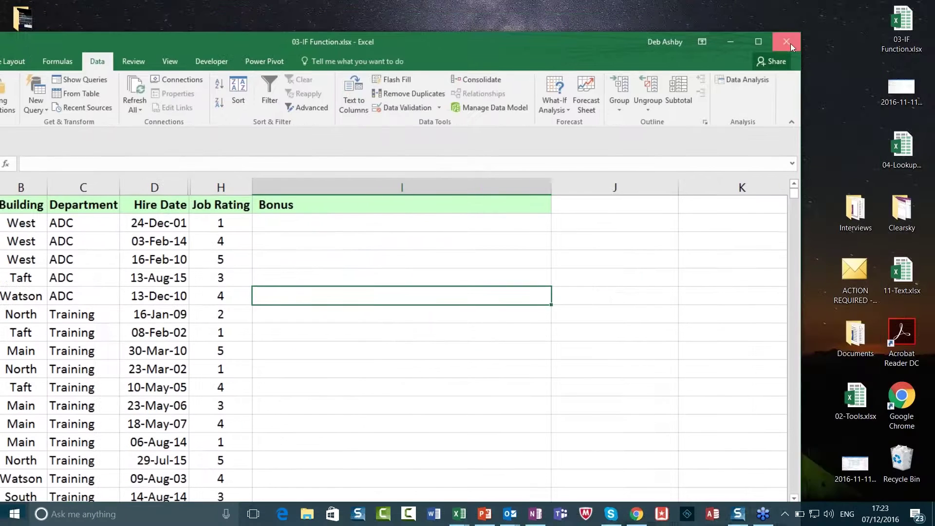
Step: Close 03-IF Function.xlsx without saving, open 04-LookupFunctions.xlsx from the desktop, and select H4
left_click(791, 43)
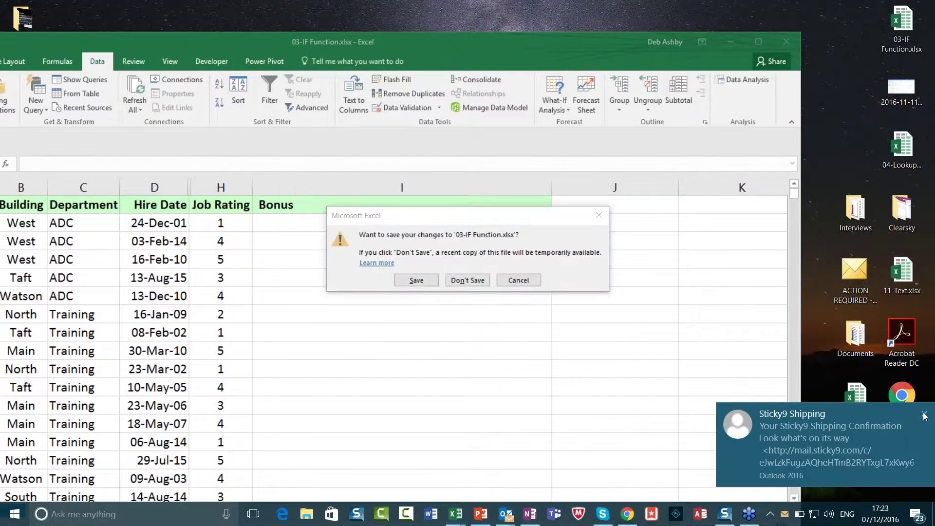
left_click(924, 416)
left_click(476, 279)
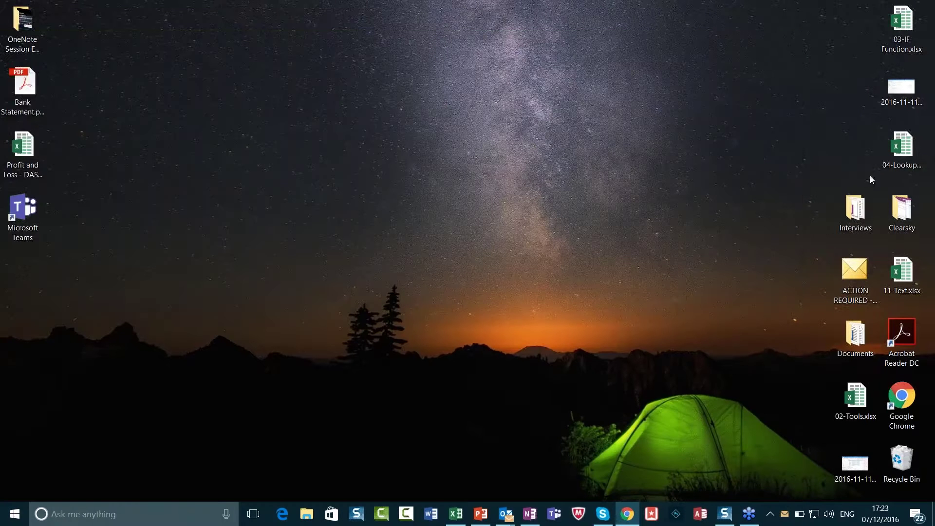
left_click(897, 144)
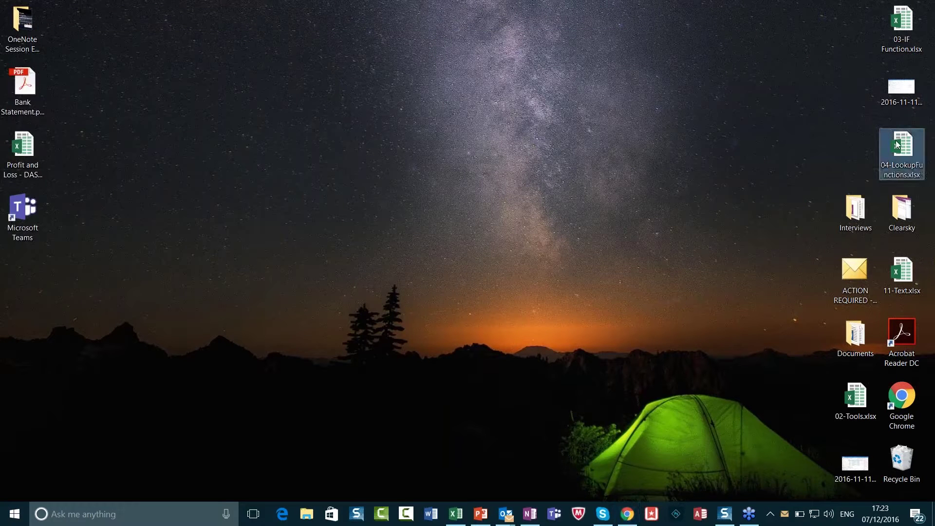
double_click(897, 144)
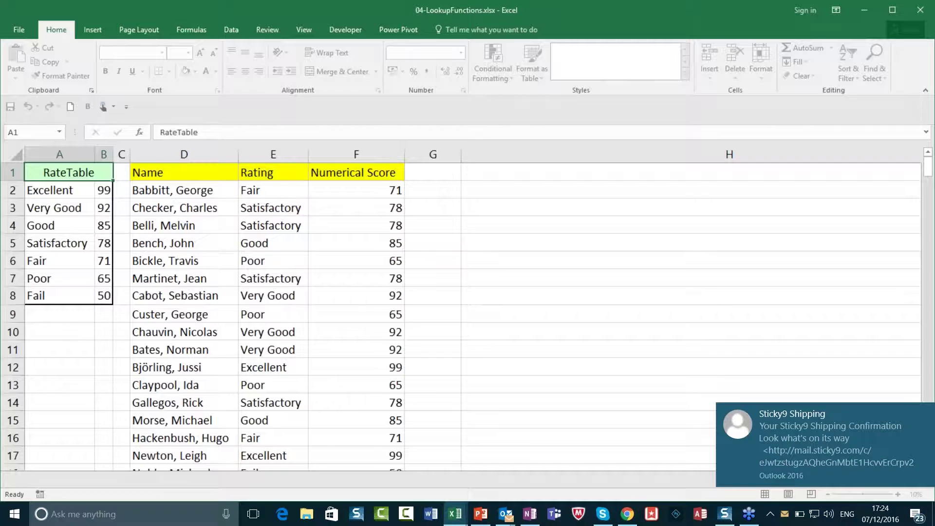
left_click(924, 413)
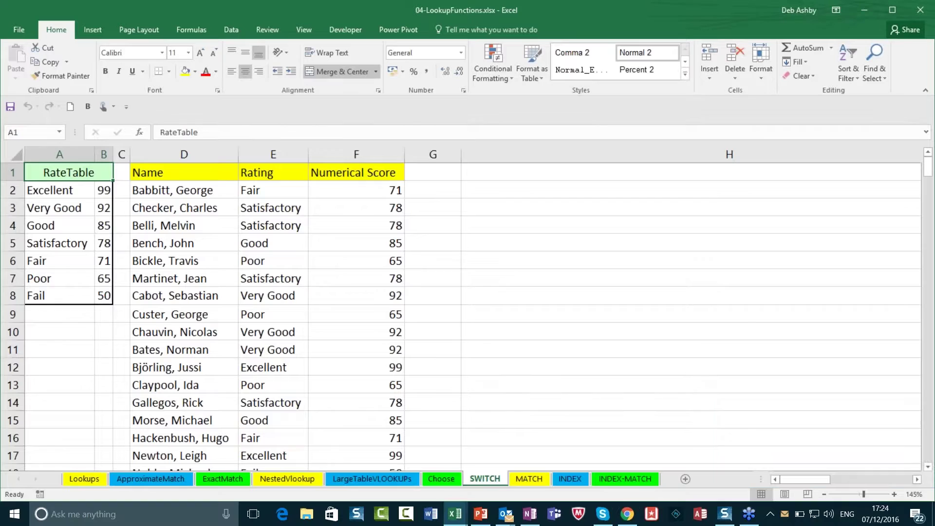
left_click(475, 224)
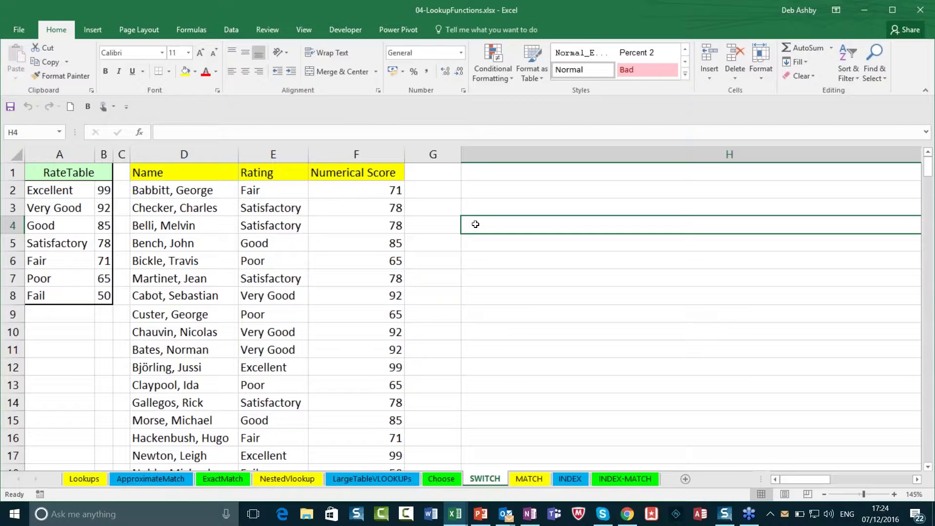
left_click(83, 479)
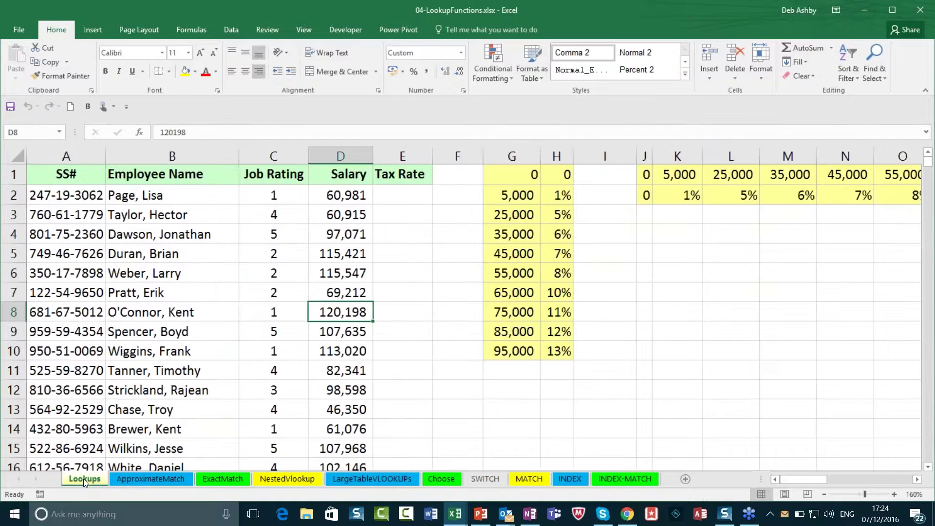
left_click(418, 311)
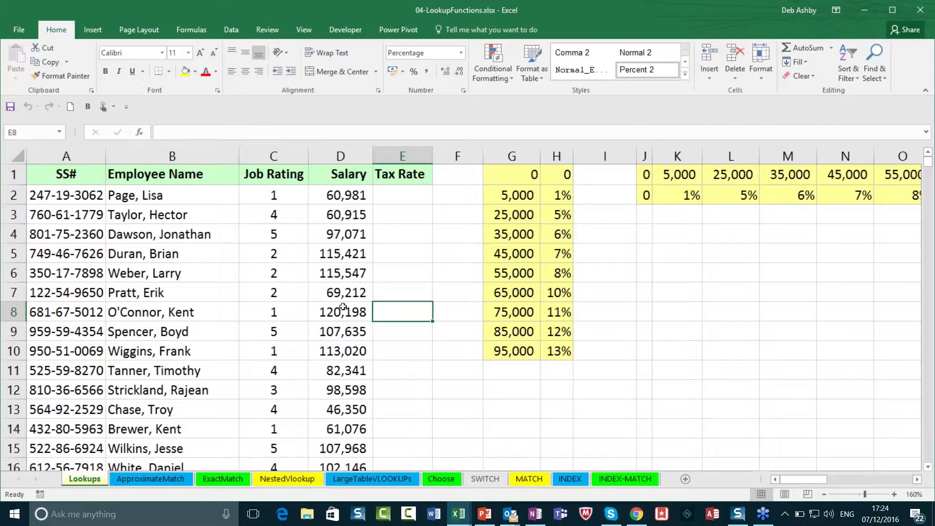
left_click(406, 198)
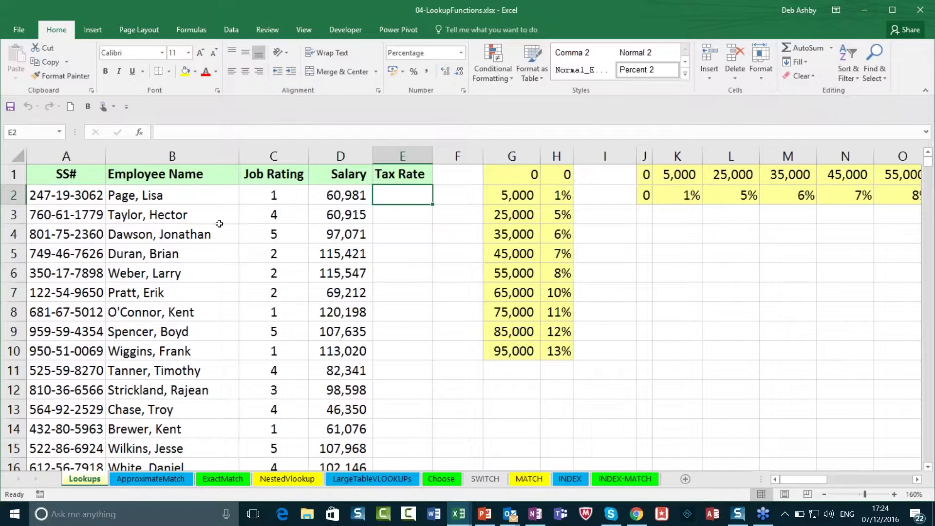
left_click(361, 197)
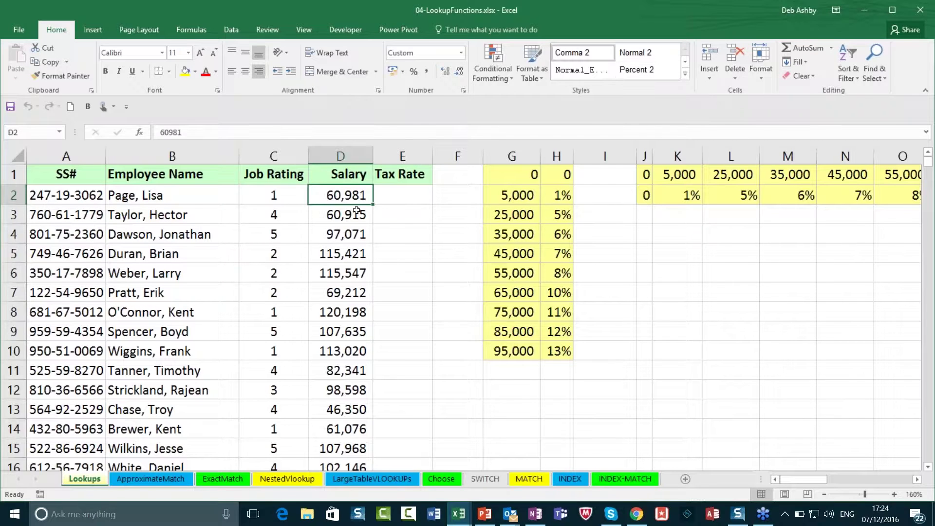
left_click(397, 195)
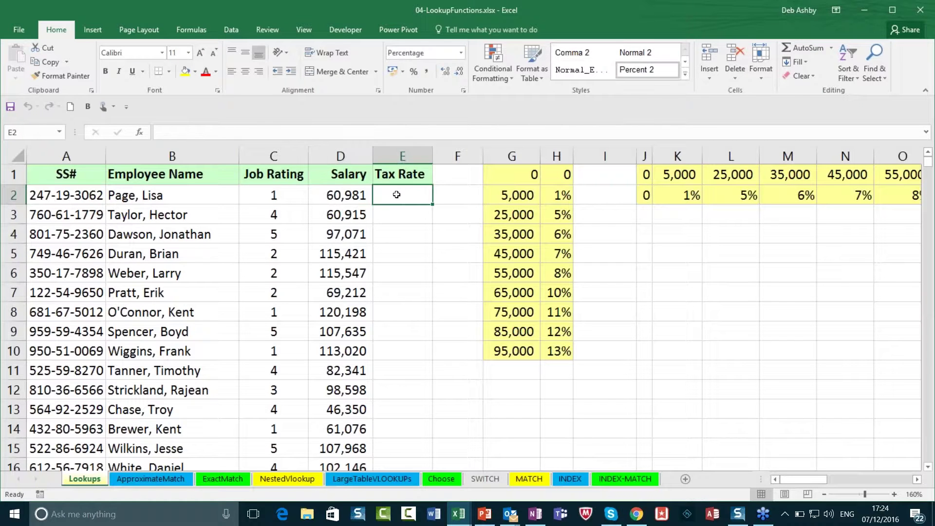
left_click_drag(506, 176, 560, 353)
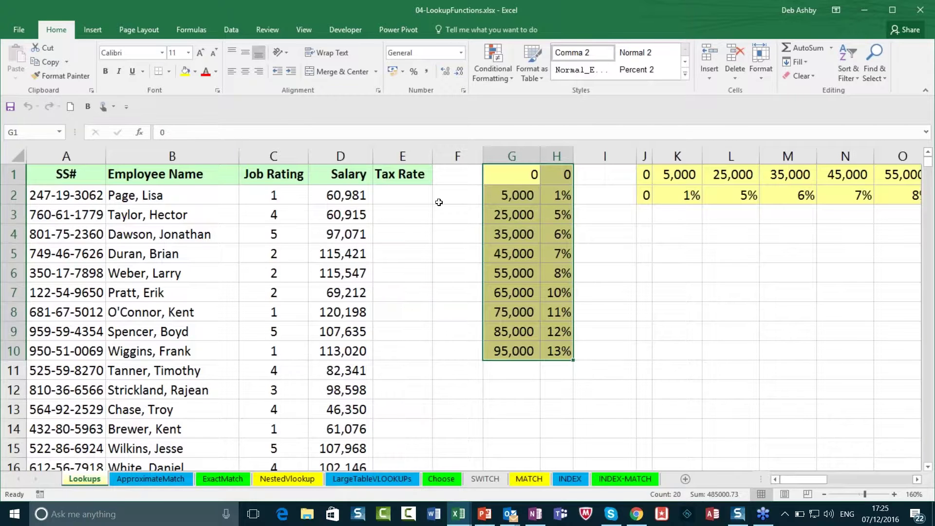
left_click(404, 197)
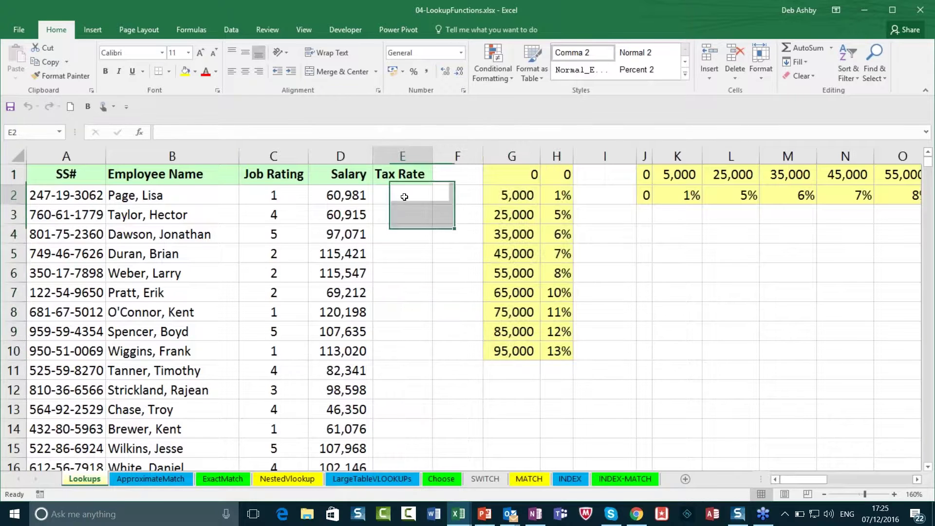
left_click(339, 195)
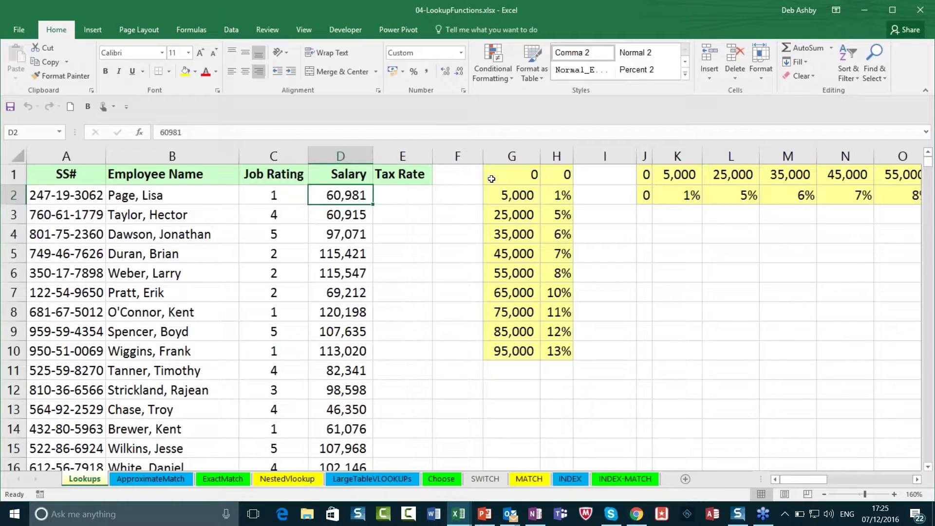
left_click_drag(485, 180, 565, 353)
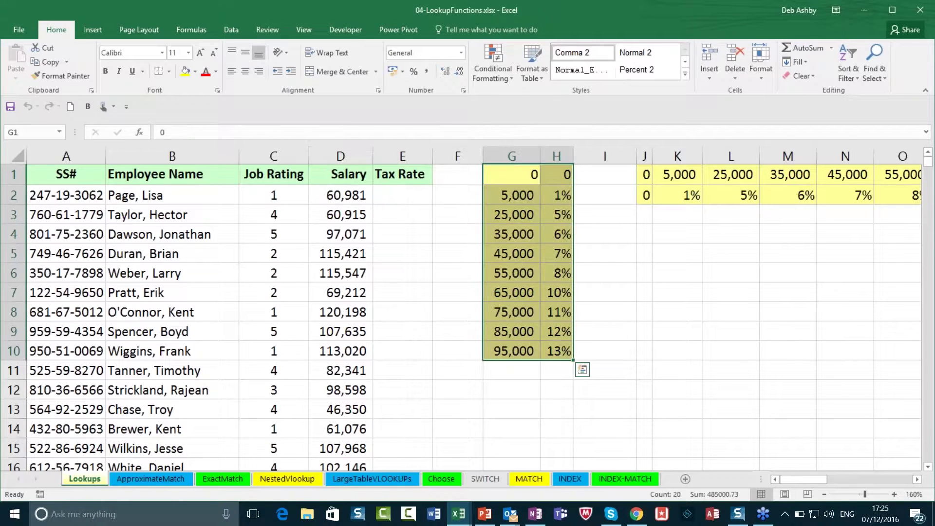
left_click(404, 196)
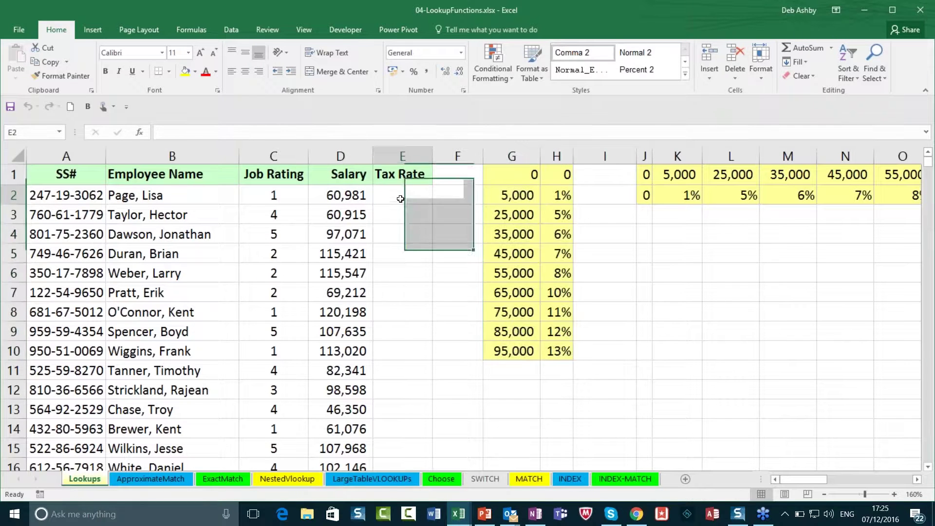
left_click(352, 196)
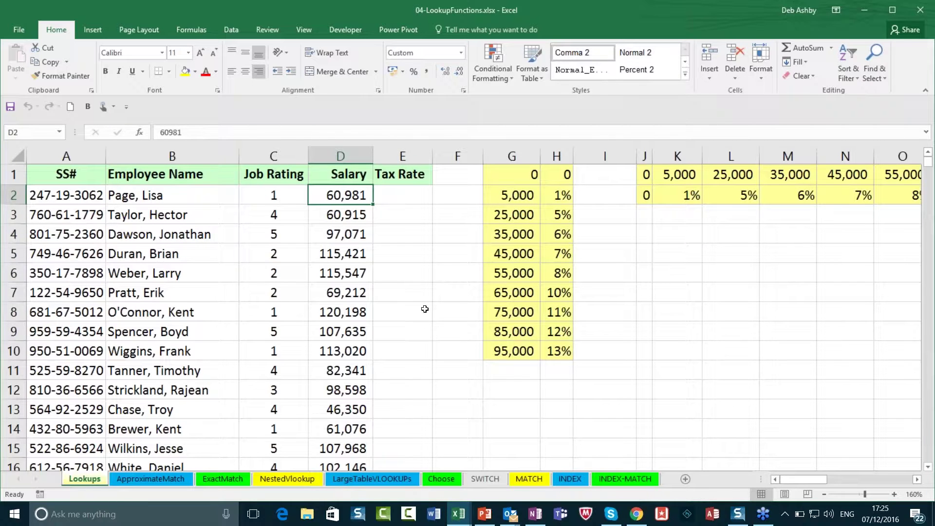
left_click(502, 174)
left_click_drag(502, 174, 567, 359)
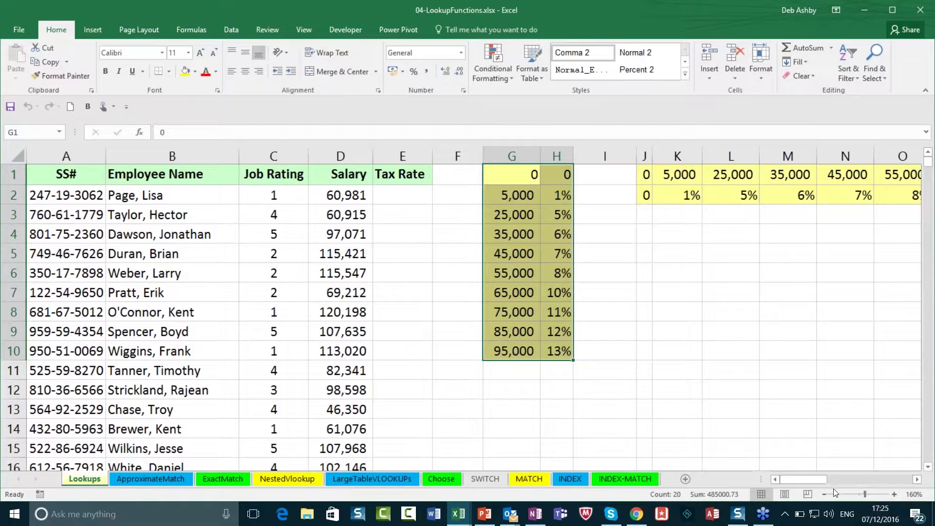
left_click_drag(816, 478, 829, 479)
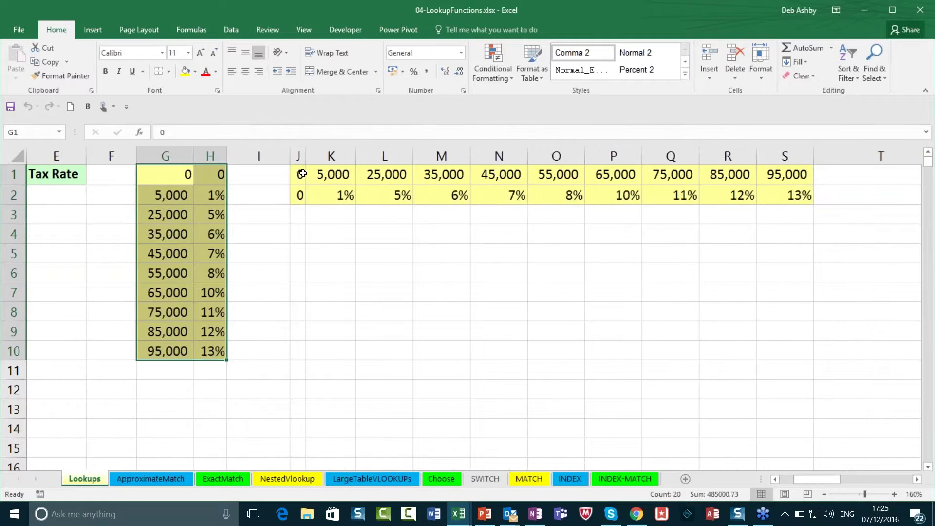
left_click(299, 173)
left_click_drag(299, 174, 788, 196)
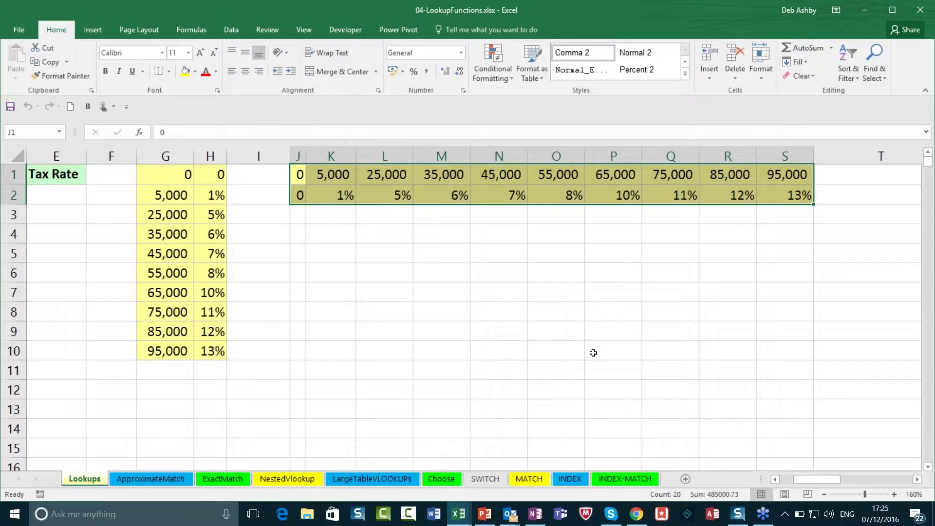
left_click_drag(156, 173, 219, 352)
left_click(487, 342)
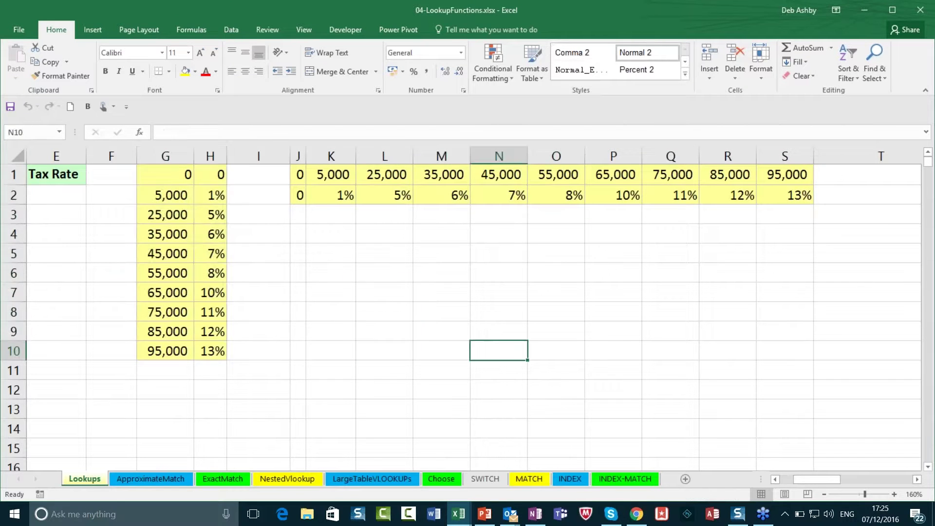
left_click(299, 181)
left_click_drag(300, 184, 767, 199)
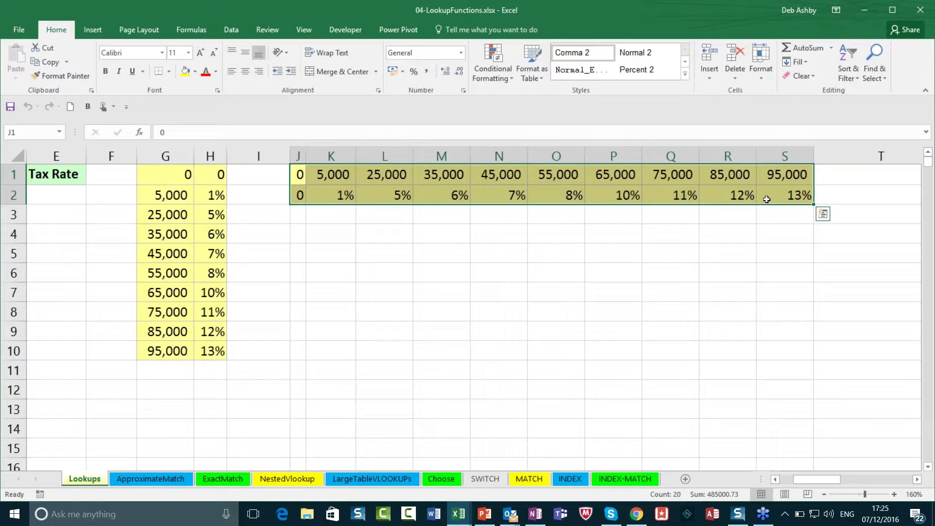
left_click(557, 258)
left_click_drag(811, 478, 794, 483)
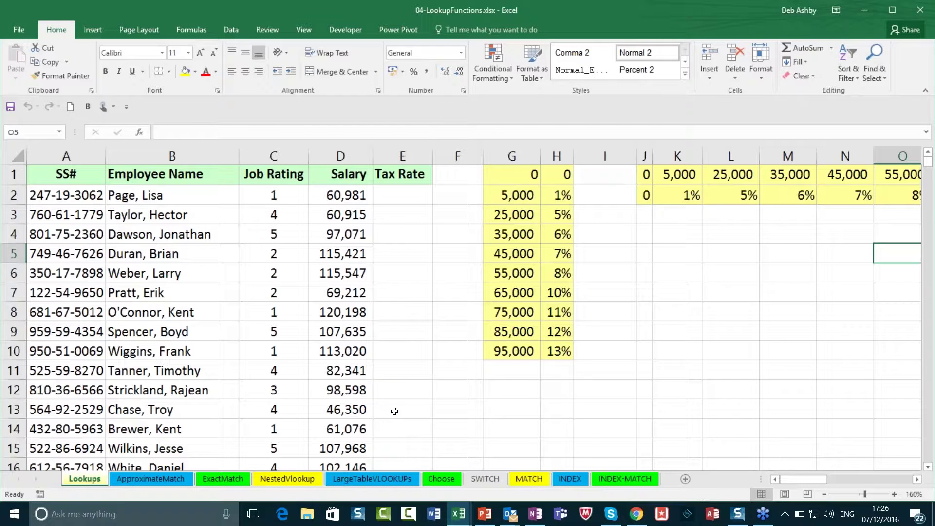
Step: Open the ApproximateMatch sheet and point out the first salary, 60,981, and its Tax Rate cell
left_click(160, 477)
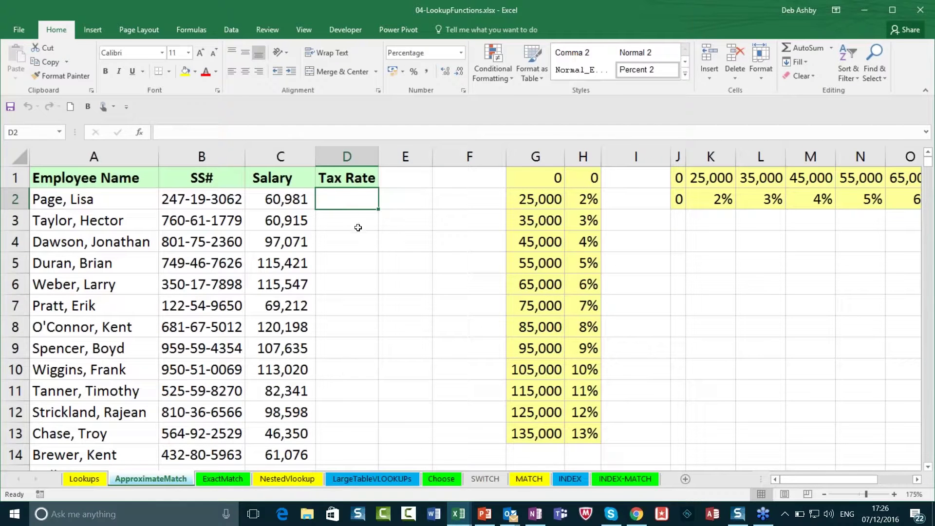
left_click(274, 201)
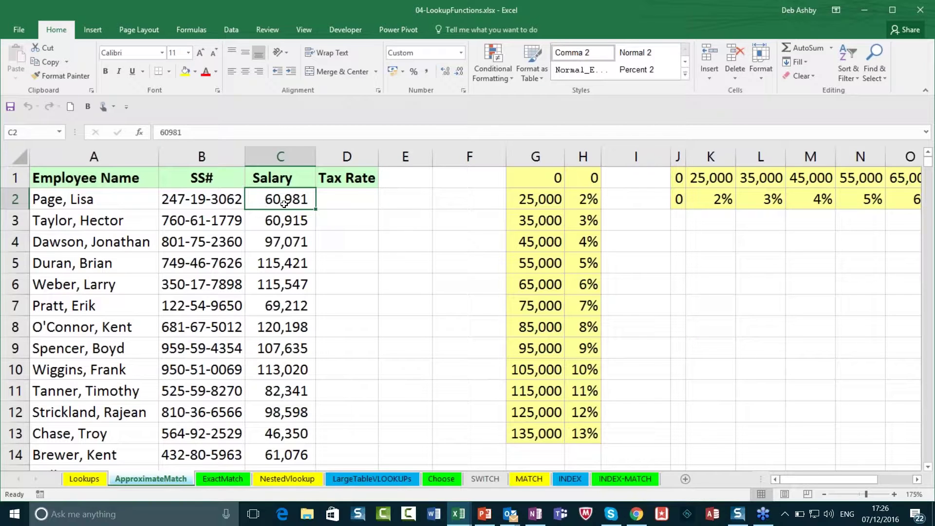
left_click(355, 198)
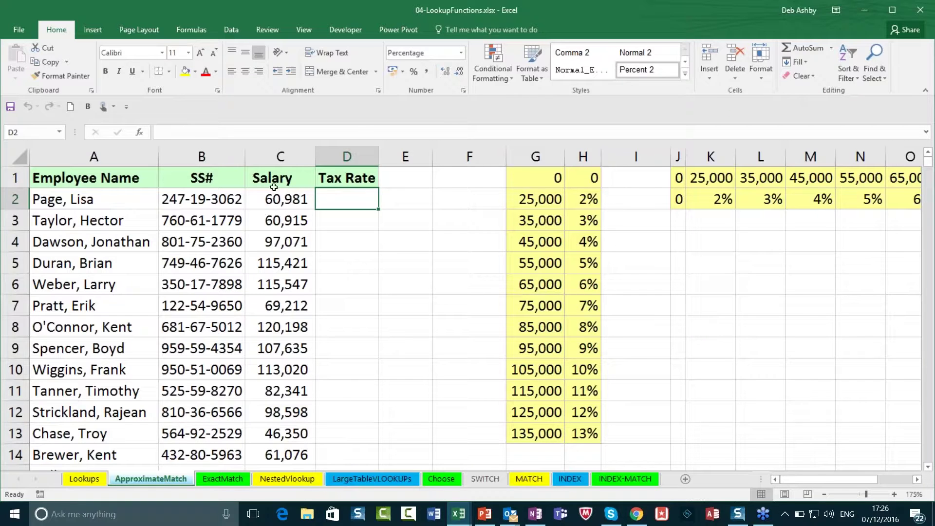
left_click(278, 201)
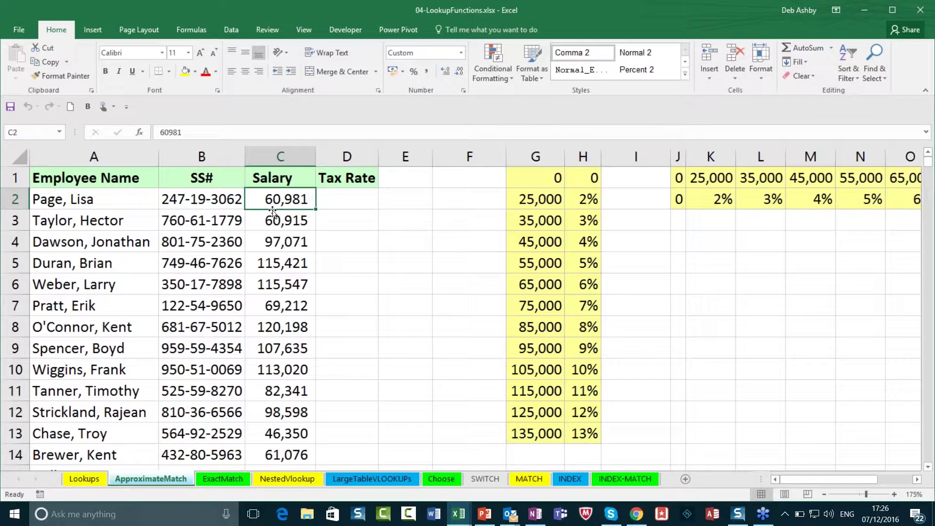
Step: Highlight the column G thresholds and the 55,000–65,000 and 65,000–75,000 bands, then select D2
left_click(534, 198)
left_click_drag(535, 198, 535, 431)
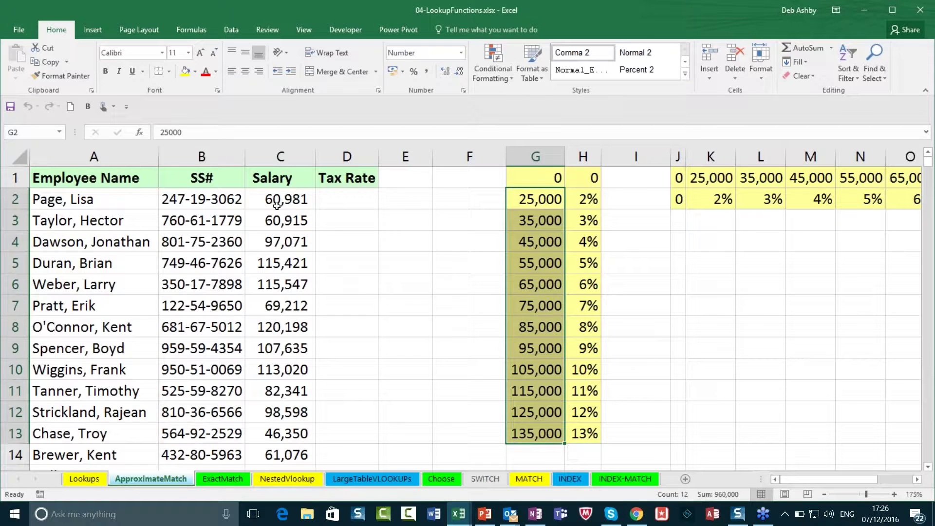
key("Left")
key("Left")
key("Left")
key("Left")
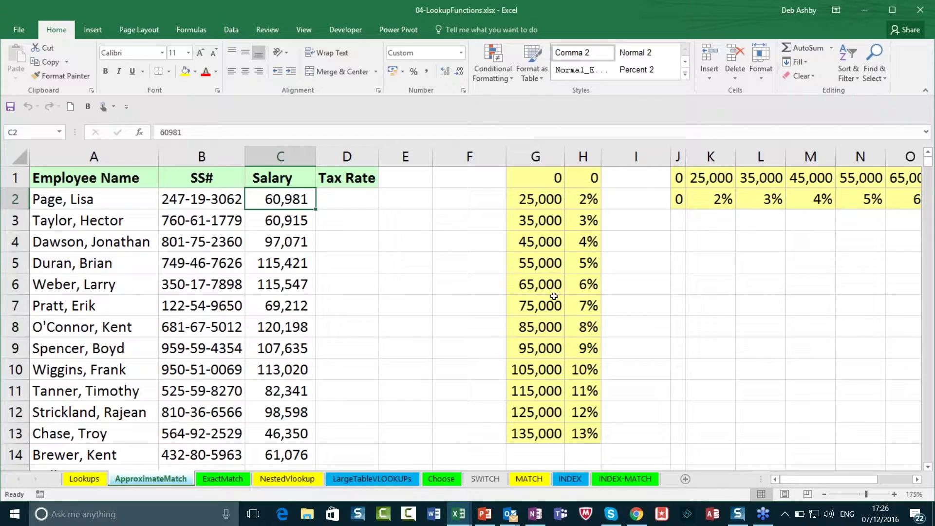
left_click(527, 264)
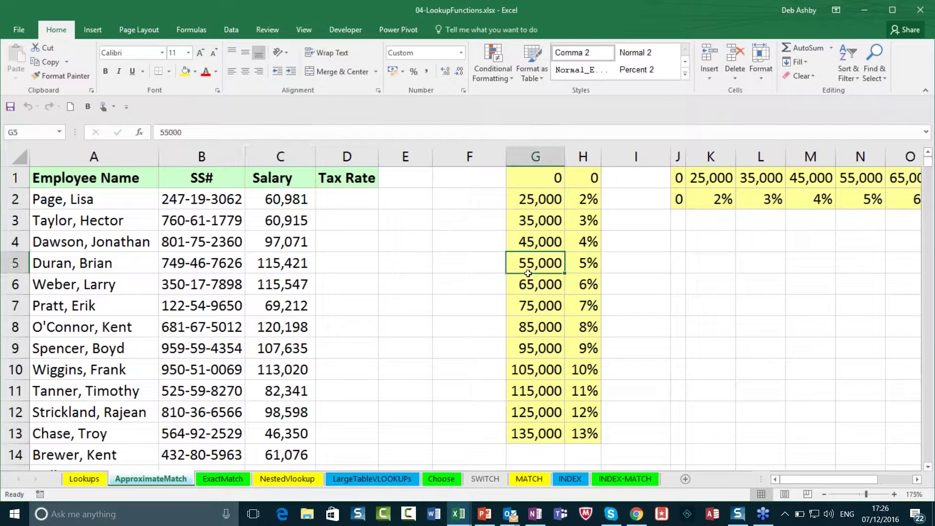
left_click_drag(528, 265, 529, 285)
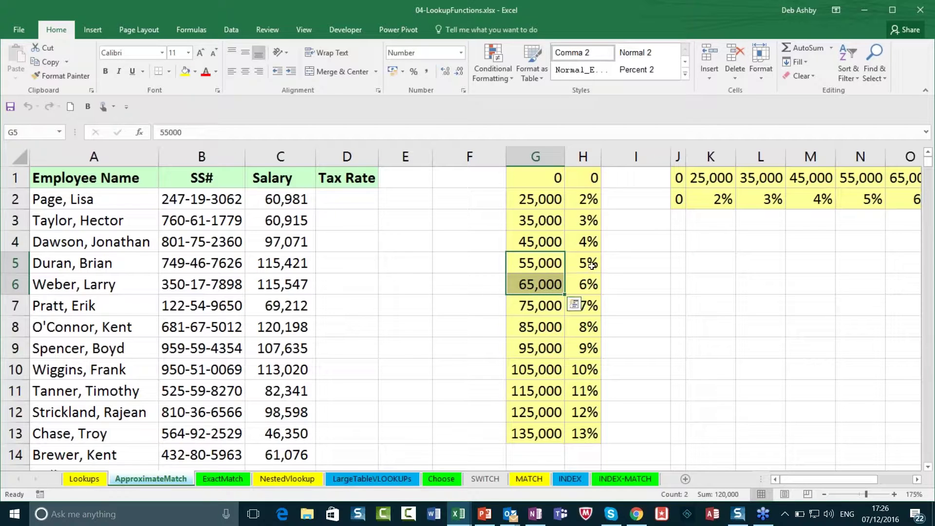
left_click(583, 265)
left_click(279, 197)
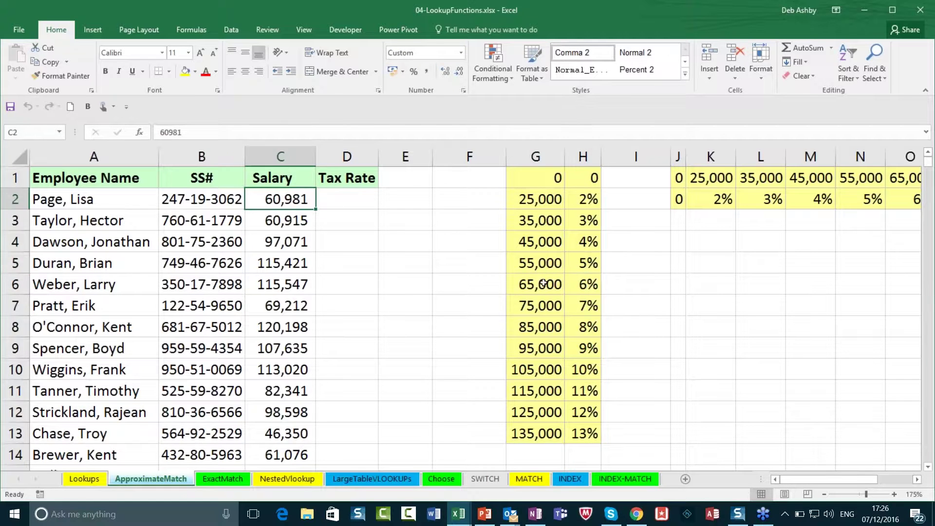
left_click_drag(538, 284, 543, 306)
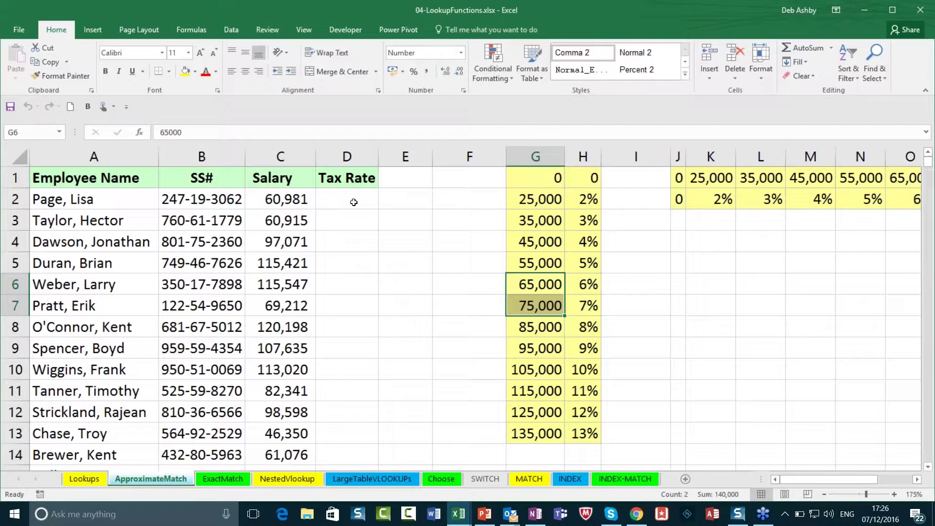
left_click(281, 203)
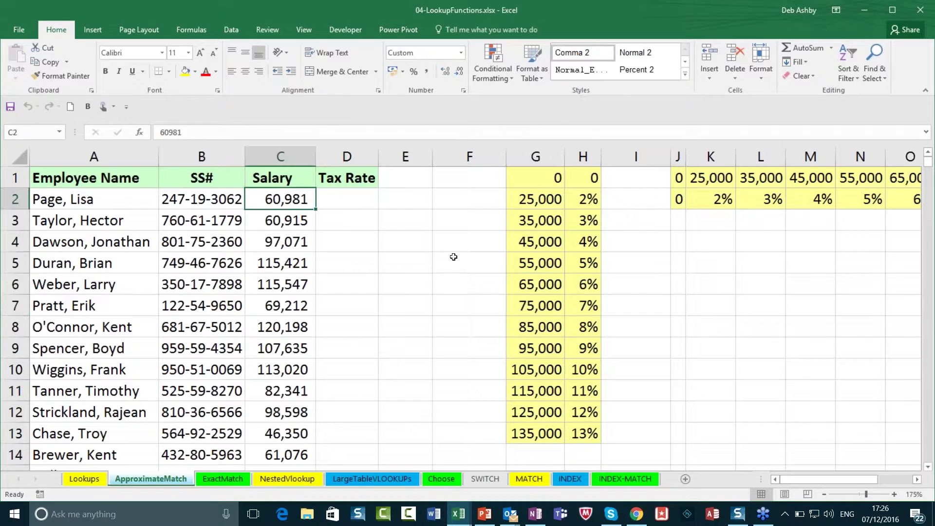
left_click(526, 285)
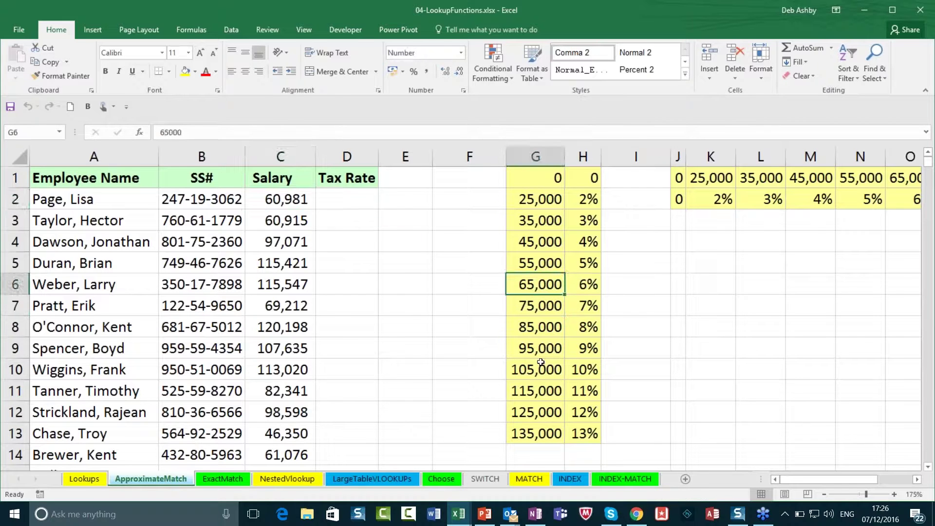
left_click(347, 199)
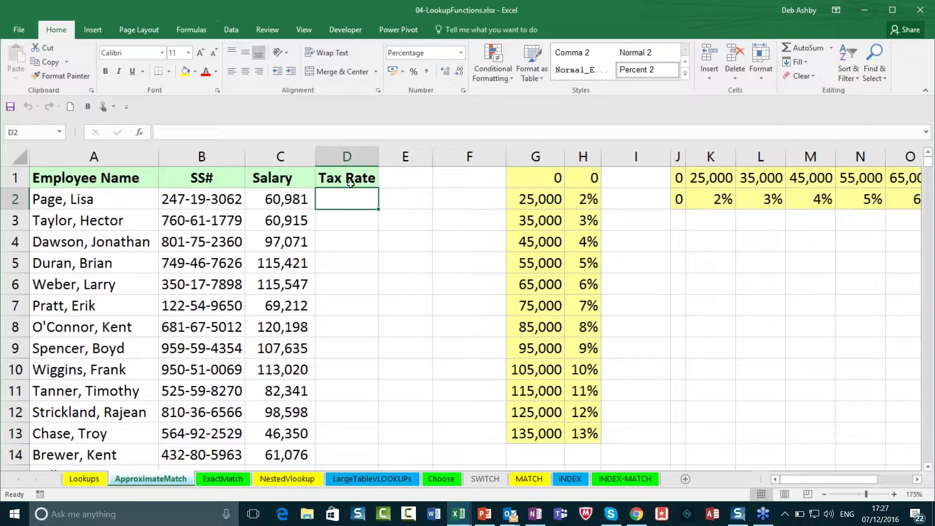
Step: Enter =VLOOKUP(C2,G1:H13,2,TRUE) in D2, returning a 5% tax rate
type("=")
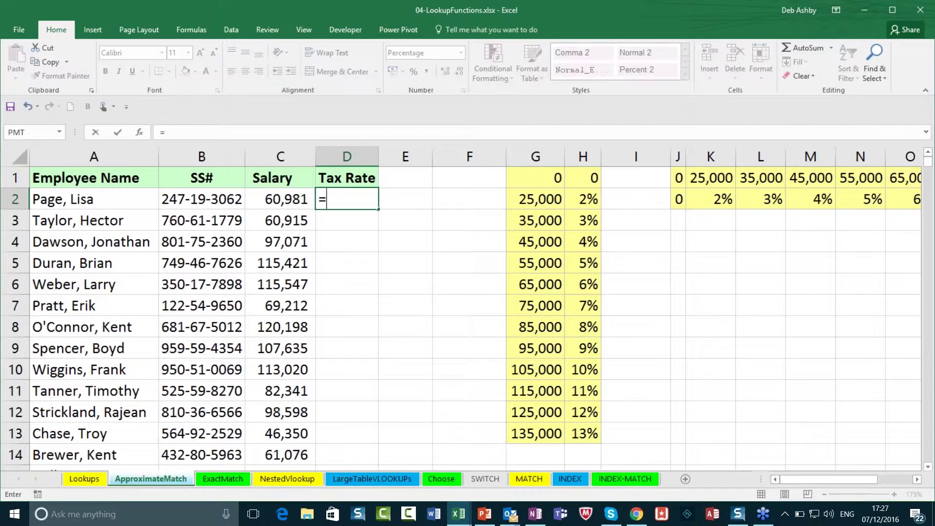
type("VLOO")
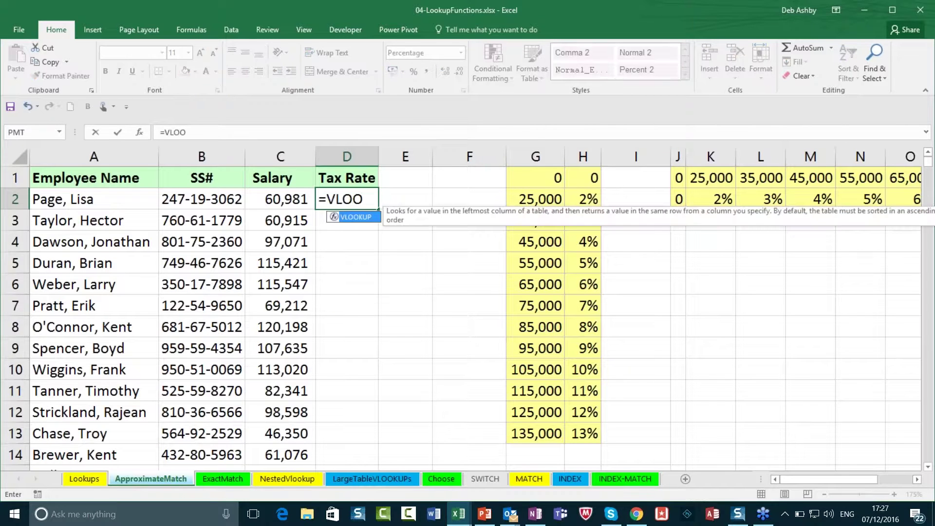
type("KUP(")
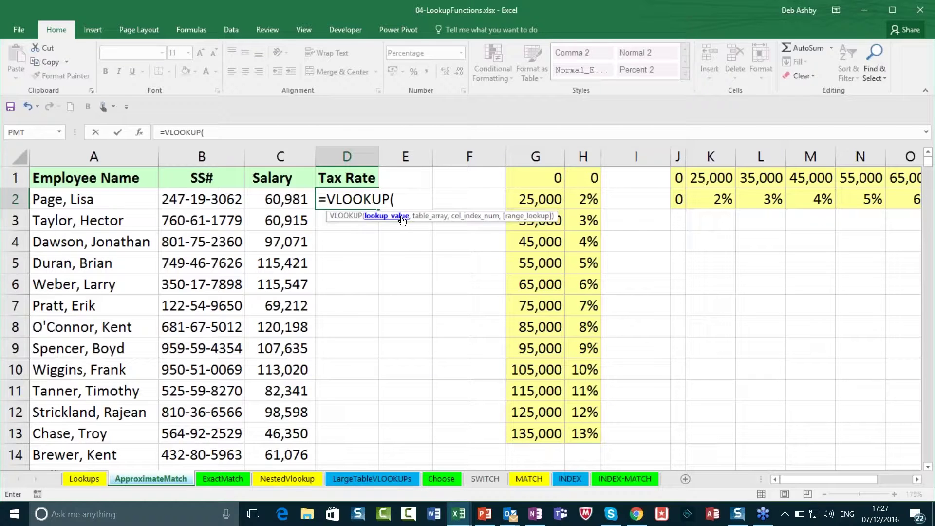
left_click(284, 199)
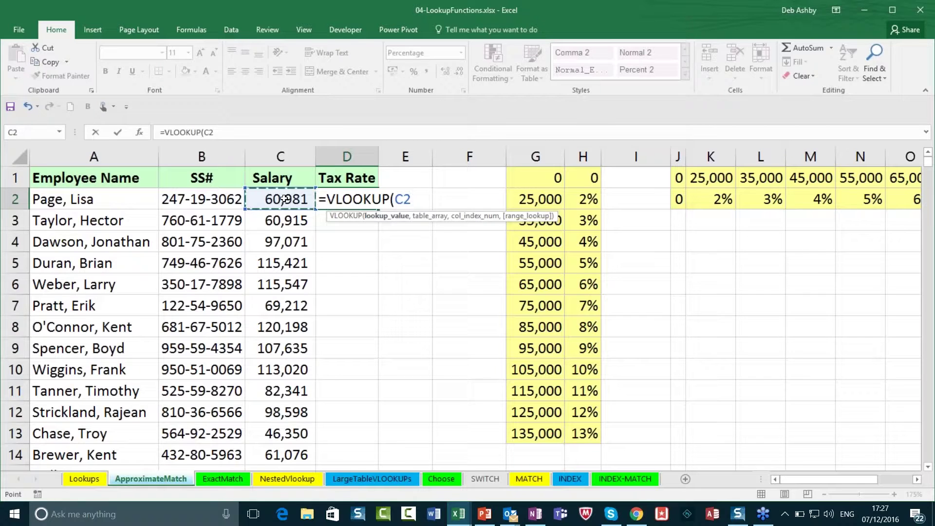
type(",")
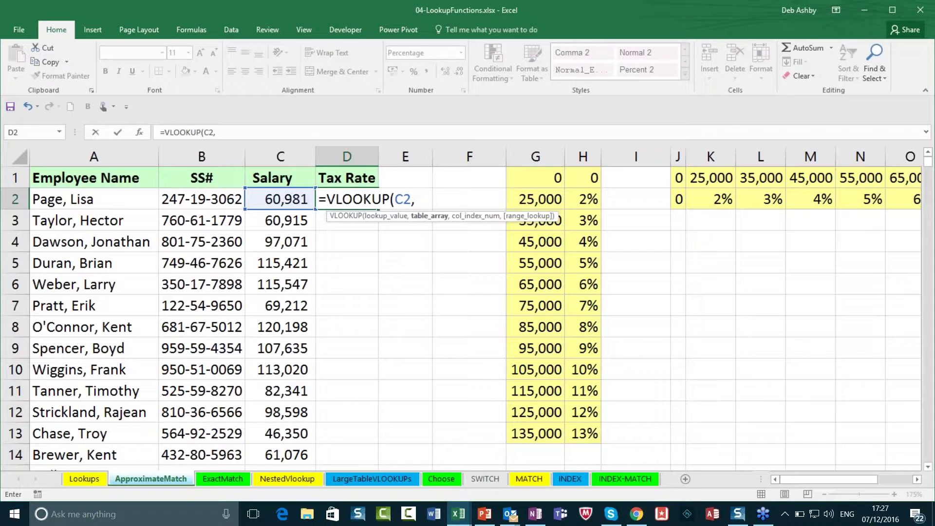
left_click_drag(517, 179, 584, 440)
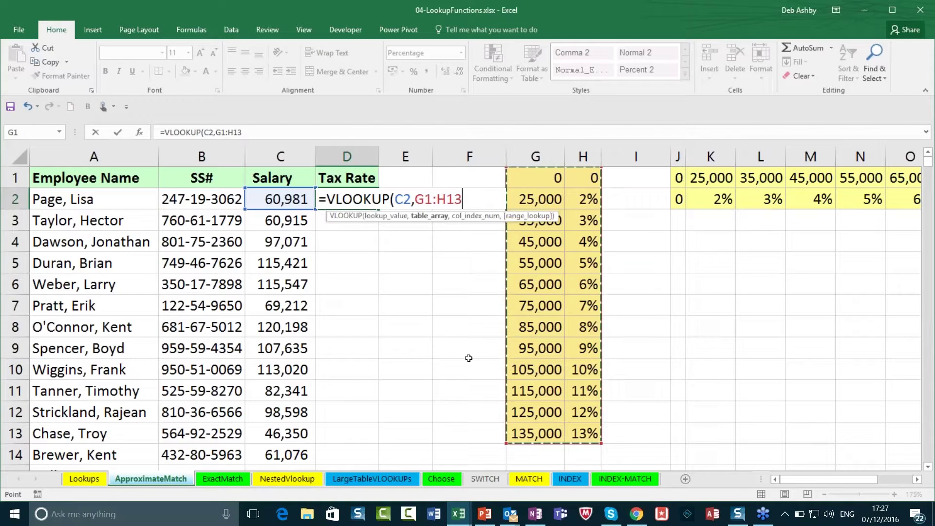
type(",")
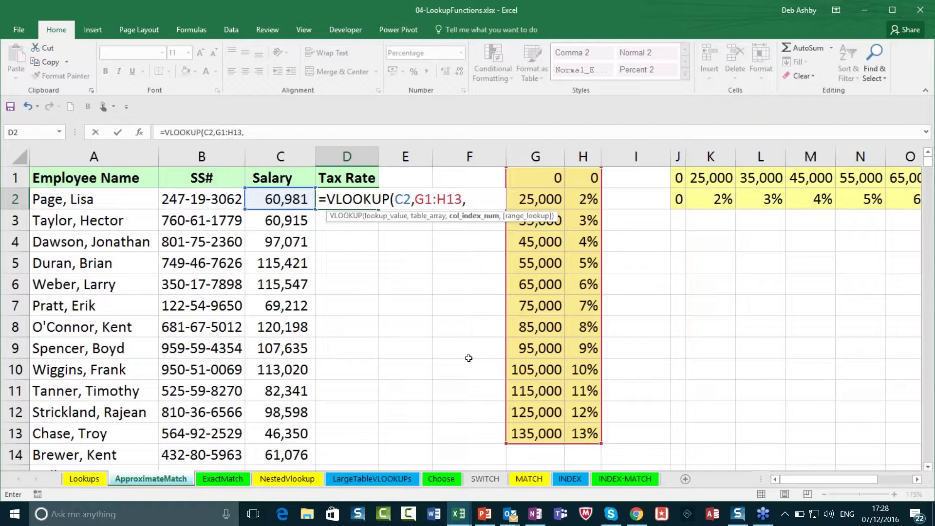
type("2,")
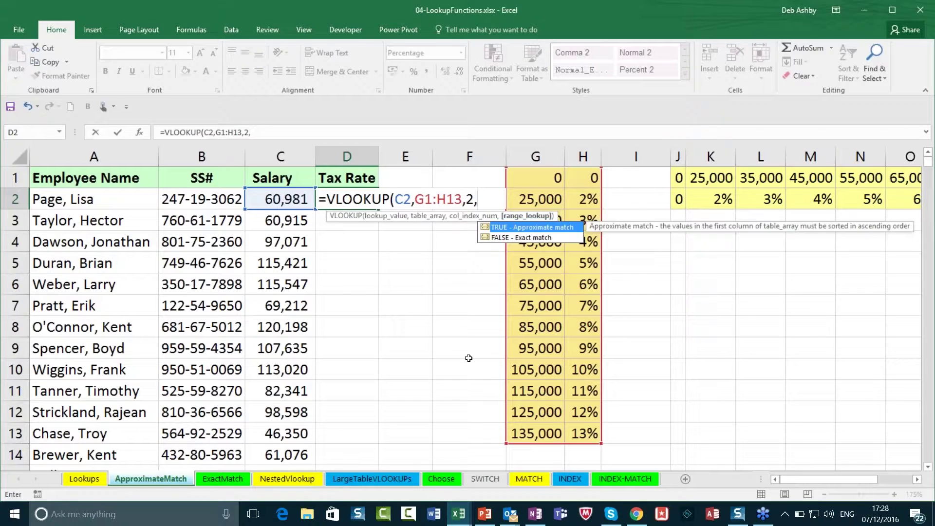
type("true)")
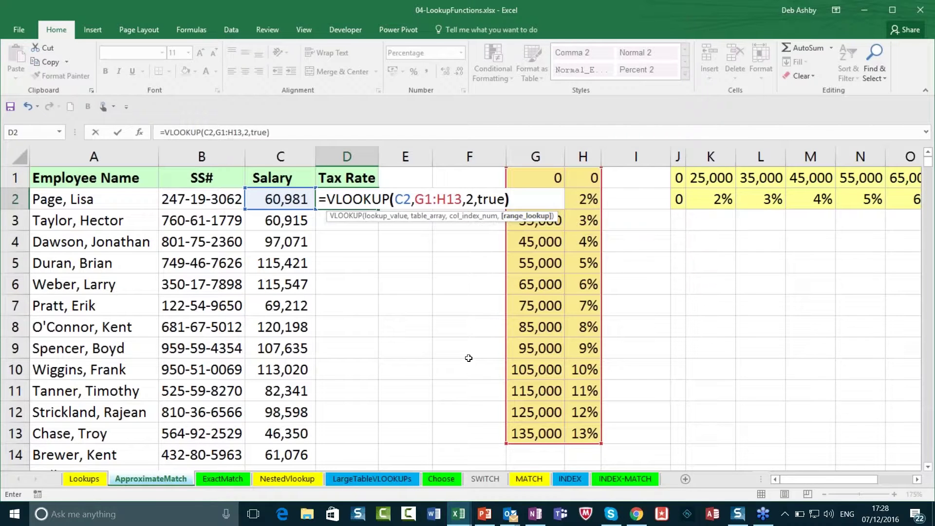
key("Return")
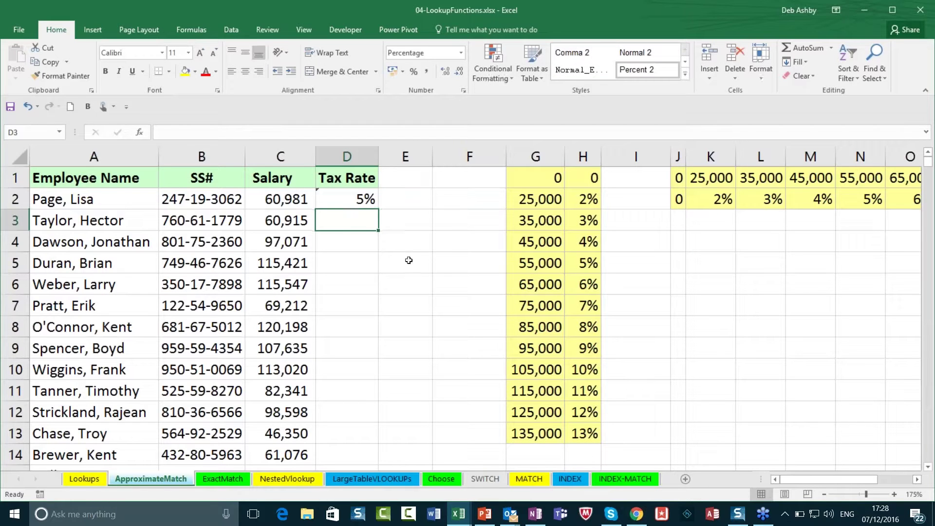
Step: Fill the D2 formula down column D, inspect D11's shifted range, and reopen D2 for editing
left_click(361, 198)
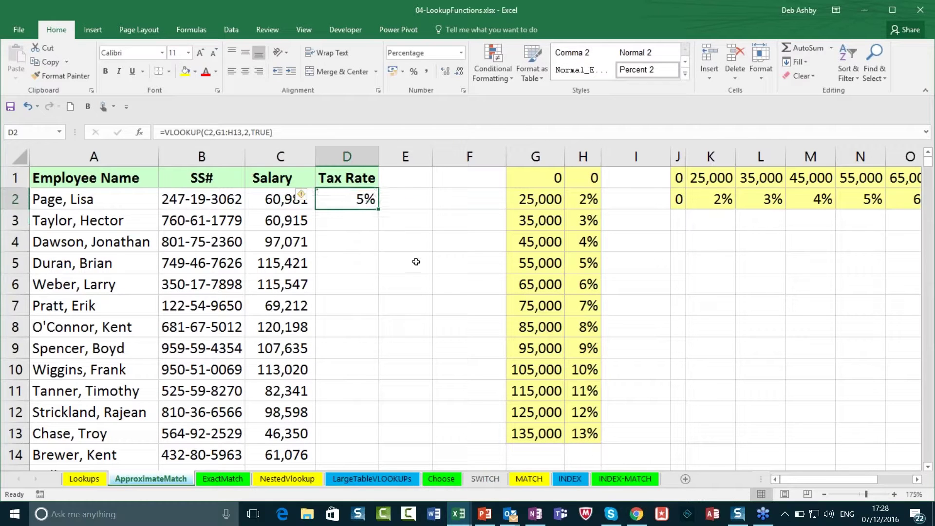
double_click(379, 209)
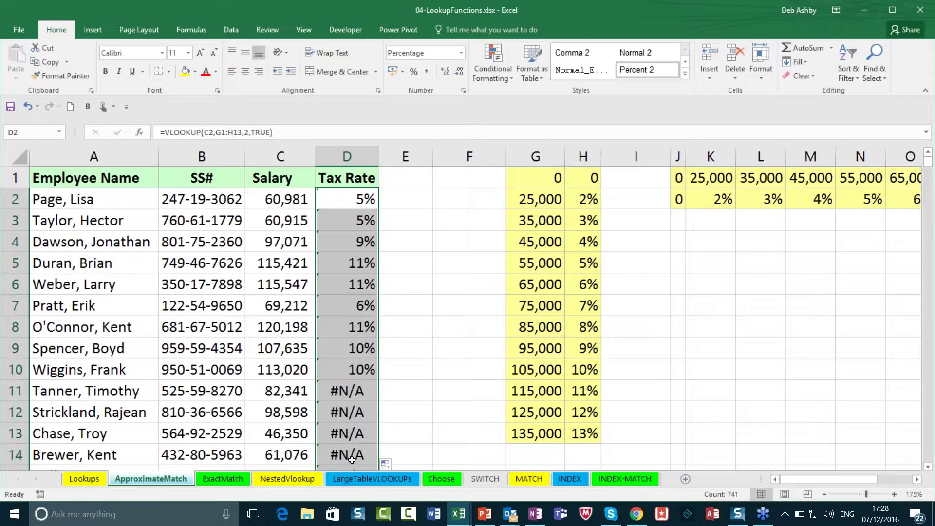
left_click(354, 391)
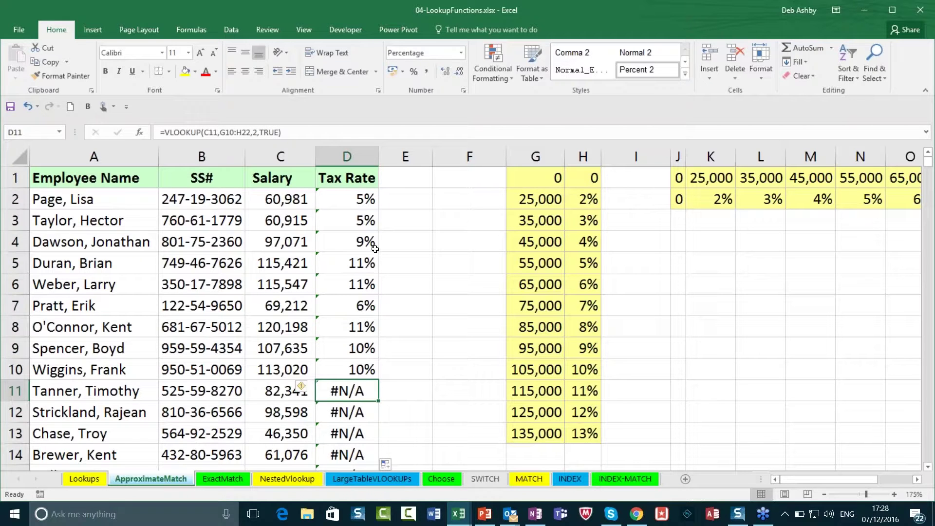
left_click(353, 199)
double_click(352, 199)
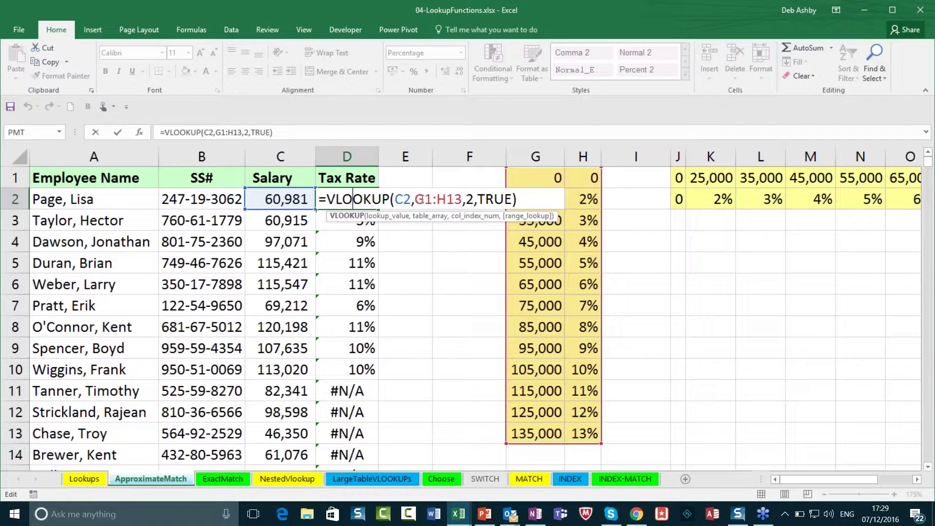
Step: Lock D2's lookup range as $G$1:$H$13
left_click(415, 200)
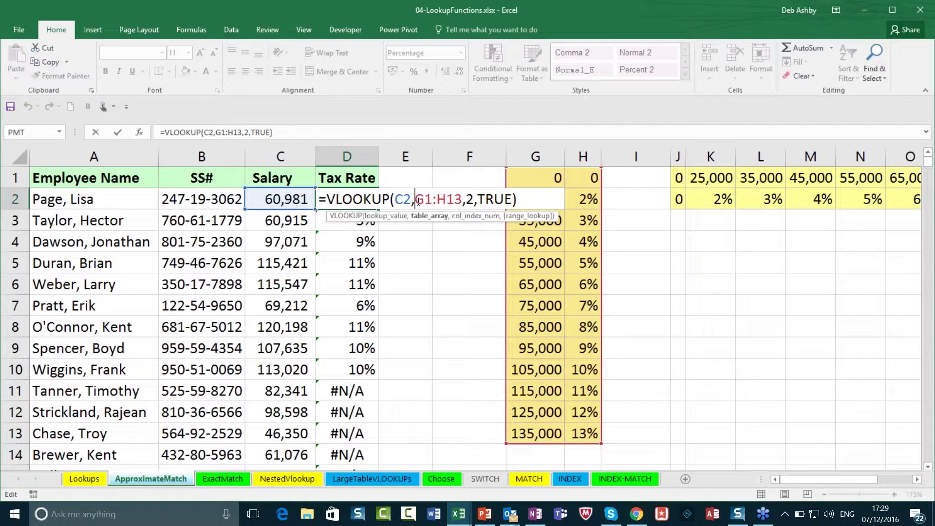
type("$")
left_click(433, 199)
type("$")
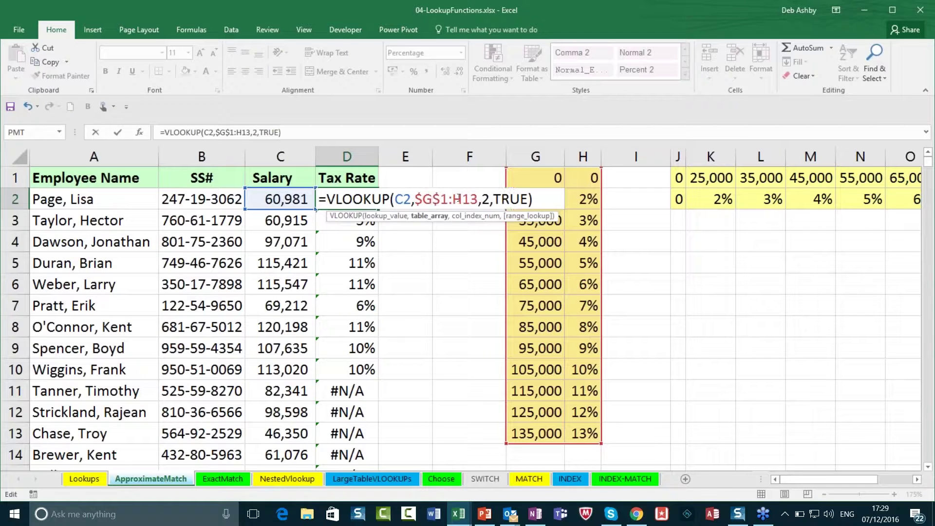
left_click(453, 199)
type("$")
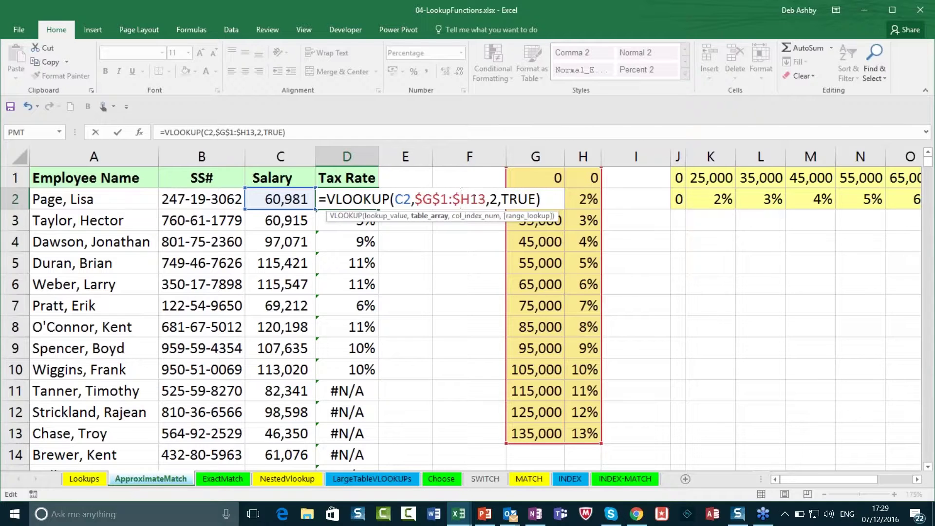
left_click(474, 199)
type("$")
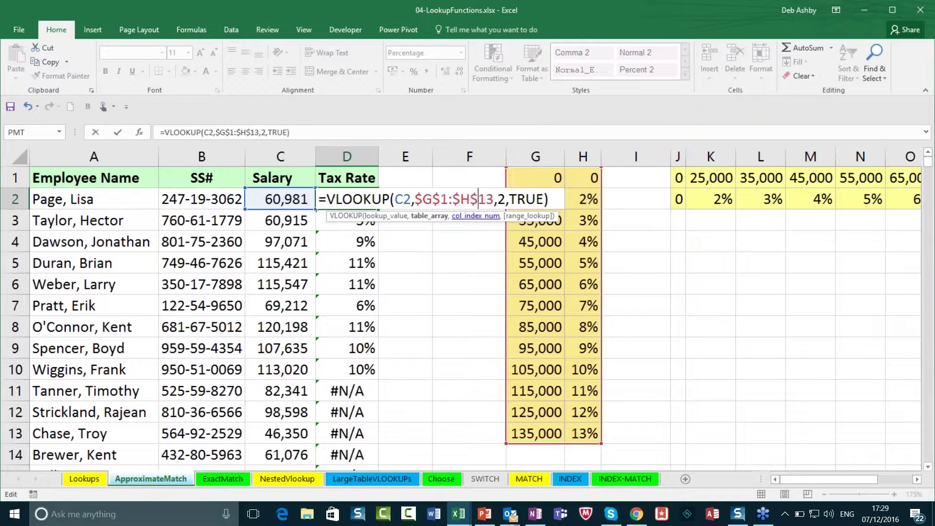
key("ctrl+Return")
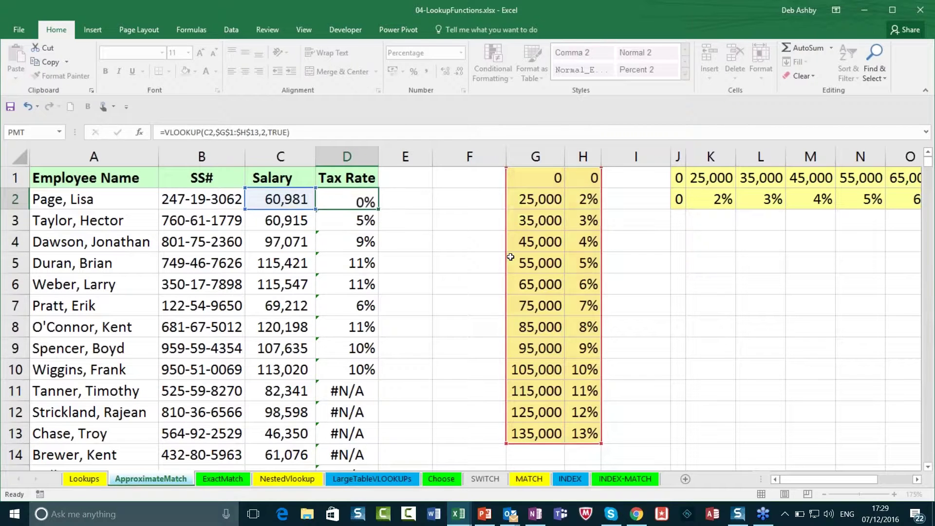
Step: Fill the corrected formula down column D, then undo to clear the column
double_click(384, 210)
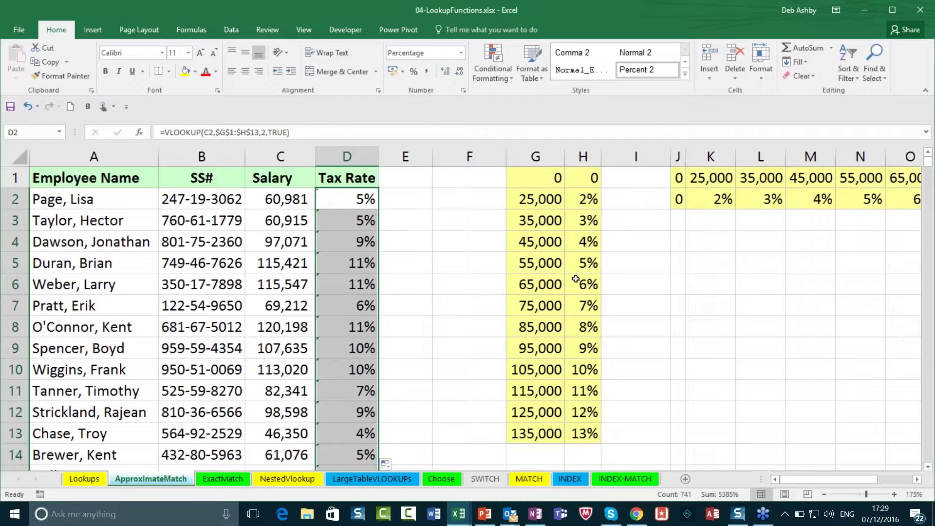
key("ctrl+z")
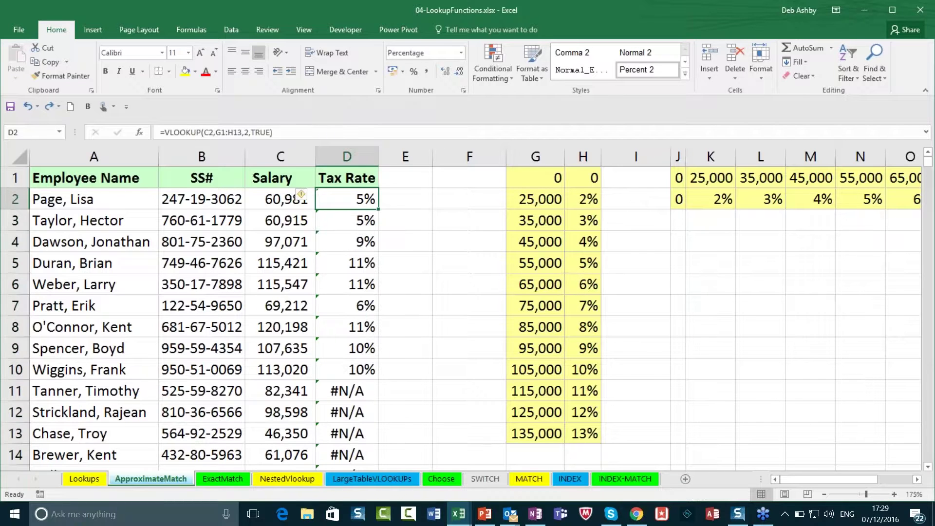
key("ctrl+z")
key("ctrl+z")
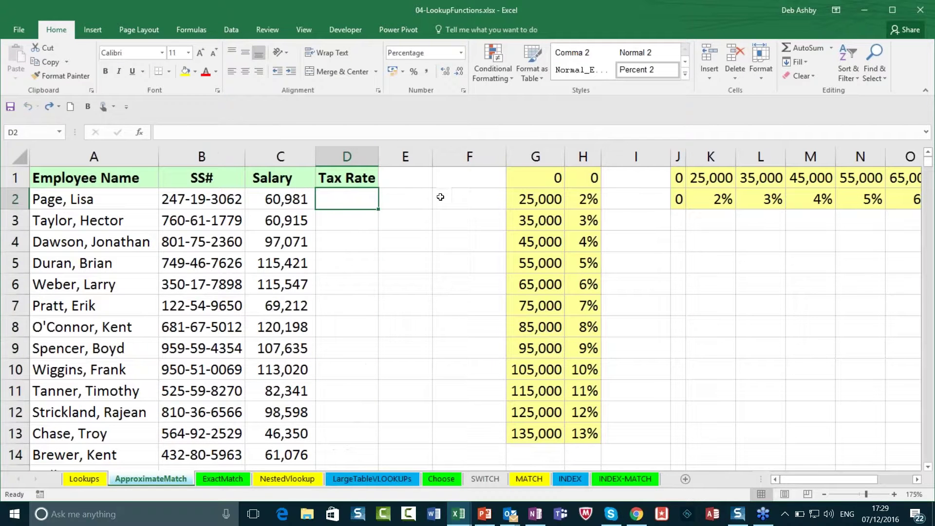
Step: Name the G1:H13 tax table Tax_Rate in the Name Box
left_click(529, 177)
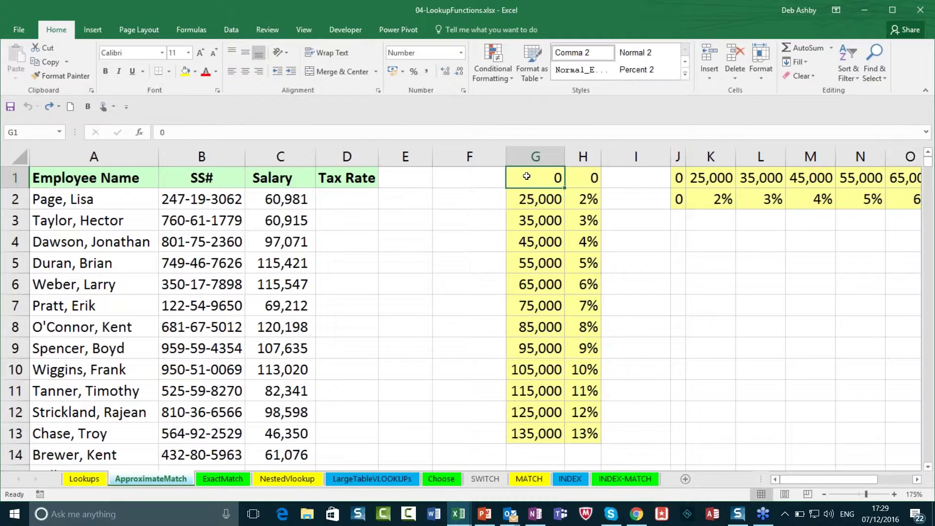
mouse_move(526, 176)
left_mouse_down()
mouse_move(584, 183)
mouse_move(582, 435)
left_mouse_up()
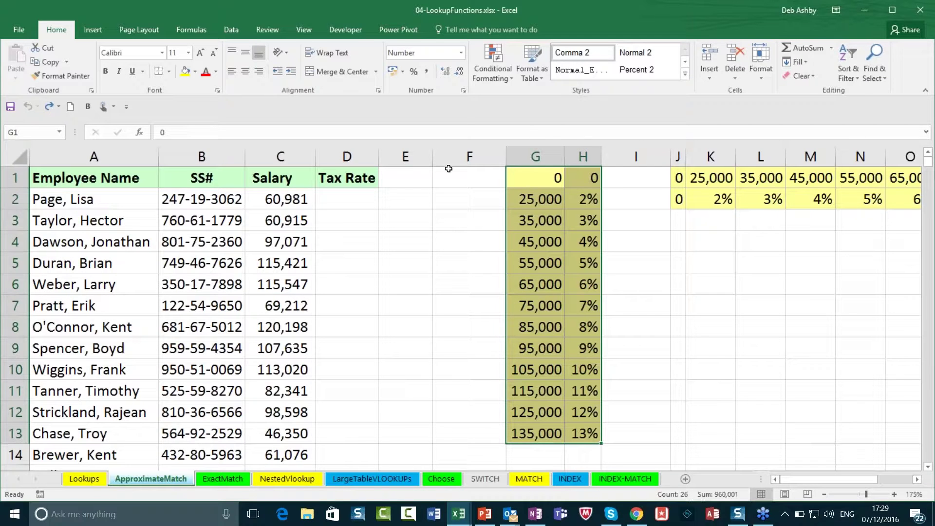
left_click(30, 132)
type("Tax_Rate")
key("Return")
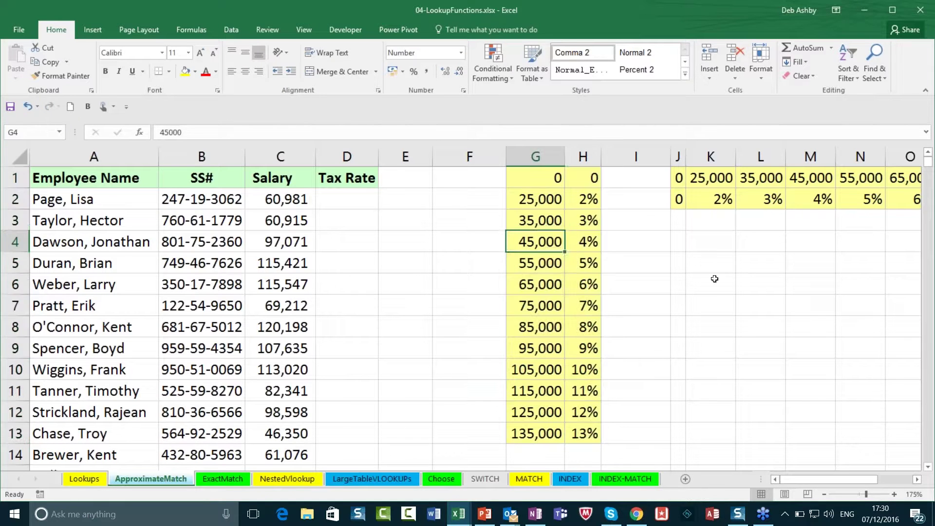
Step: Verify the Tax_Rate range by selecting it from the Name Box list
left_click(820, 343)
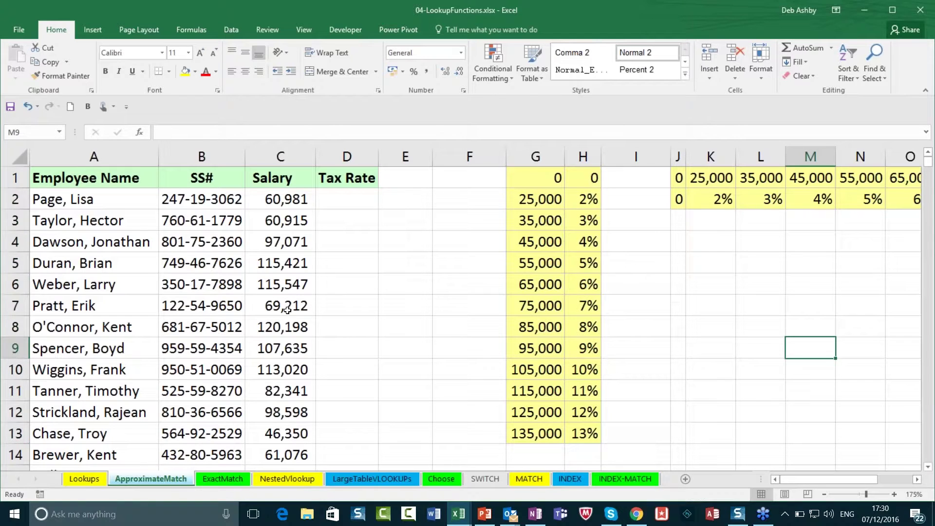
left_click(160, 290)
left_click(58, 132)
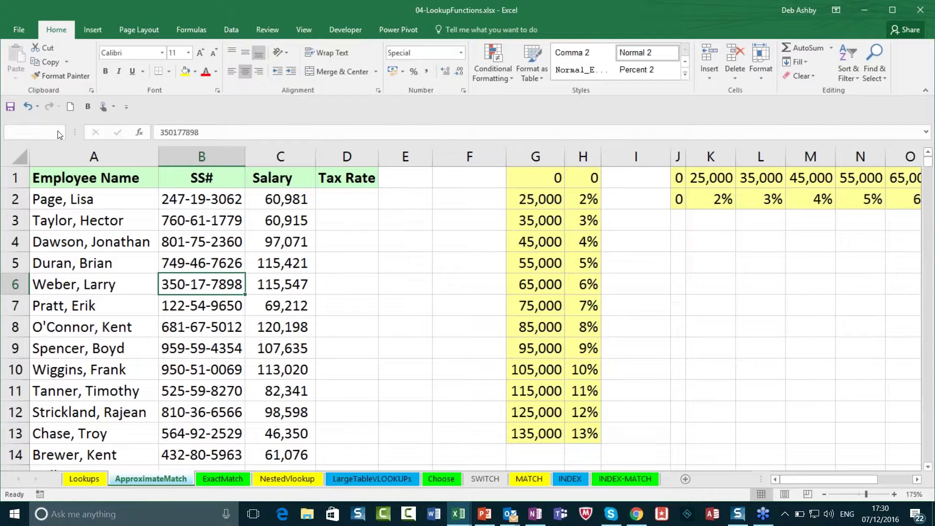
left_click(29, 146)
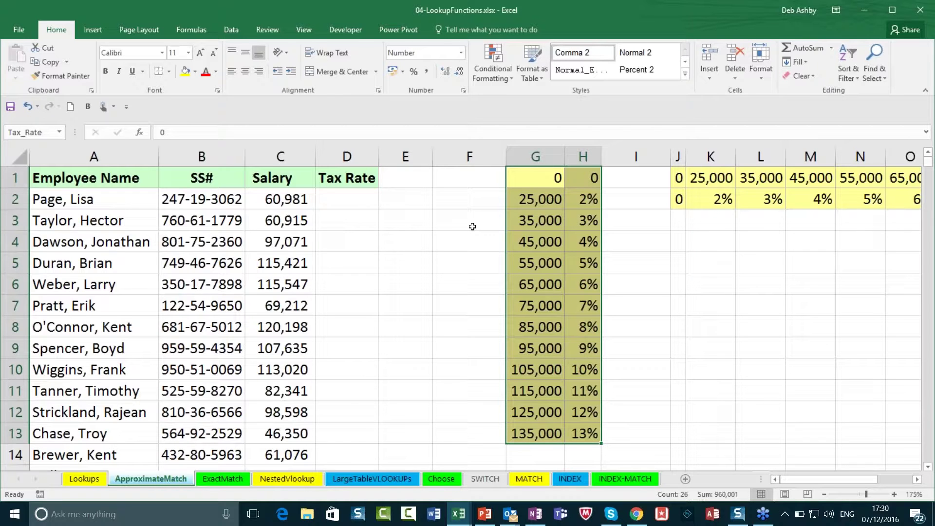
Step: Enter =VLOOKUP(C2,Tax_Rate,2,TRUE) in D2 using the Tax_Rate name
left_click(346, 200)
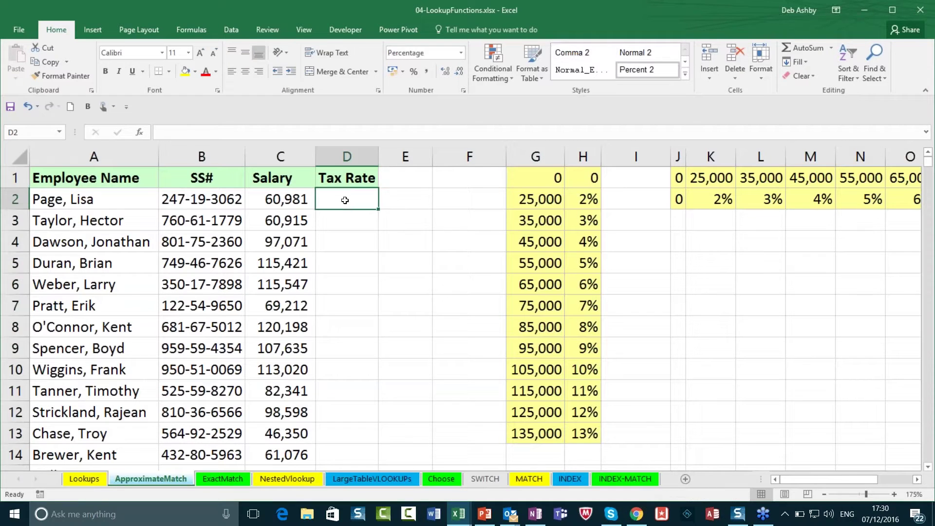
type("=")
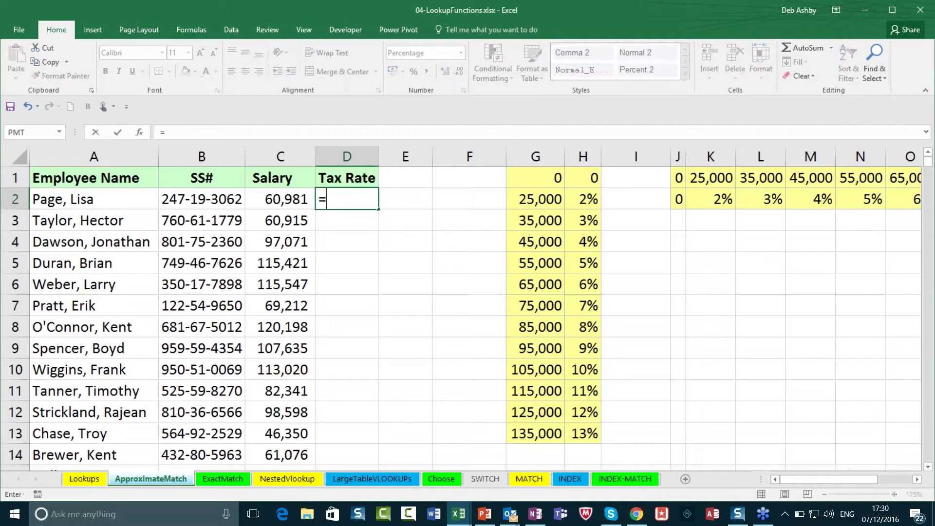
type("vlooku")
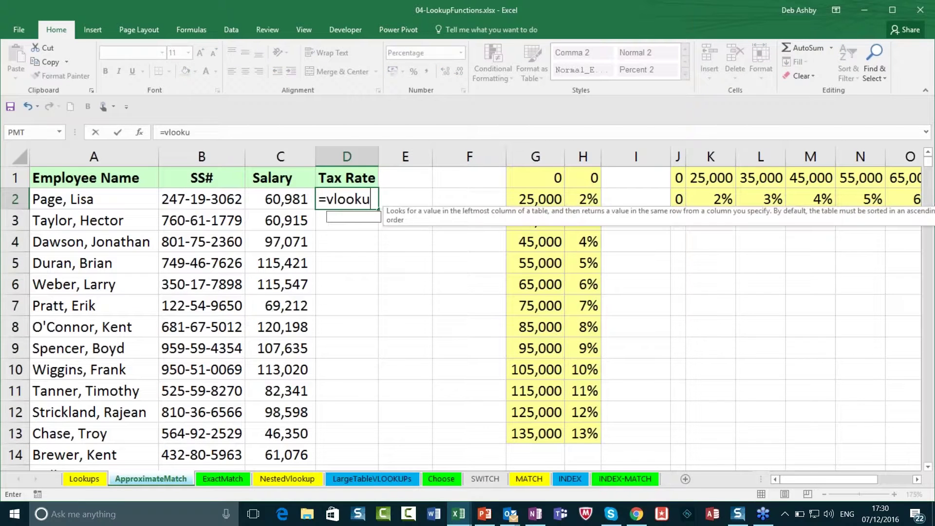
type("p(")
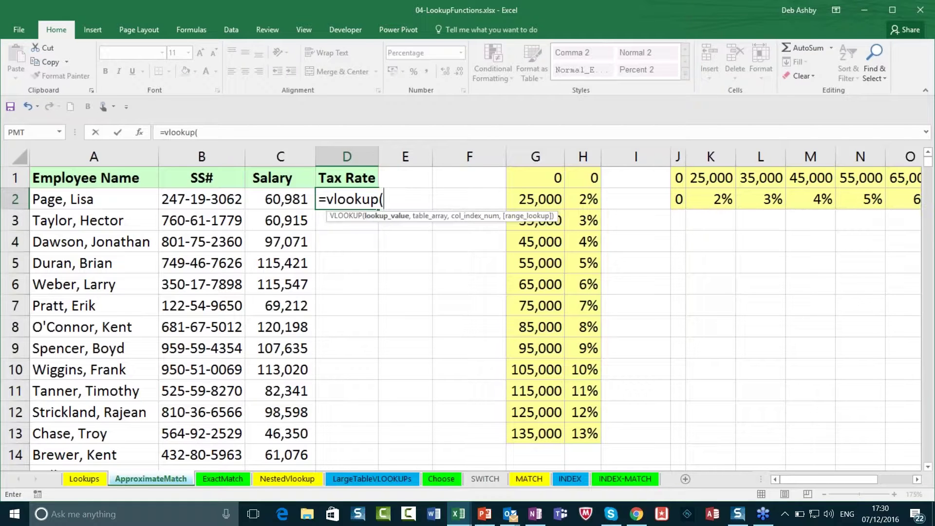
left_click(286, 197)
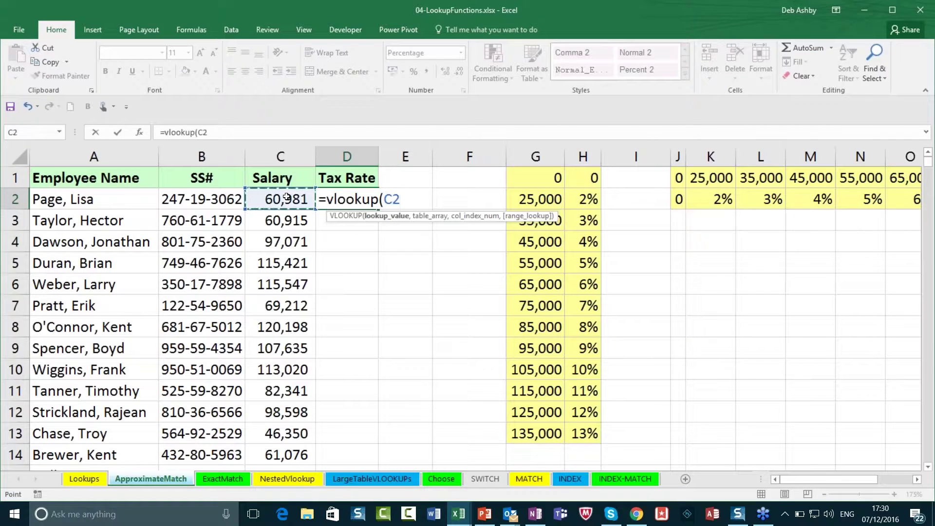
type(",")
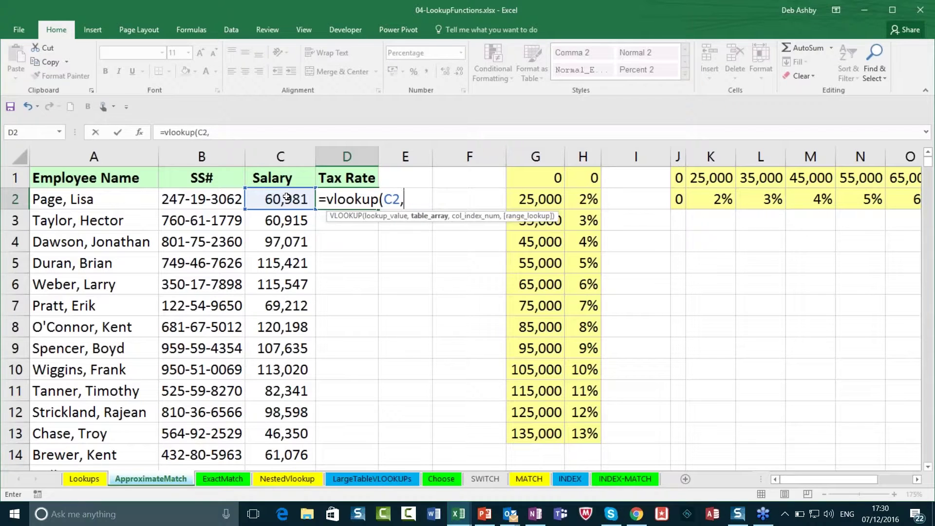
type("Tax")
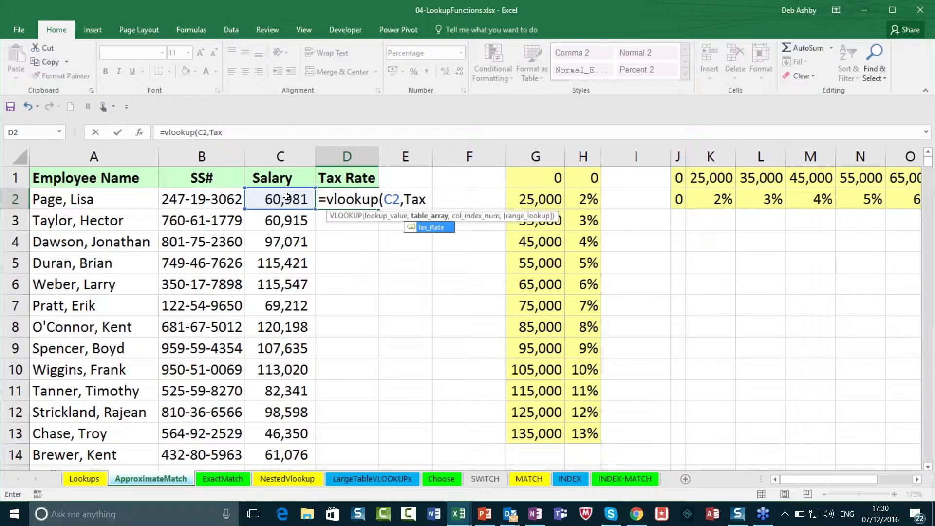
left_click(438, 228)
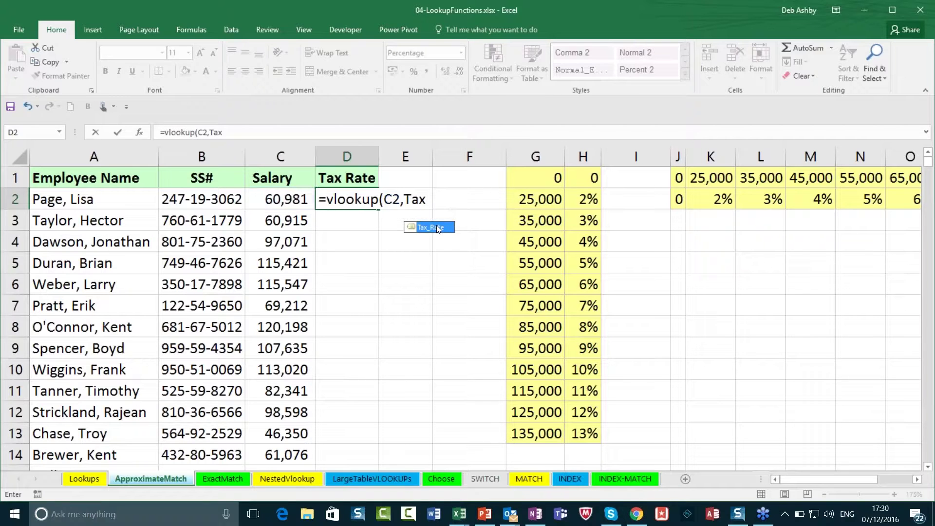
double_click(438, 228)
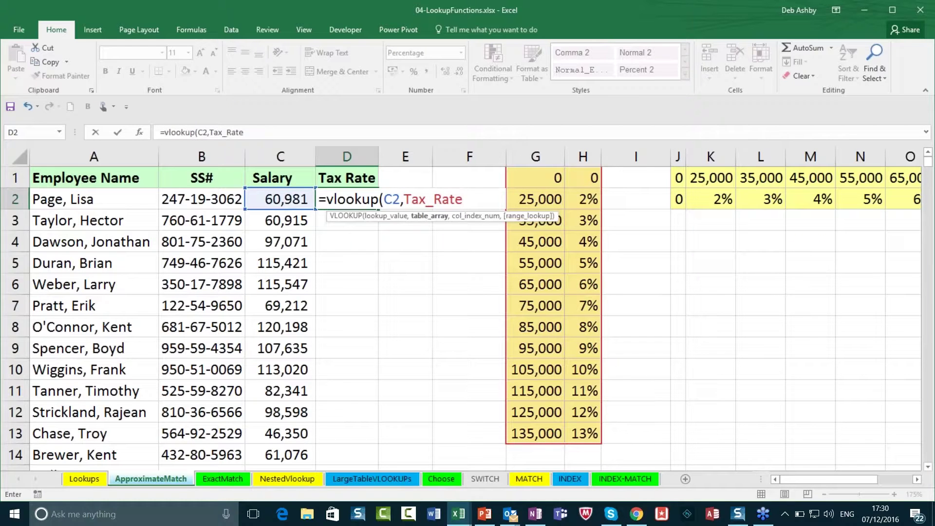
type(",")
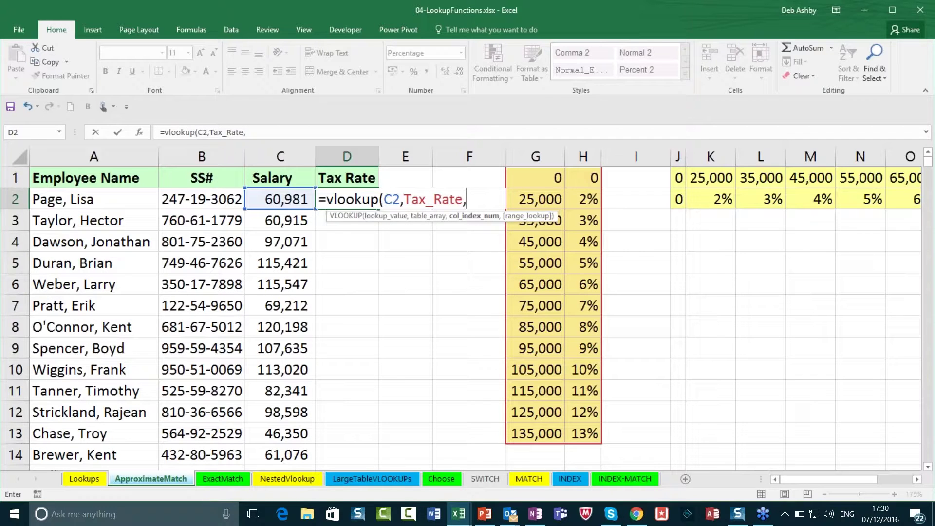
type("2,")
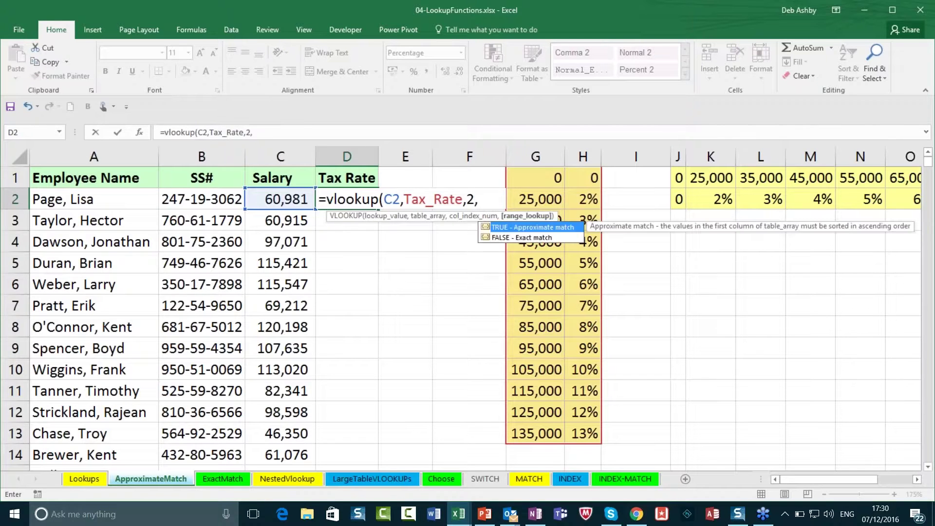
type("true)")
key("Return")
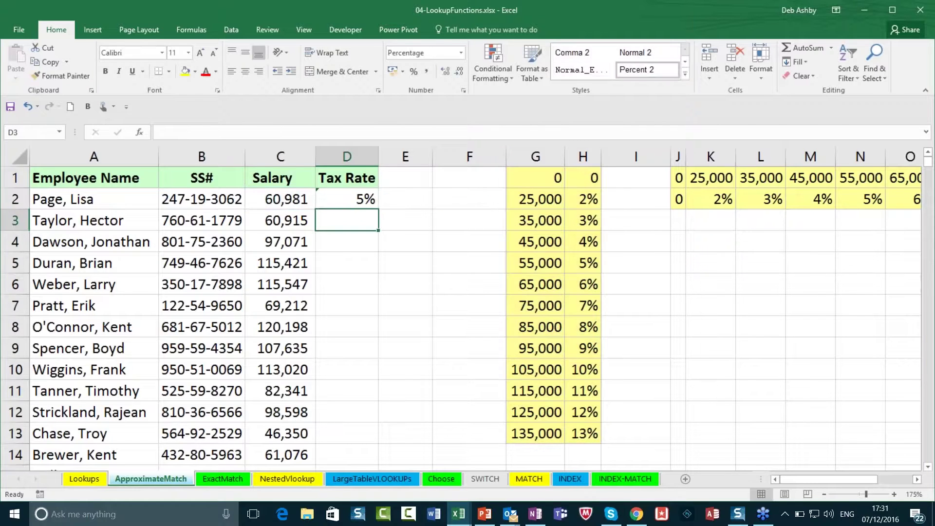
Step: Fill the formula down column D, review the rate table, then undo to empty the column
left_click(347, 199)
double_click(378, 209)
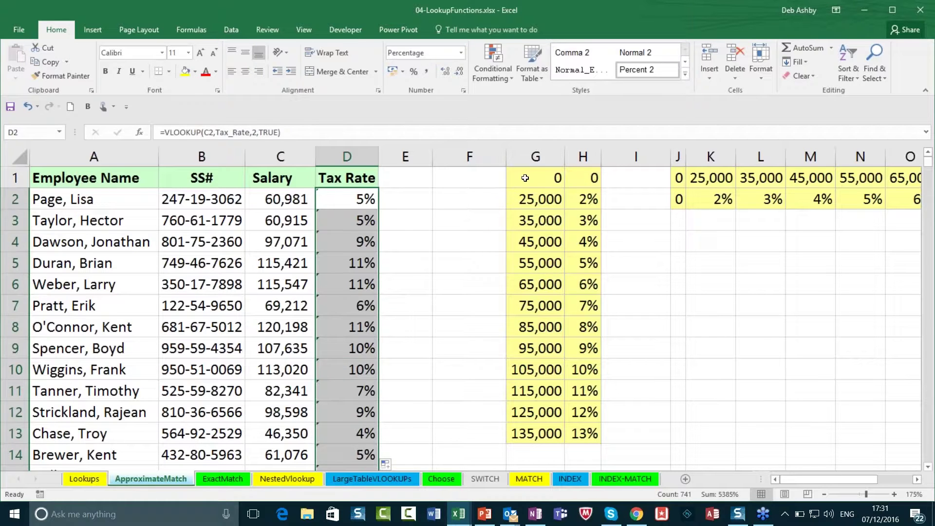
left_click_drag(525, 178, 536, 411)
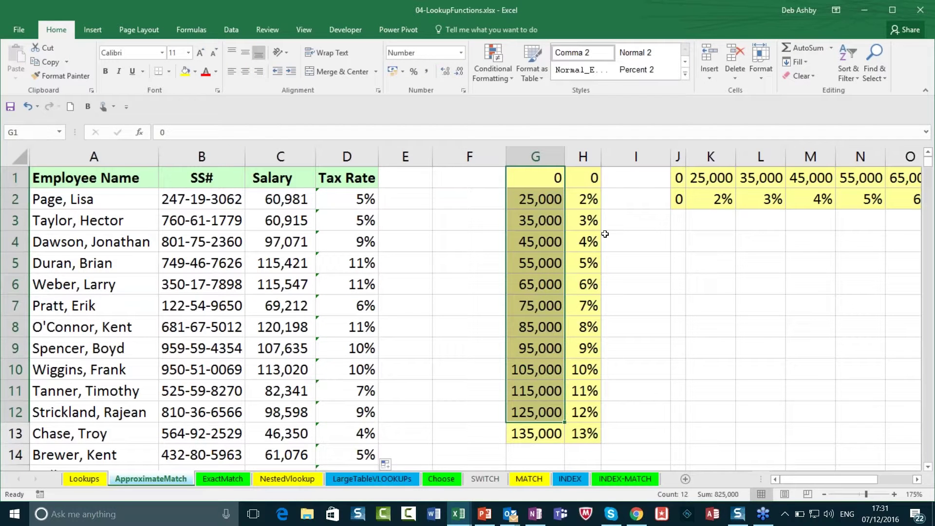
left_click(469, 214)
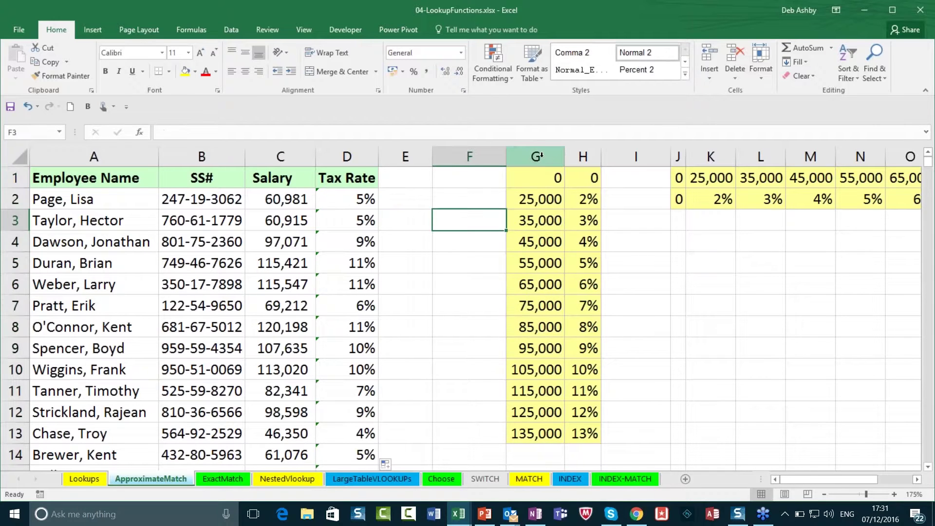
left_click_drag(541, 156, 583, 157)
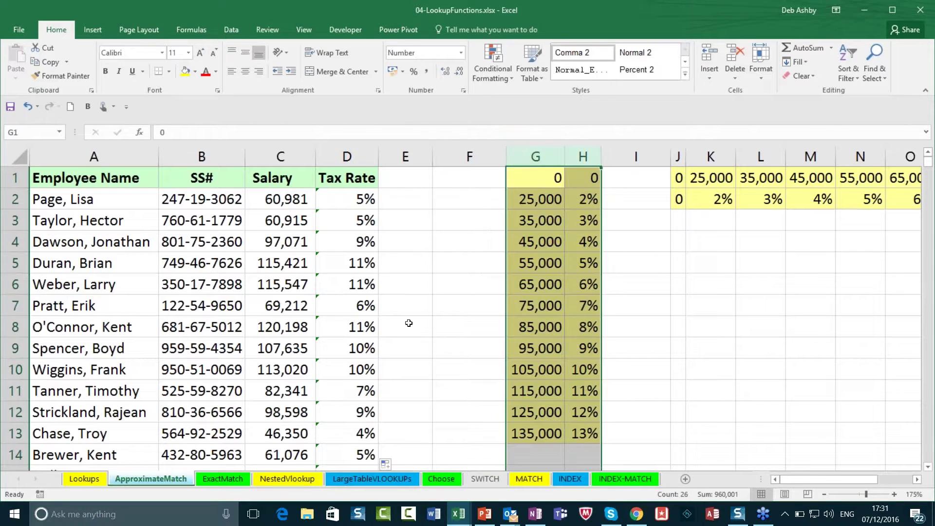
left_click(426, 262)
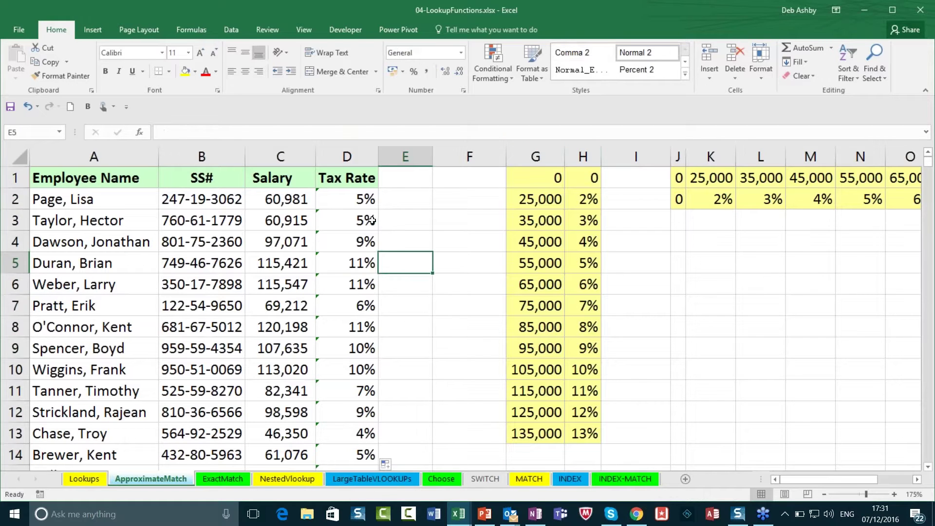
key("ctrl+z")
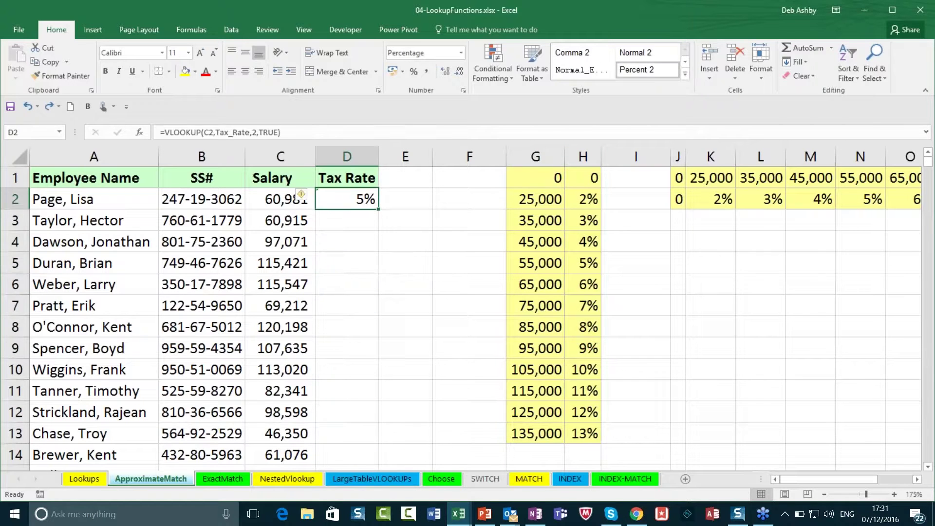
key("ctrl+z")
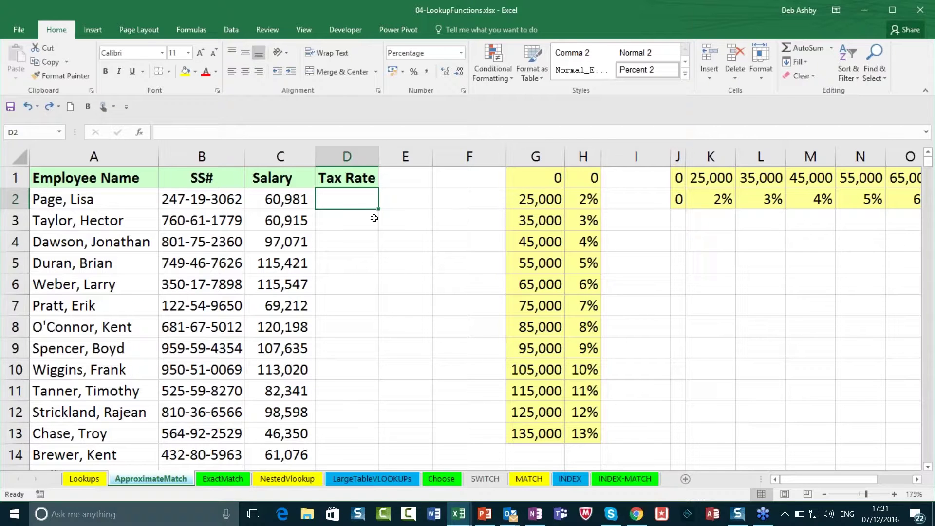
Step: Compare both rate tables and start an HLOOKUP in D2, removing a mistaken table reference
left_click(755, 197)
left_click_drag(558, 177, 581, 361)
left_click(705, 178)
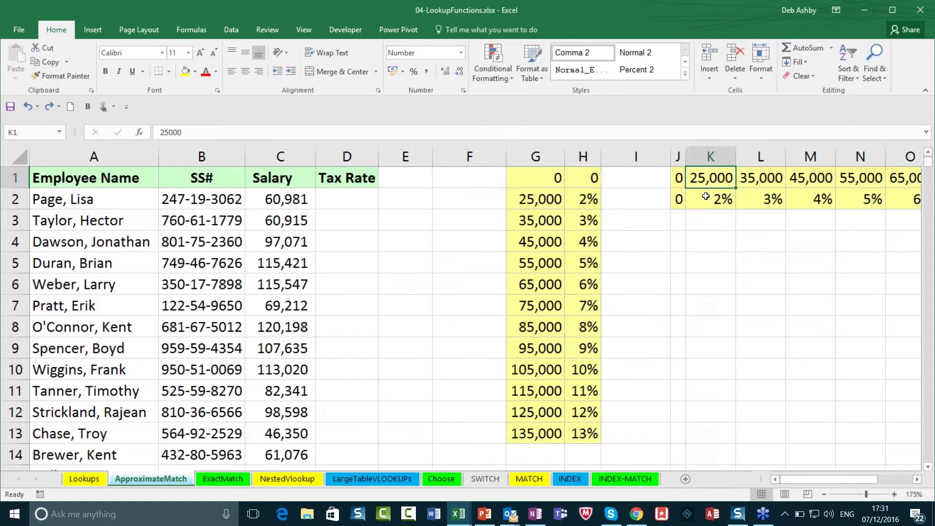
left_click(349, 201)
type("=")
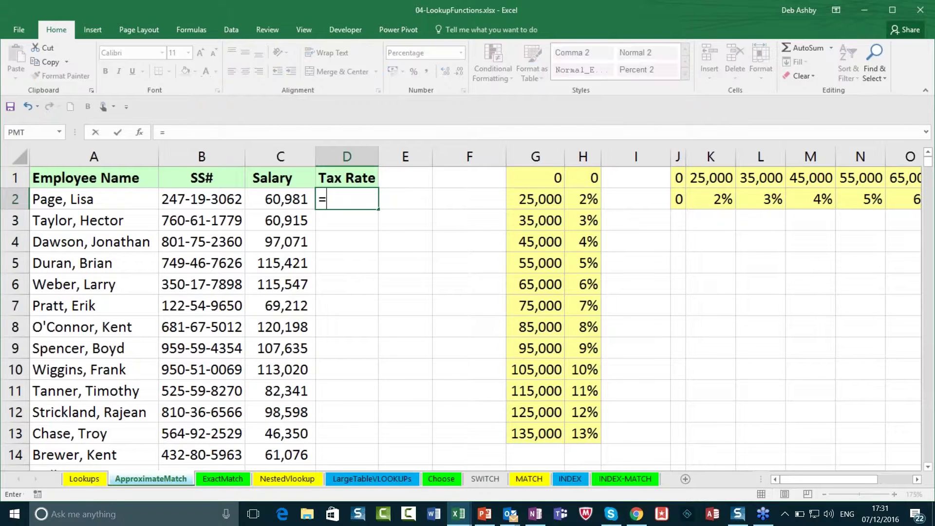
type("hloo")
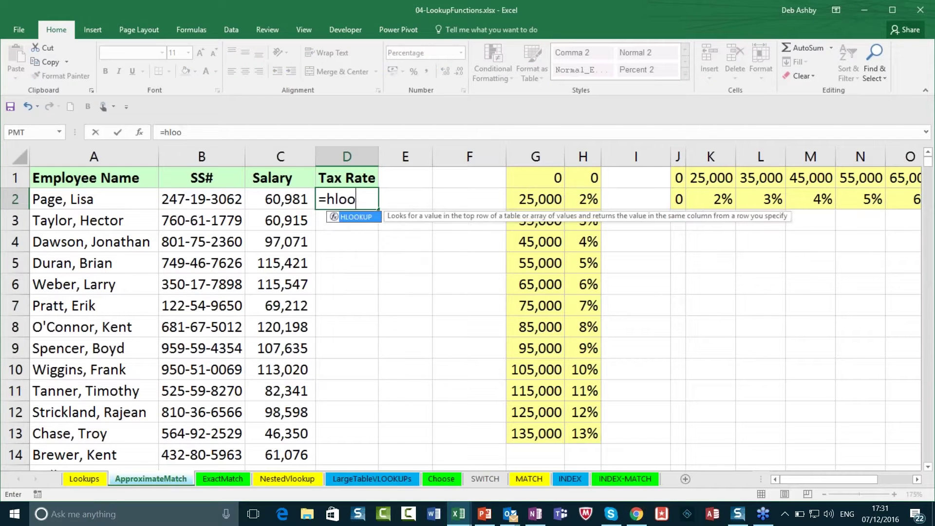
type("kup(")
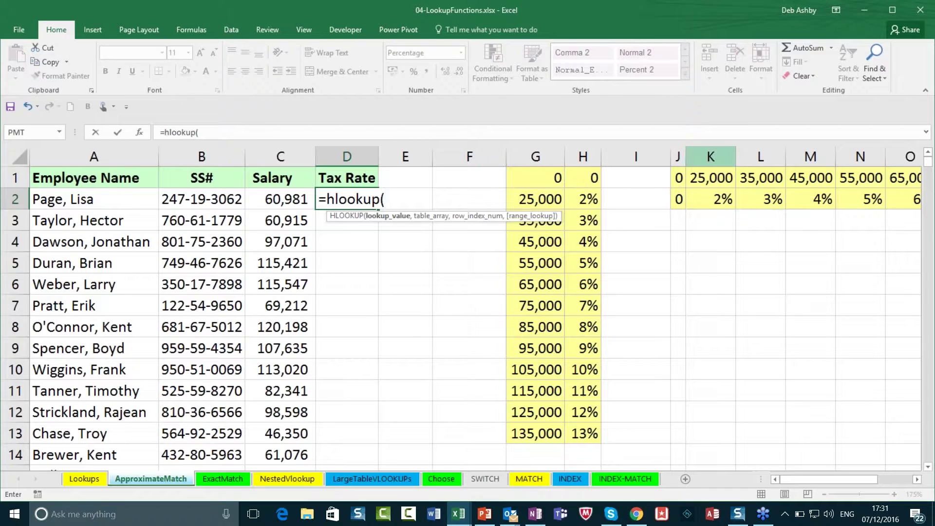
left_click(677, 178)
left_click_drag(678, 199, 799, 206)
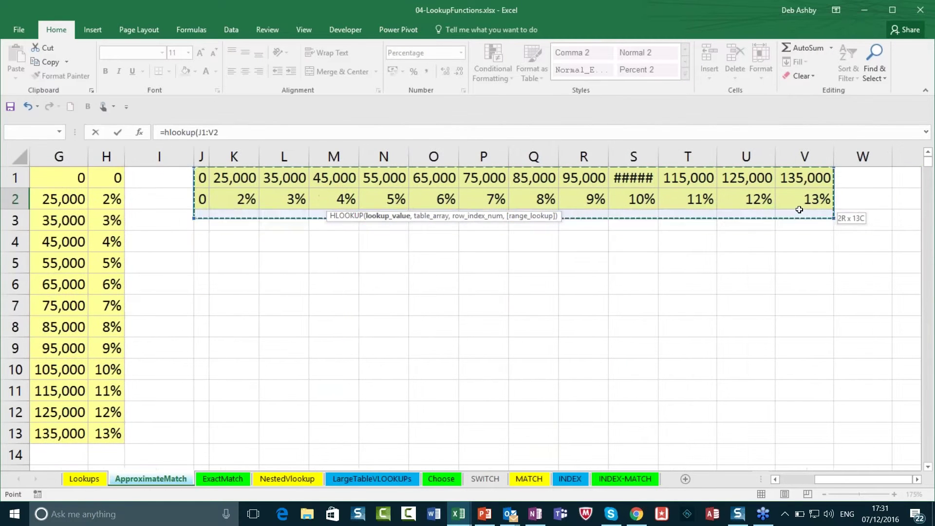
left_click_drag(837, 480, 763, 483)
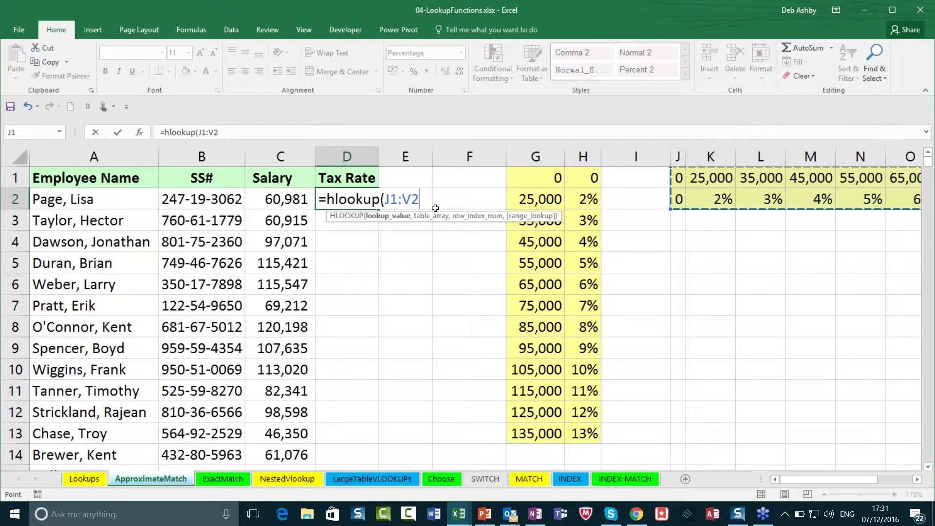
type(",")
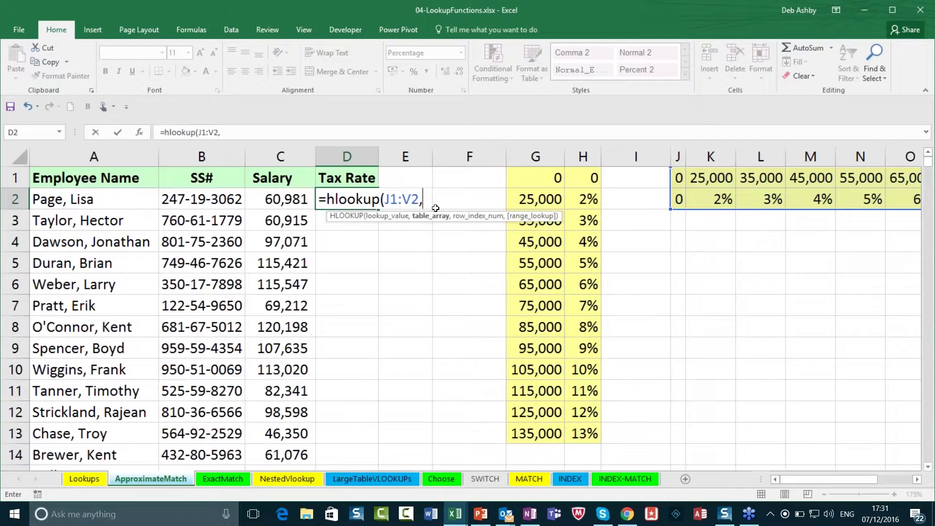
key("BackSpace")
key("BackSpace")
key("BackSpace")
key("BackSpace")
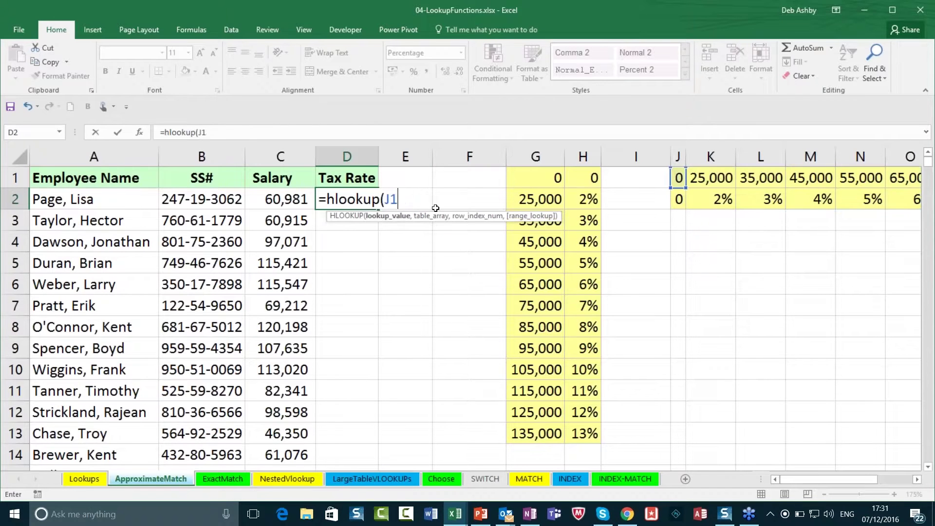
key("BackSpace")
key("BackSpace")
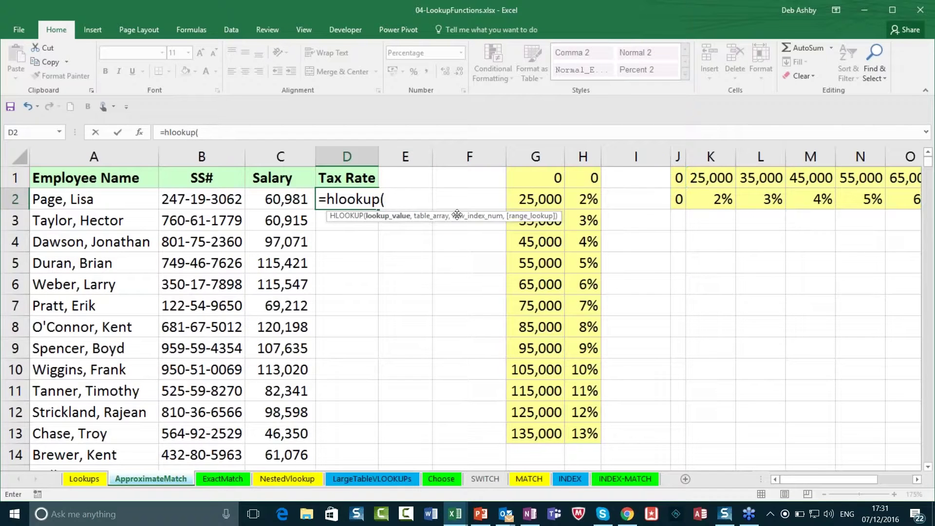
Step: Complete =HLOOKUP(C2,J1:V2,2,TRUE) in D2, returning 5%
left_click(285, 201)
type(",")
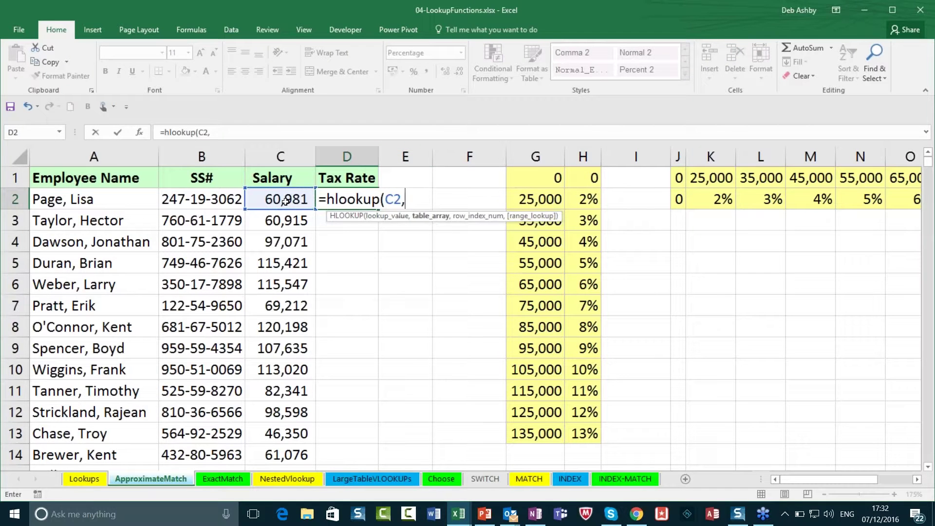
left_click_drag(679, 177, 806, 199)
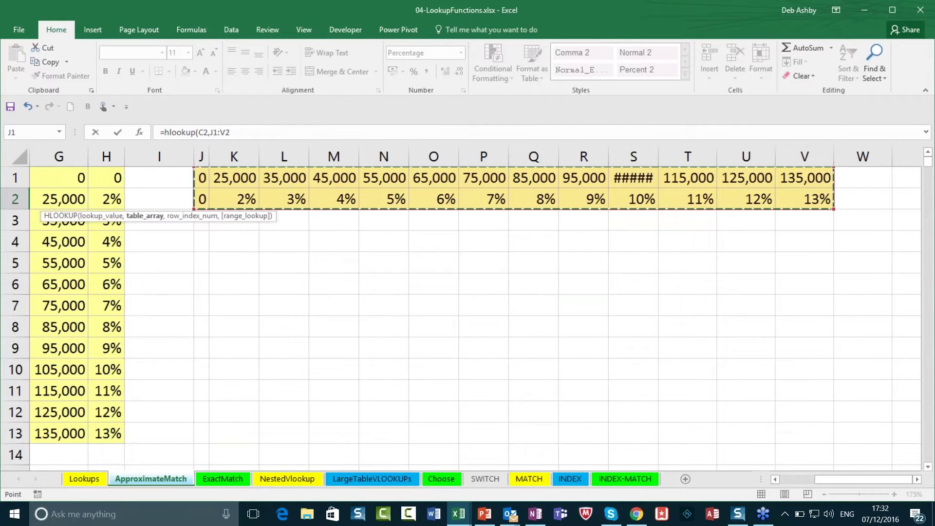
left_click_drag(838, 481, 795, 478)
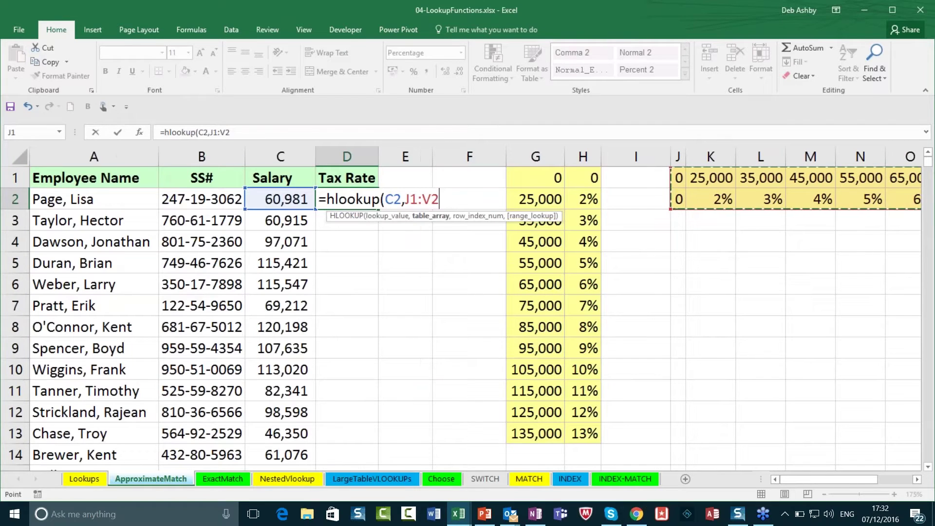
type(",")
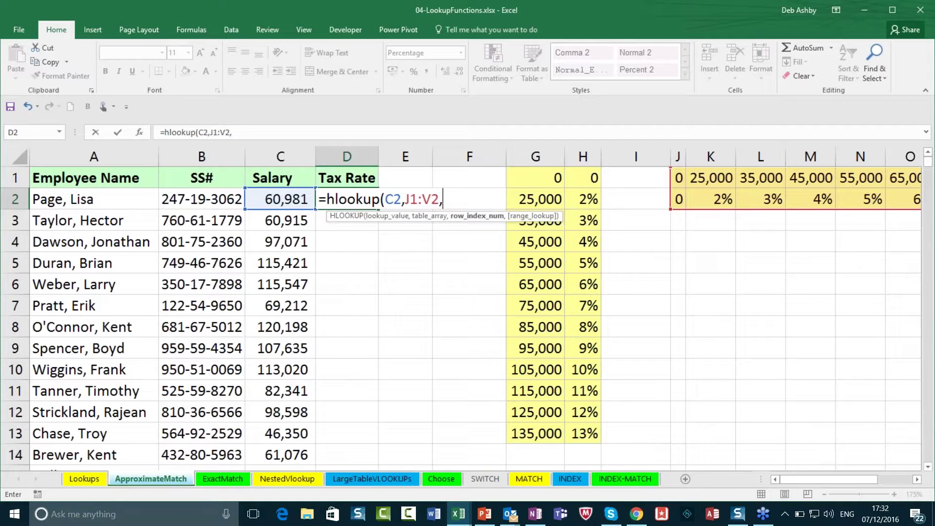
type("2")
type(",")
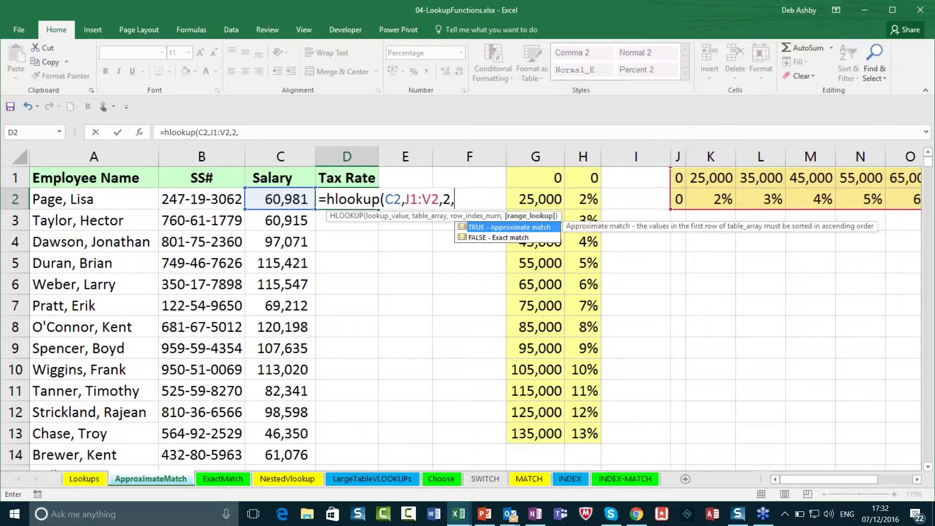
type("true)")
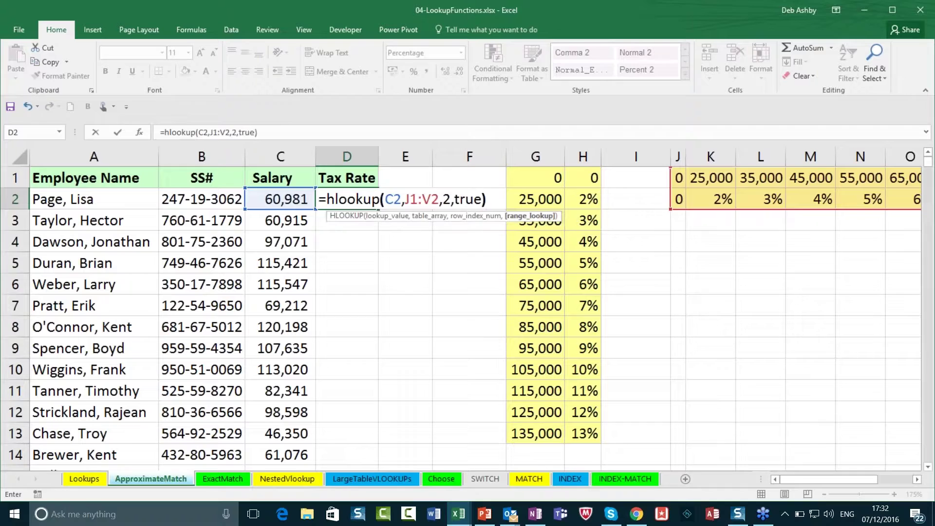
key("Return")
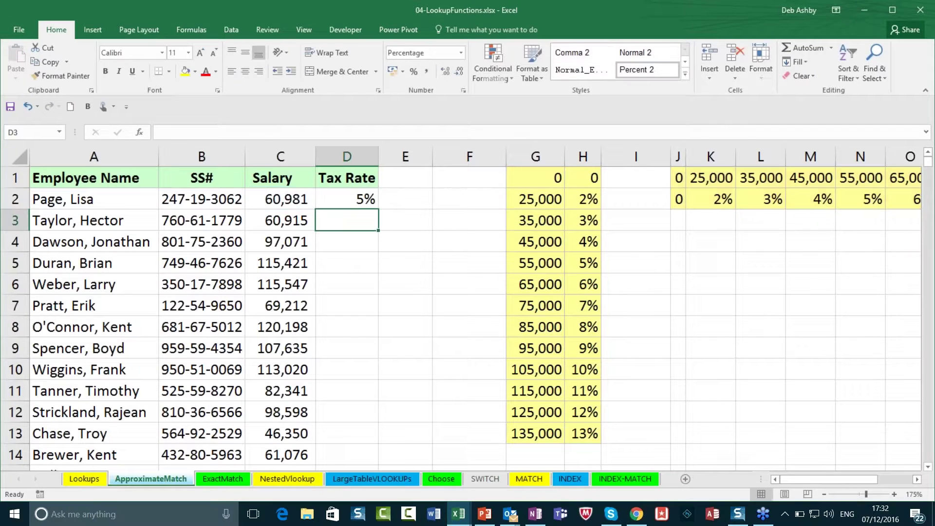
left_click(368, 199)
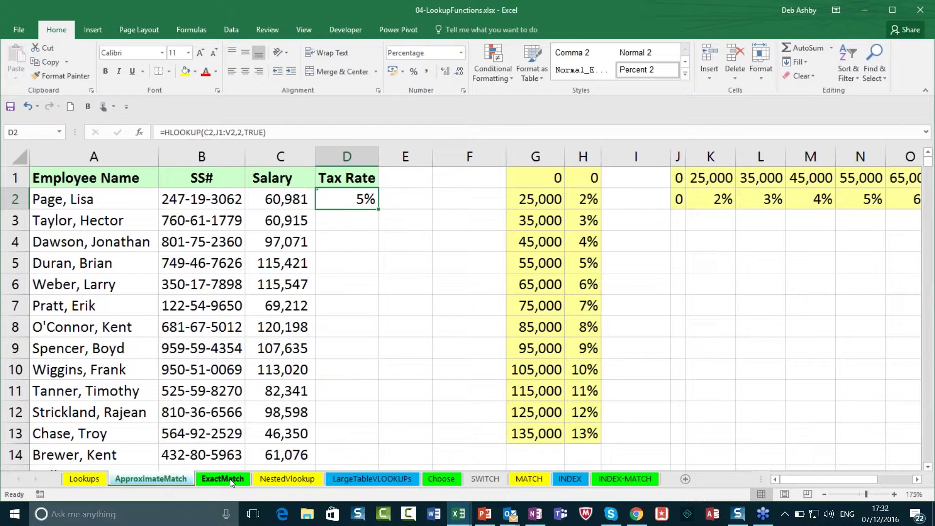
left_click(230, 478)
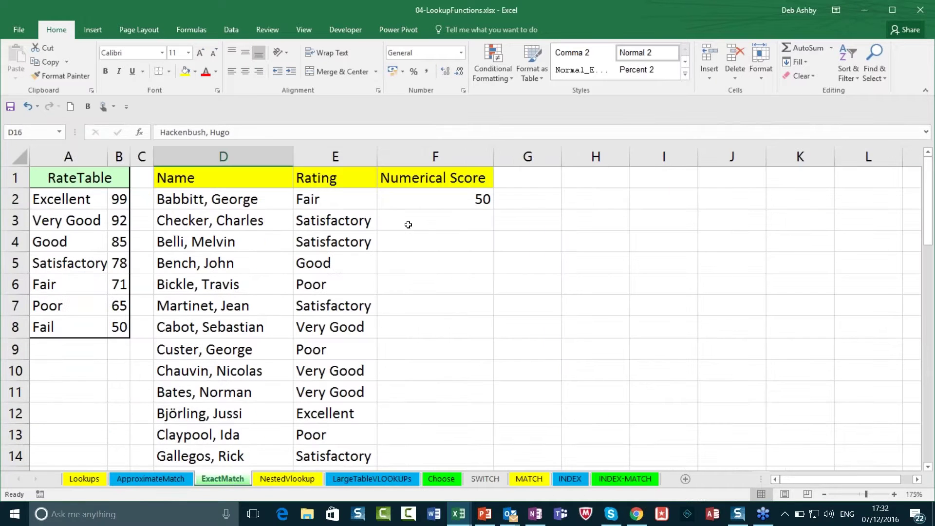
left_click(419, 201)
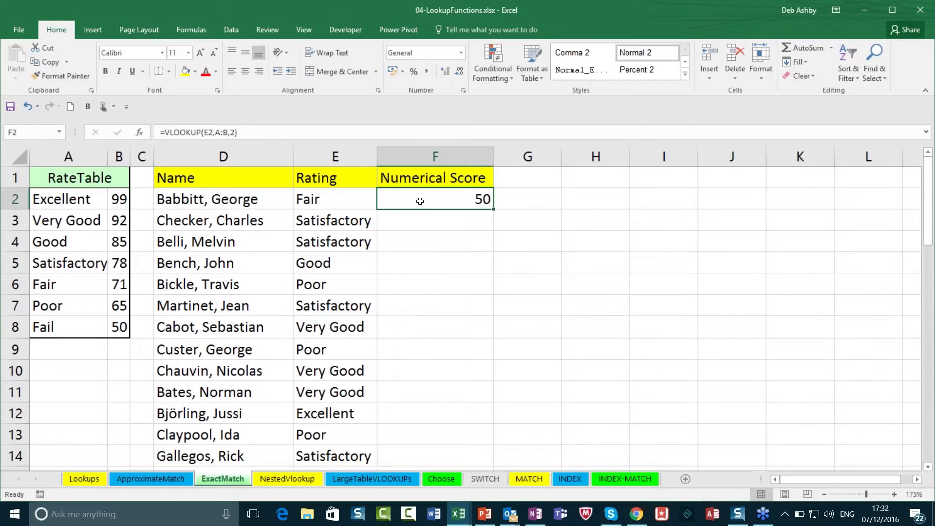
key("Delete")
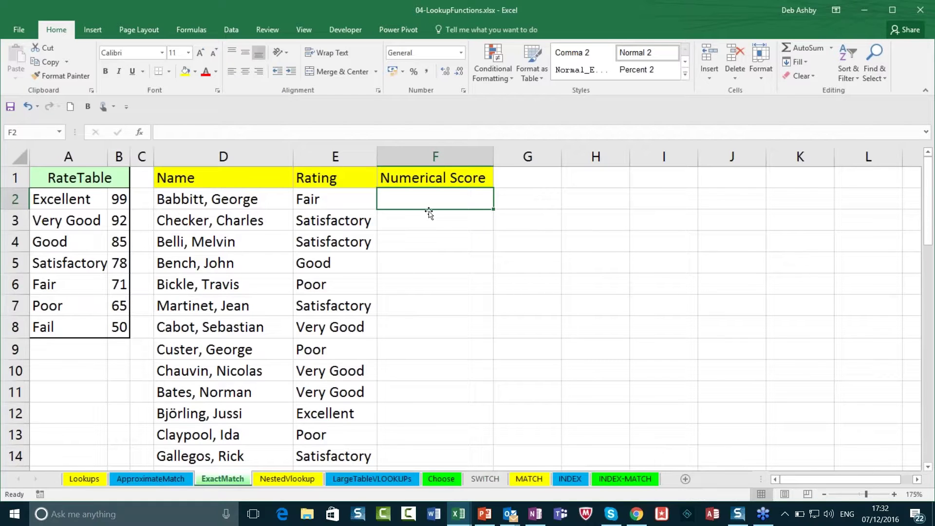
left_click(228, 205)
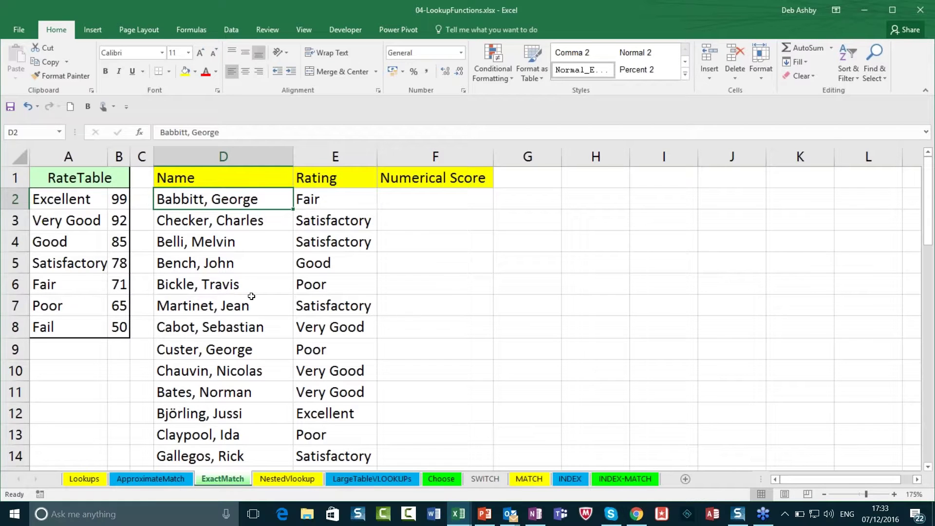
left_click(332, 203)
left_click_drag(337, 201, 327, 327)
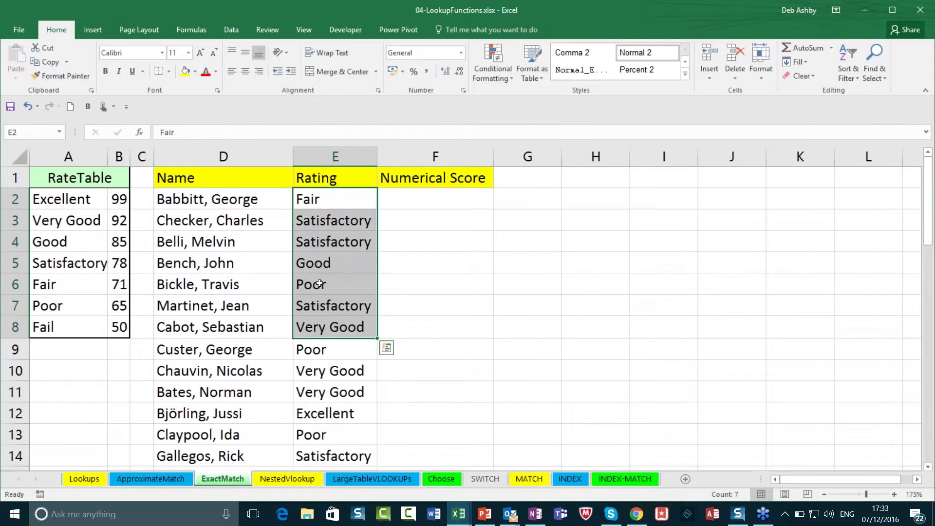
left_click(427, 203)
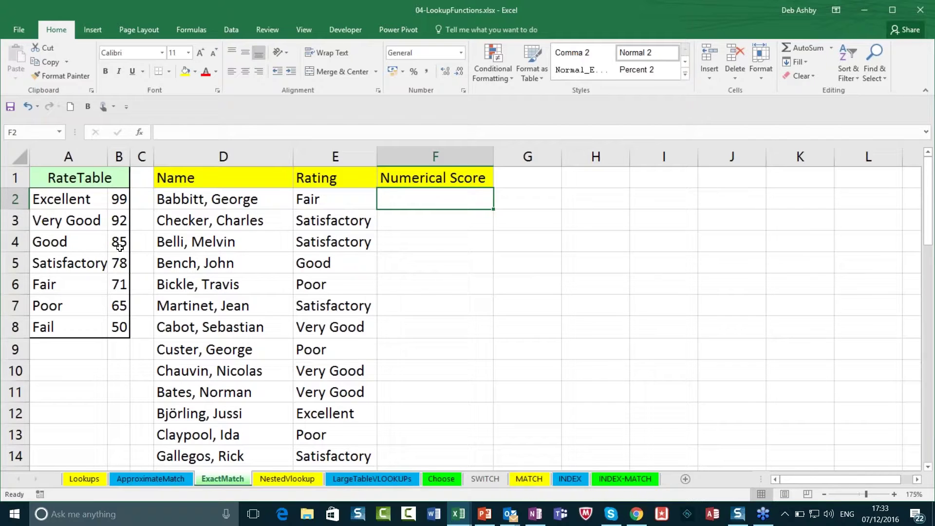
left_click(75, 201)
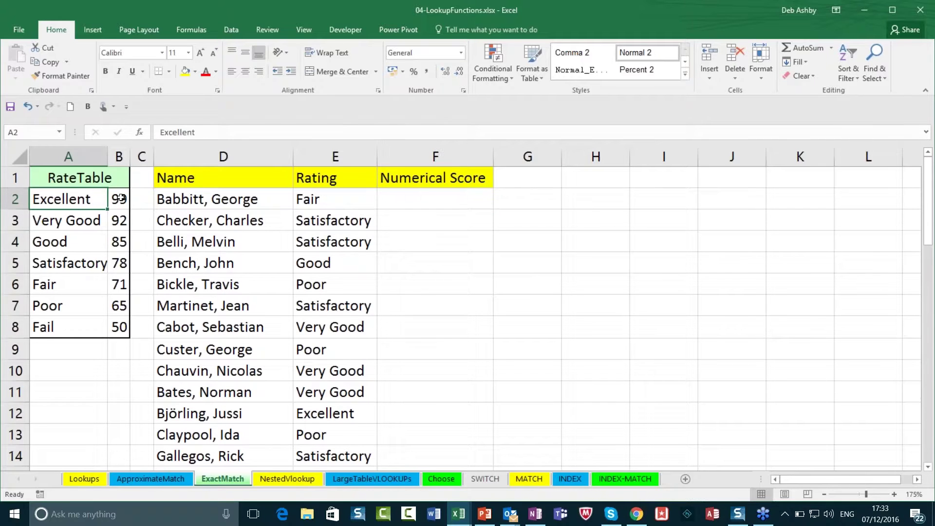
left_click(74, 221)
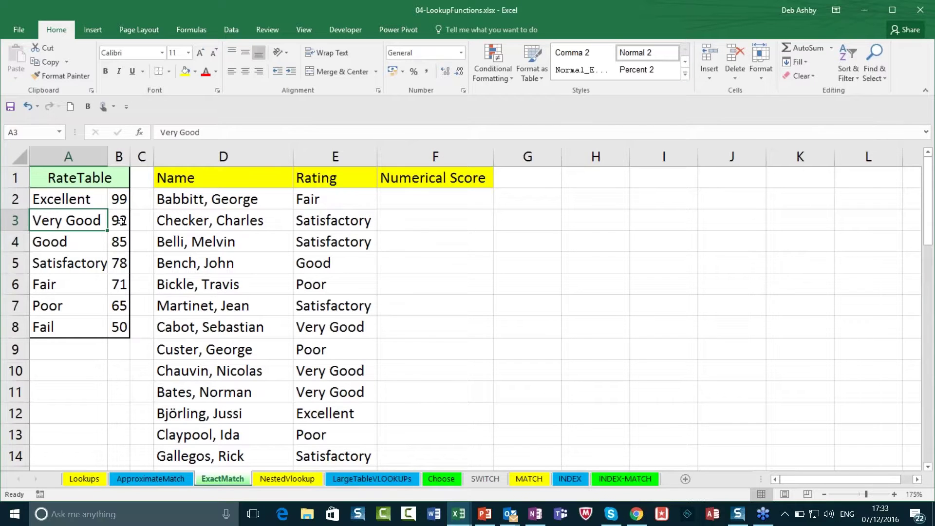
left_click(431, 200)
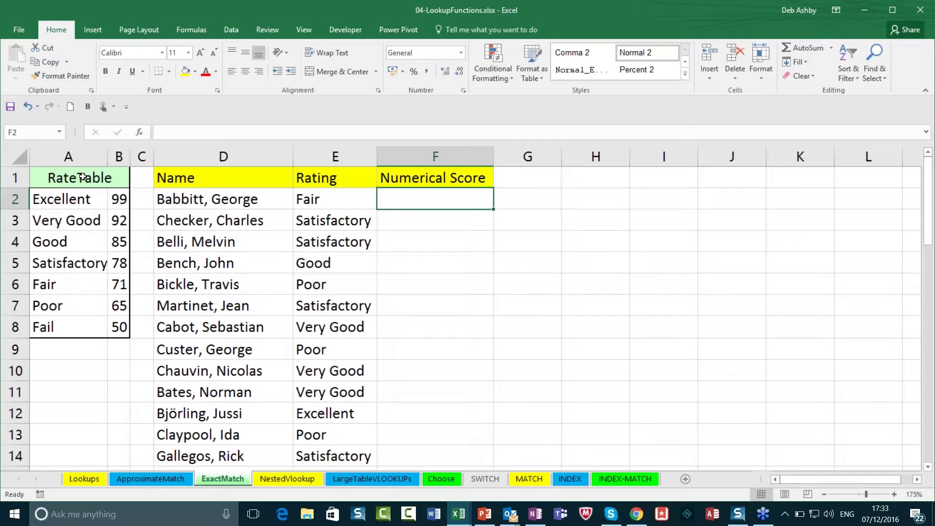
left_click(335, 197)
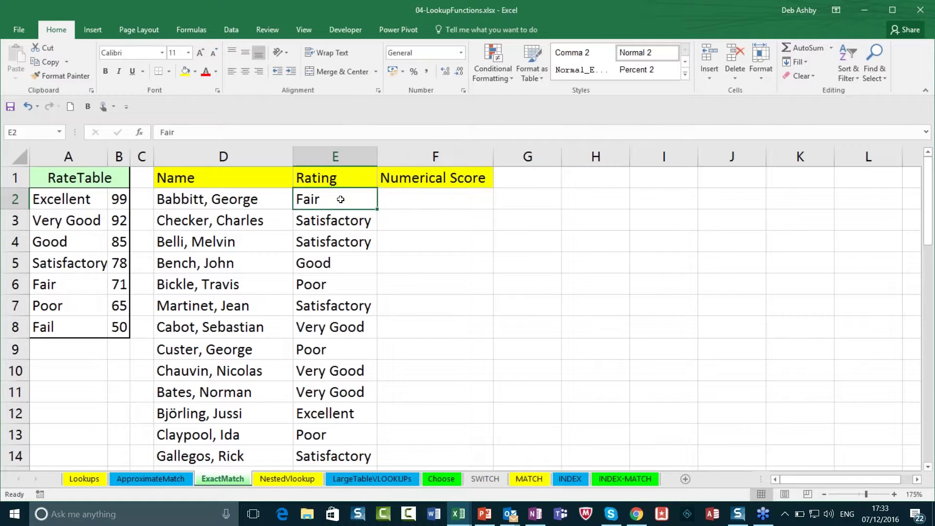
left_click(120, 222)
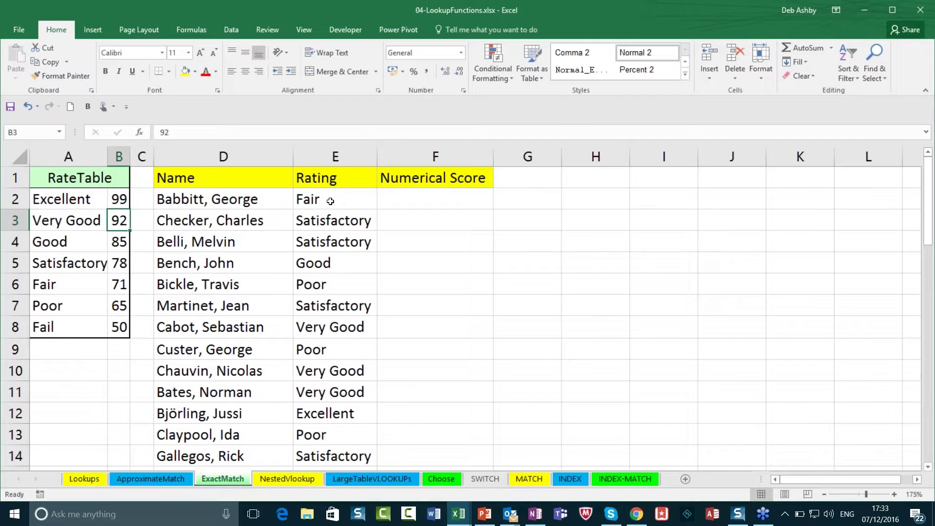
left_click(330, 201)
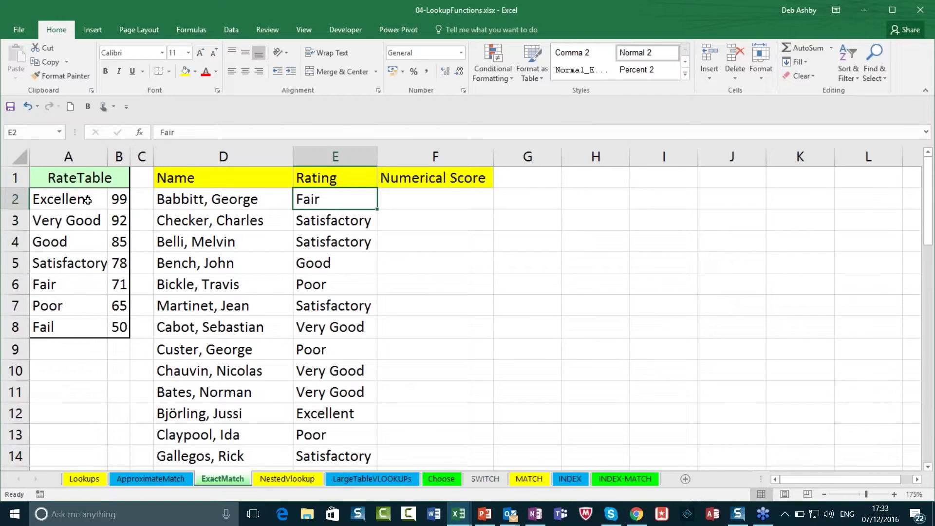
left_click(56, 285)
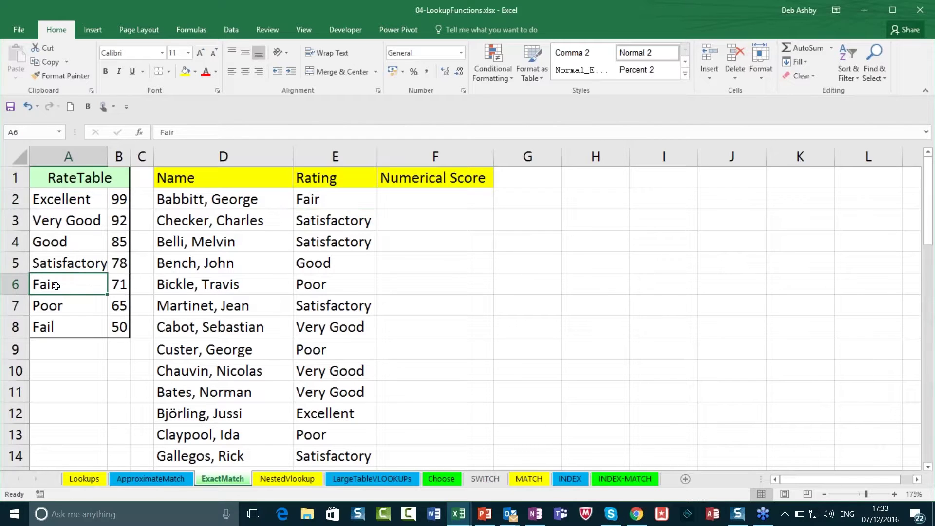
left_click(414, 200)
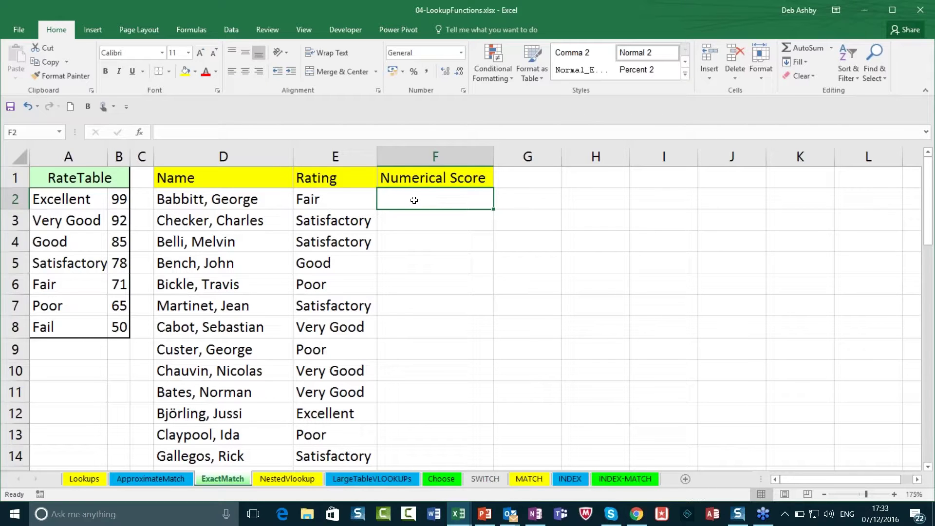
Step: Enter =VLOOKUP(E2,A2:B8,2,FALSE) in F2 to return 71 for the Fair rating
type("=vl")
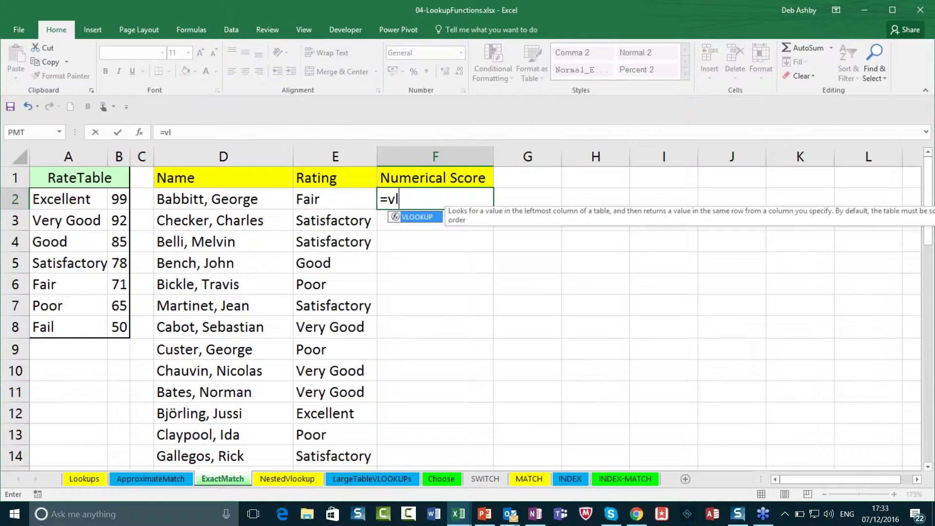
type("ookup(")
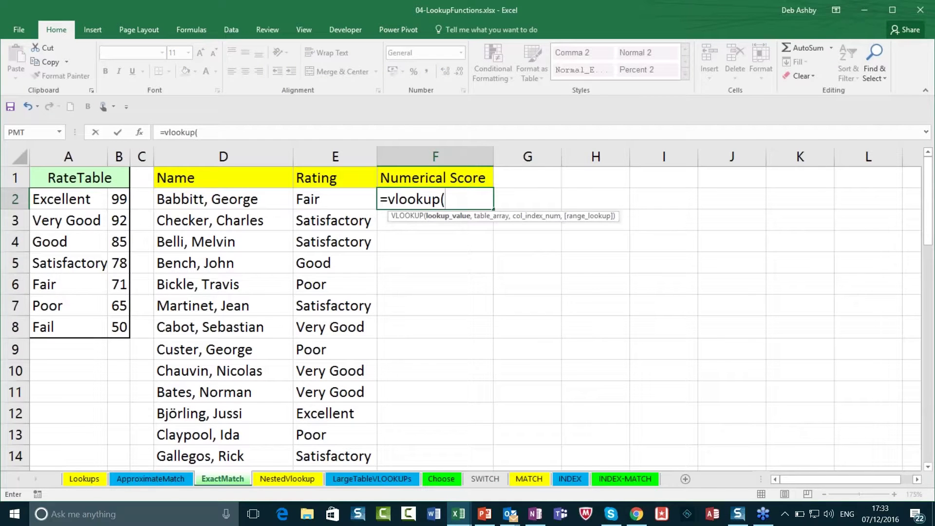
left_click(317, 201)
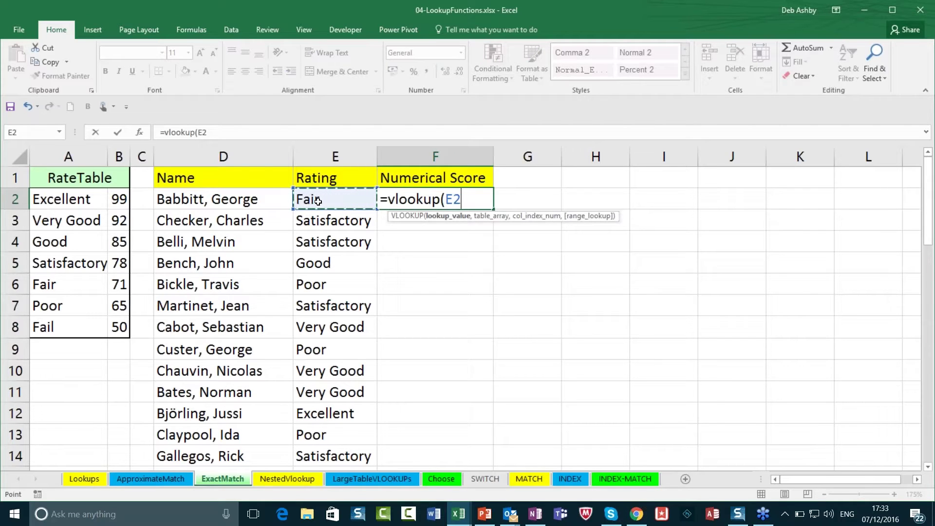
type(",")
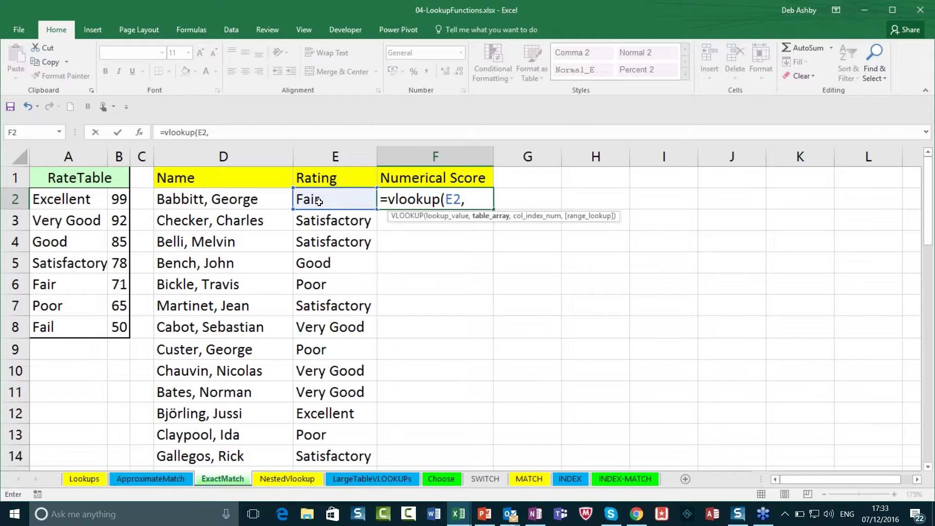
left_click_drag(48, 199, 119, 327)
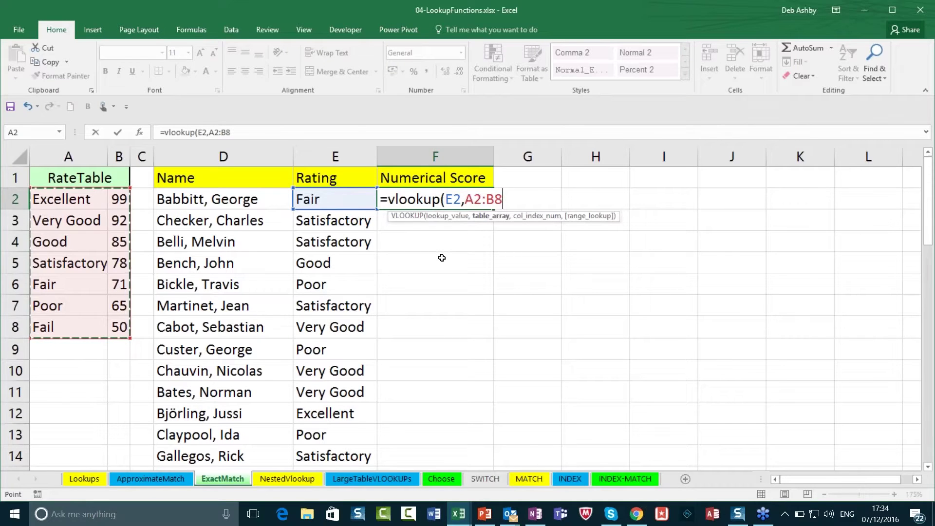
type(",")
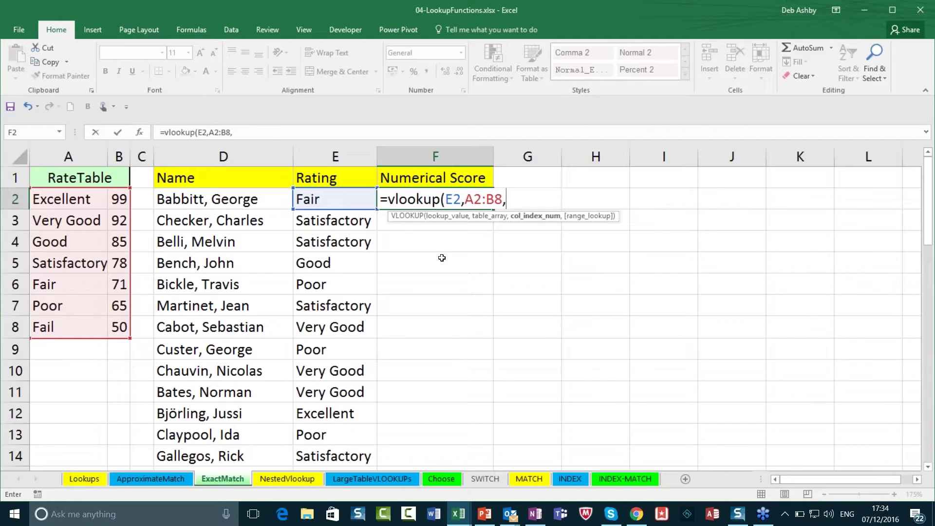
type("2,")
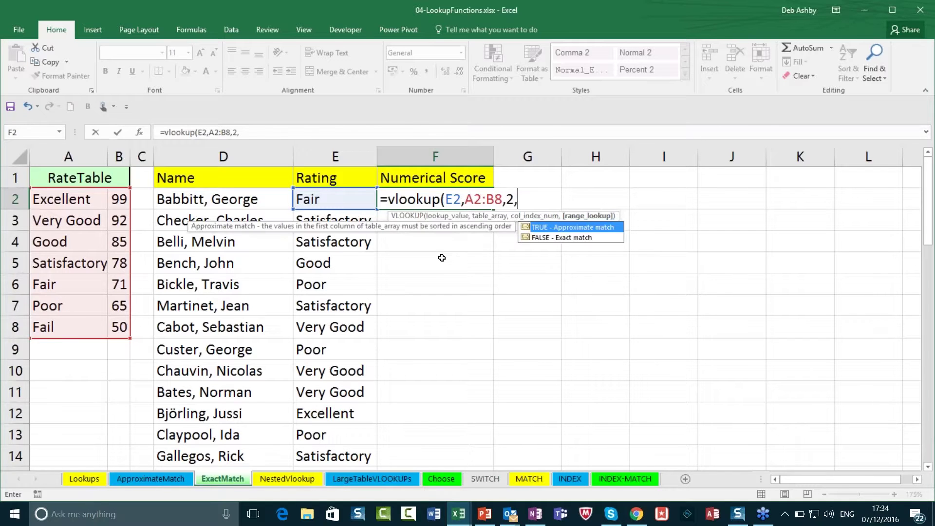
type("false)")
key("ctrl+Return")
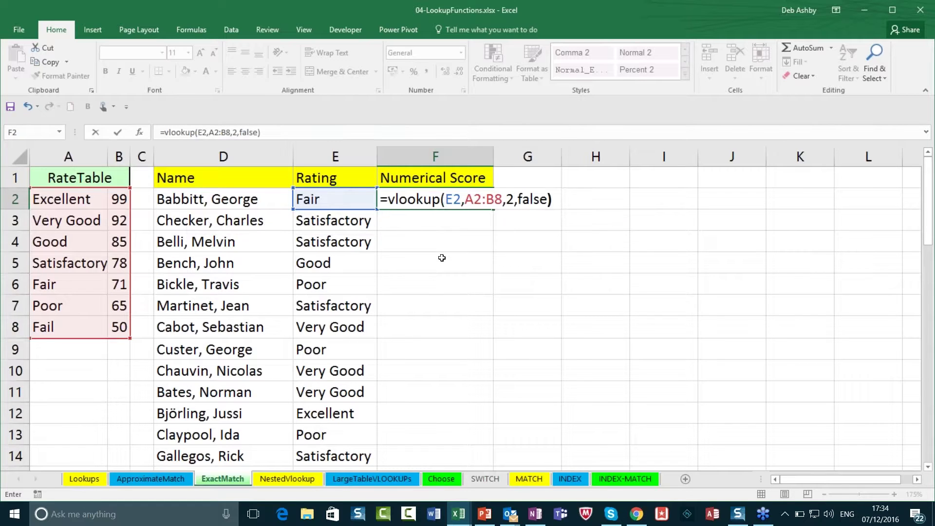
key("Return")
Step: Review F2's formula in edit mode and leave it unchanged
left_click(449, 194)
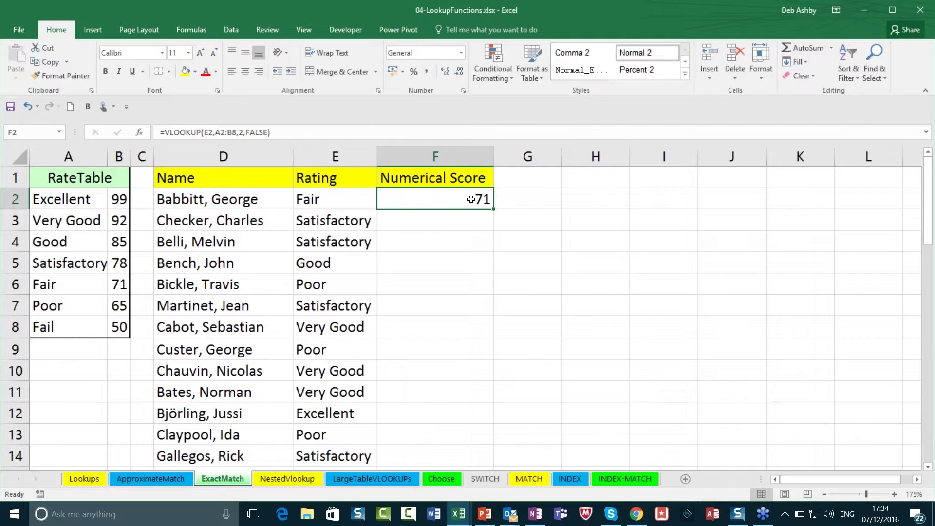
double_click(471, 199)
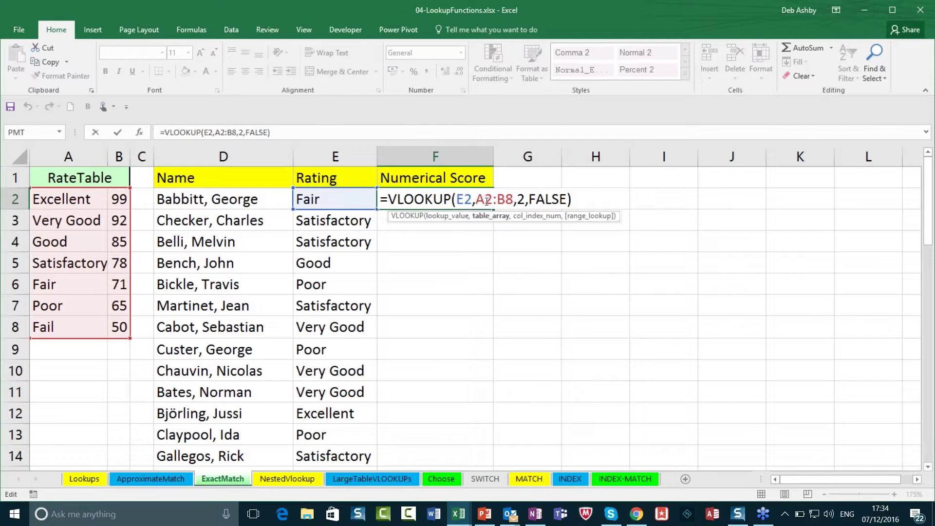
key("Escape")
left_click(436, 248)
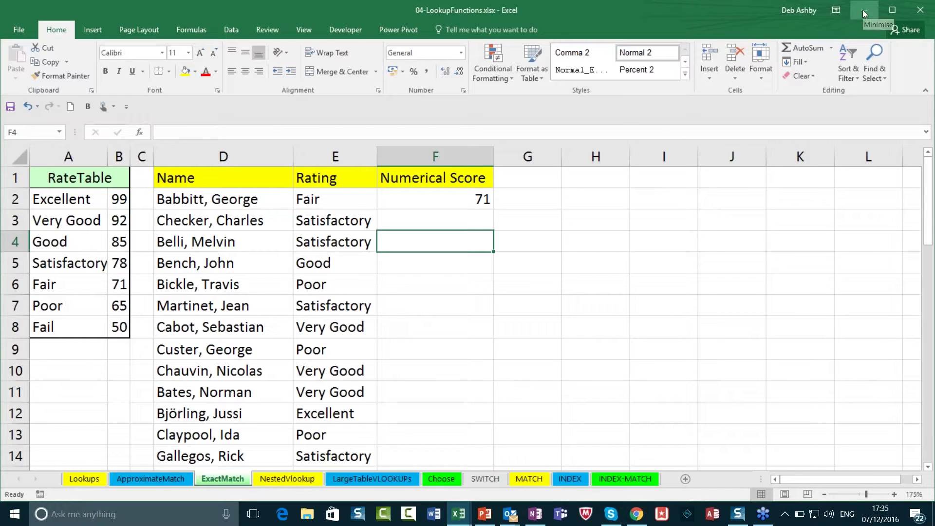
Step: Close 04-LookupFunctions without saving and open 11-Text.xlsx from the desktop
left_click(921, 8)
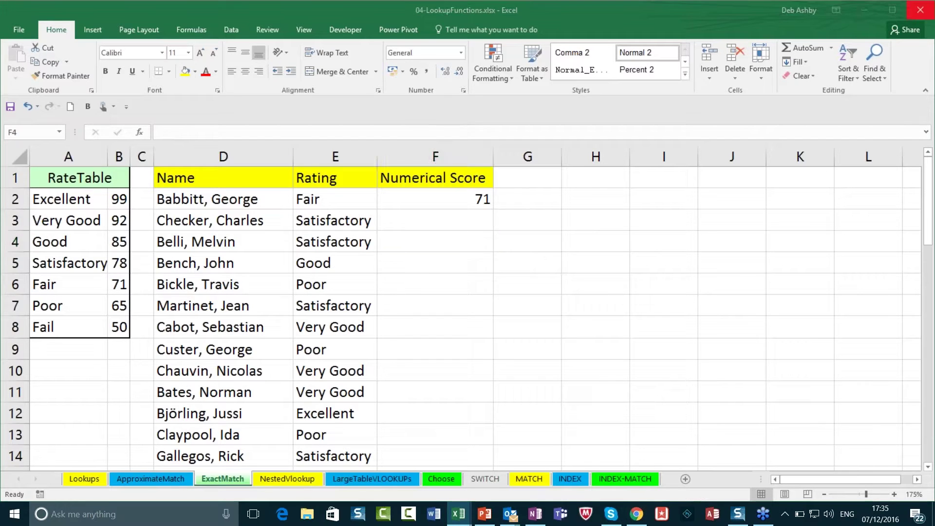
left_click(474, 275)
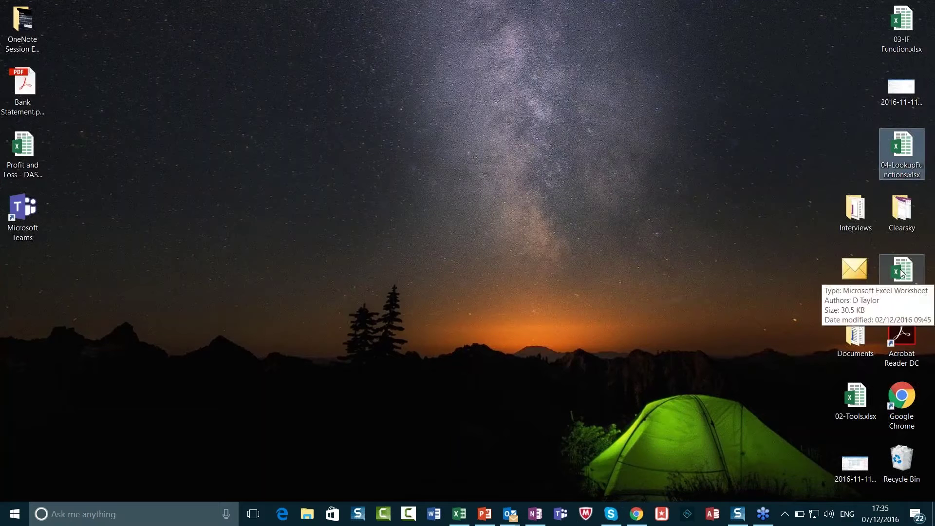
left_click(903, 274)
double_click(902, 274)
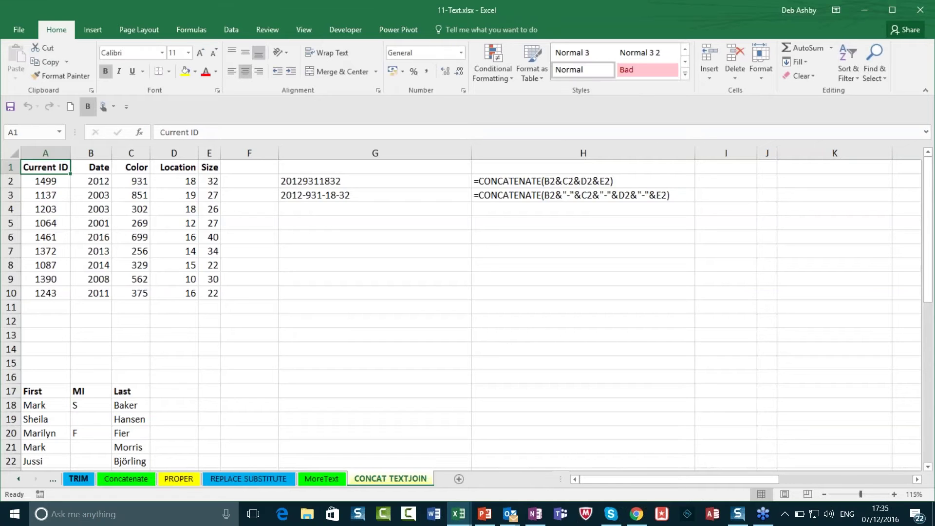
Step: Show the TRIM sheet at 150% zoom with B2 selected
left_click(78, 482)
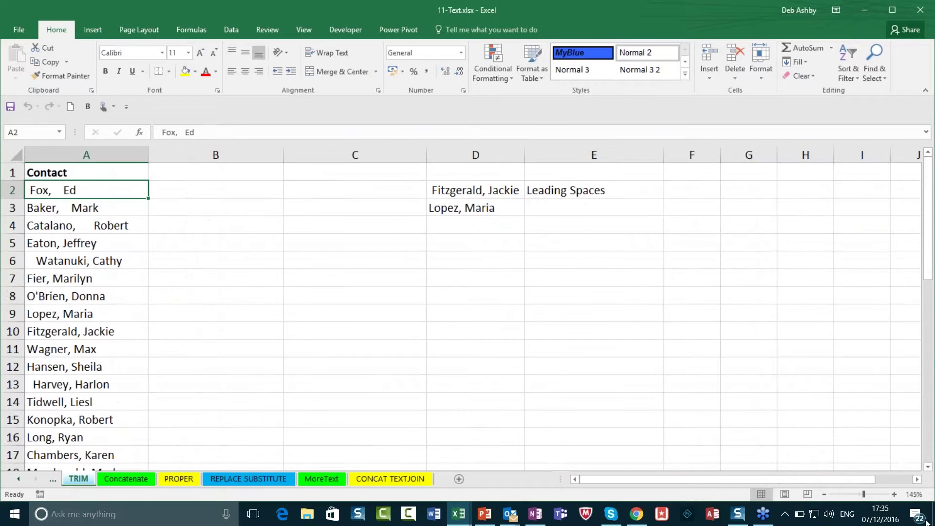
left_click(895, 494)
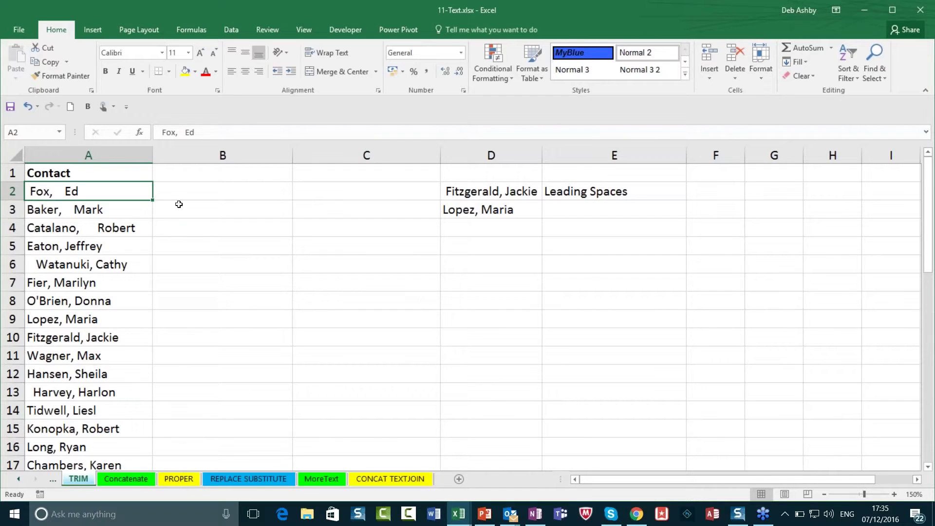
left_click(211, 189)
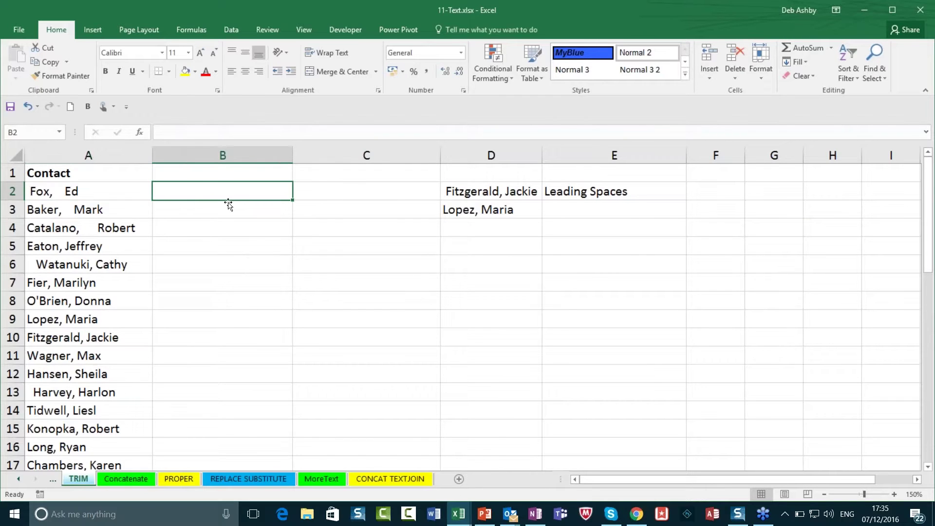
left_click(213, 211)
left_click(223, 189)
Step: Step through the first four contacts in column A to show their extra spaces
left_click(55, 191)
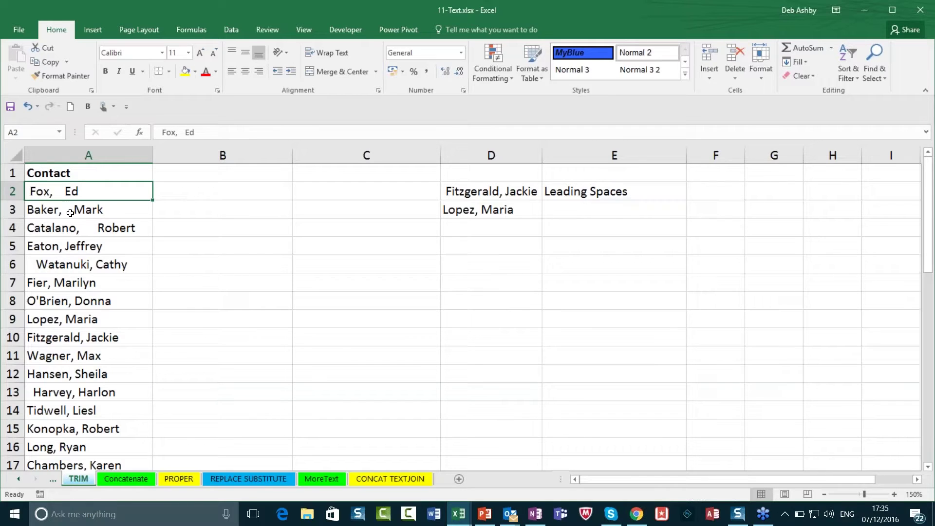
left_click(70, 213)
left_click(73, 231)
left_click(79, 248)
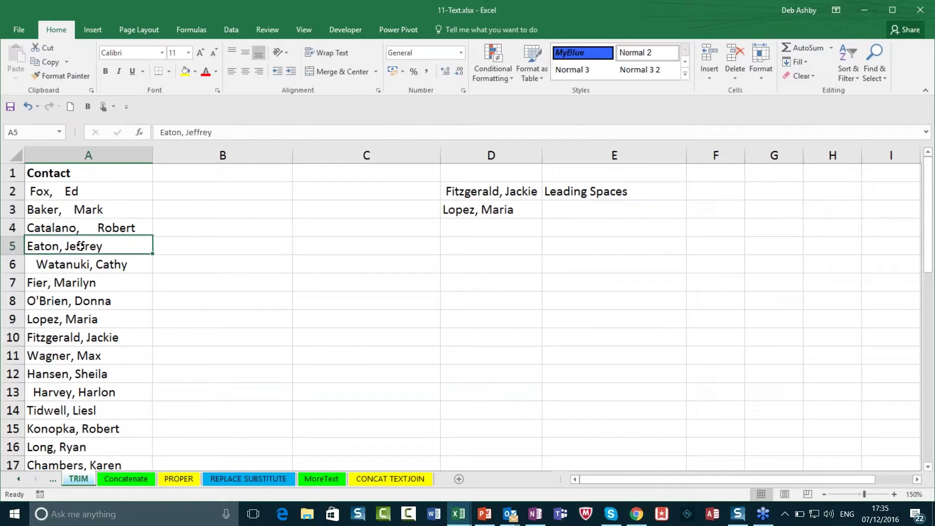
left_click(52, 193)
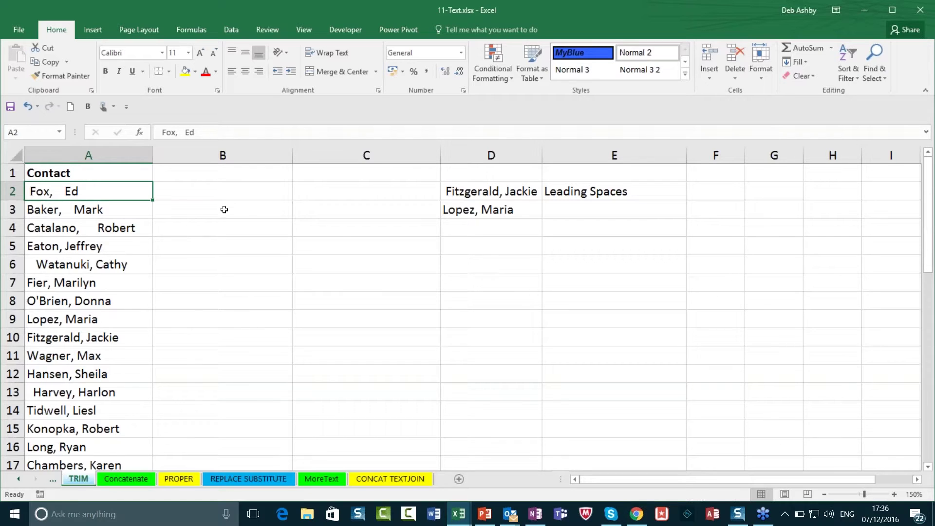
Step: Enter =TRIM(A2) in B2 and fill it down the whole contact list
left_click(223, 189)
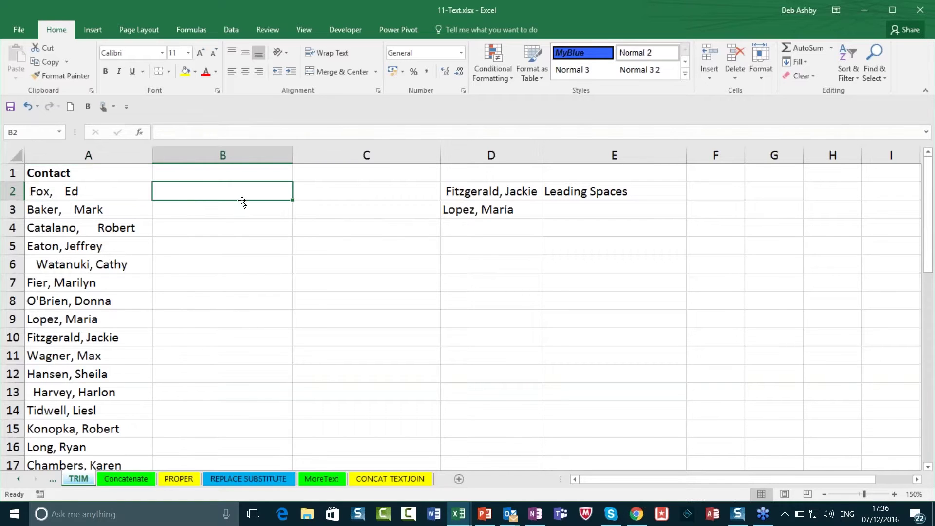
type("=")
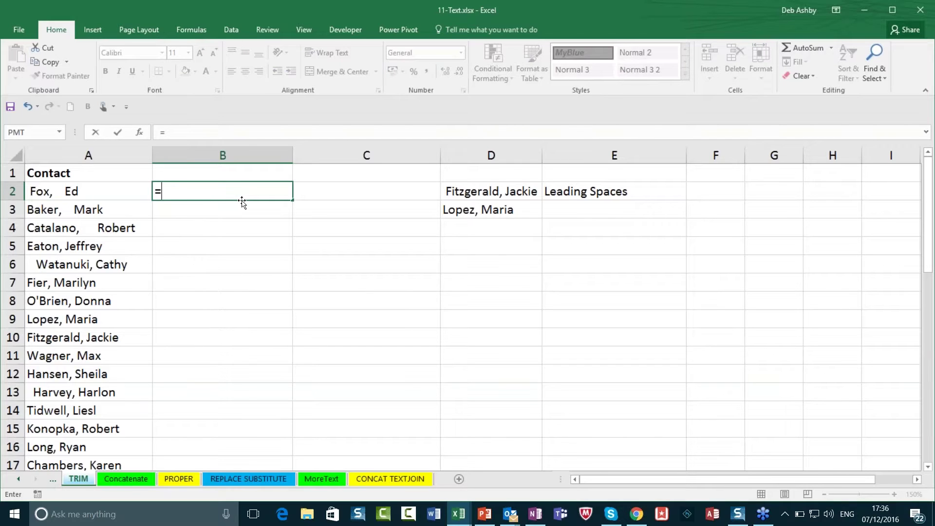
type("TRIM(")
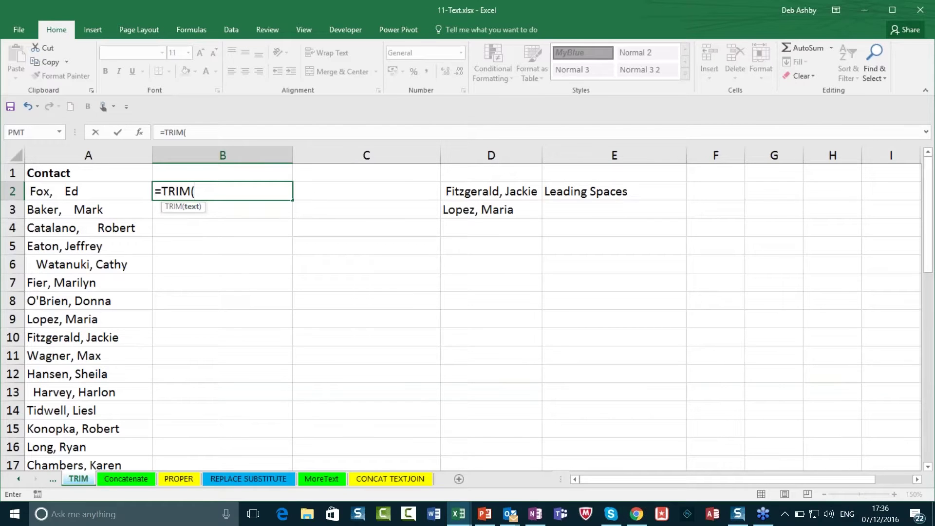
left_click(88, 191)
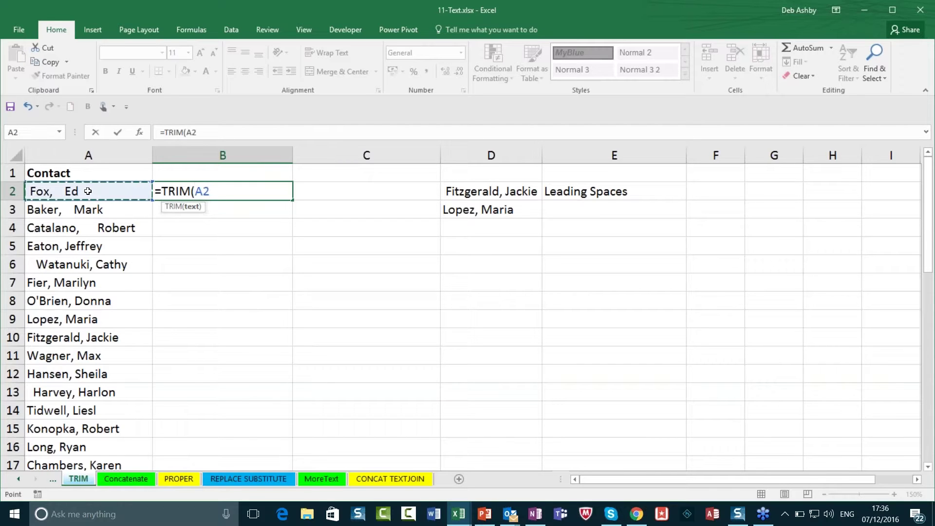
type(")")
key("Return")
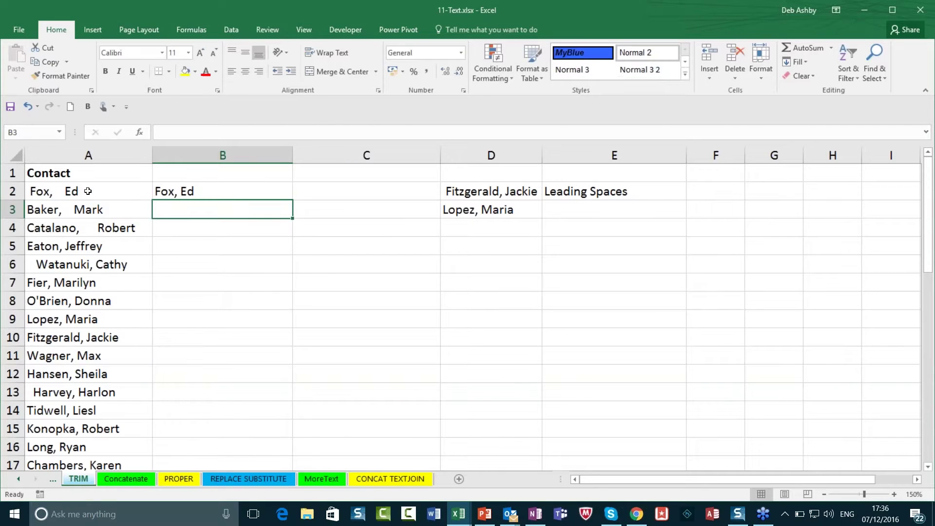
left_click(184, 194)
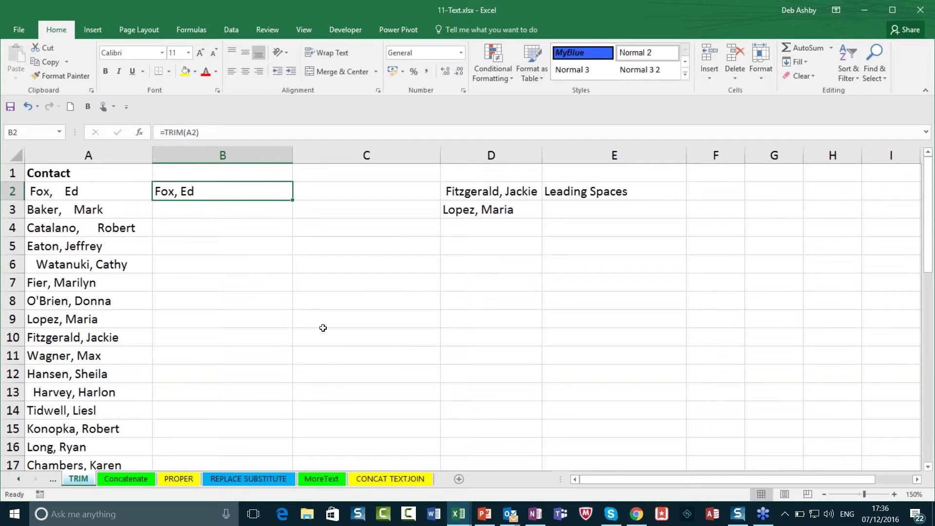
left_click_drag(292, 201, 292, 201)
double_click(293, 201)
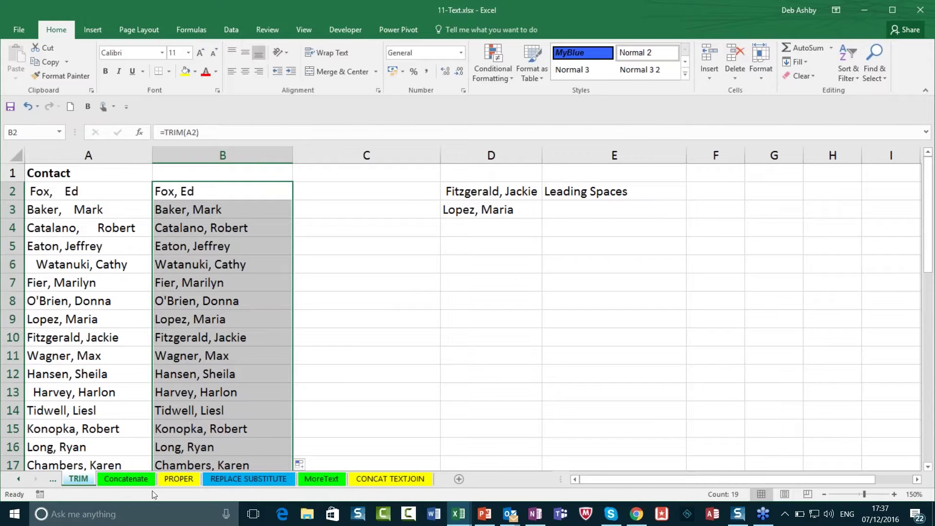
Step: Switch to the Concatenate sheet, widen columns A and C slightly, and select D2
left_click(124, 478)
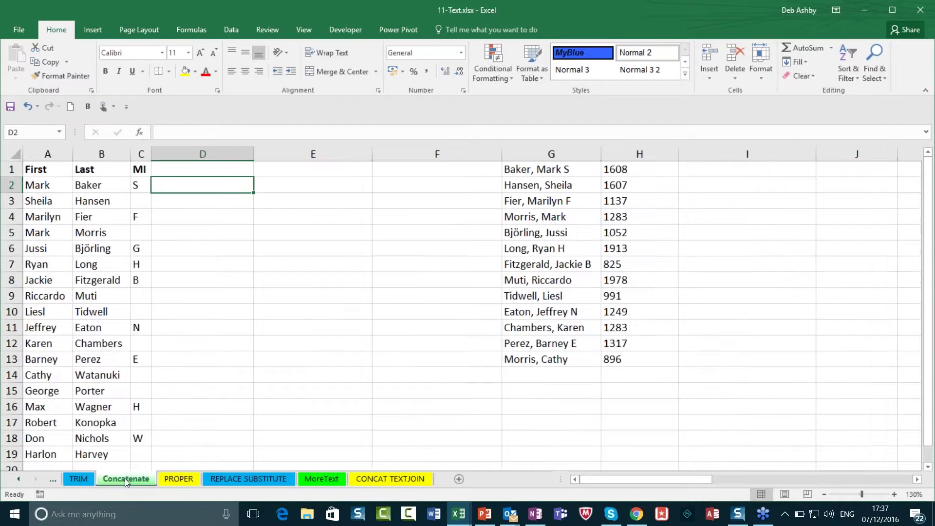
left_click(196, 203)
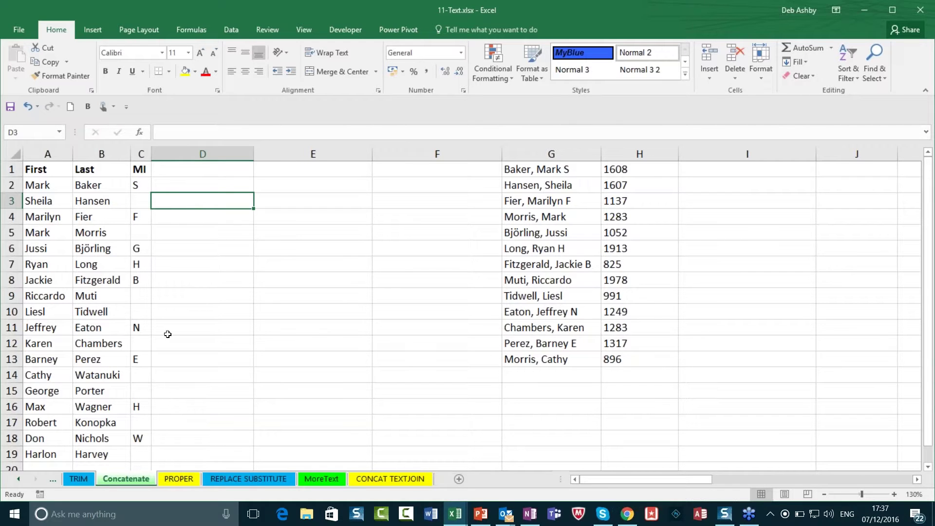
left_click_drag(72, 154, 79, 155)
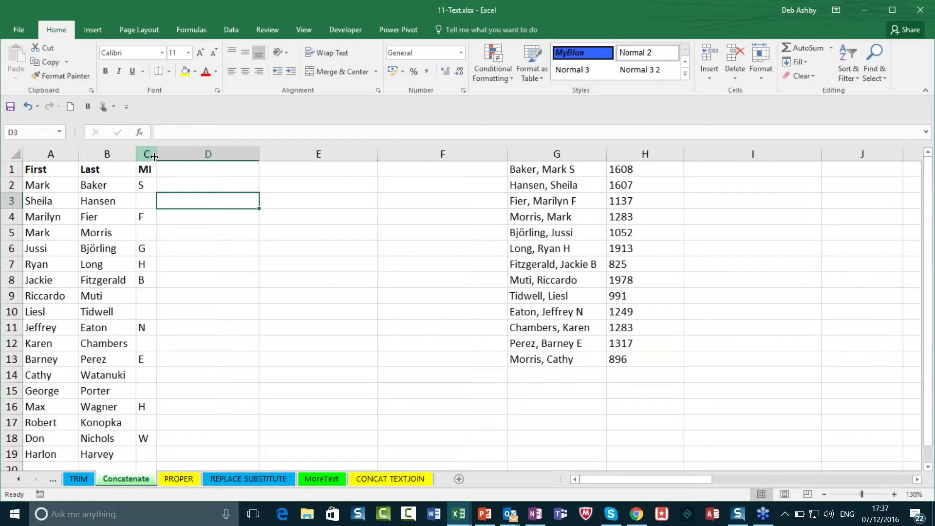
left_click_drag(160, 154, 166, 154)
left_click(202, 180)
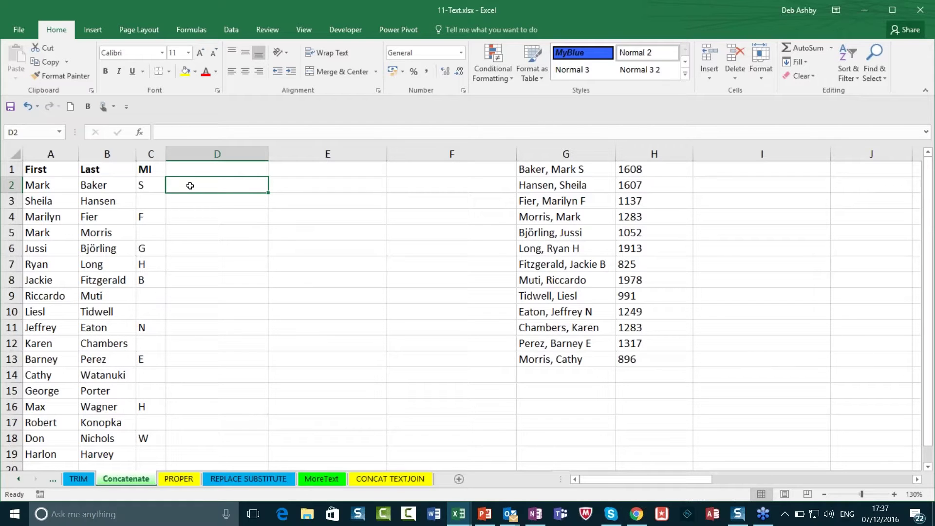
type("=CO")
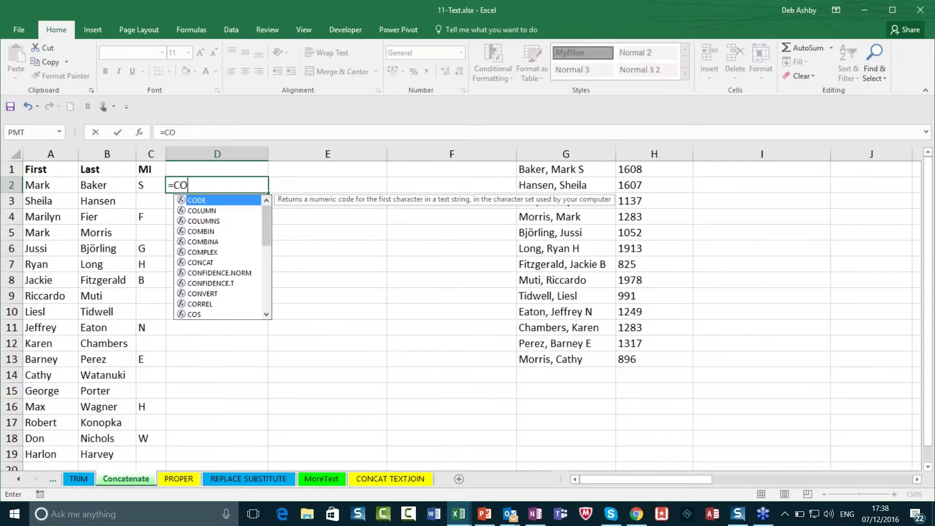
type("CA")
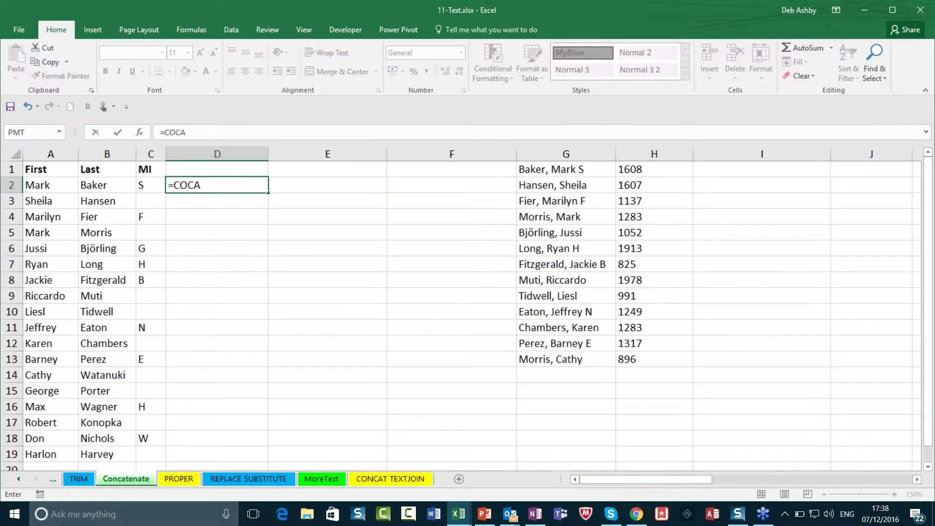
key("BackSpace")
key("BackSpace")
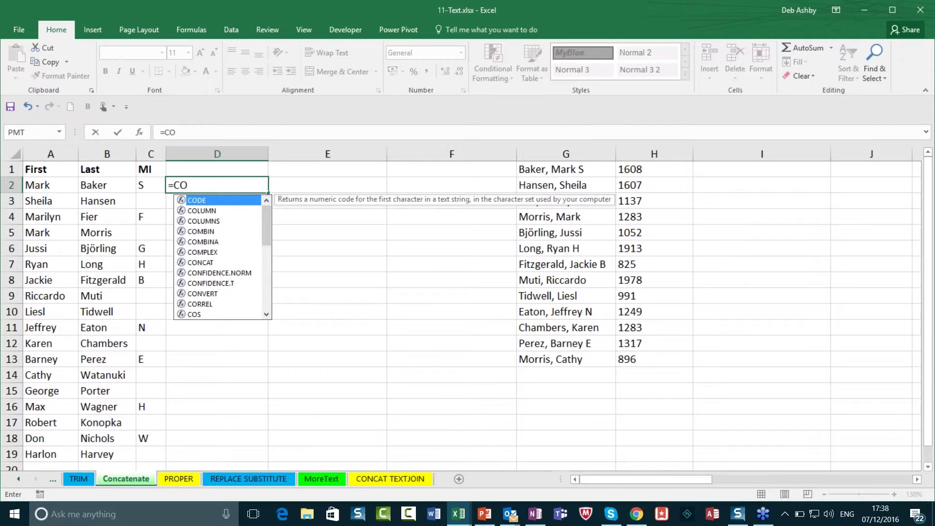
type("NCA")
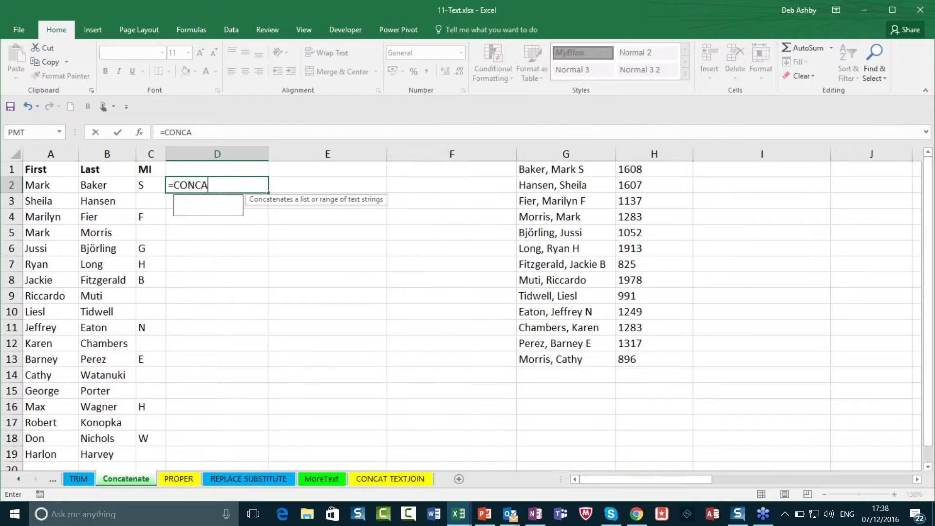
key("Down")
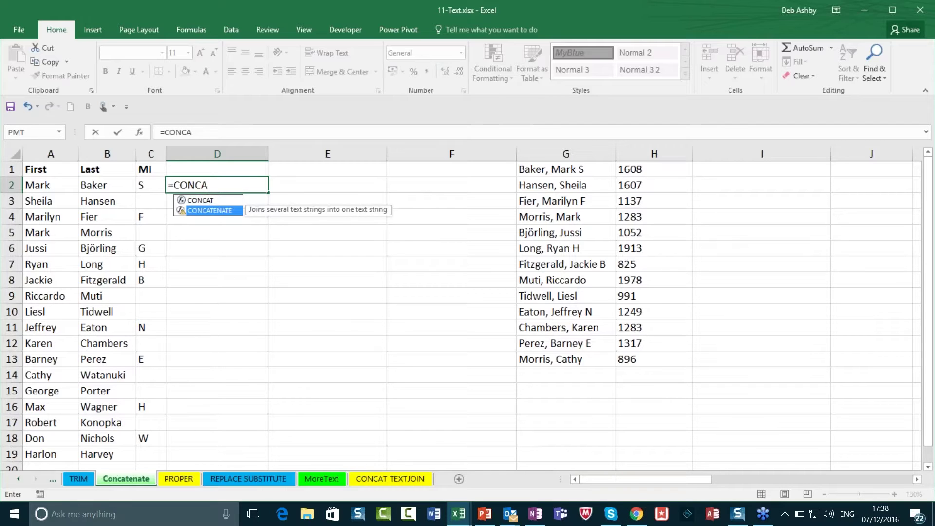
key("Tab")
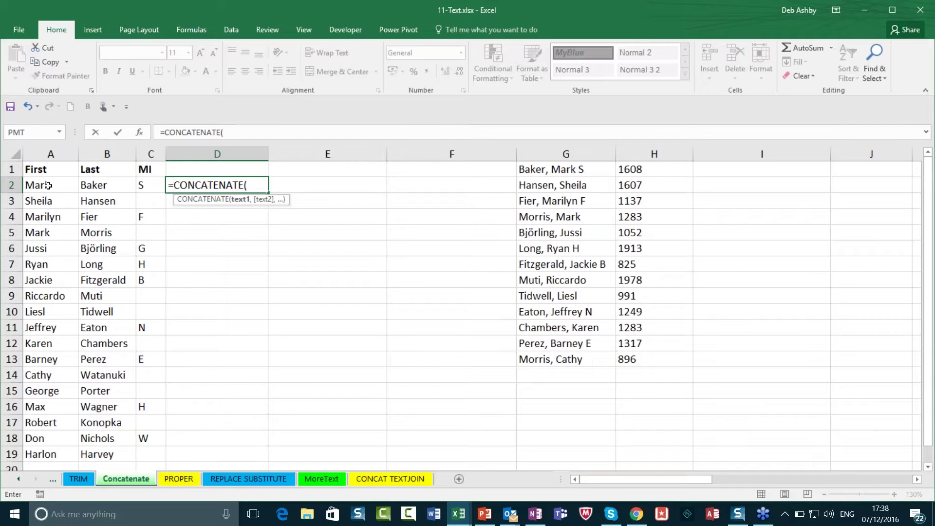
left_click(48, 185)
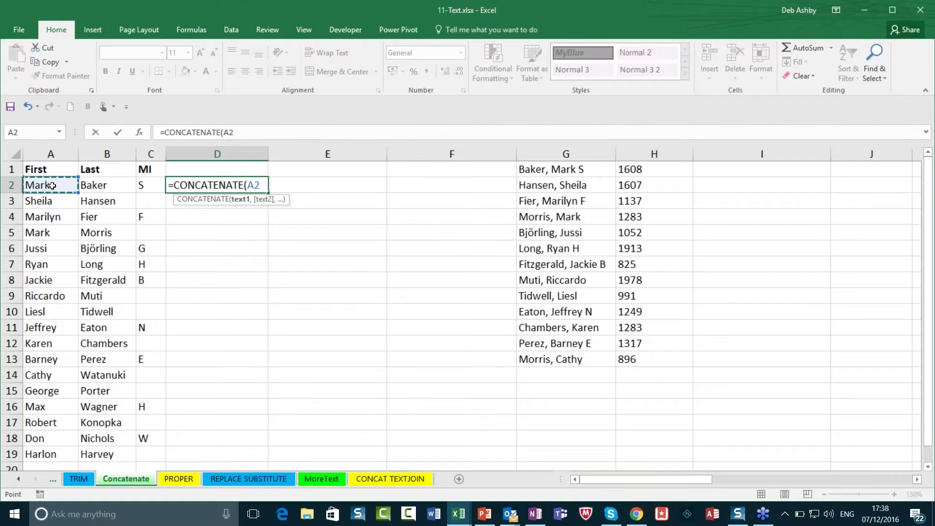
type(",")
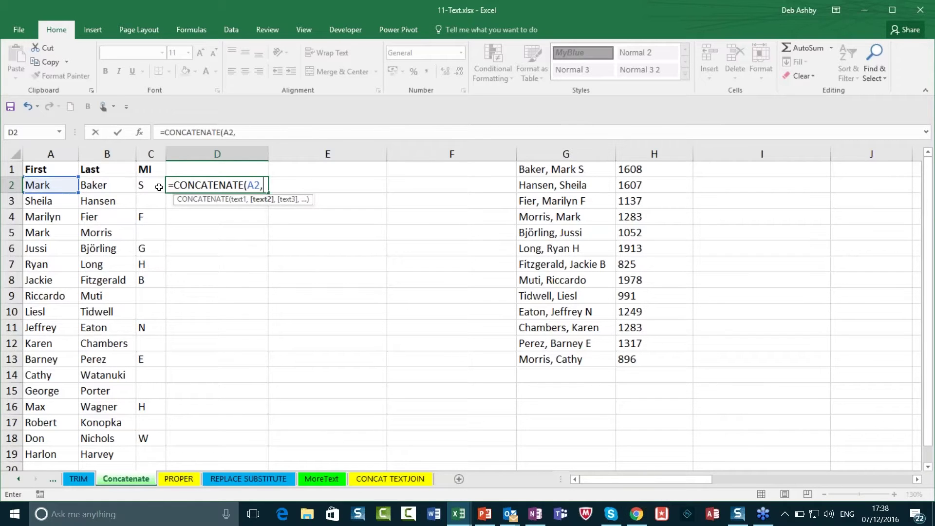
left_click(100, 186)
type(")")
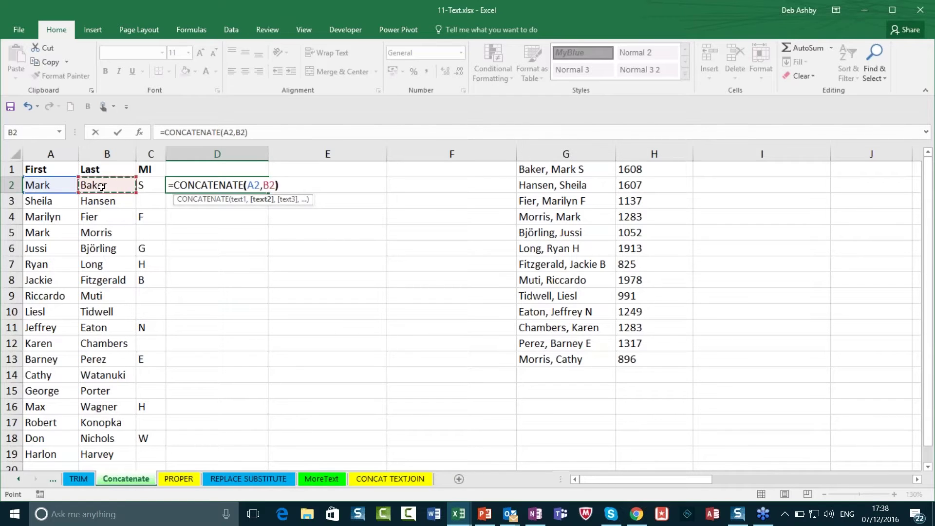
key("Return")
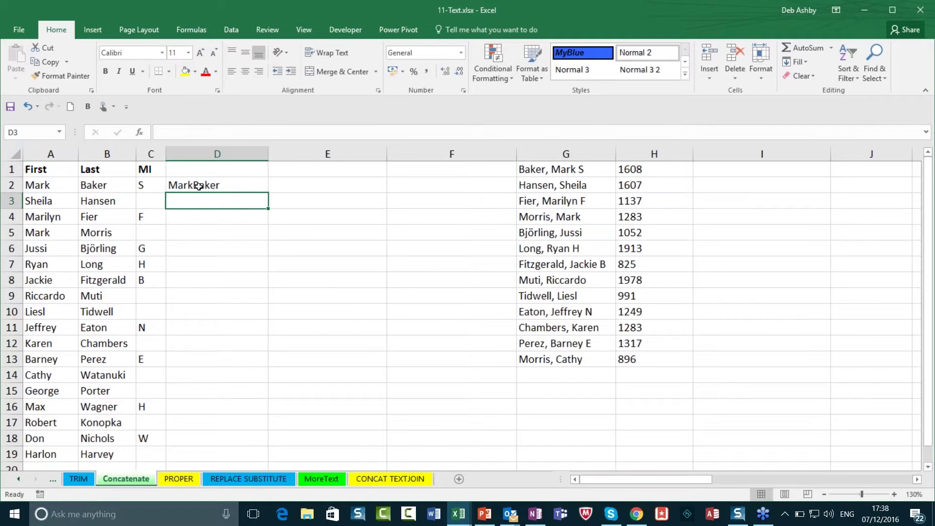
double_click(198, 185)
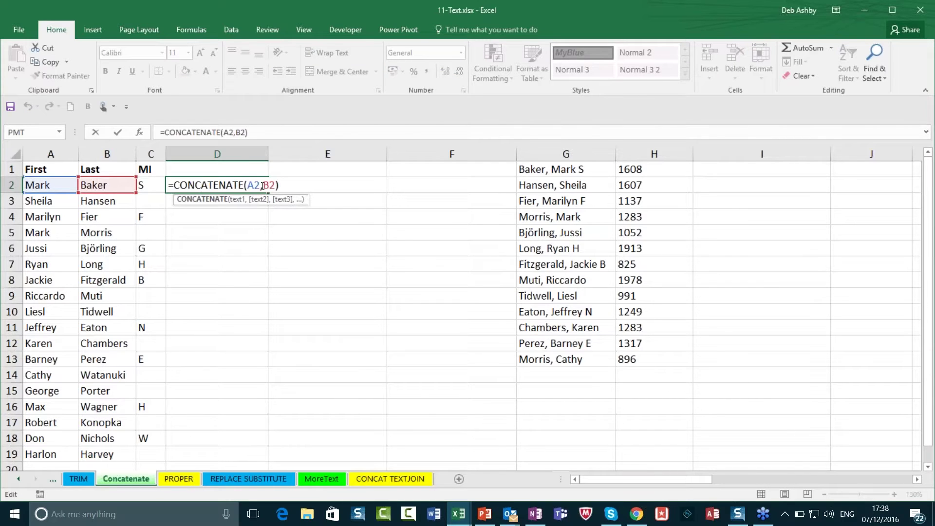
left_click(263, 184)
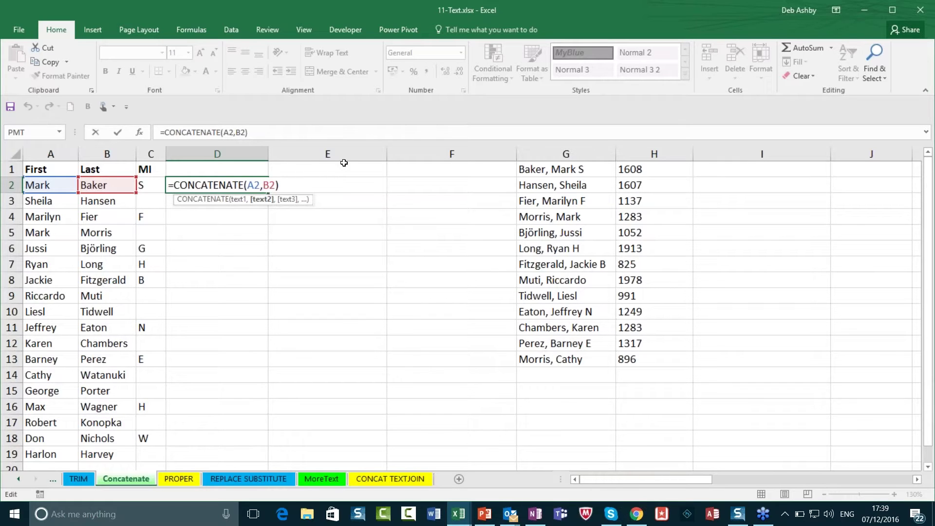
type("\"")
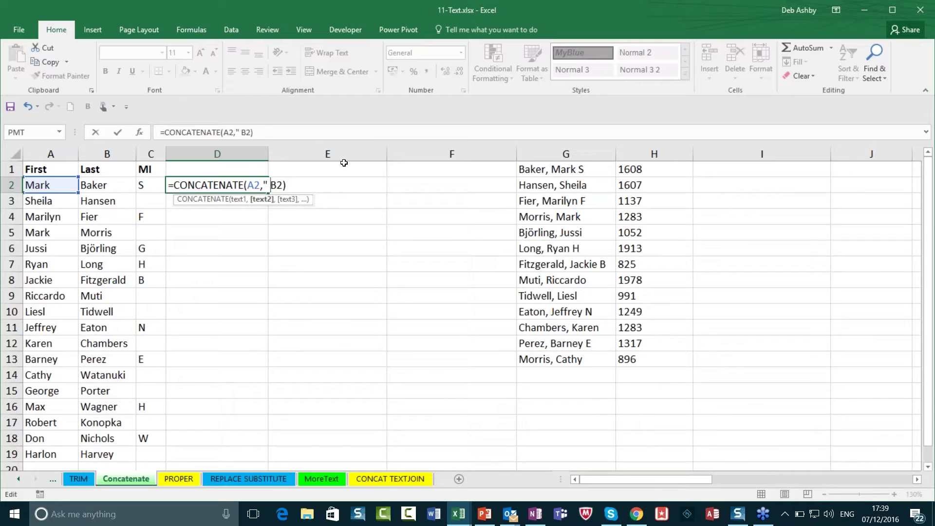
type("\",")
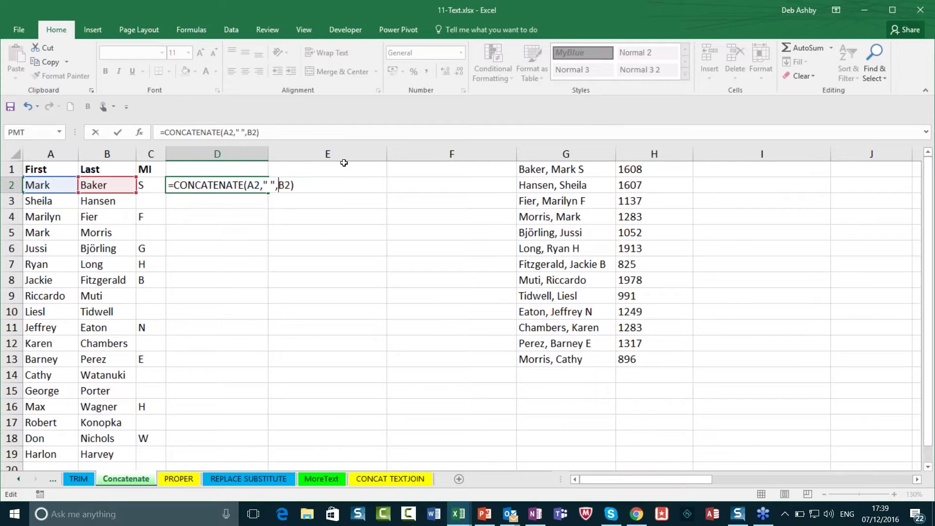
key("Return")
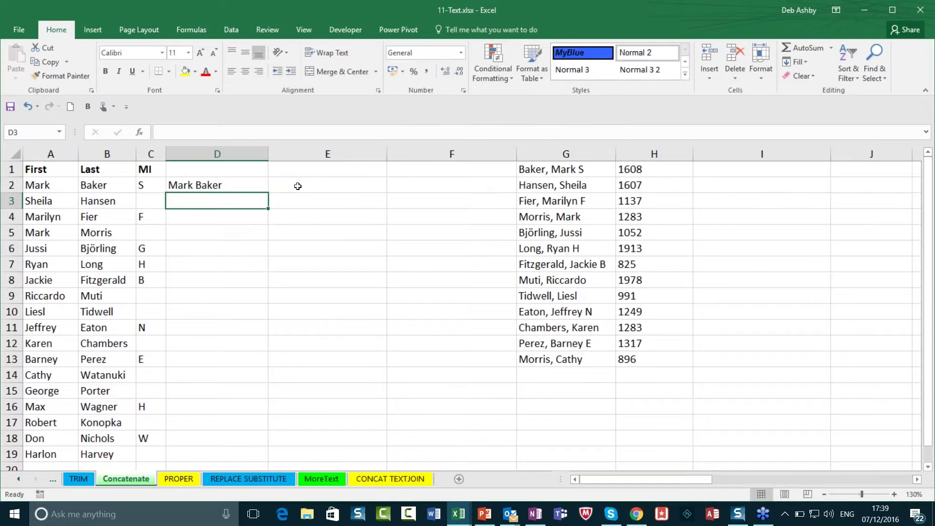
left_click(242, 187)
double_click(244, 185)
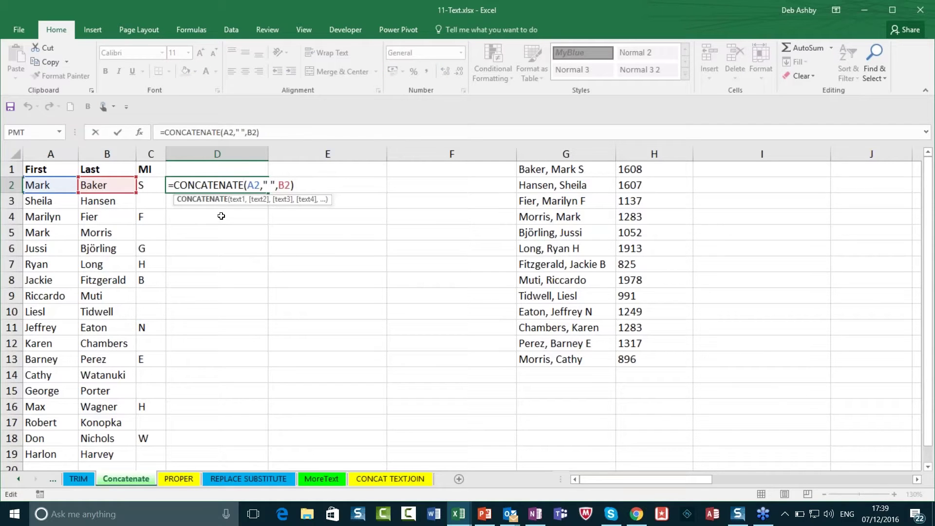
key("ctrl+Return")
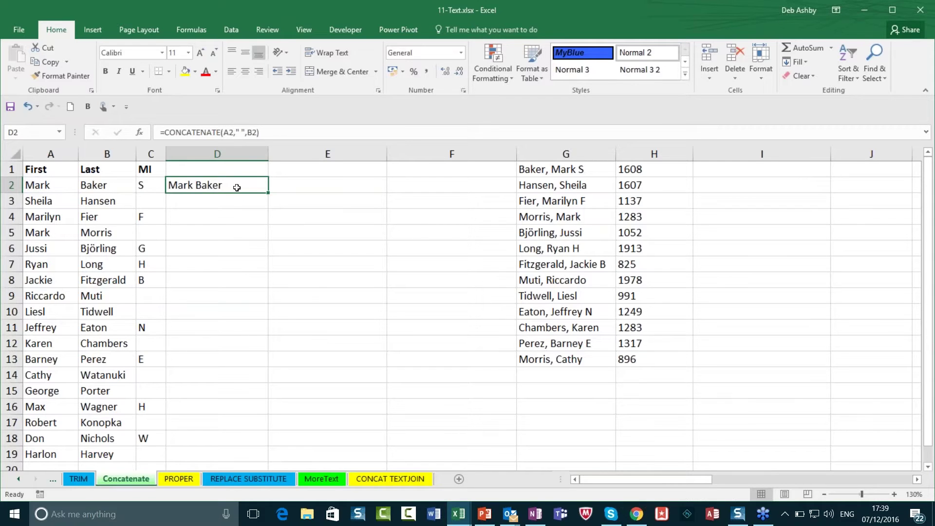
Step: Clear the CONCATENATE formula from D2, leaving it blank
key("Delete")
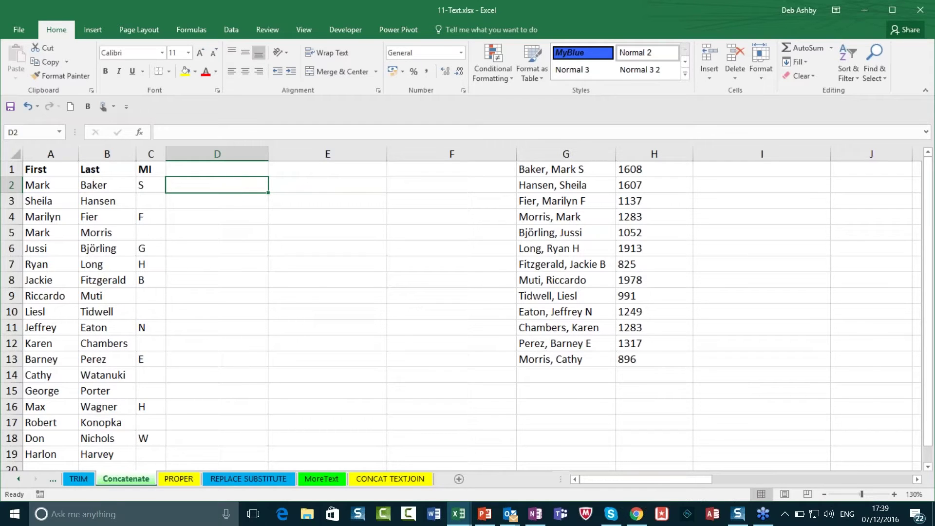
left_click(288, 185)
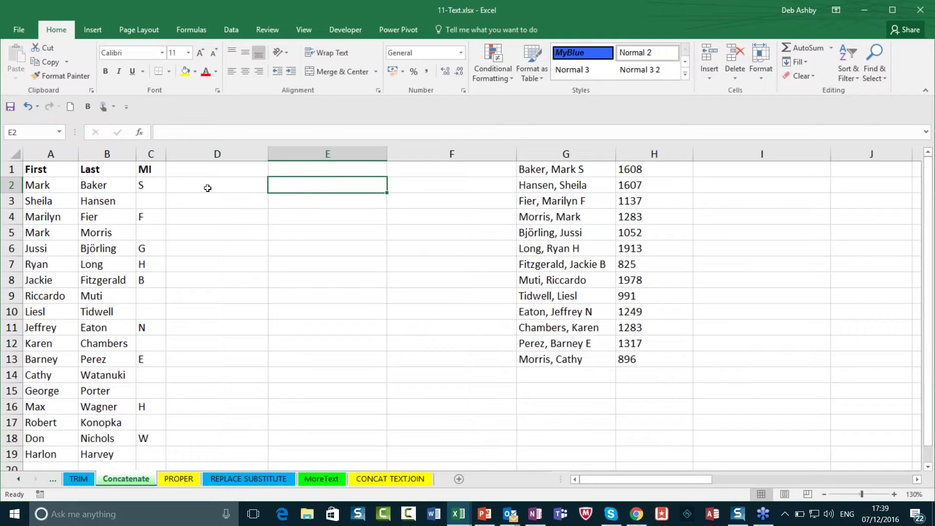
left_click(207, 188)
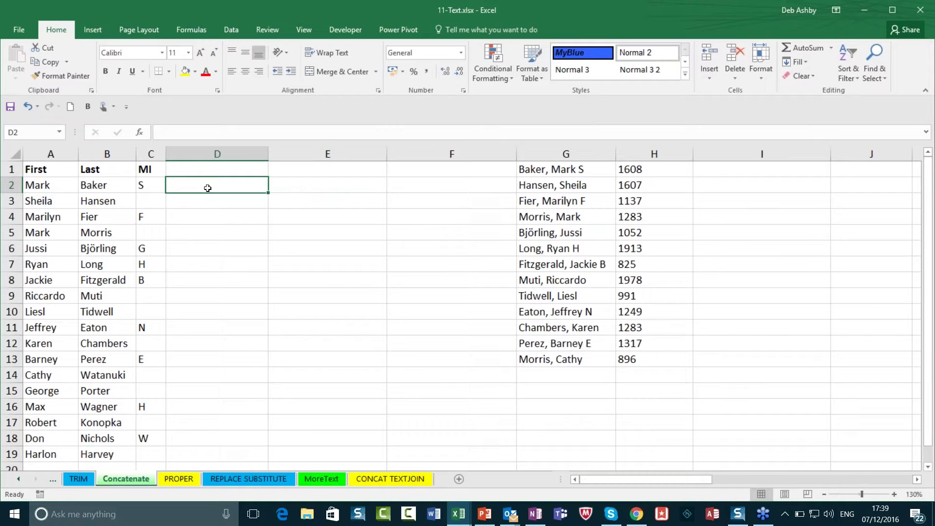
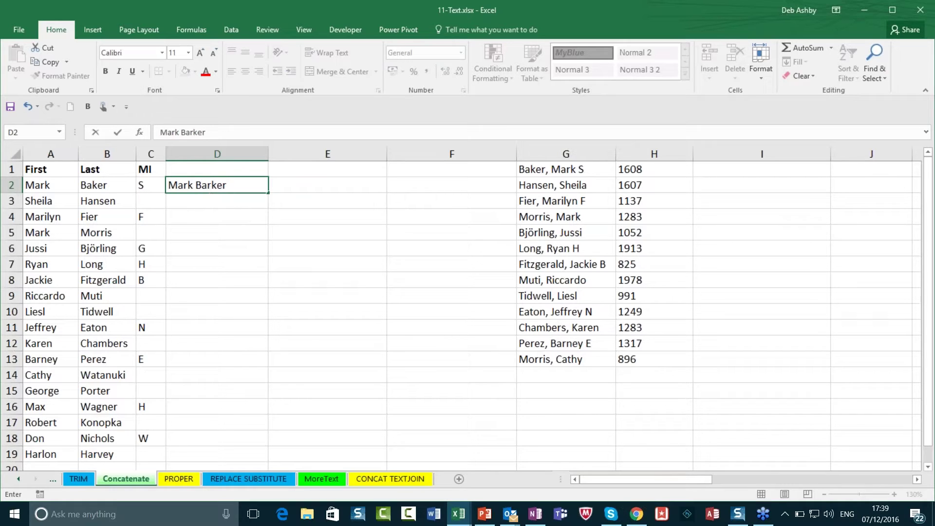
type("ker")
left_click(236, 206)
left_click(216, 189)
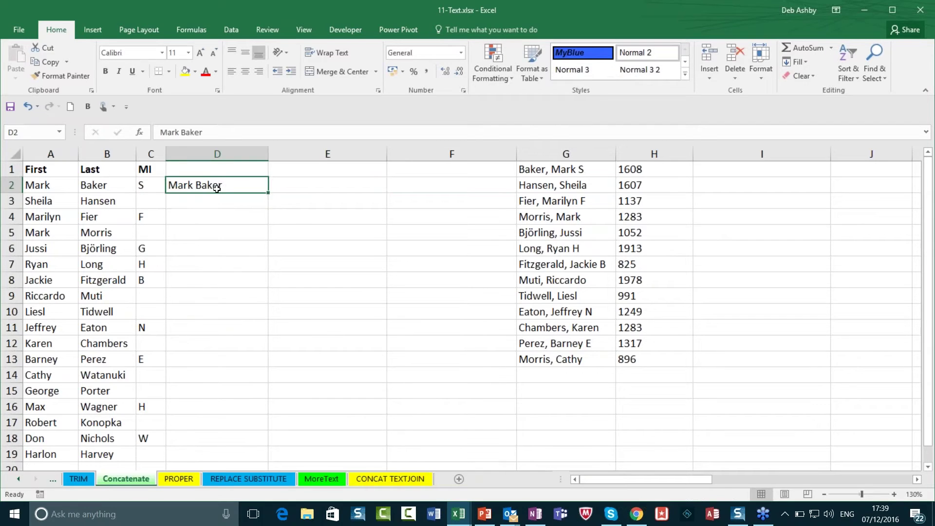
Step: Use Data > Flash Fill to fill D3:D19 with full names from the D2 example
left_click(232, 30)
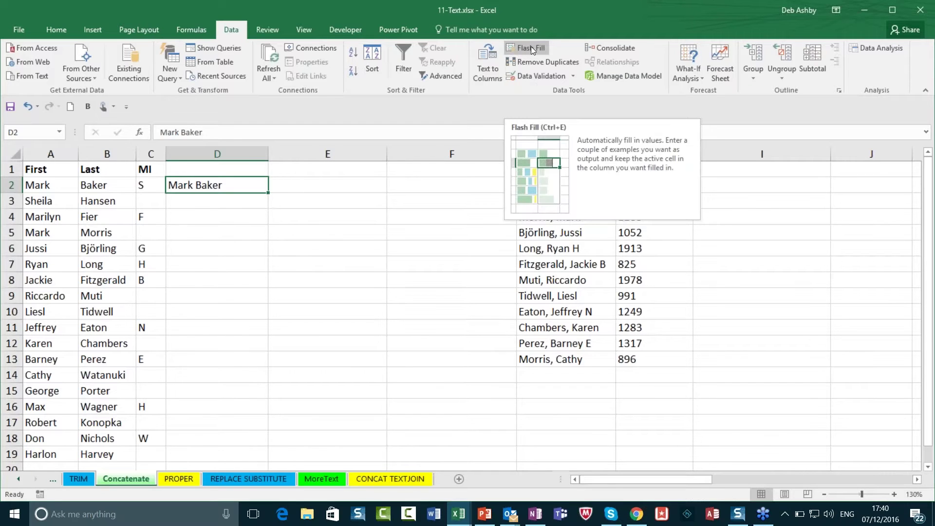
left_click(531, 47)
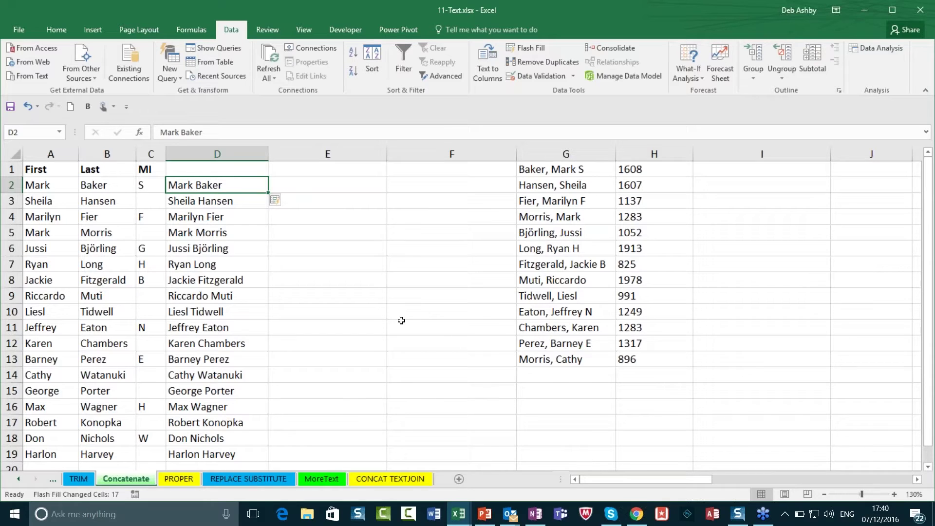
left_click(377, 301)
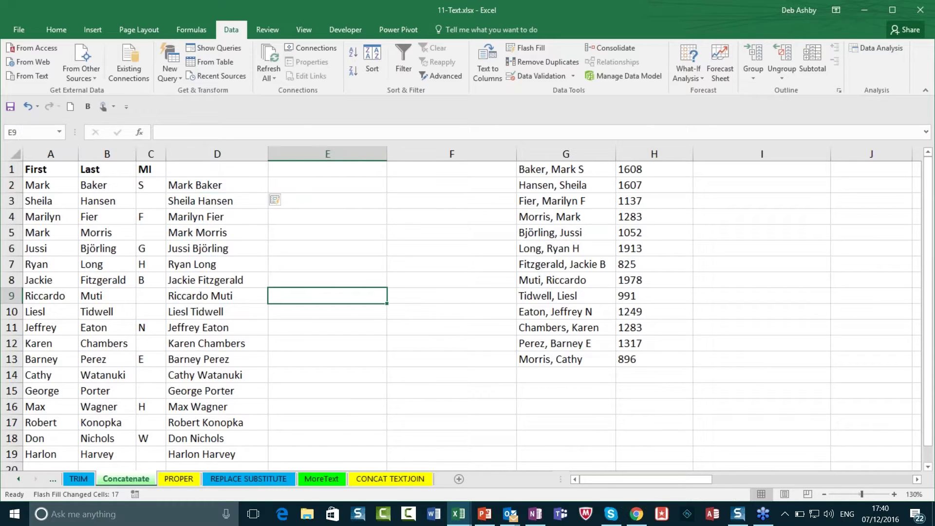
left_click(346, 347)
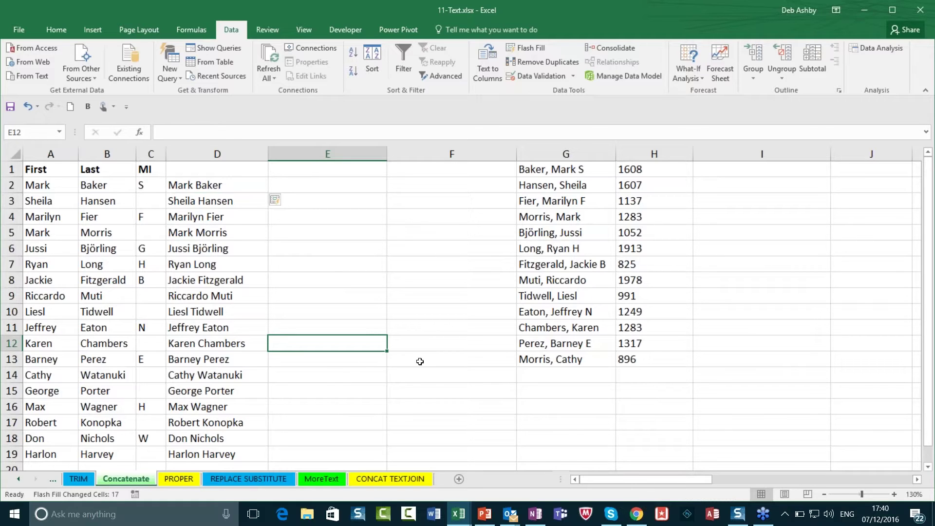
left_click(372, 371)
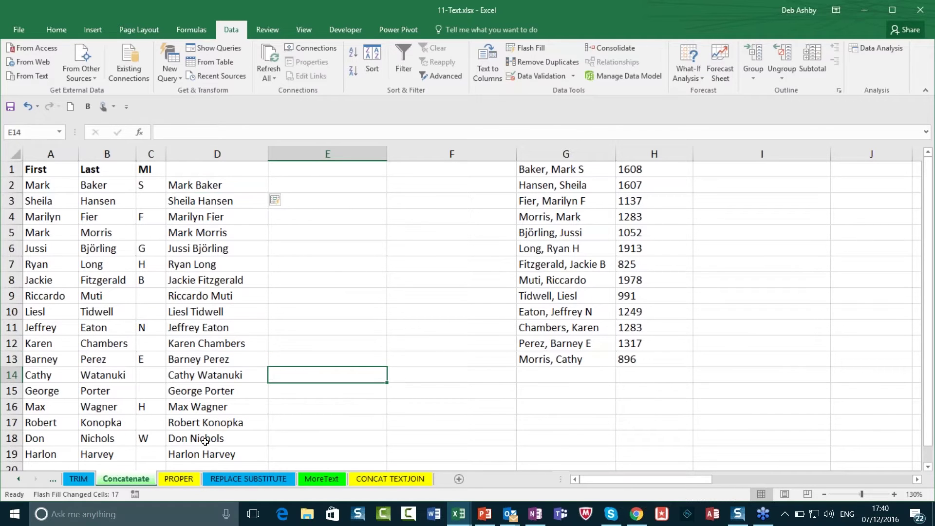
Step: Switch to the PROPER sheet, review the upper-case names in A2:A10, and select B2
left_click(176, 479)
left_click(170, 195)
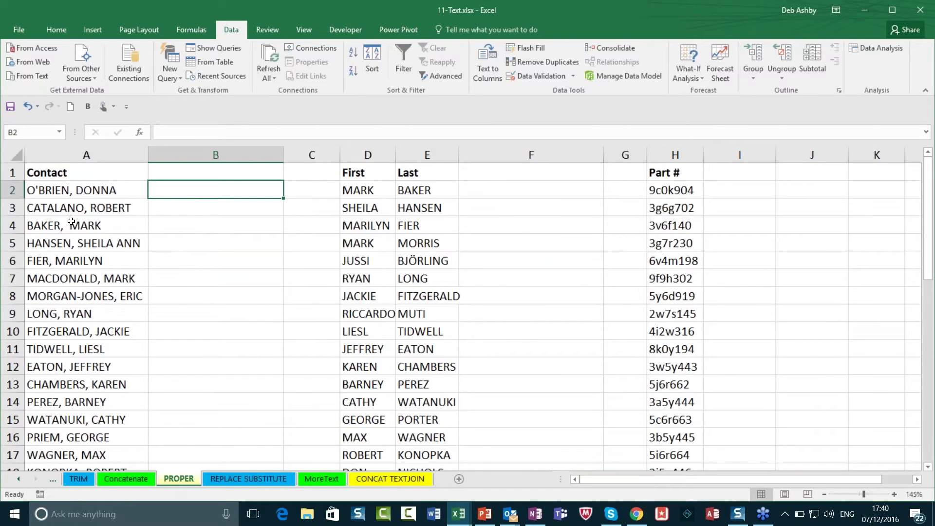
left_click(66, 190)
left_click_drag(66, 190, 81, 332)
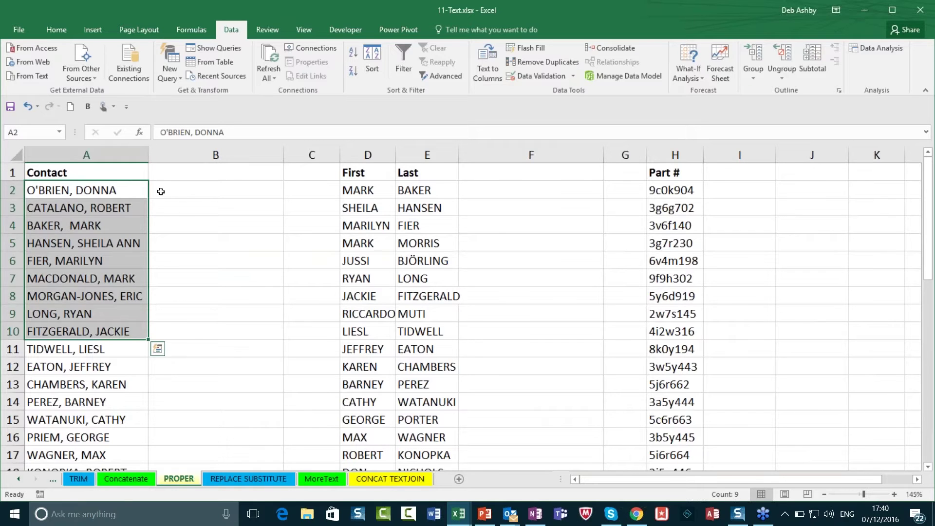
left_click(183, 192)
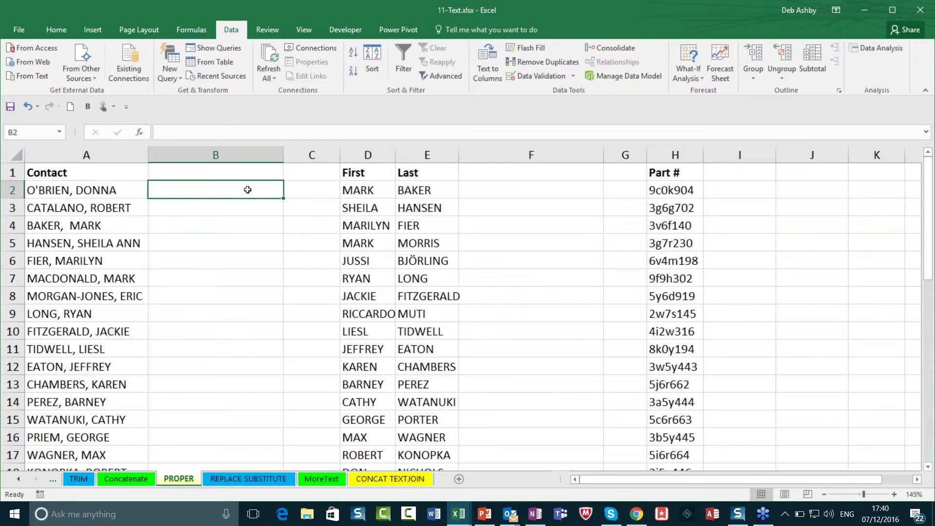
Step: Enter =PROPER(A2) in B2 and compare the result with the upper-case name in A2
type("=PROPER")
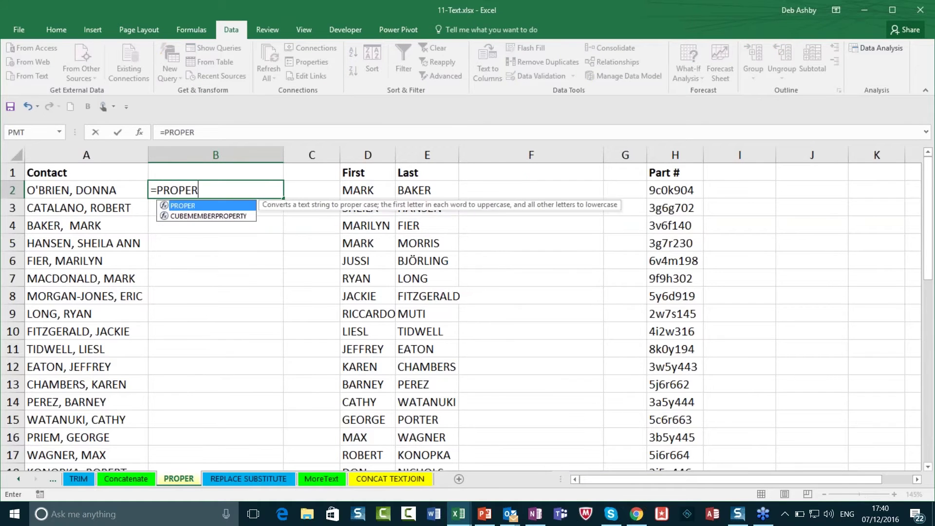
type("(")
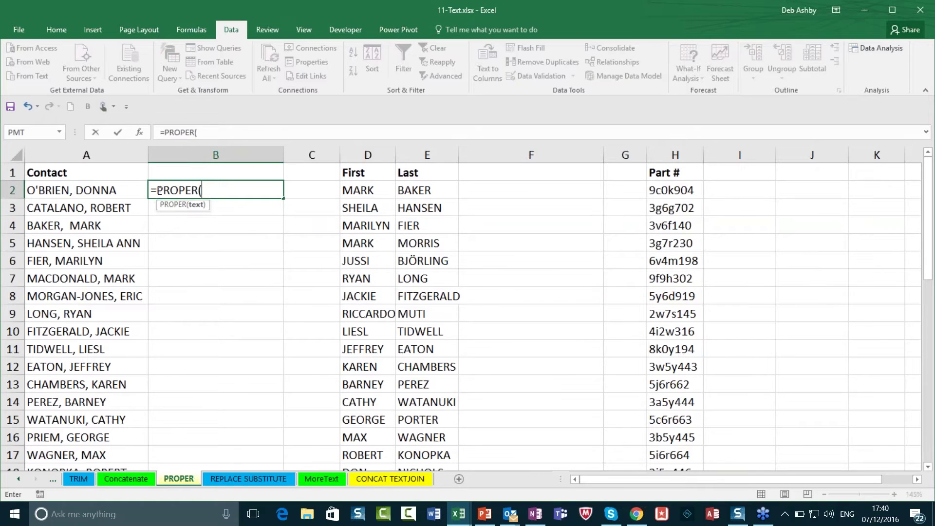
left_click(115, 190)
type(")")
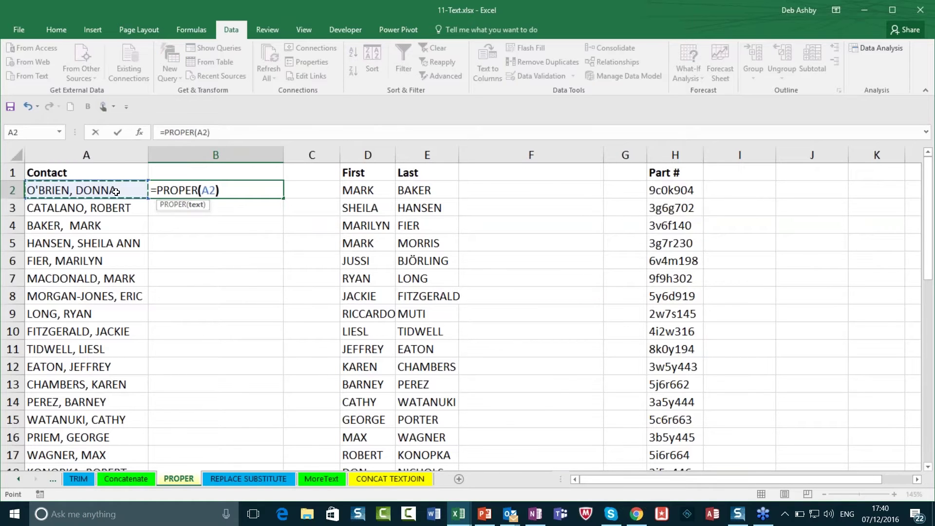
key("Return")
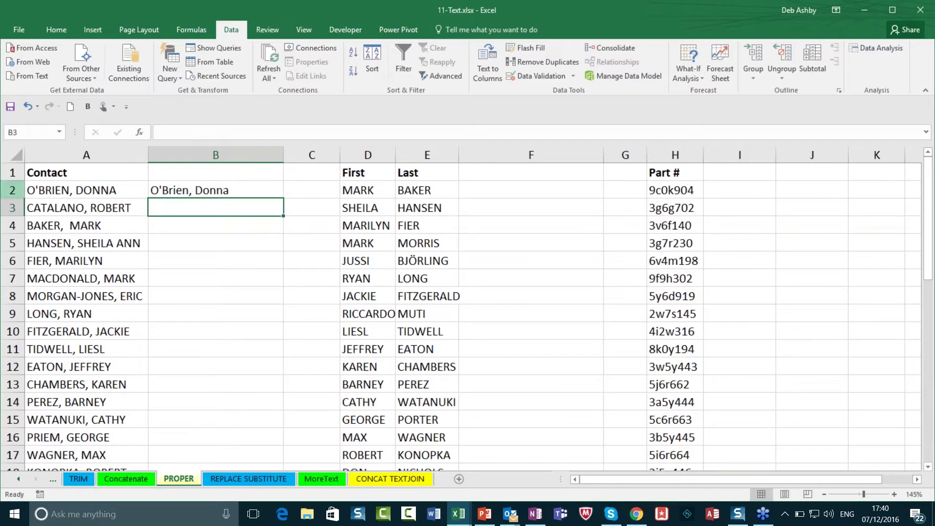
left_click(69, 192)
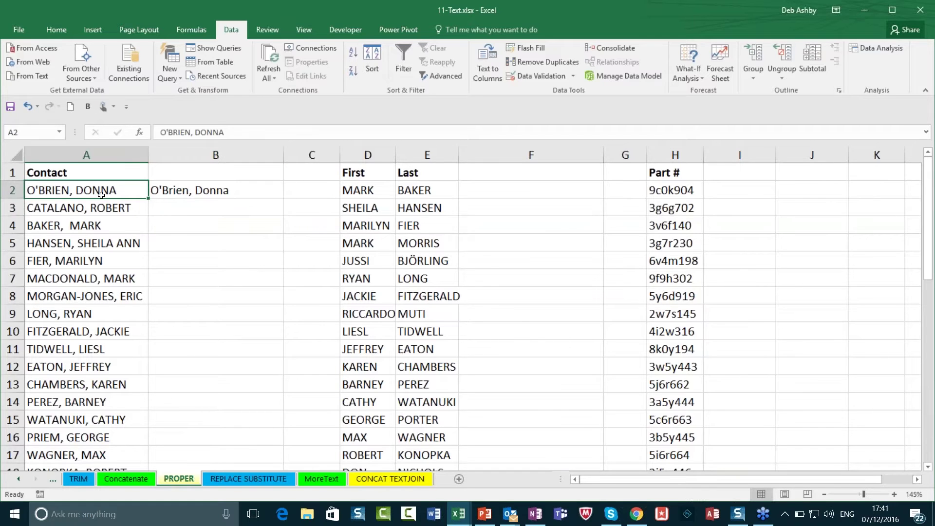
left_click(191, 210)
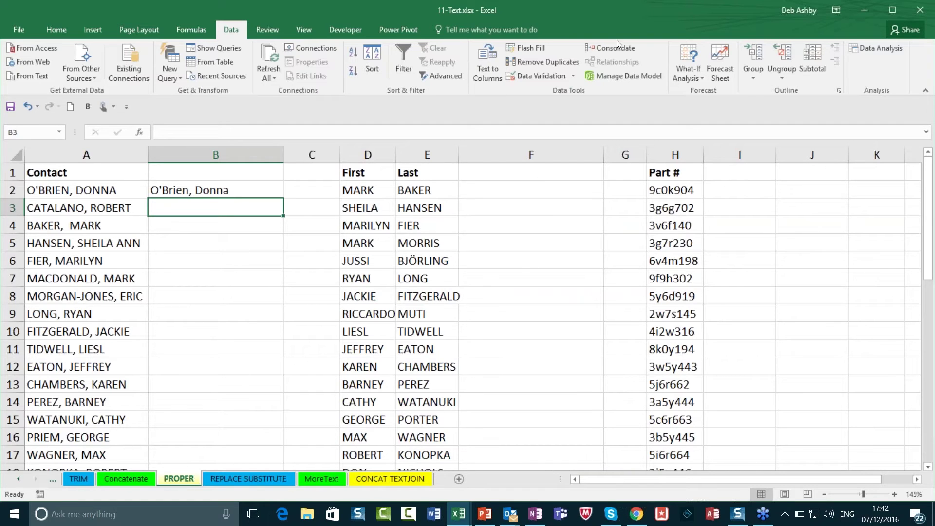
Step: Delete the PROPER formula from B2, then select F2 and D2
left_click(206, 194)
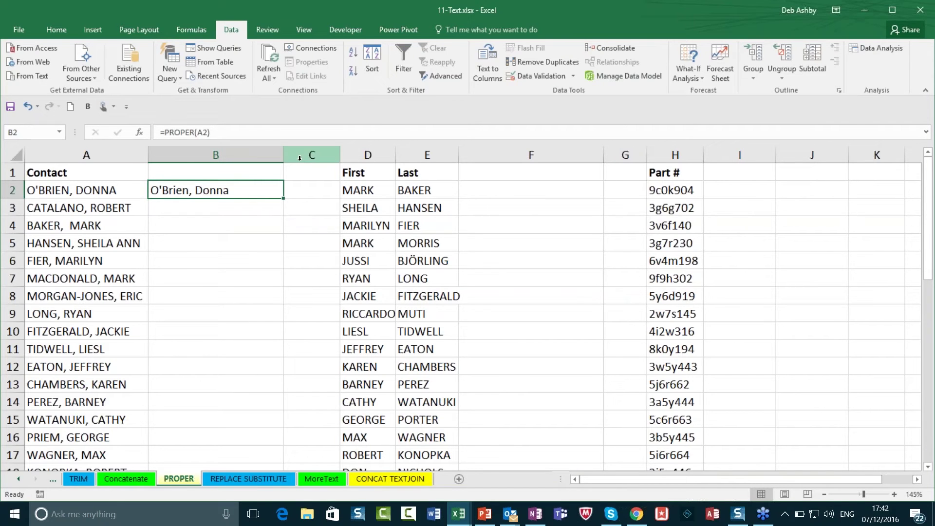
key("Delete")
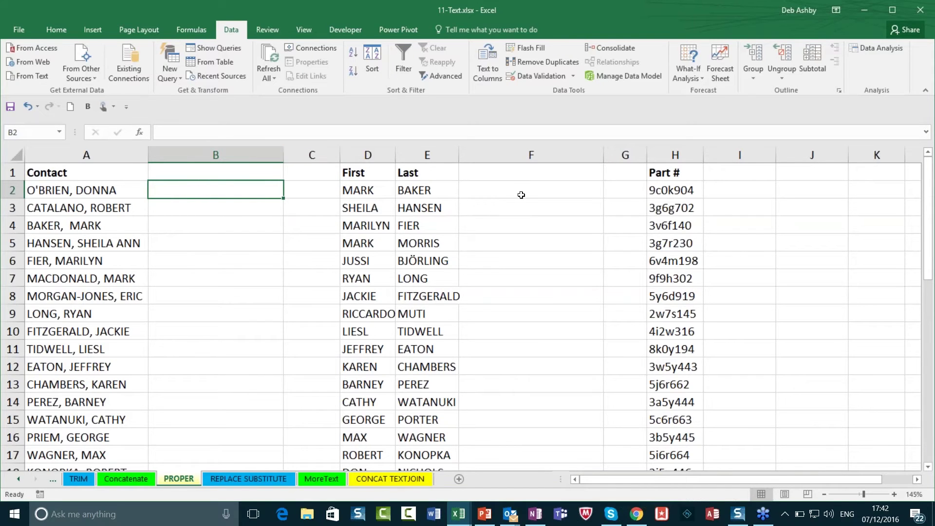
left_click(521, 194)
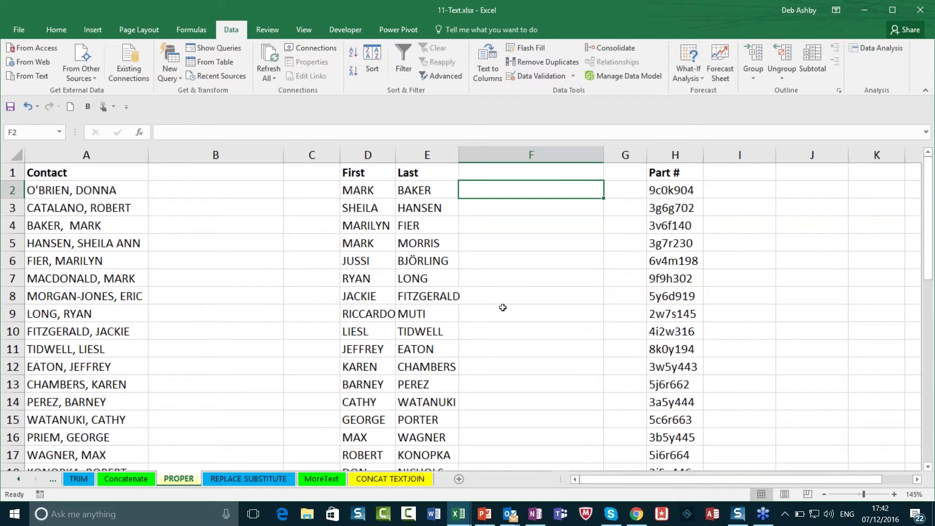
left_click(377, 192)
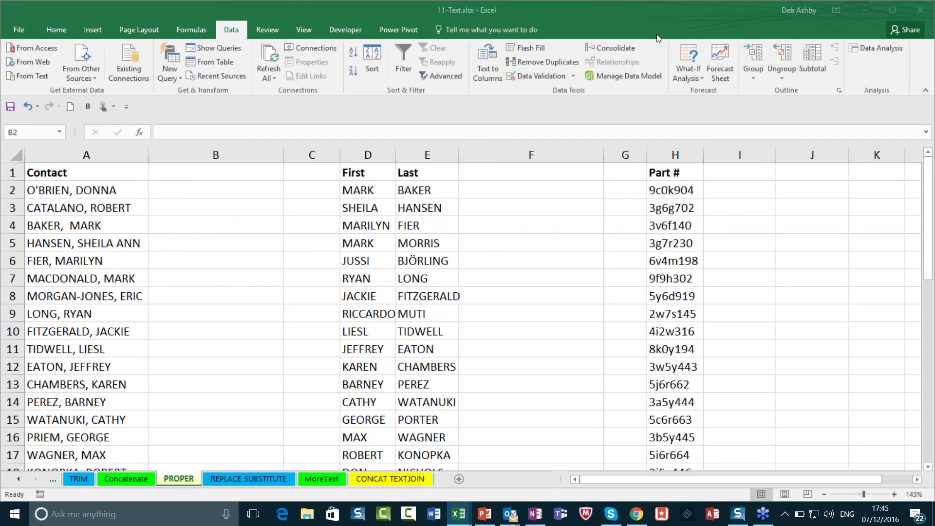
Step: Play the Advanced Formulas and Functions.pptx slide show full screen from the About slide
left_click(486, 515)
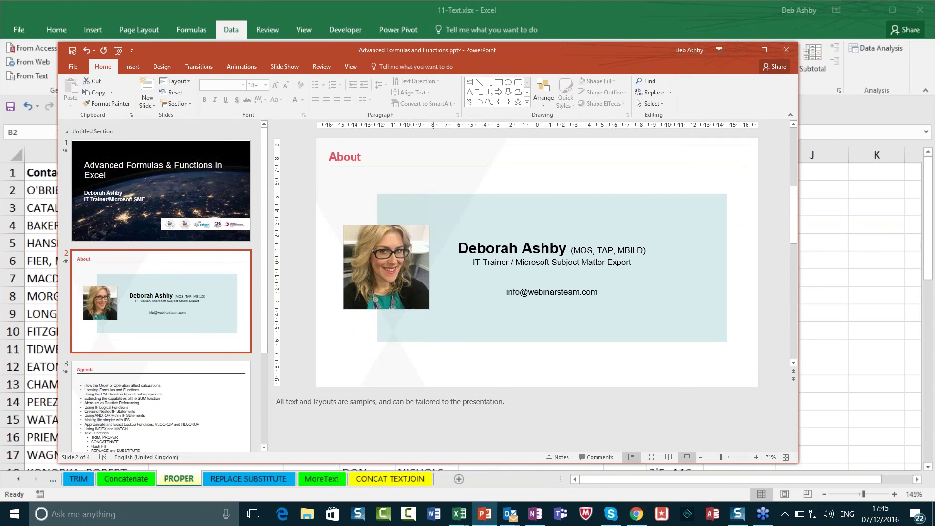
left_click(687, 457)
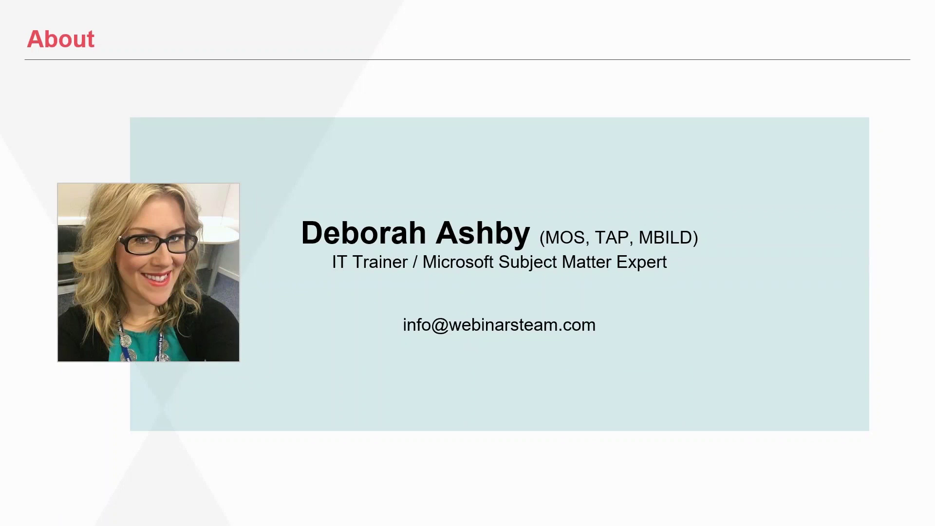